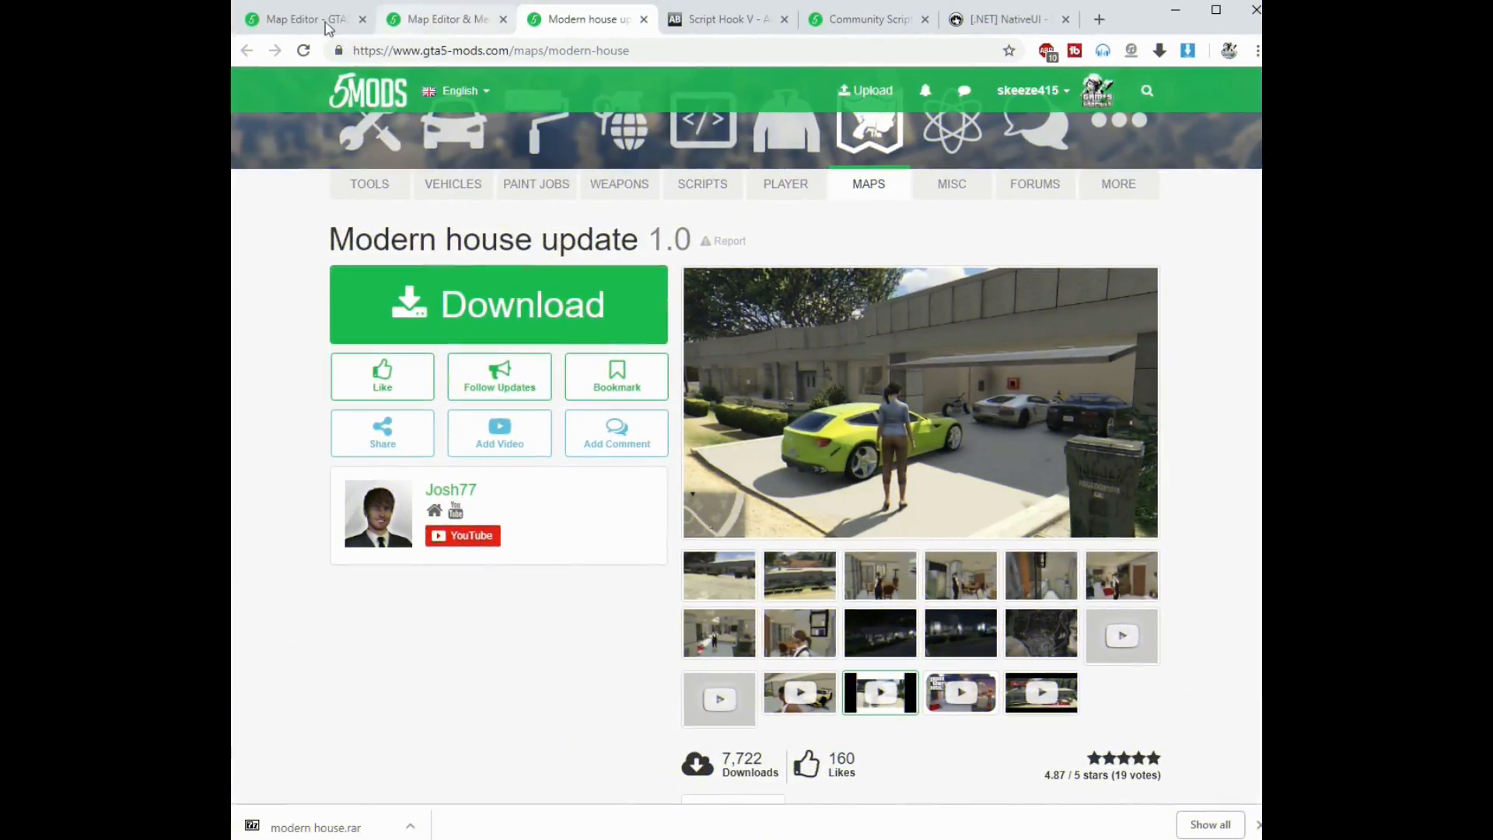
- Review the Map Editor 2.13 mod page, including its controls, map saving and loading notes, and installation requirements
left_click(315, 25)
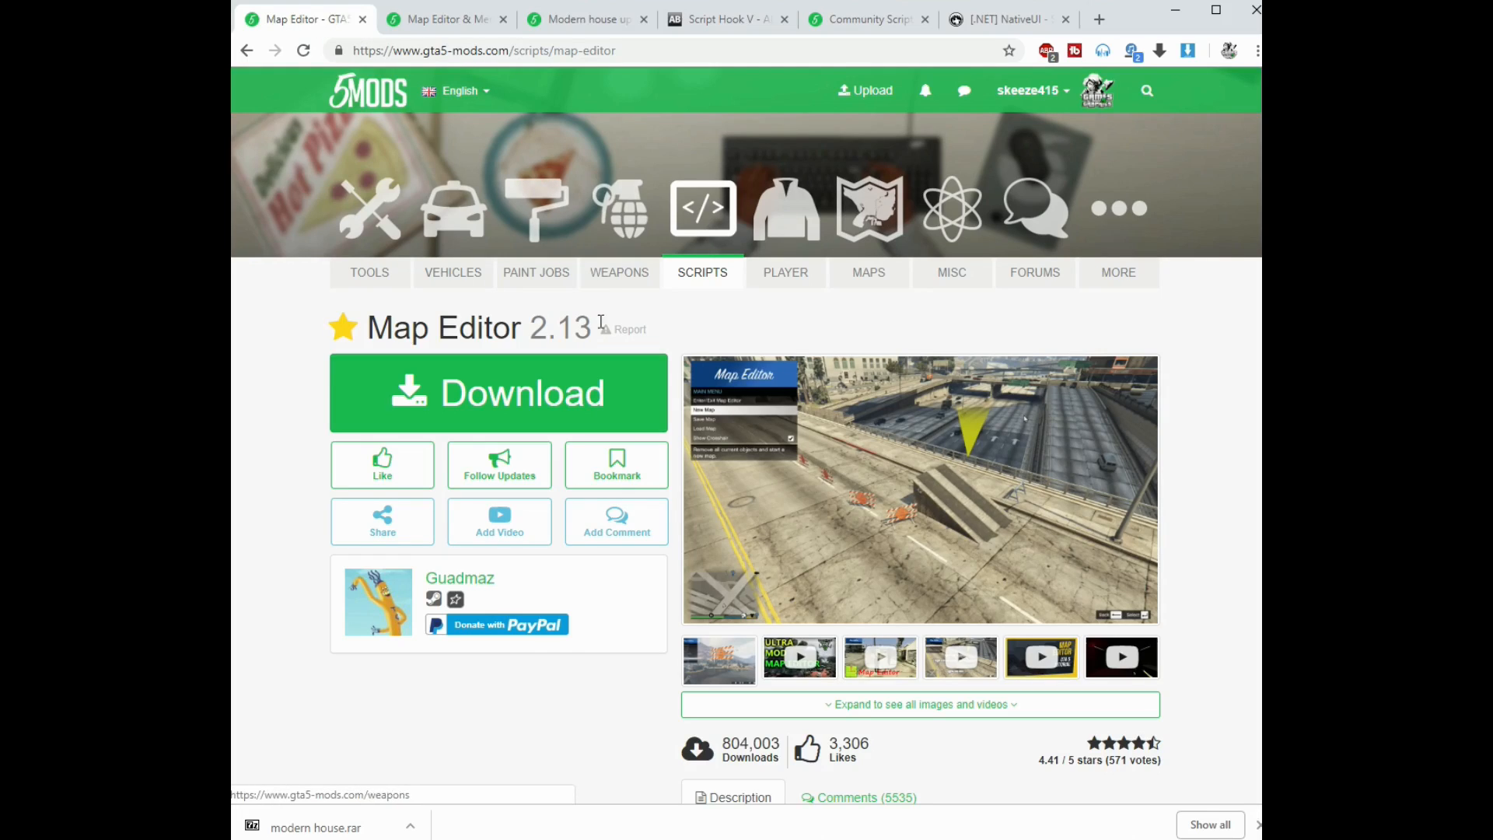
scroll(875, 412, "down", 5)
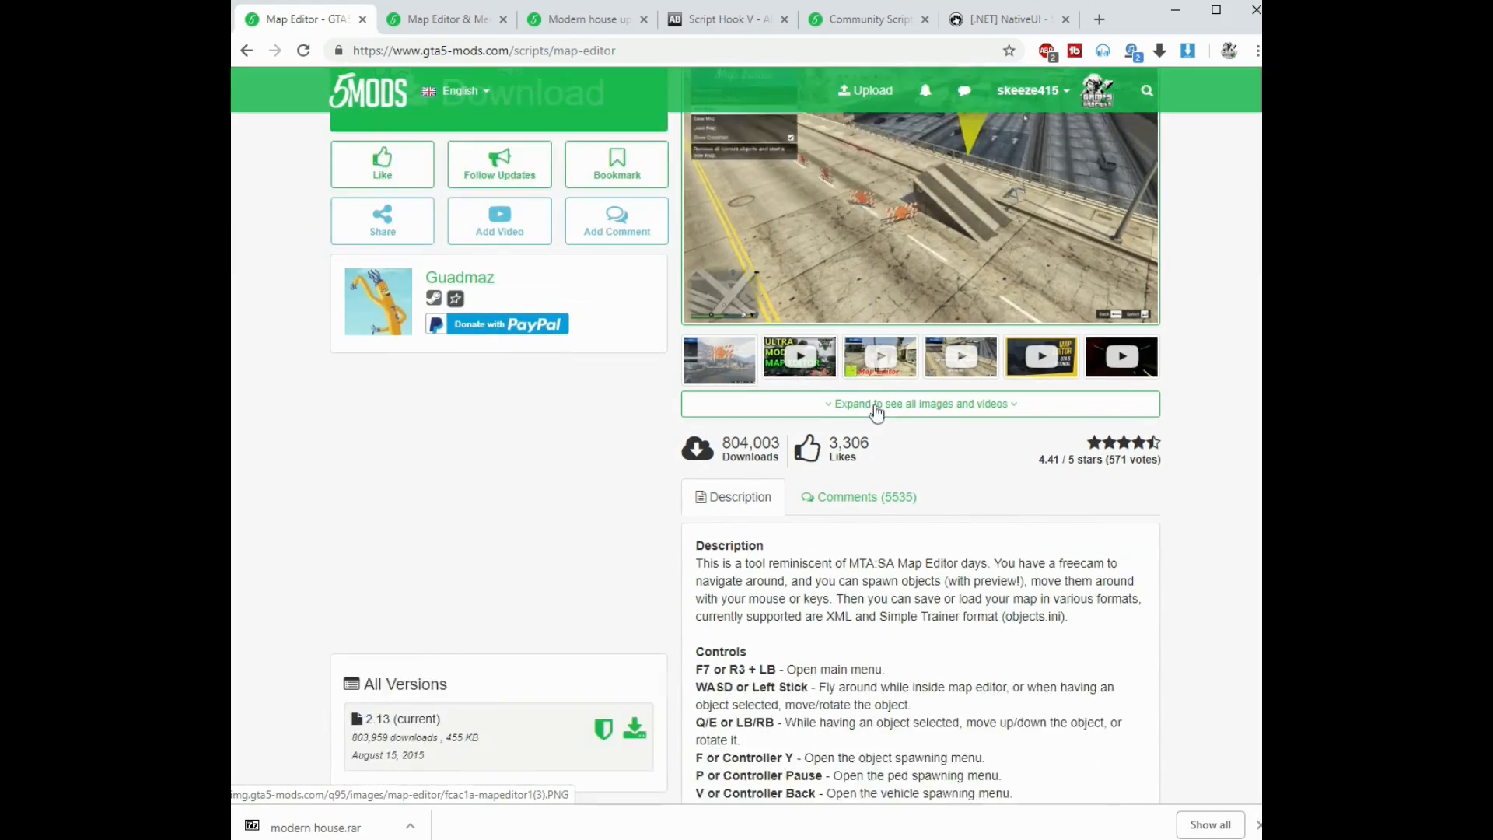
scroll(875, 412, "down", 2)
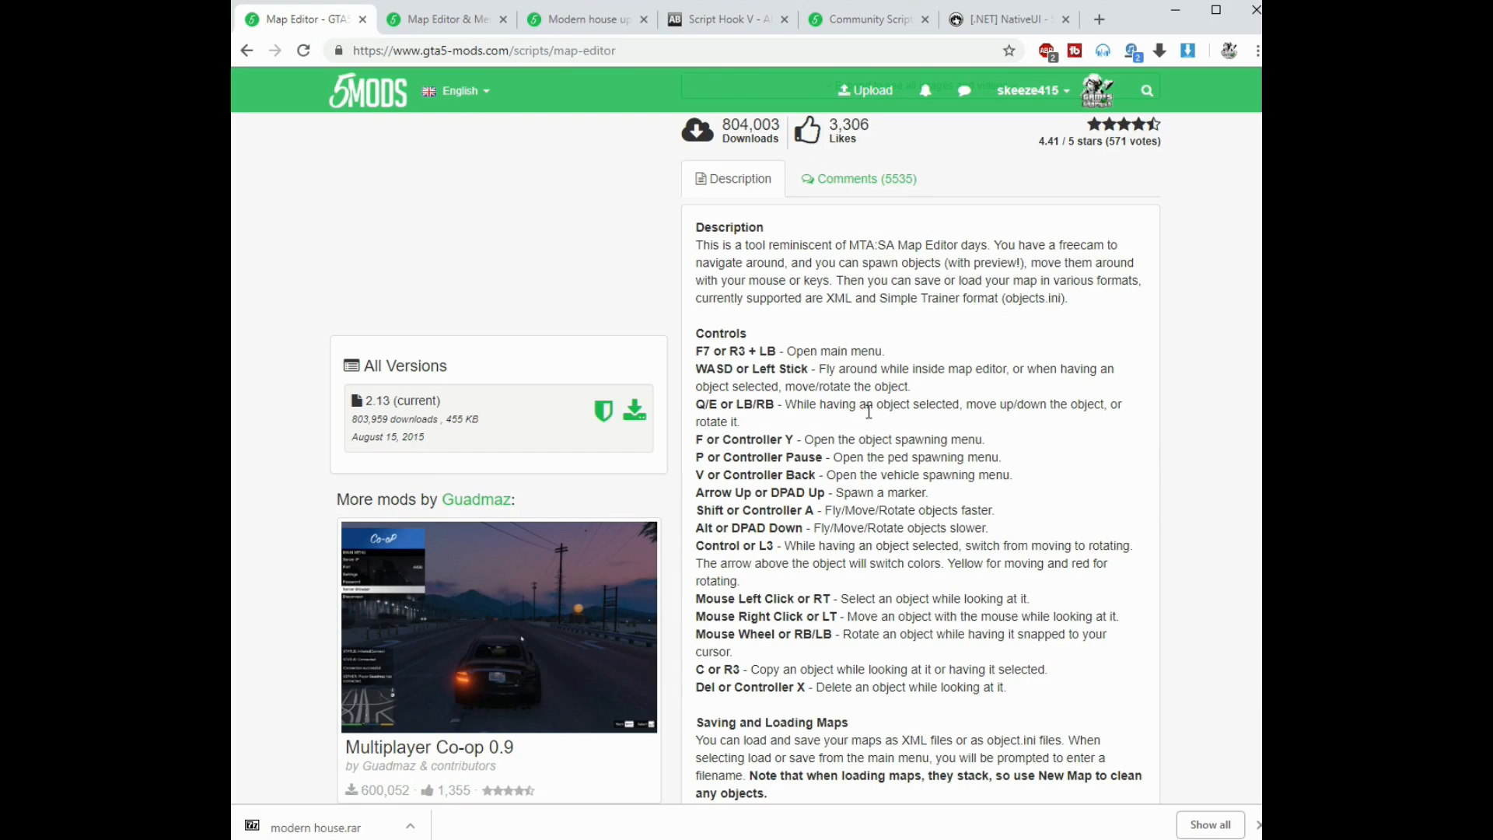
scroll(766, 509, "down", 4)
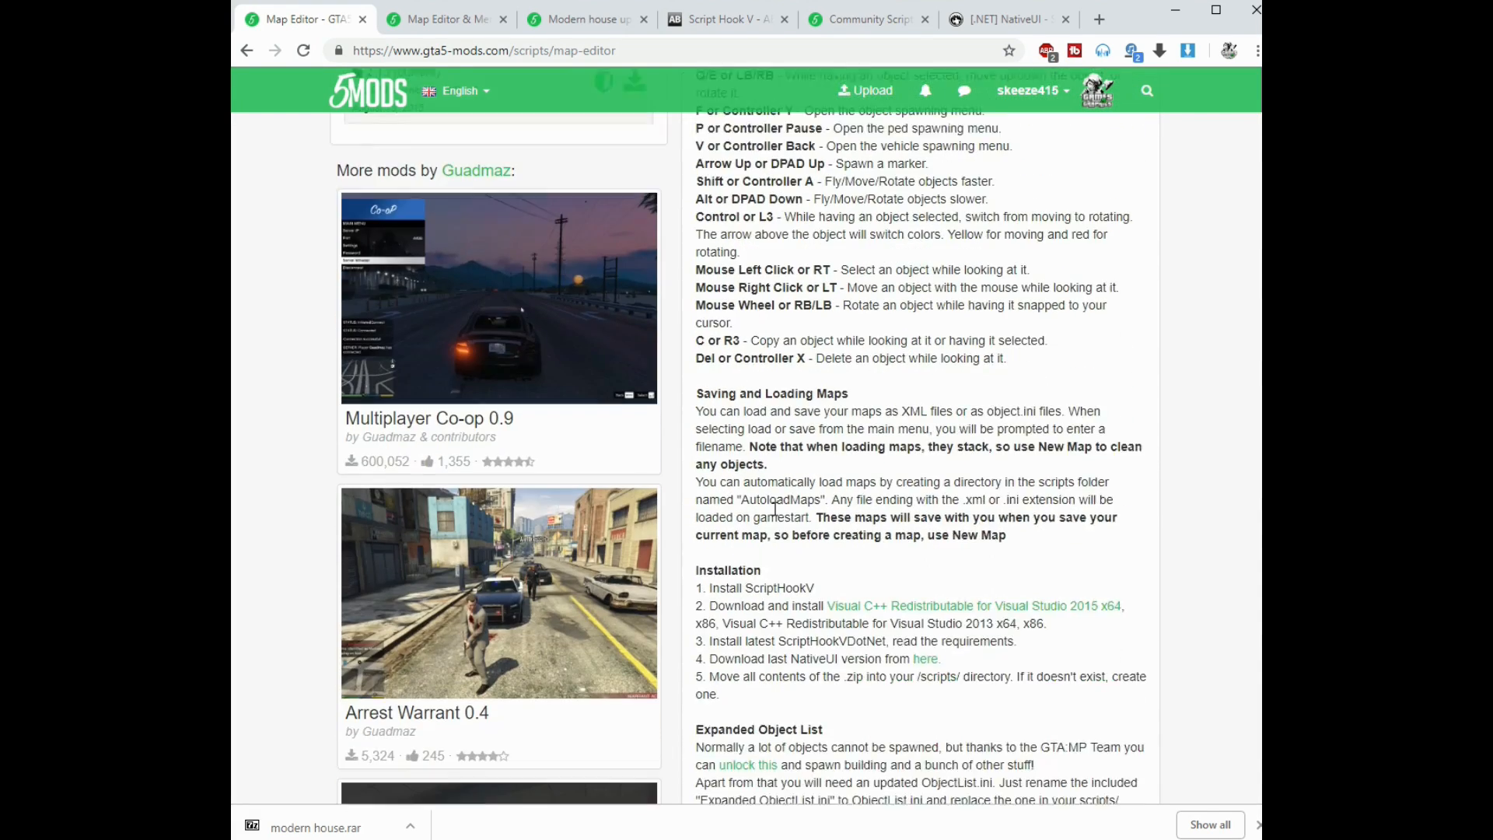
scroll(775, 509, "down", 4)
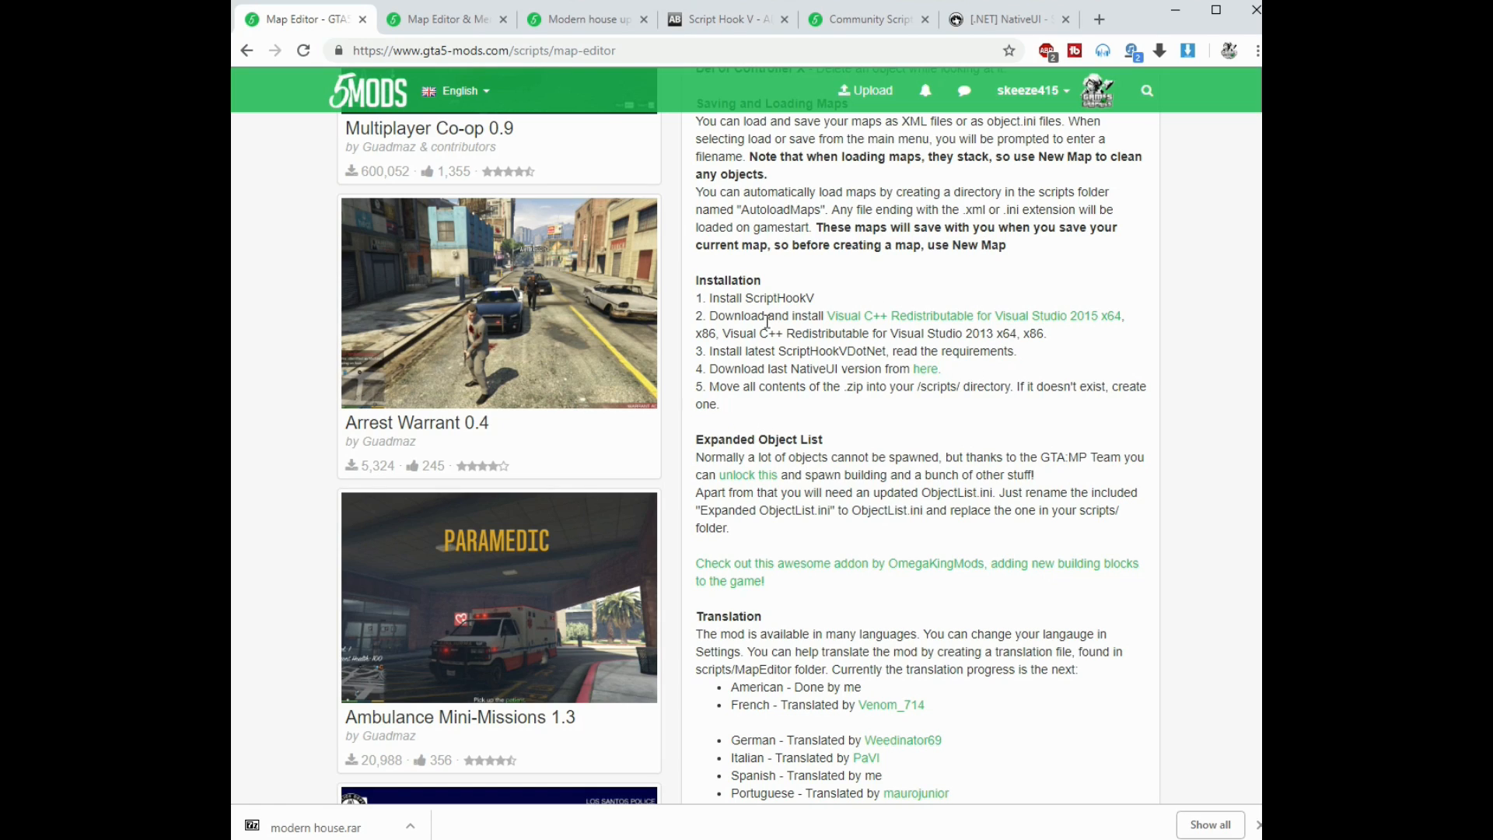
scroll(766, 245, "up", 7)
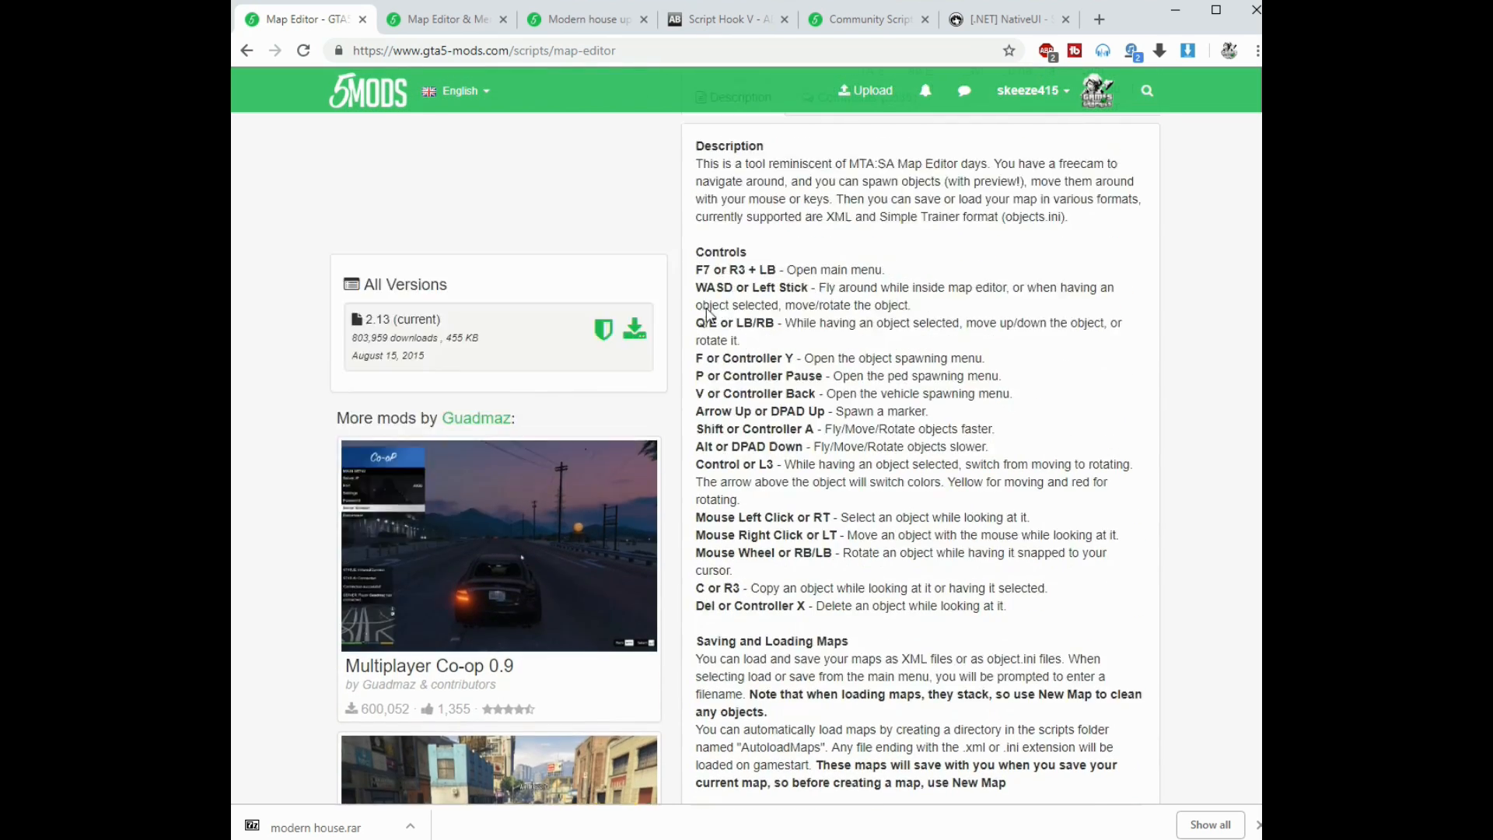
scroll(707, 313, "up", 6)
- Review the Map Editor & Menyoo to YMap Converter page, including its description, installation requirements and error notes
left_click(448, 20)
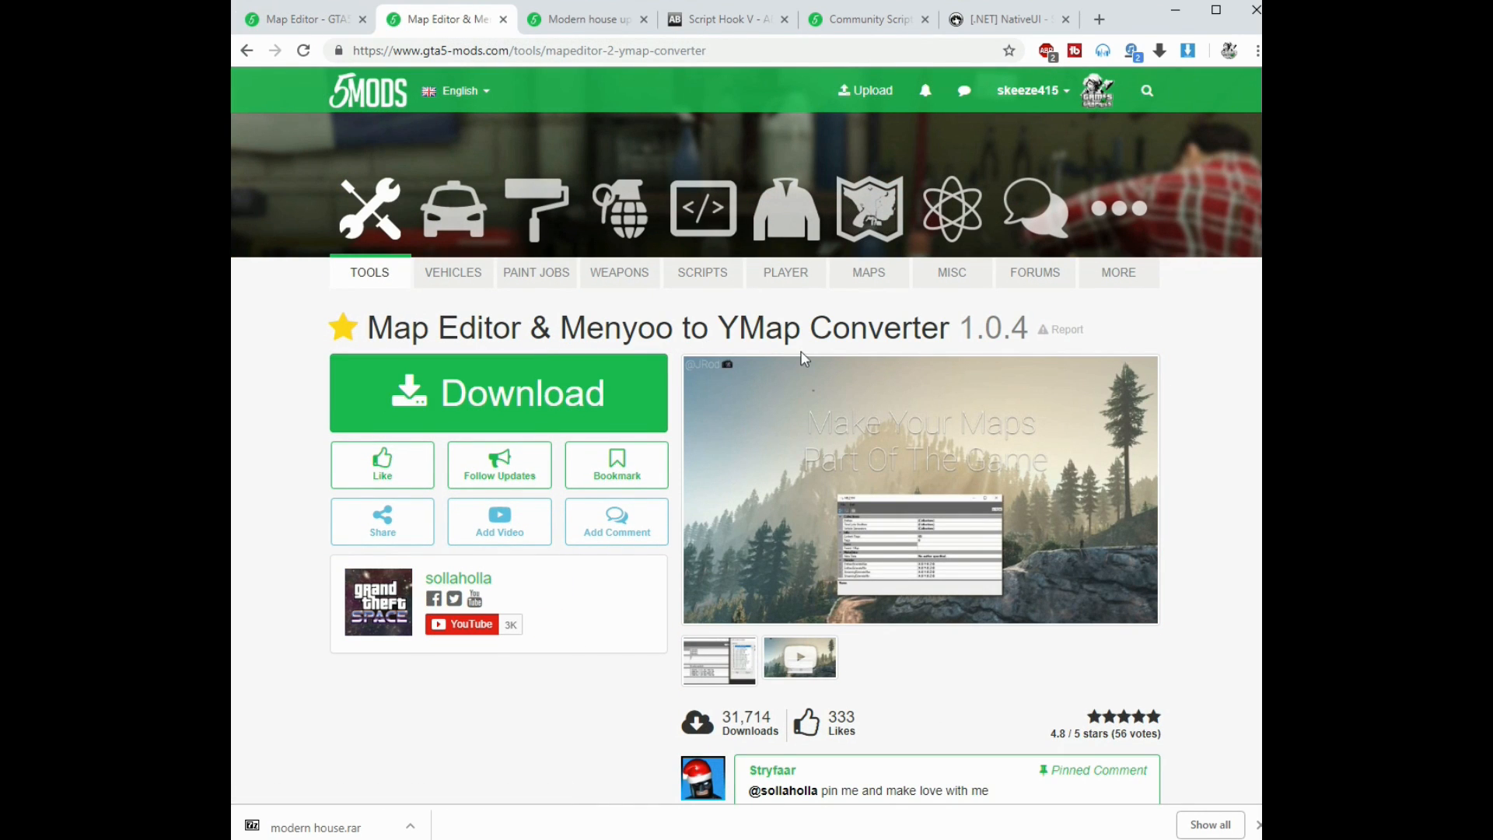
scroll(926, 454, "down", 2)
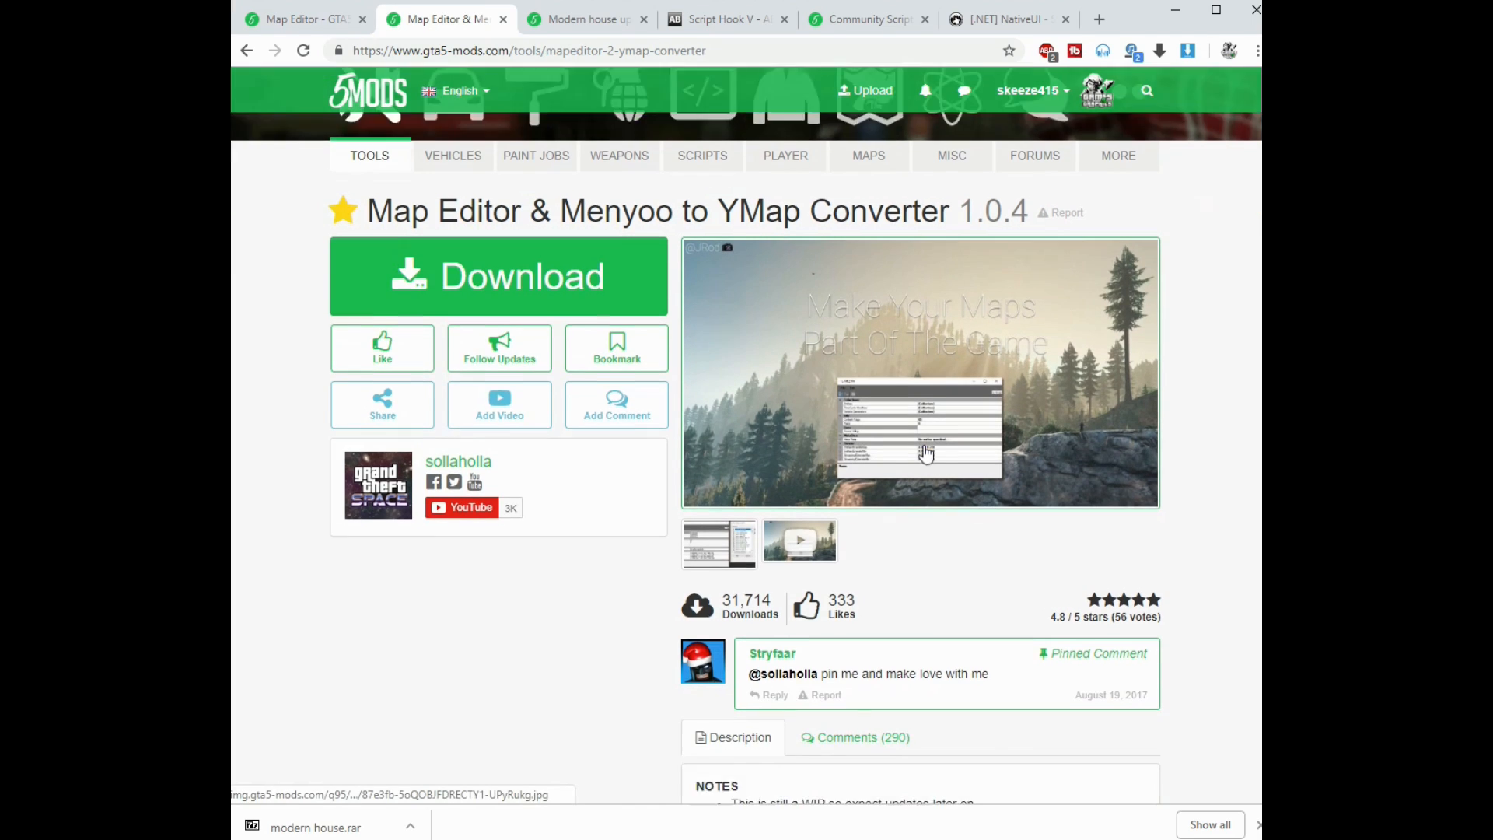
scroll(927, 454, "down", 1)
scroll(684, 396, "down", 5)
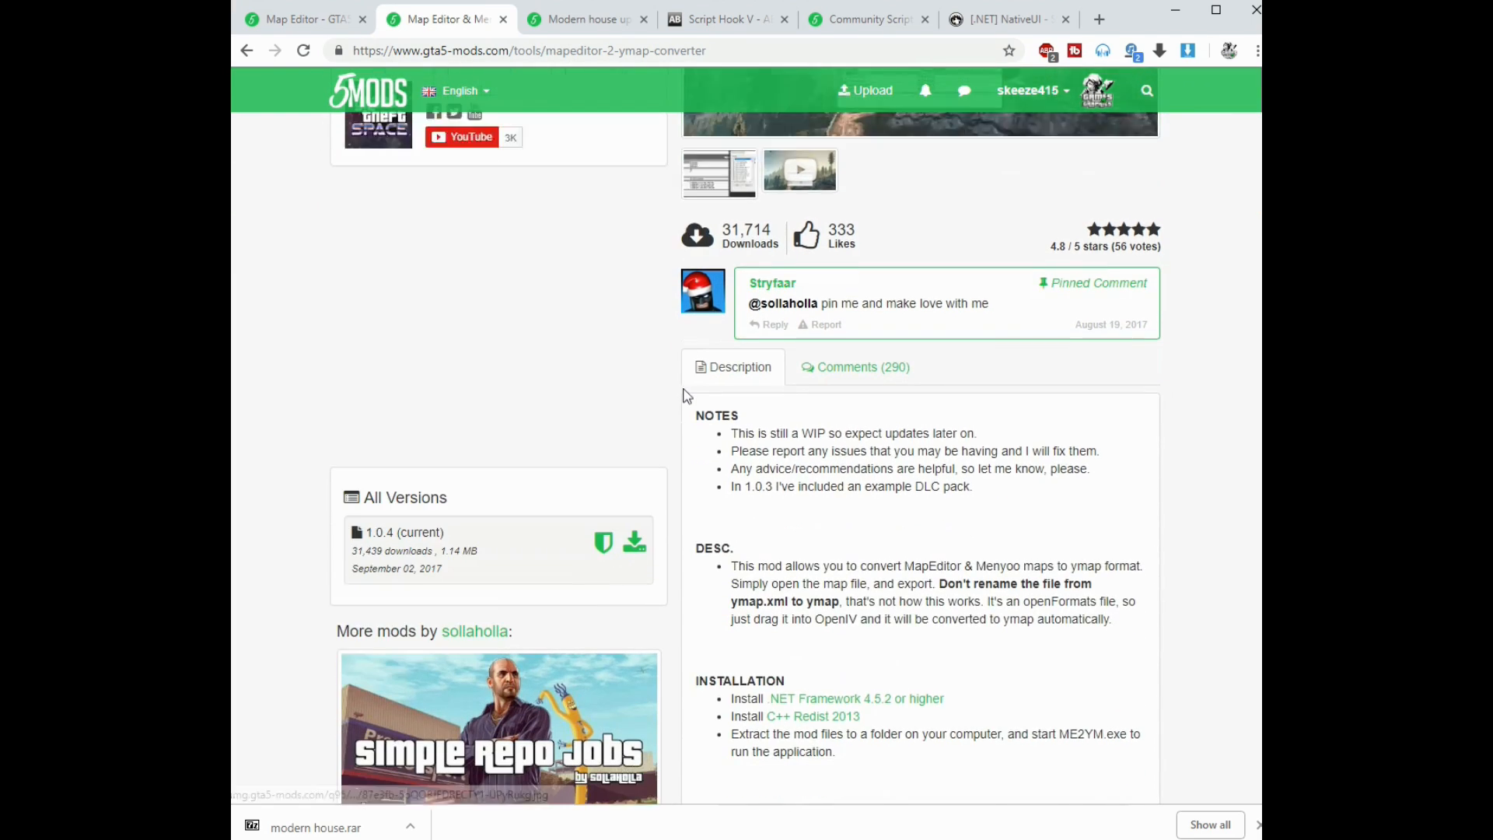
scroll(684, 396, "down", 2)
scroll(781, 548, "down", 2)
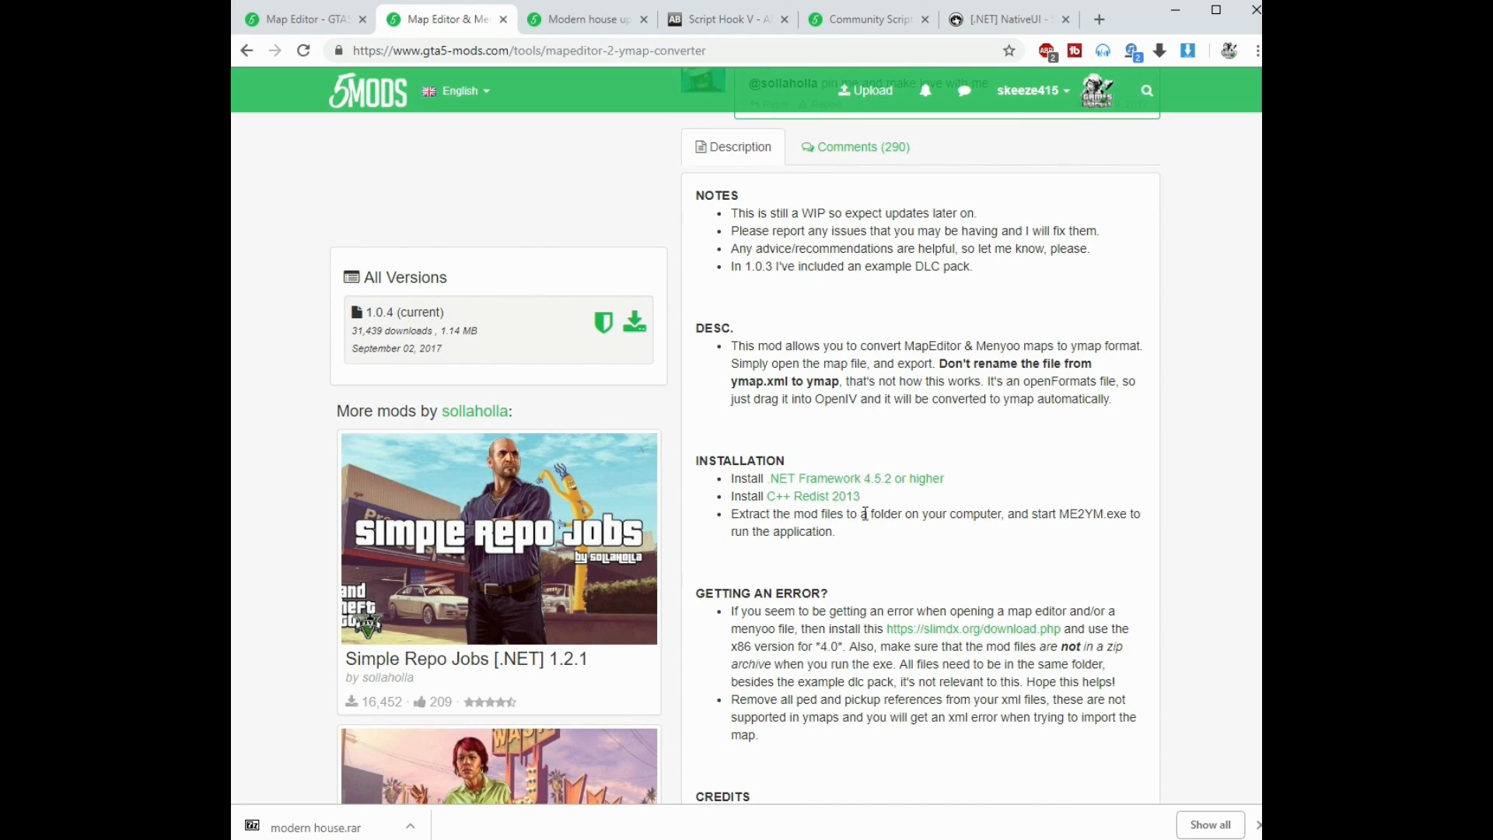
scroll(796, 567, "up", 9)
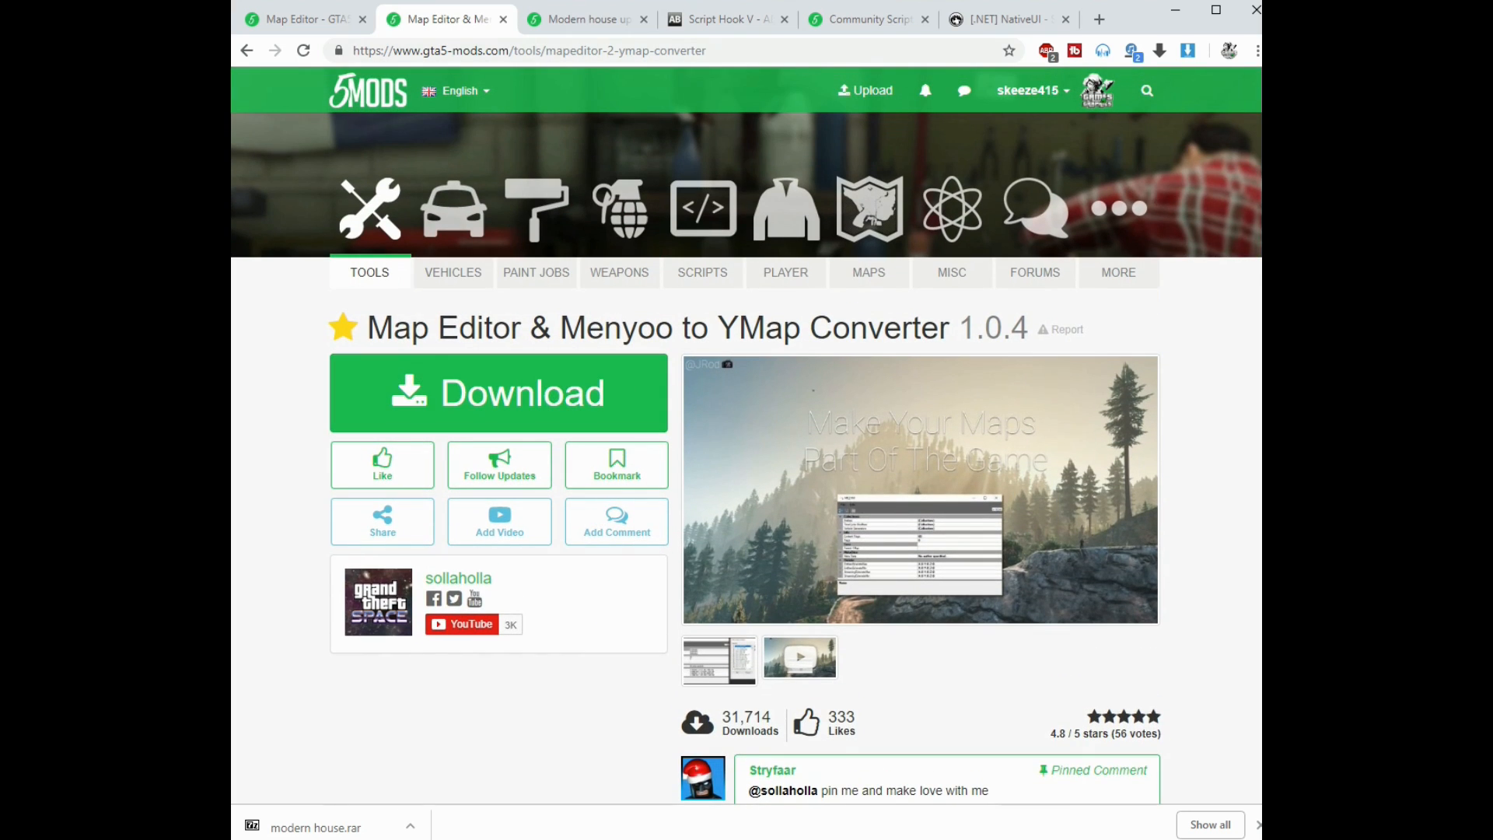
- Examine the Modern house update map page, including its preview images, description and version download
left_click(589, 20)
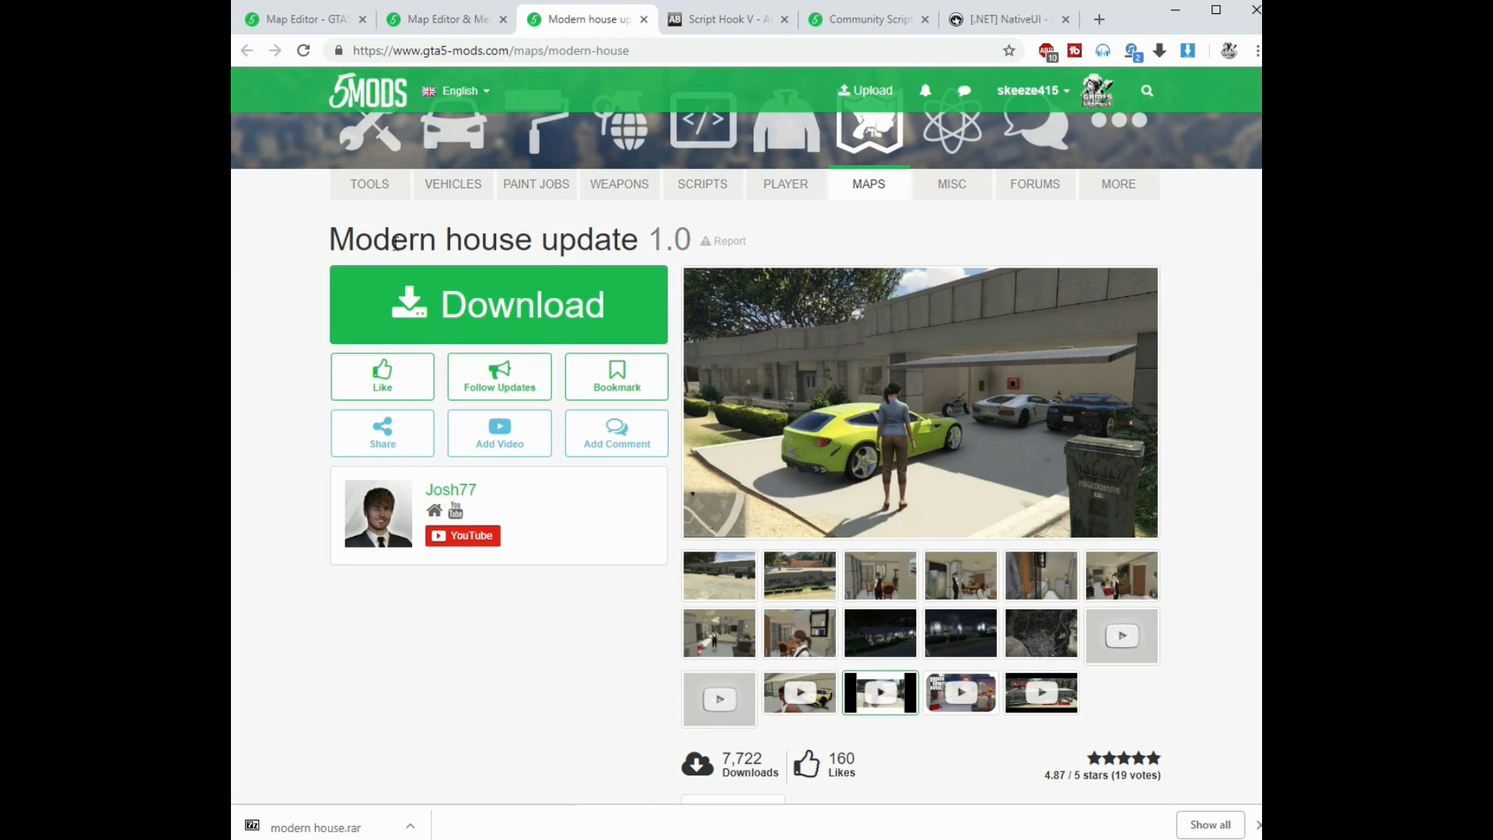
scroll(942, 396, "down", 1)
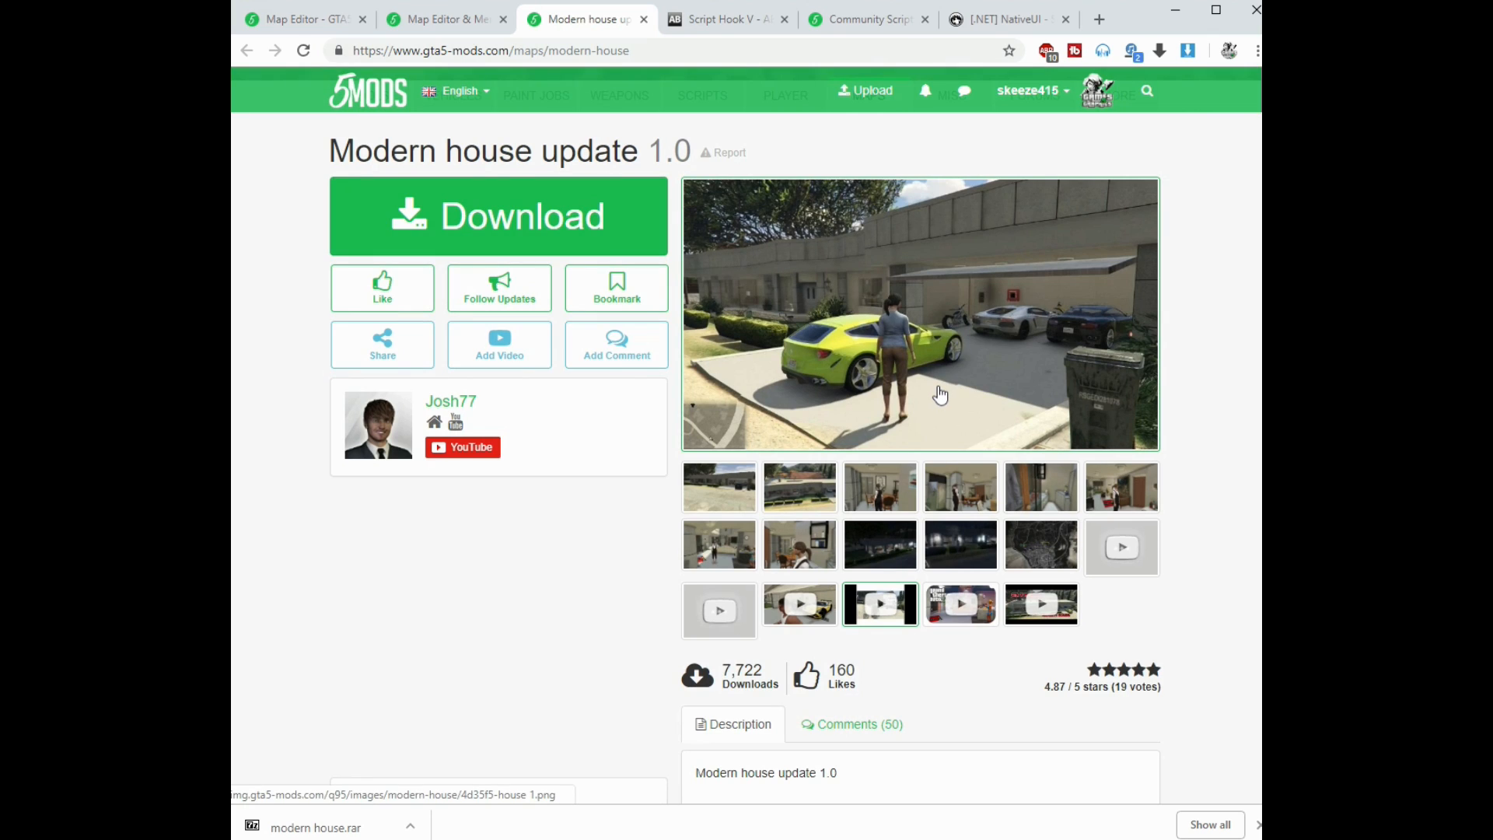
scroll(921, 373, "down", 2)
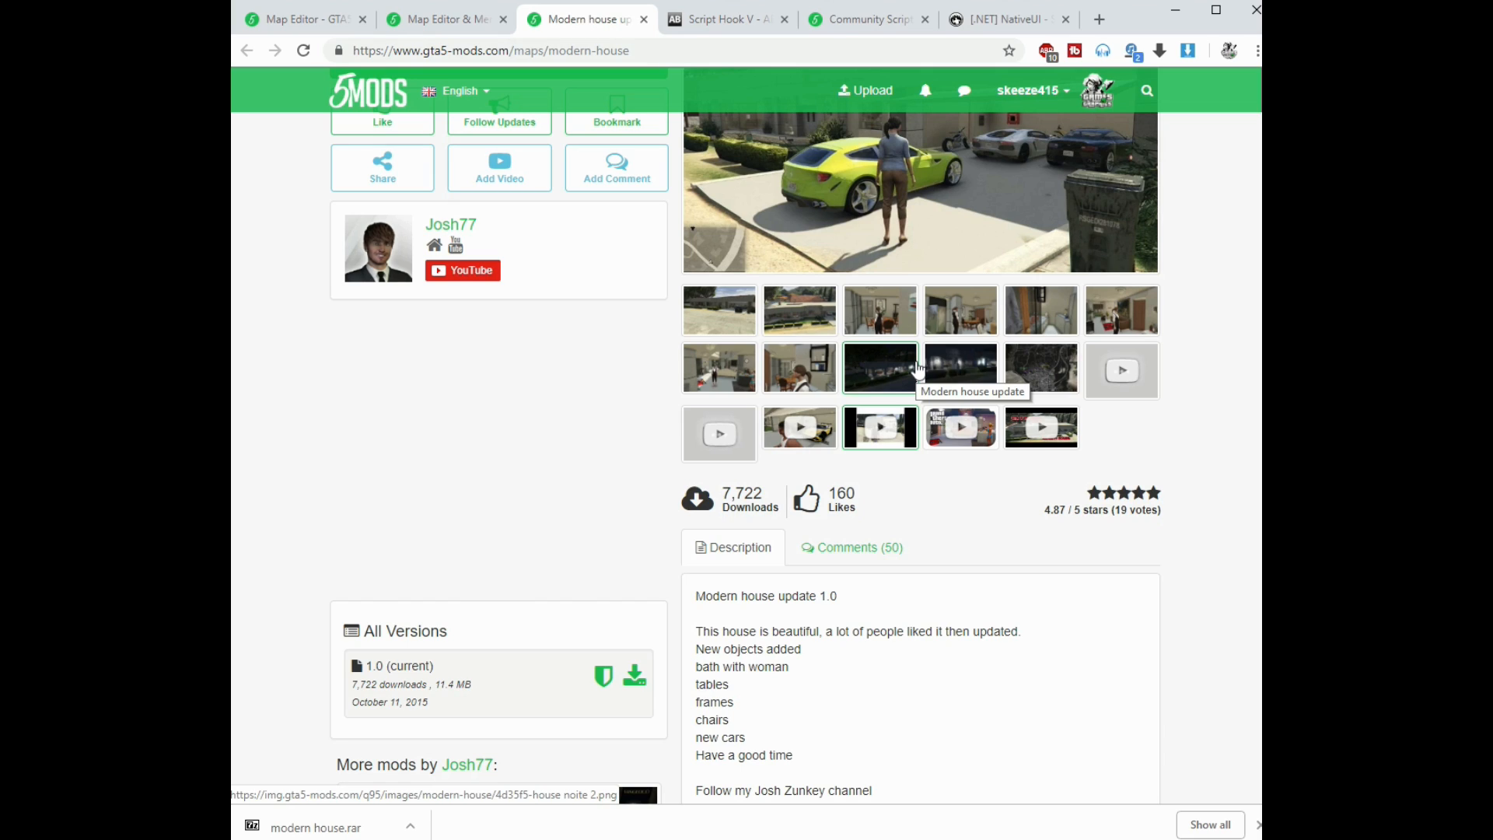
scroll(874, 462, "up", 2)
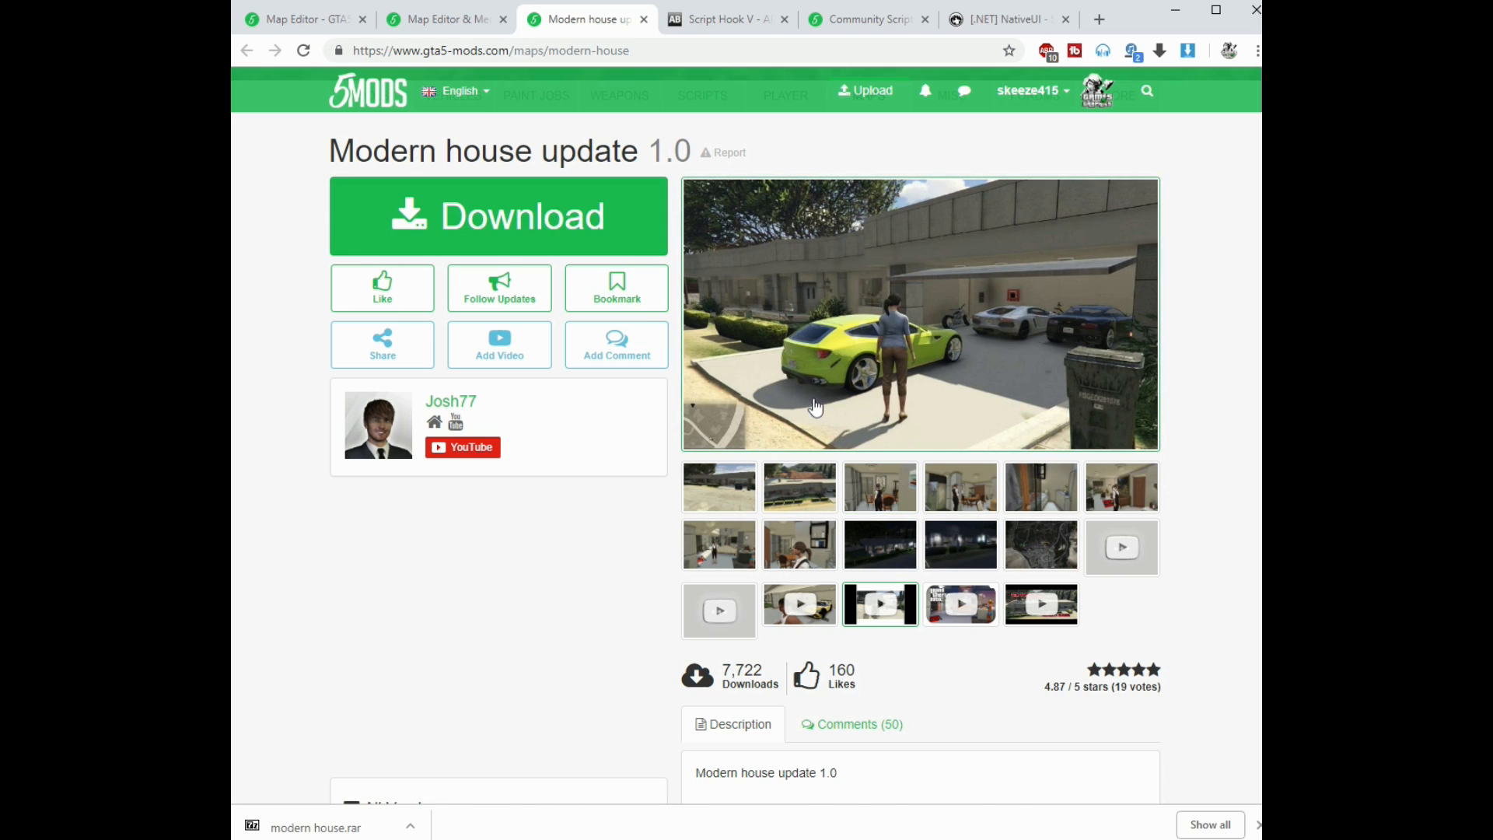
scroll(818, 414, "down", 5)
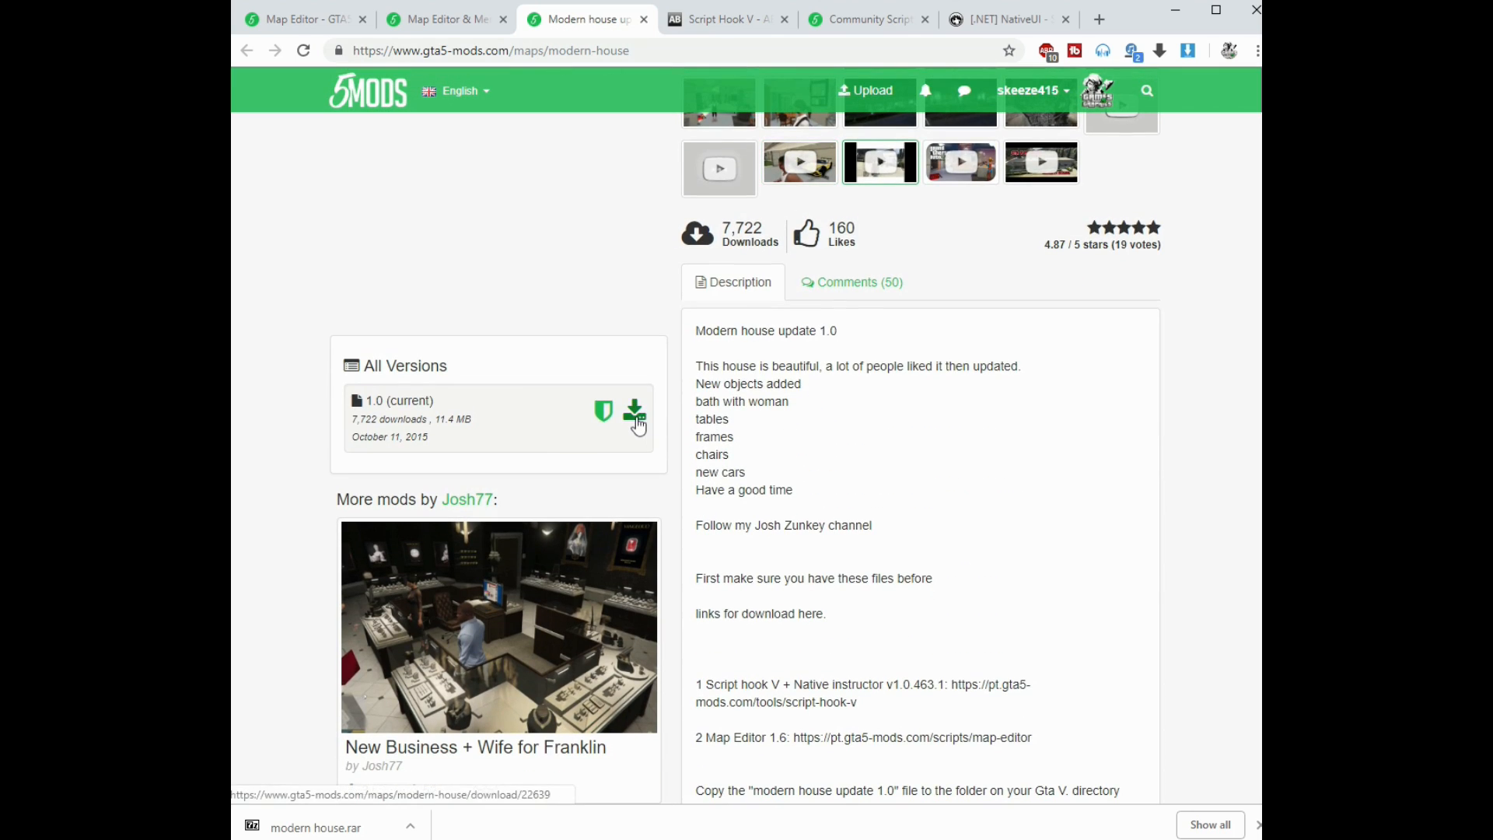
scroll(497, 591, "up", 5)
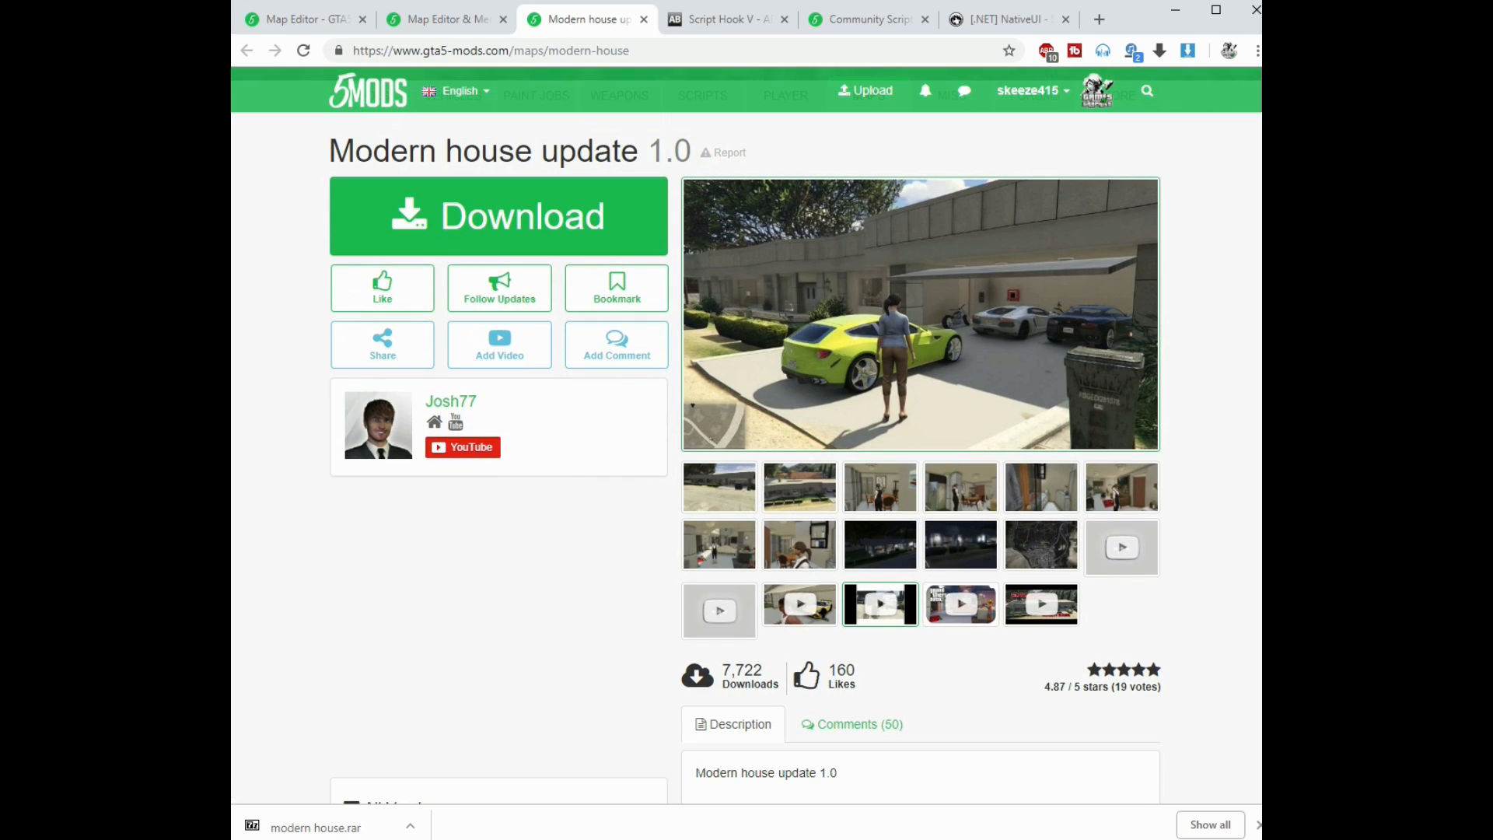
- View the download pages for Script Hook V, Community Script Hook V .NET and the NativeUI library
left_click(727, 21)
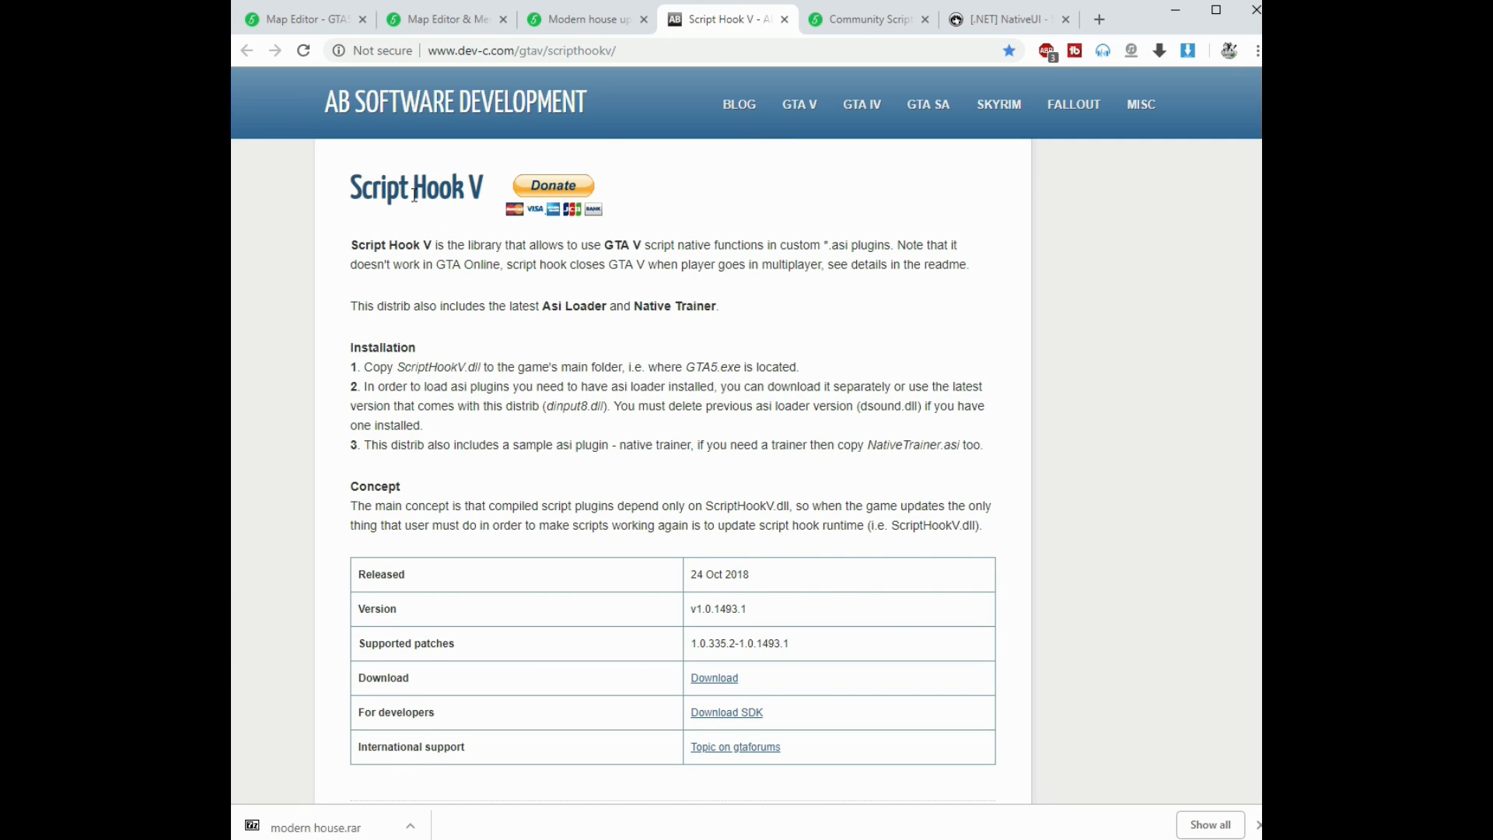
scroll(731, 308, "down", 2)
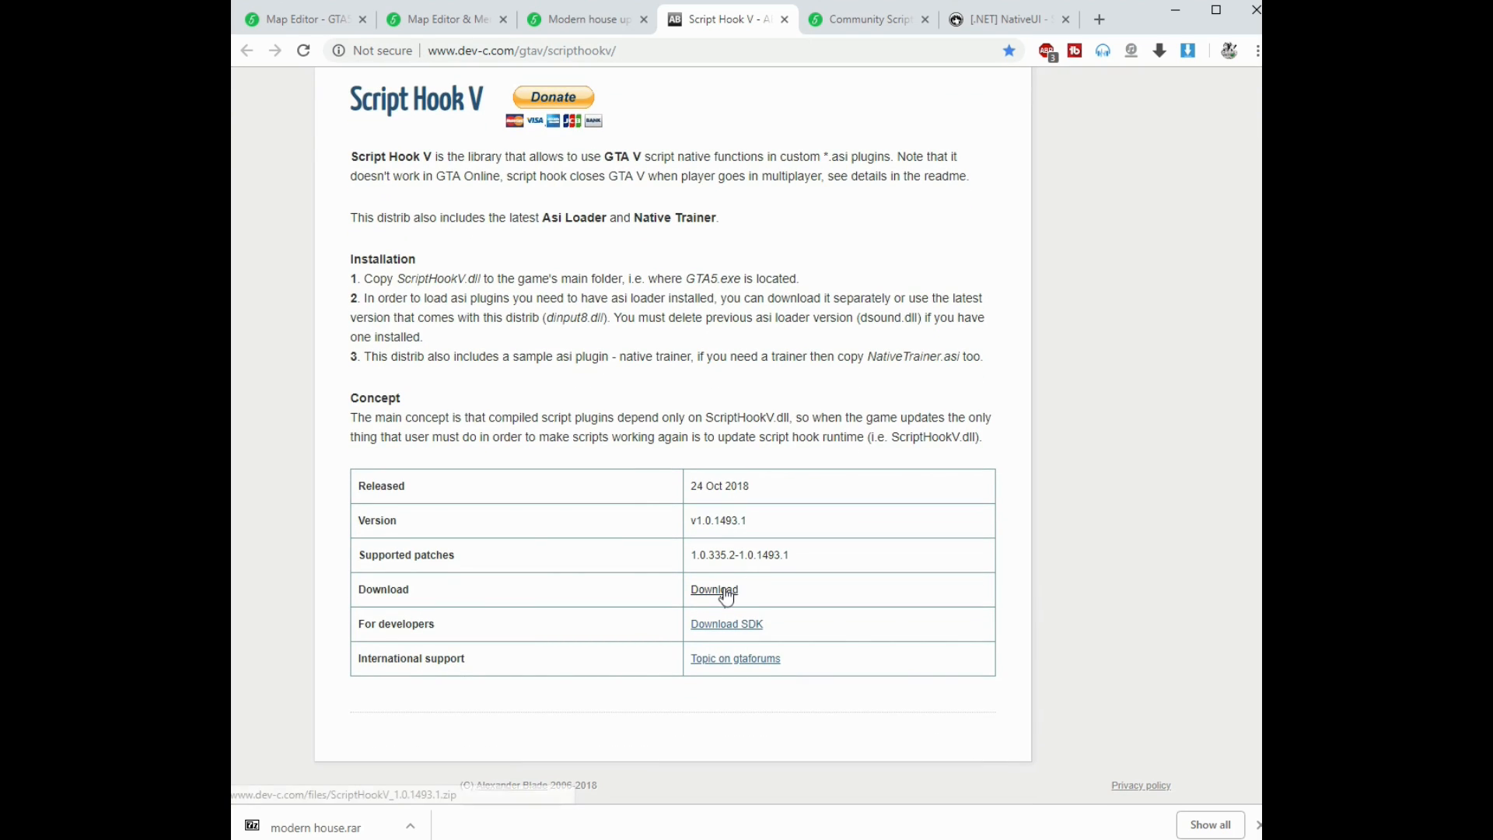
left_click(879, 28)
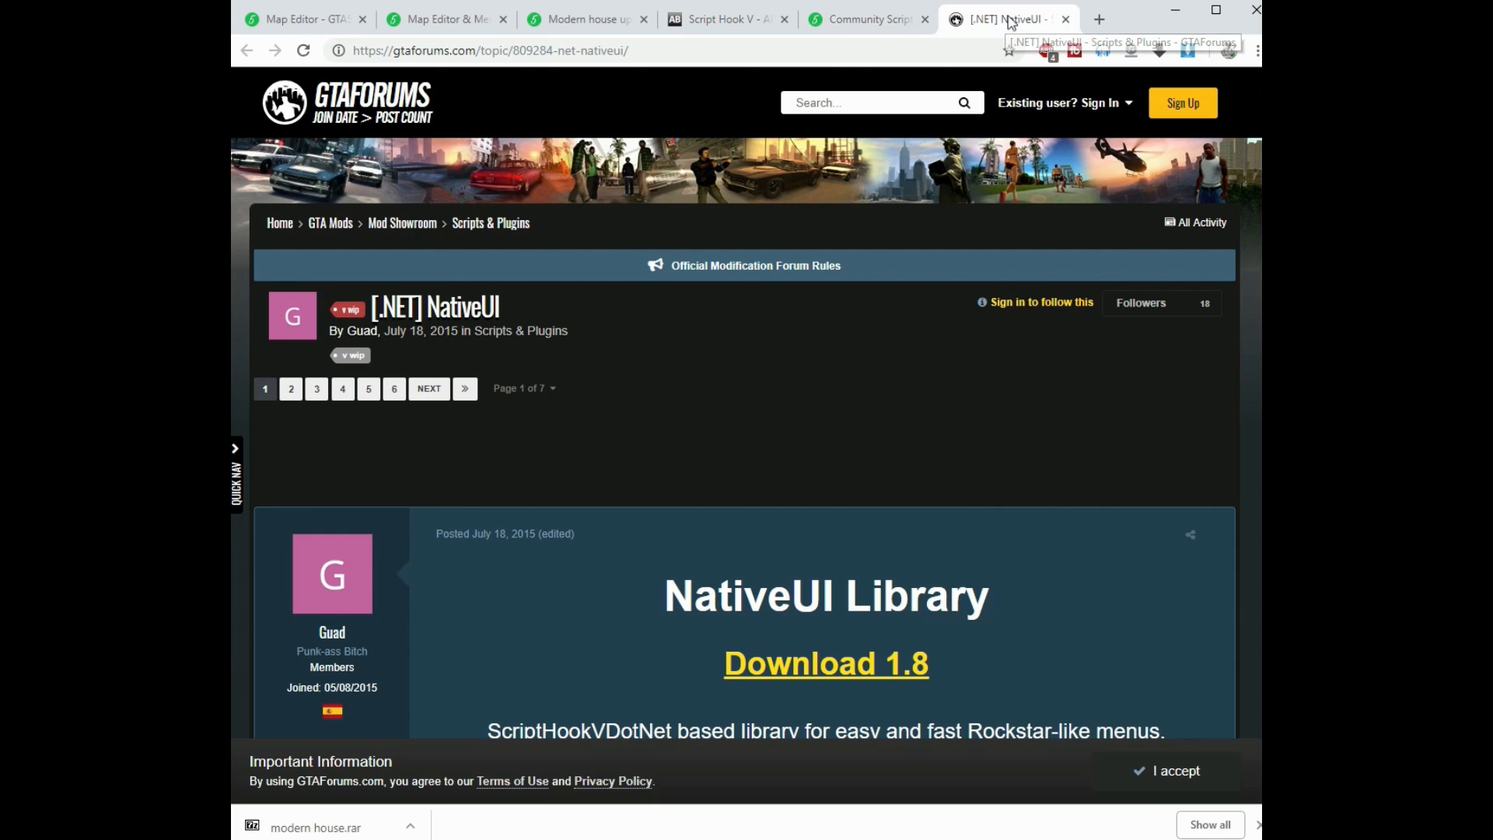
left_click(1009, 21)
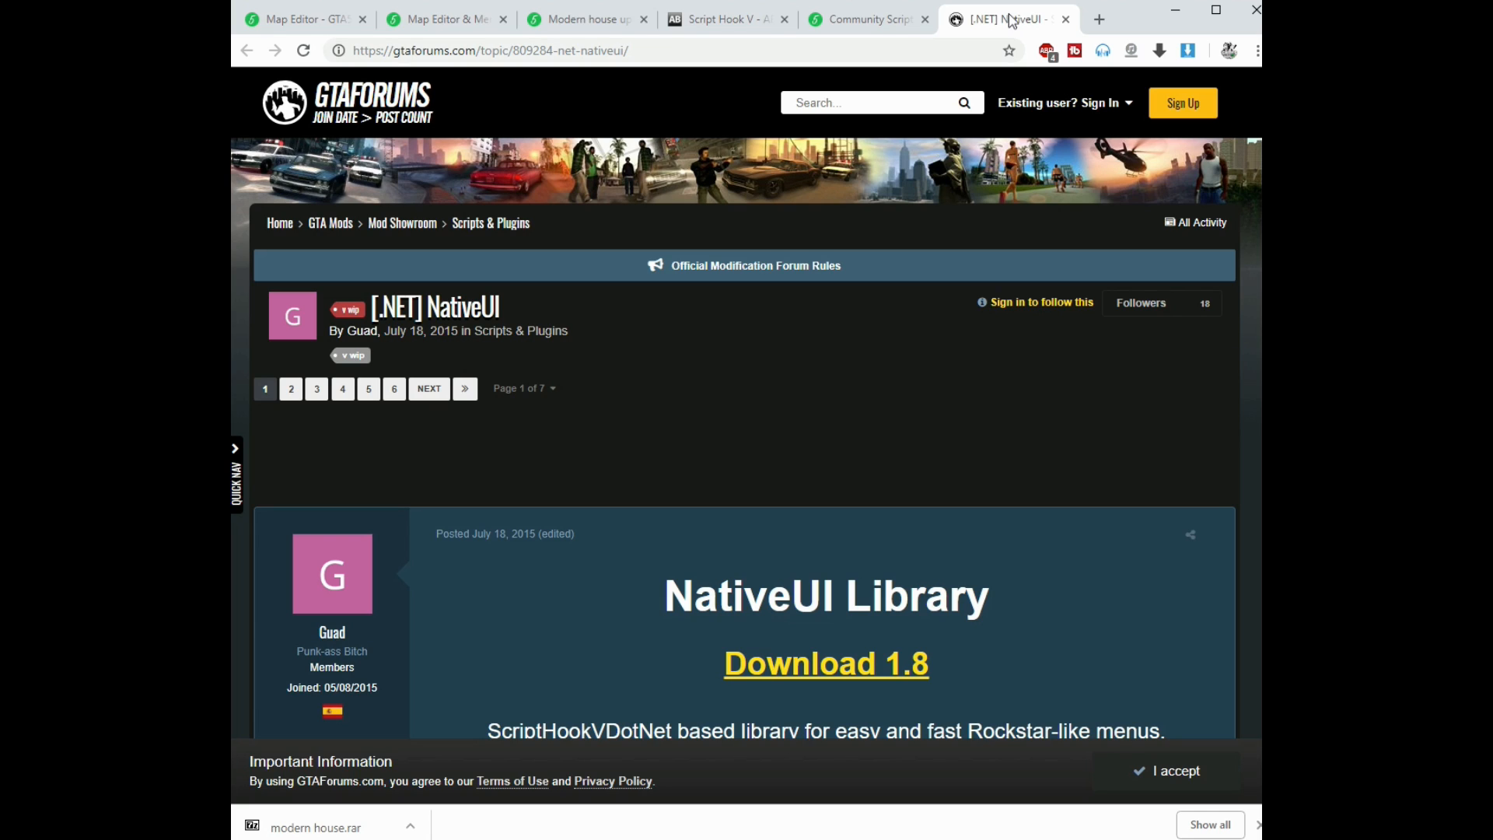
- Revisit all six open download pages in order, from Map Editor through to NativeUI
left_click(331, 17)
left_click(461, 28)
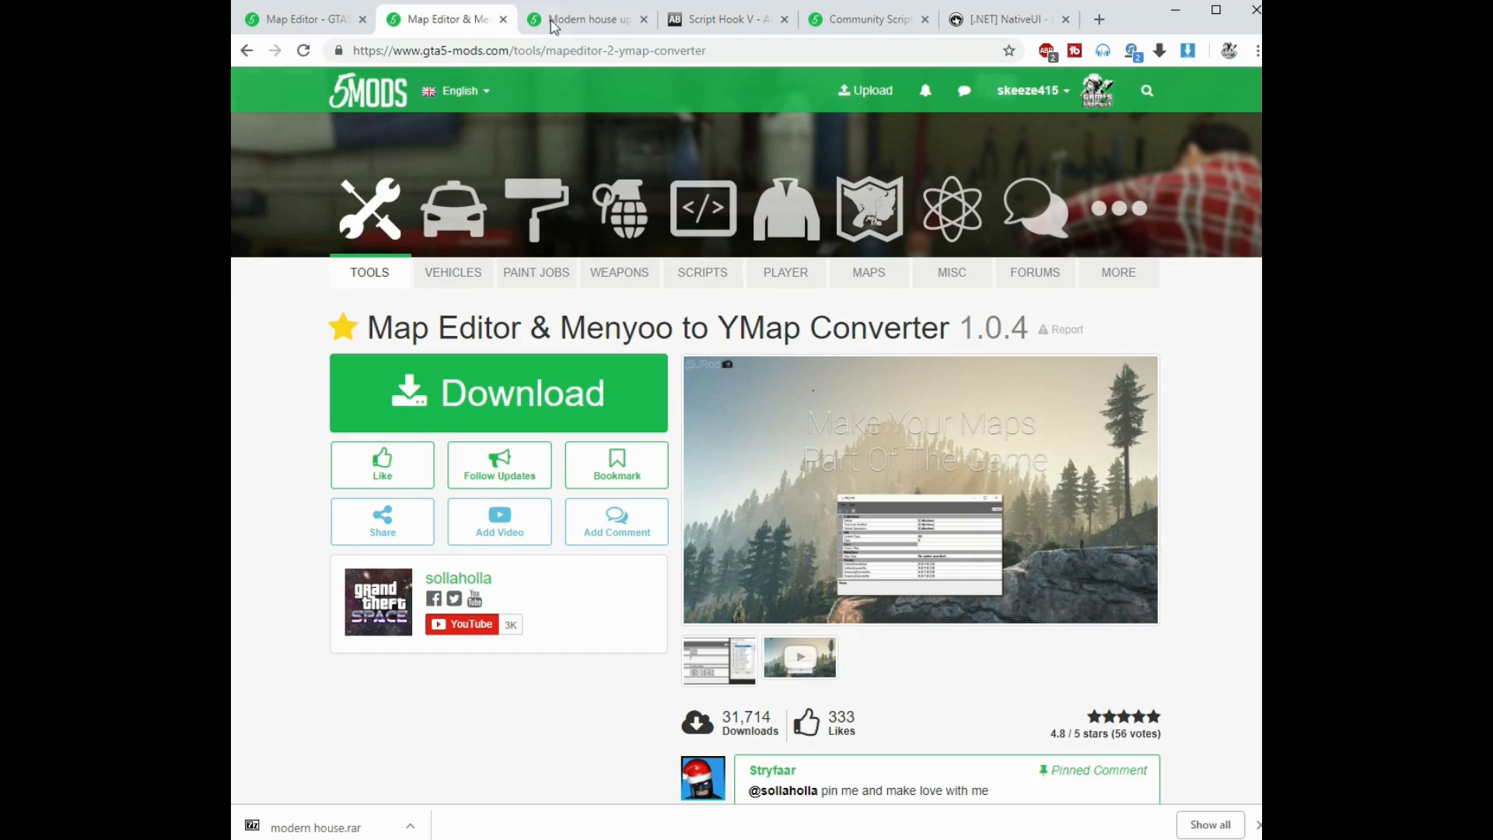
left_click(588, 23)
left_click(729, 23)
left_click(867, 28)
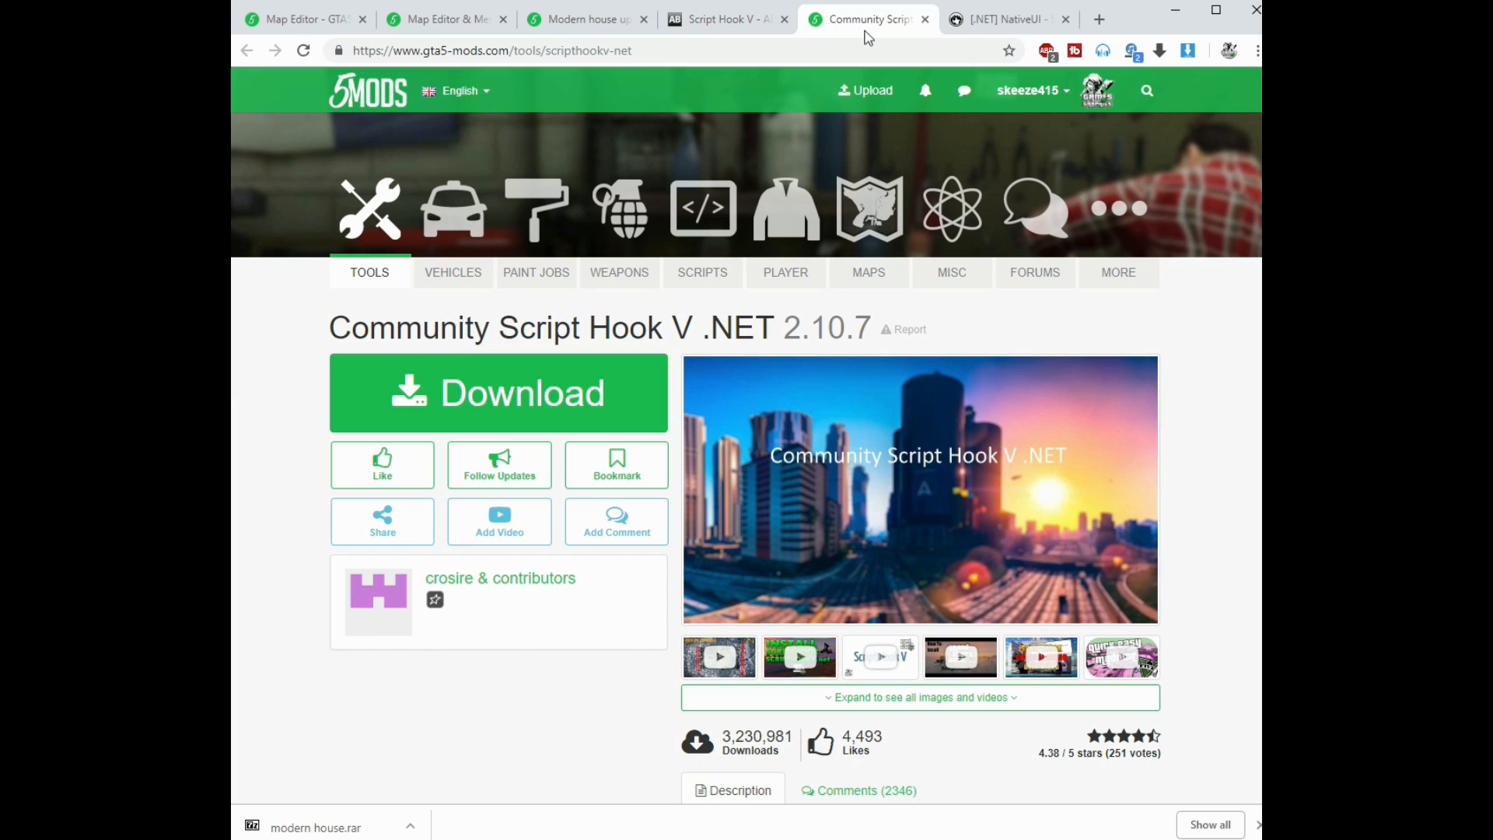
left_click(1003, 29)
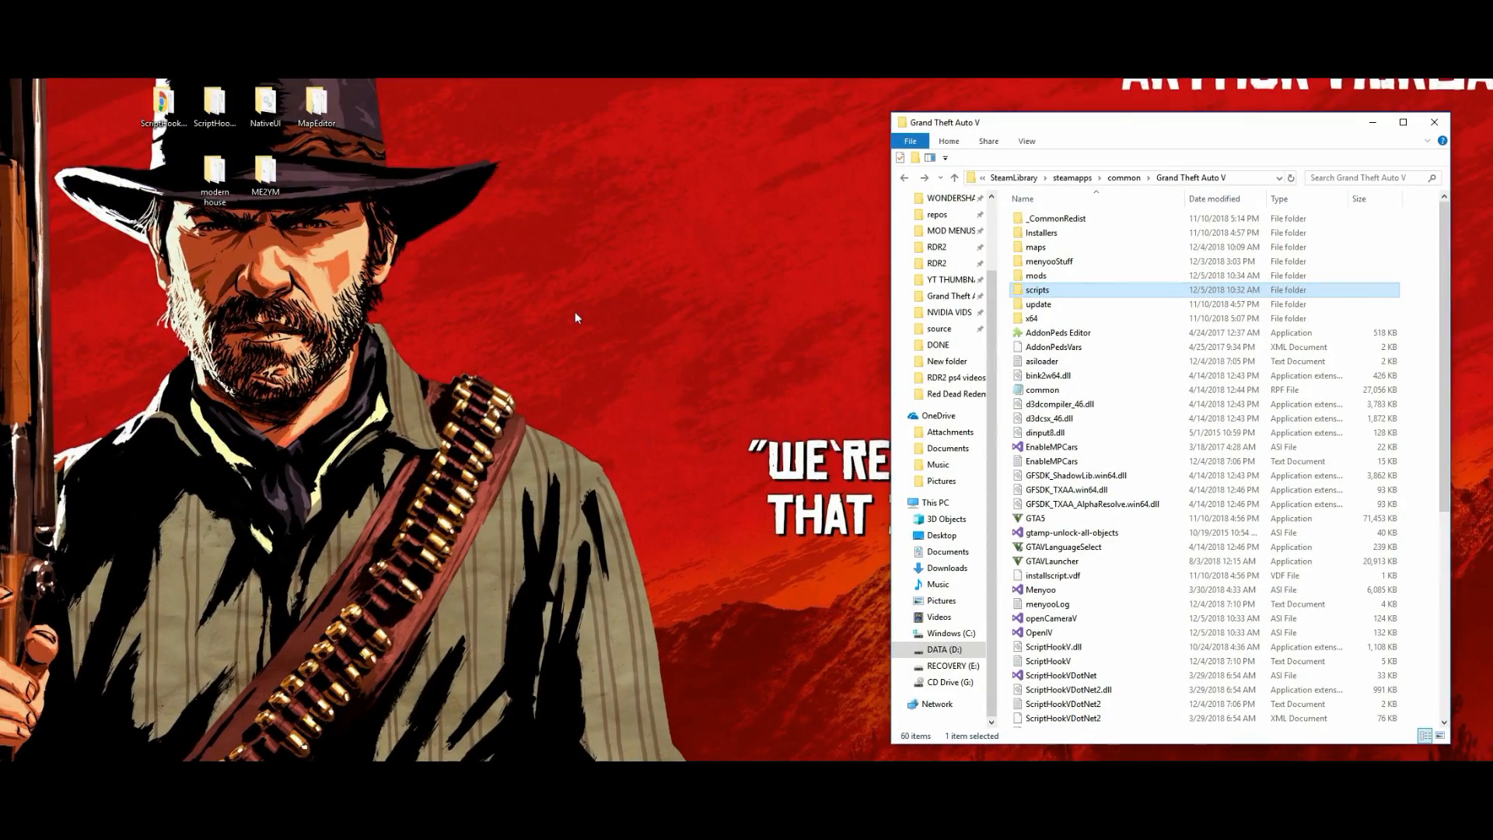
- Arrange the ScriptHookV_1.0.1493.1 and Grand Theft Auto V folder windows side by side, and open the ScriptHookV bin folder
left_click_drag(1145, 132, 1080, 121)
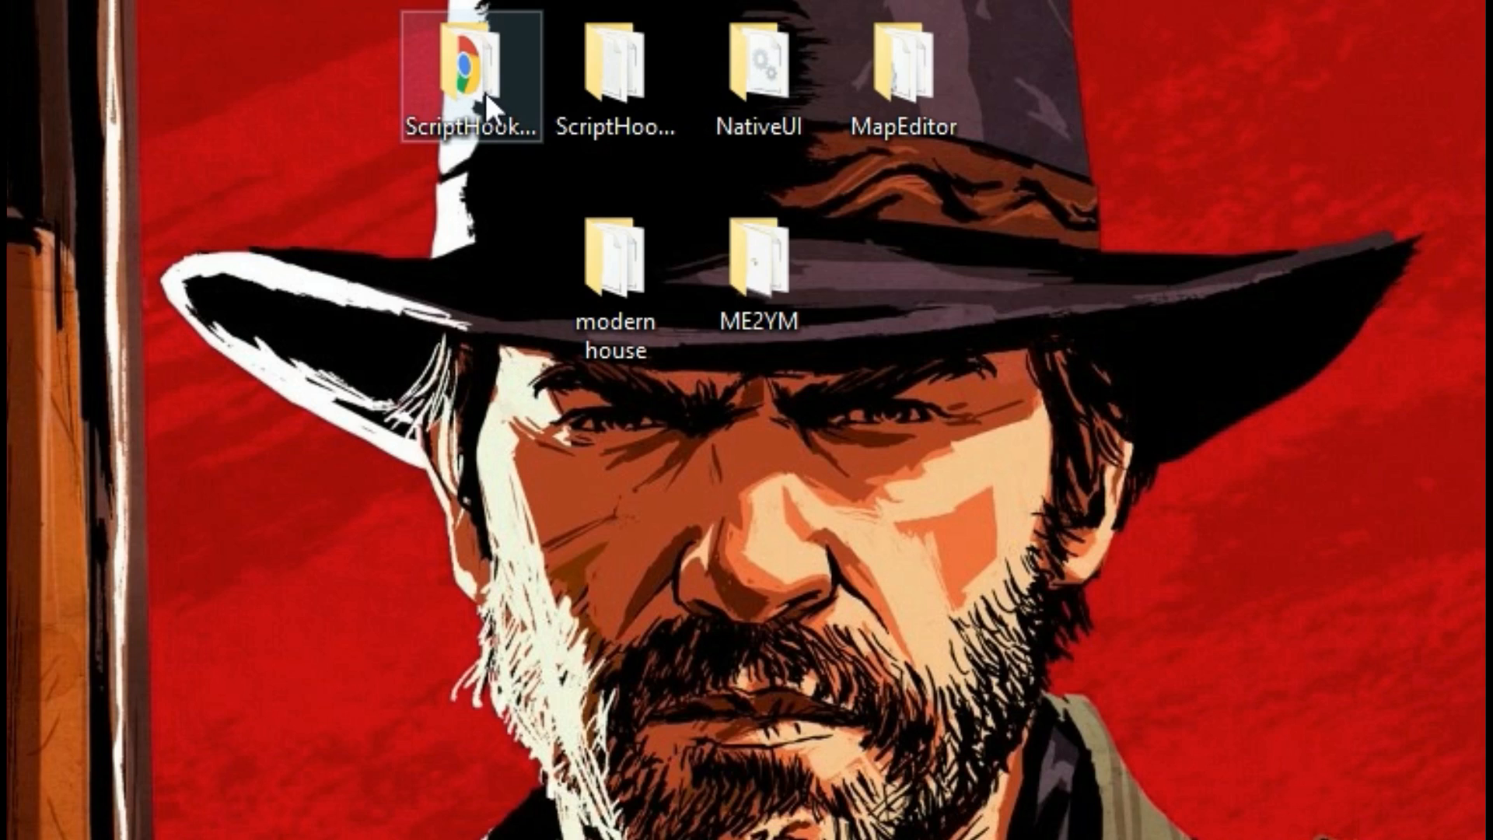
double_click(485, 92)
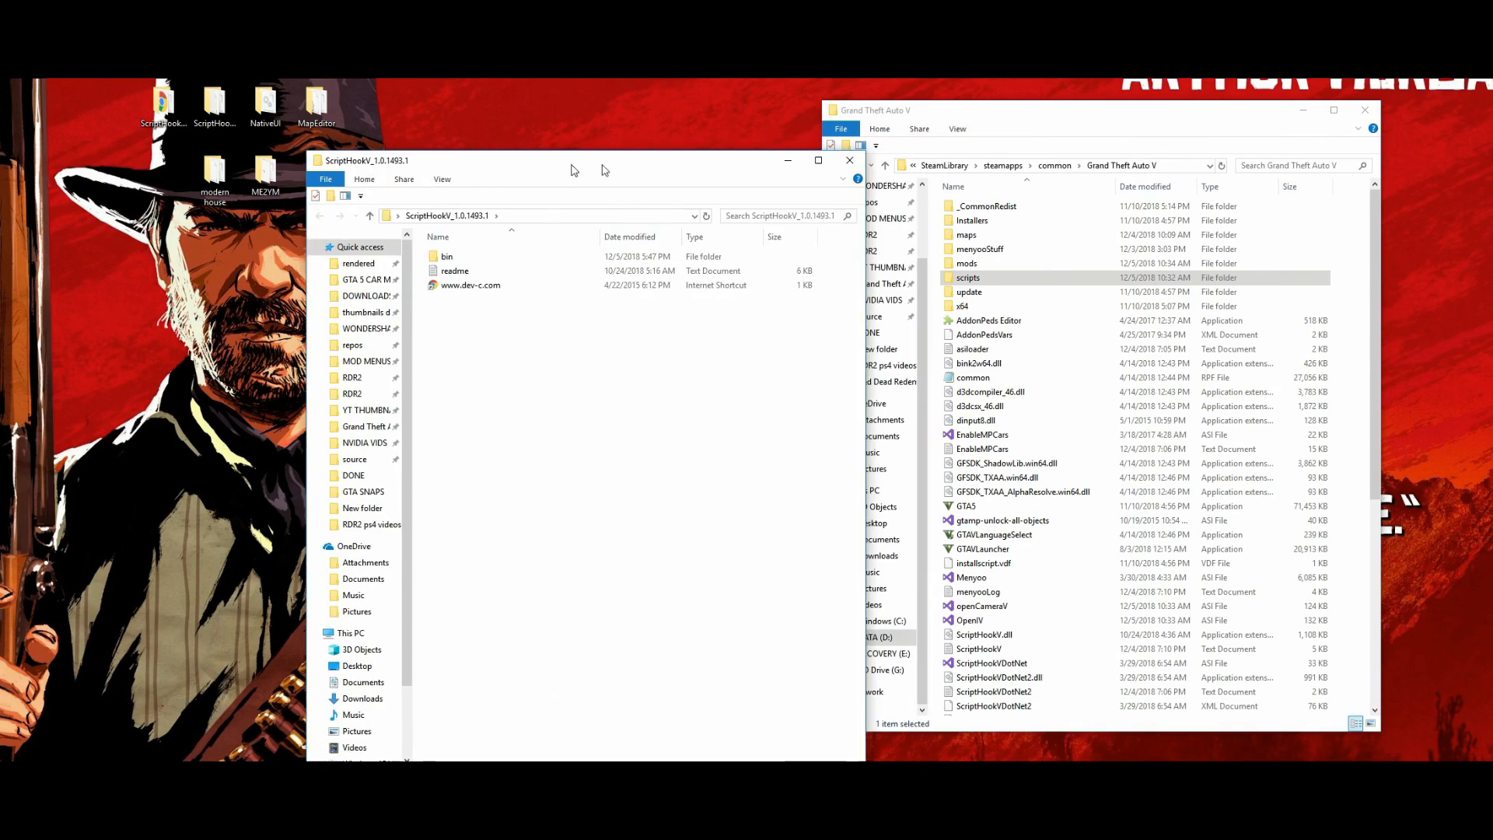
left_click_drag(574, 170, 425, 116)
left_click(1116, 129)
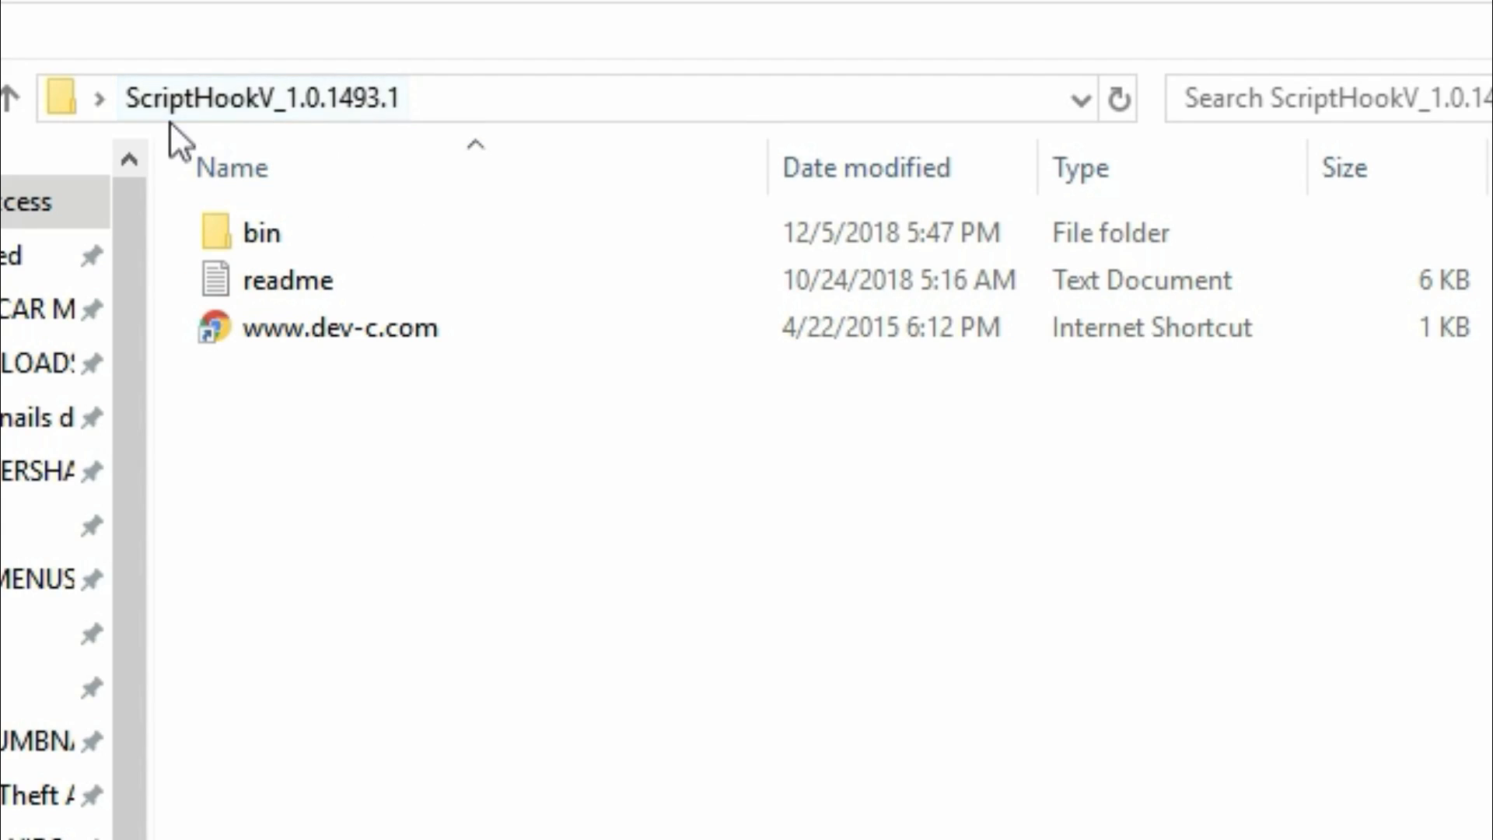
double_click(513, 229)
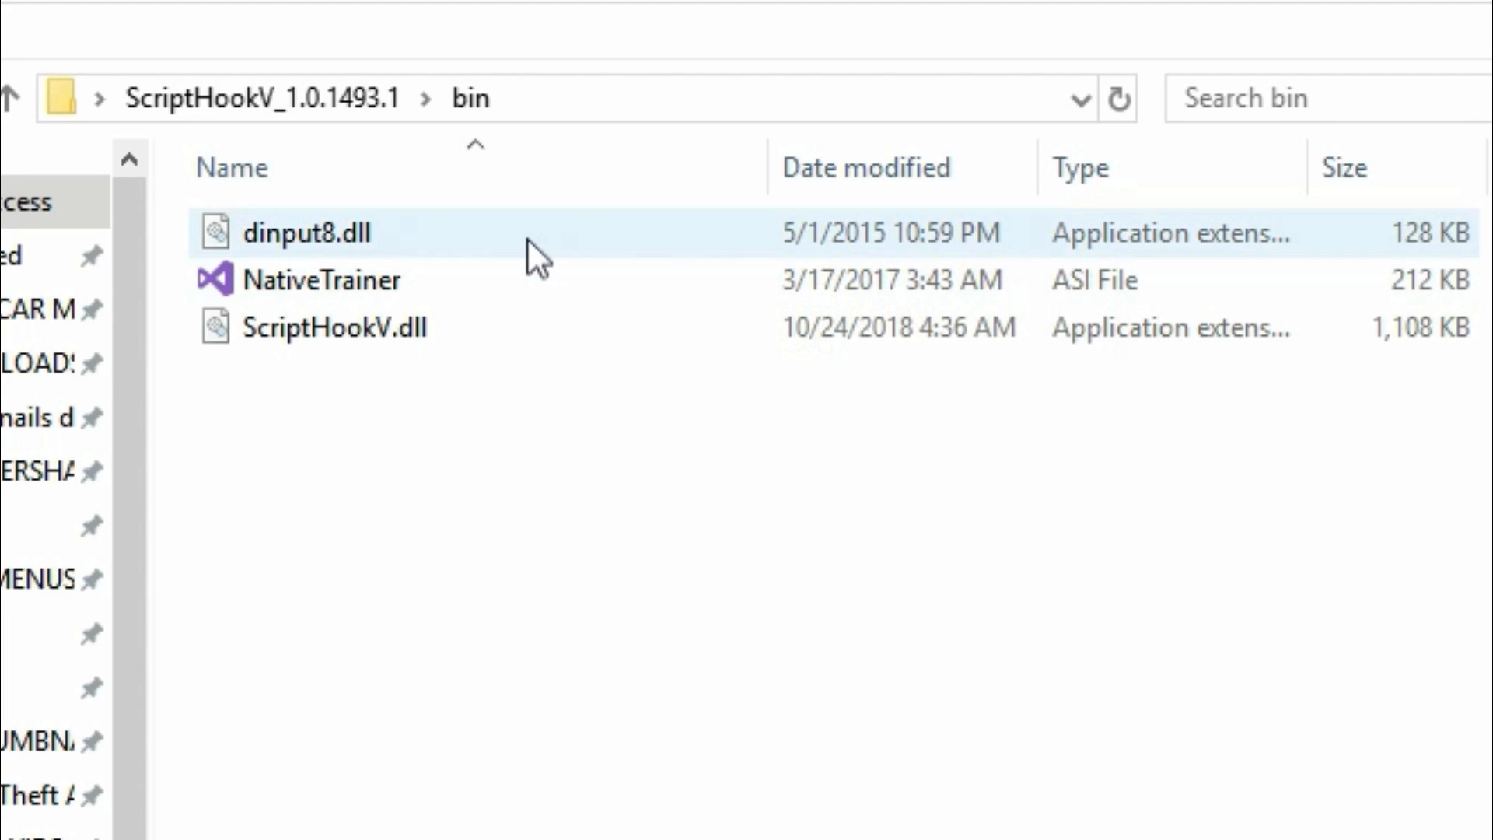
- Try to copy dinput8.dll and ScriptHookV.dll into the Grand Theft Auto V folder, cancel the replacement and close the bin folder
left_click(525, 236)
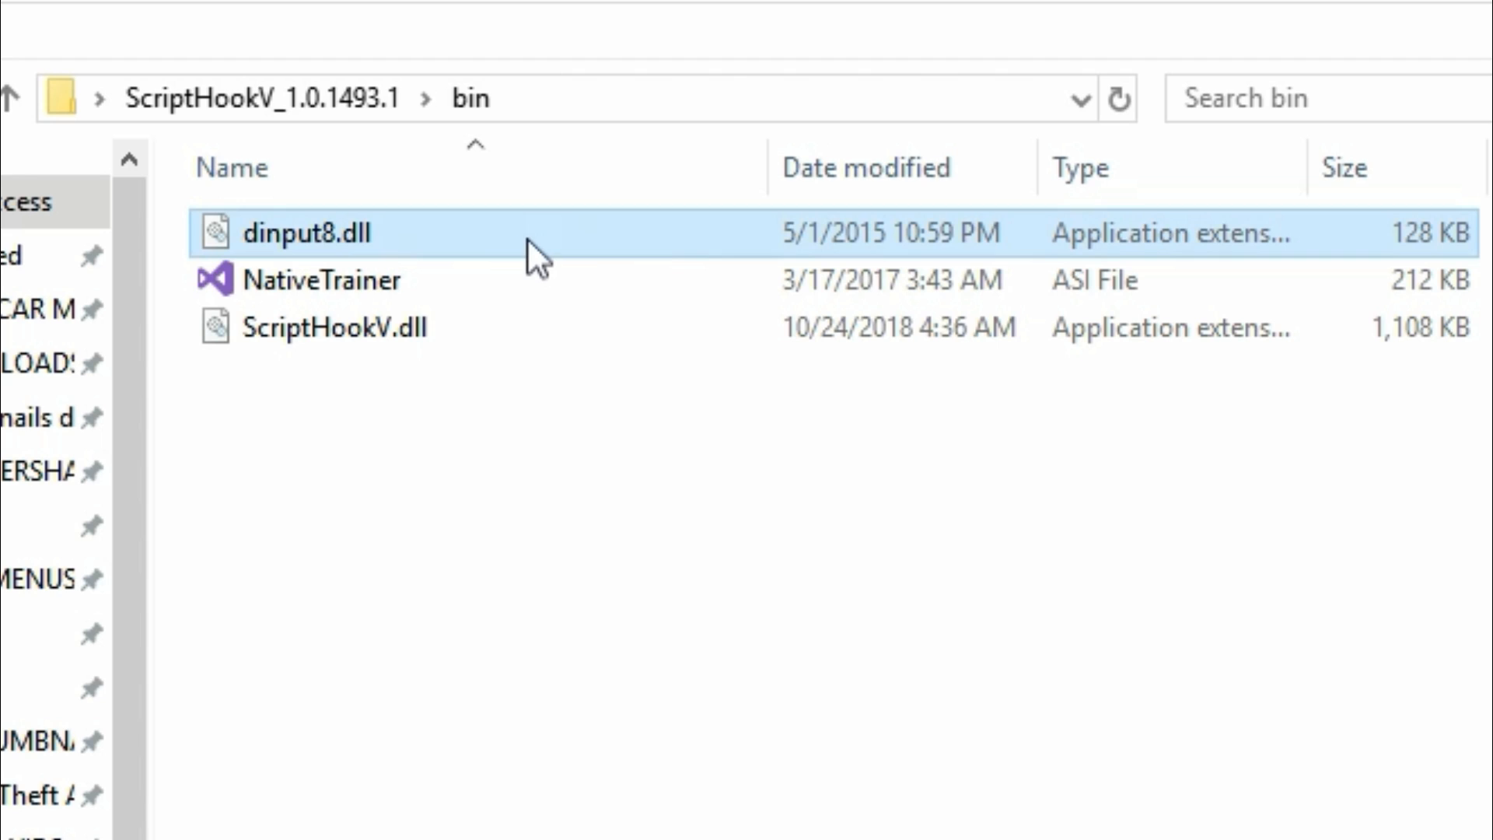
left_click(590, 338, "ctrl")
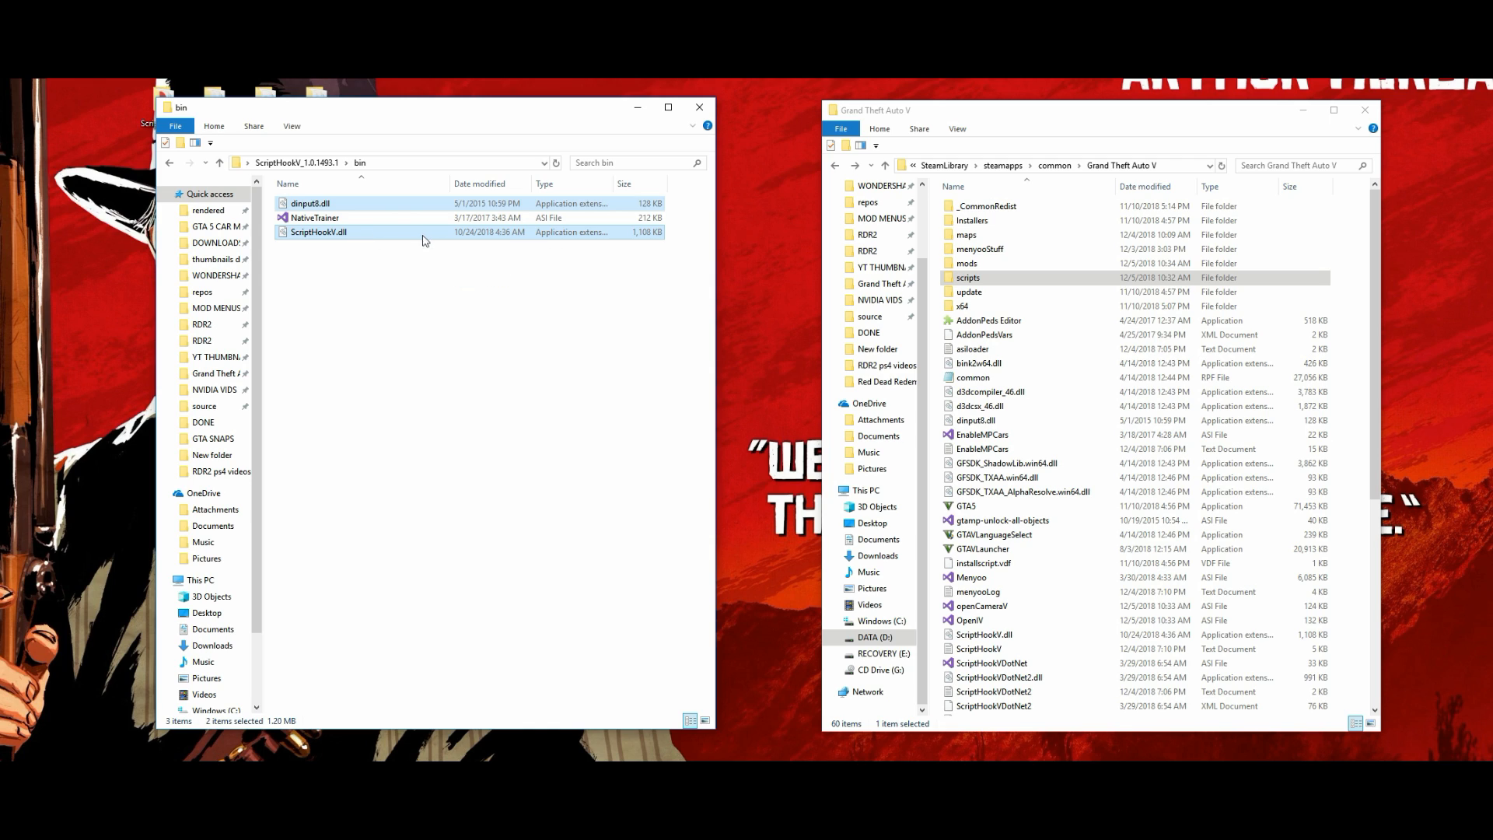
left_click_drag(427, 238, 1352, 578)
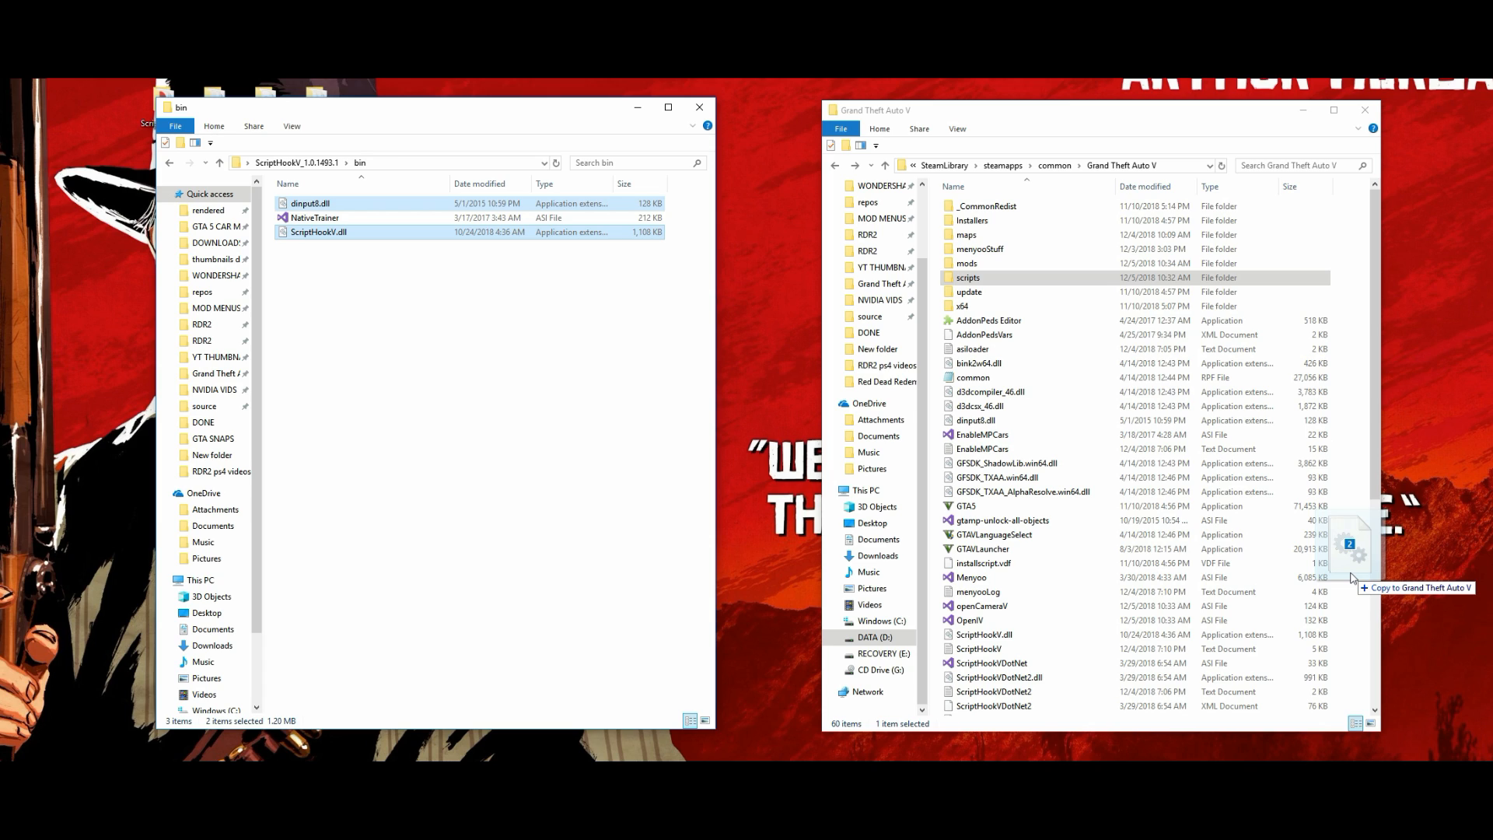
left_click_drag(1351, 577, 1352, 577)
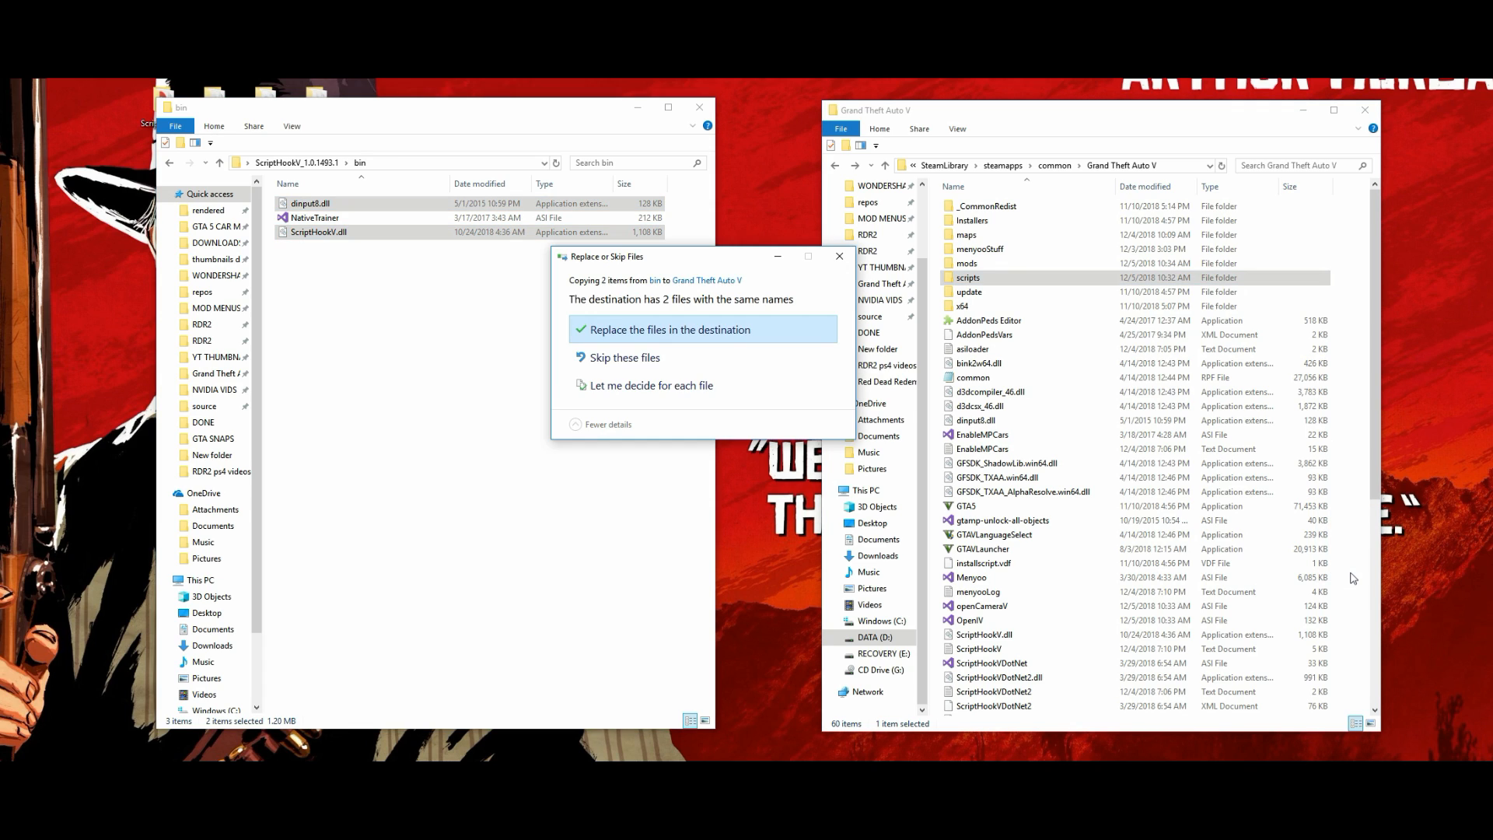
left_click(840, 255)
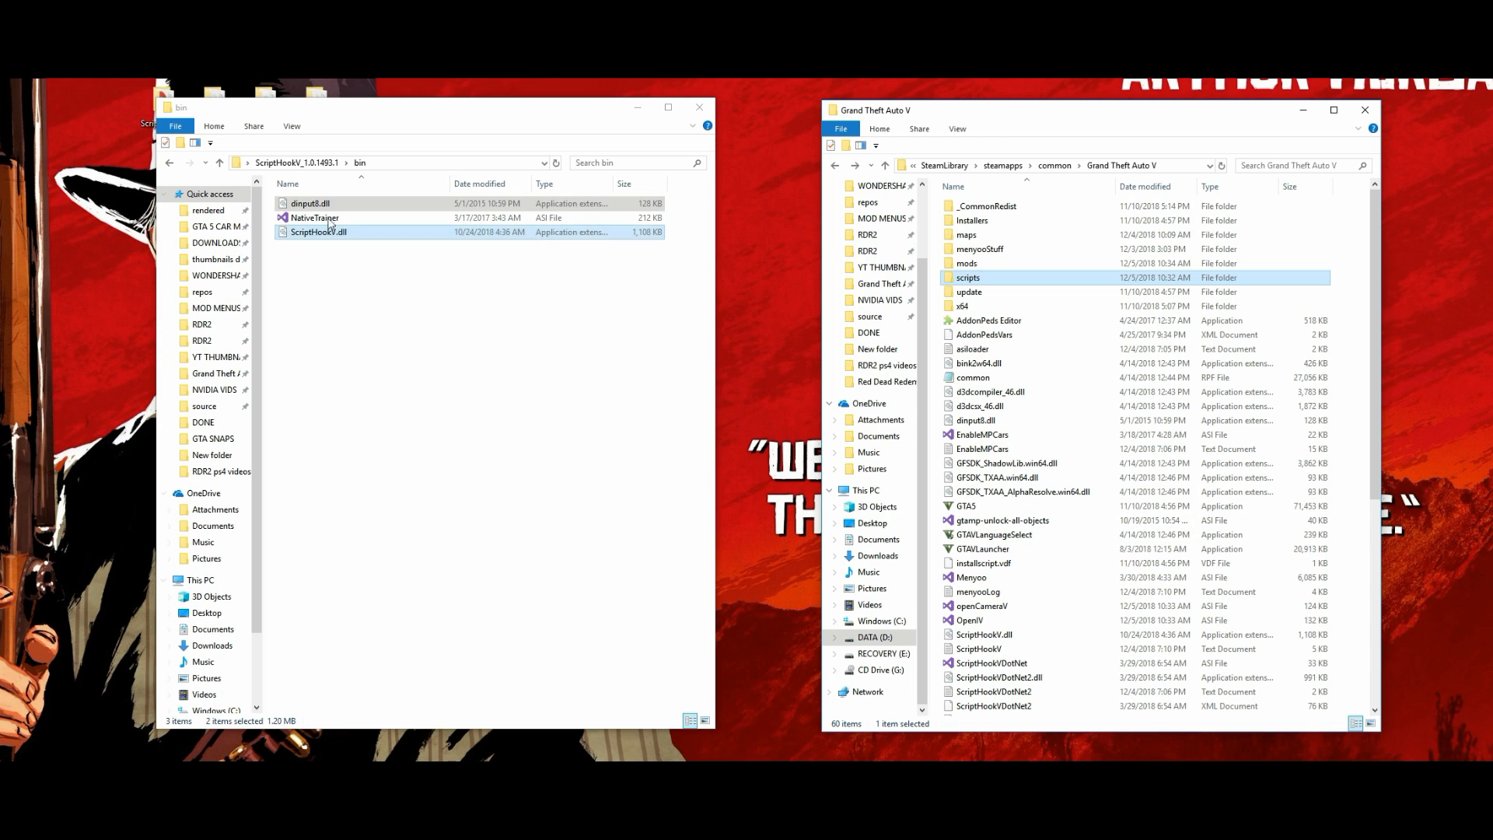
left_click(700, 110)
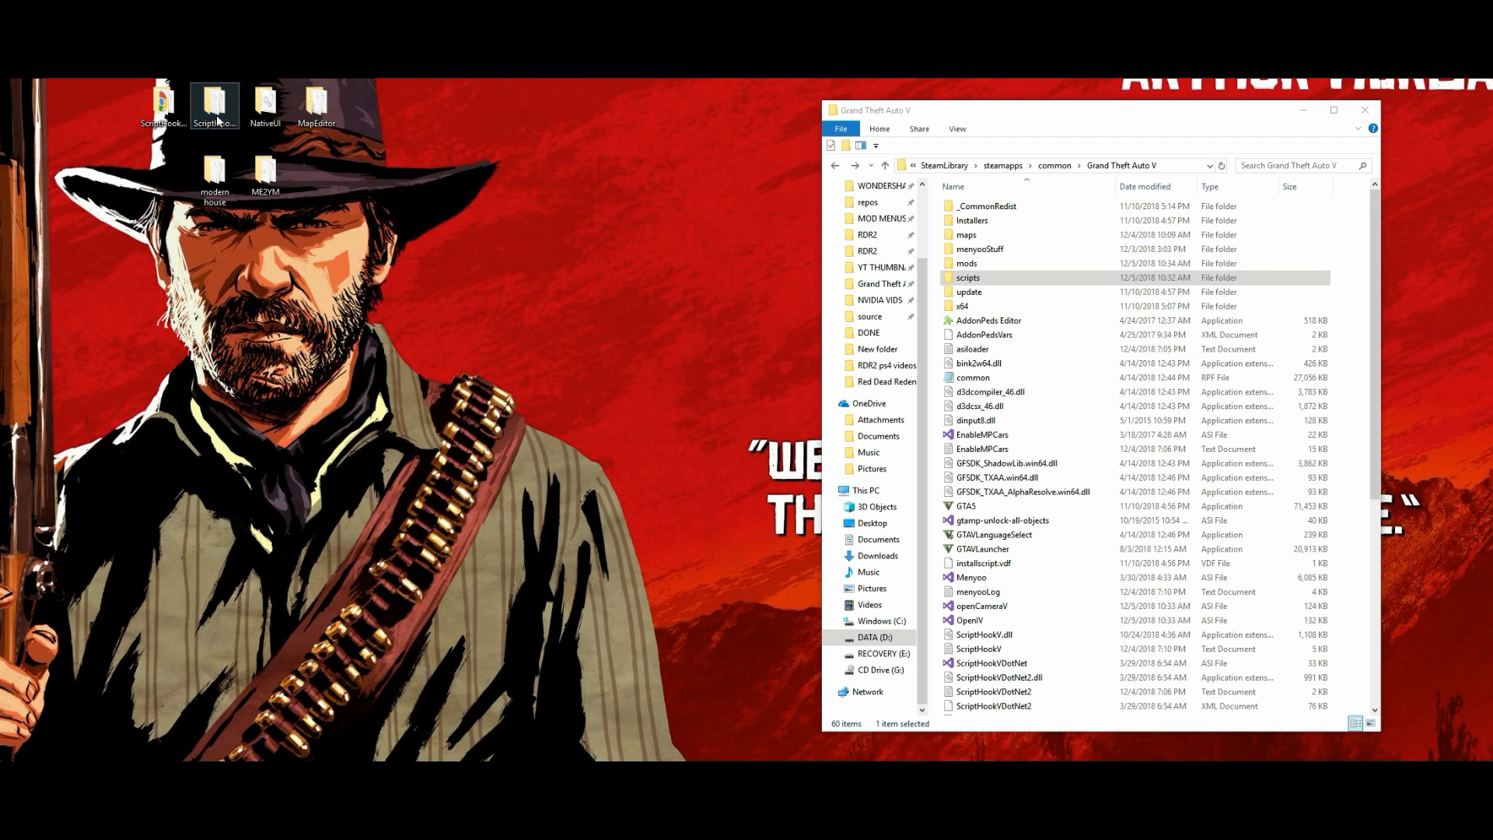
- Try to copy the three ScriptHookVDotNet files into the Grand Theft Auto V folder, cancel the replacement and close the source folder
double_click(689, 123)
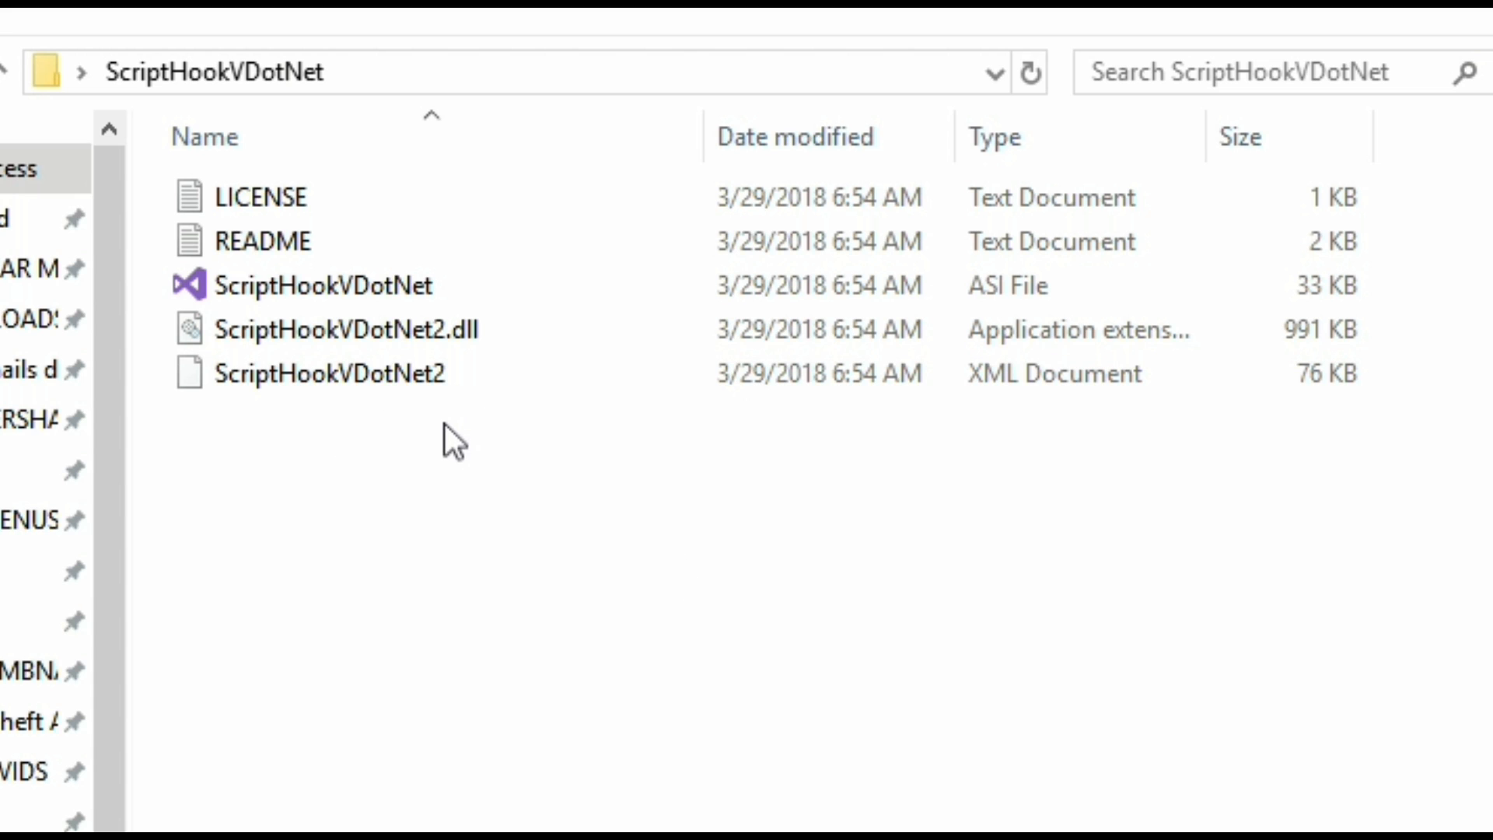
left_click_drag(445, 423, 396, 279)
right_click(397, 280)
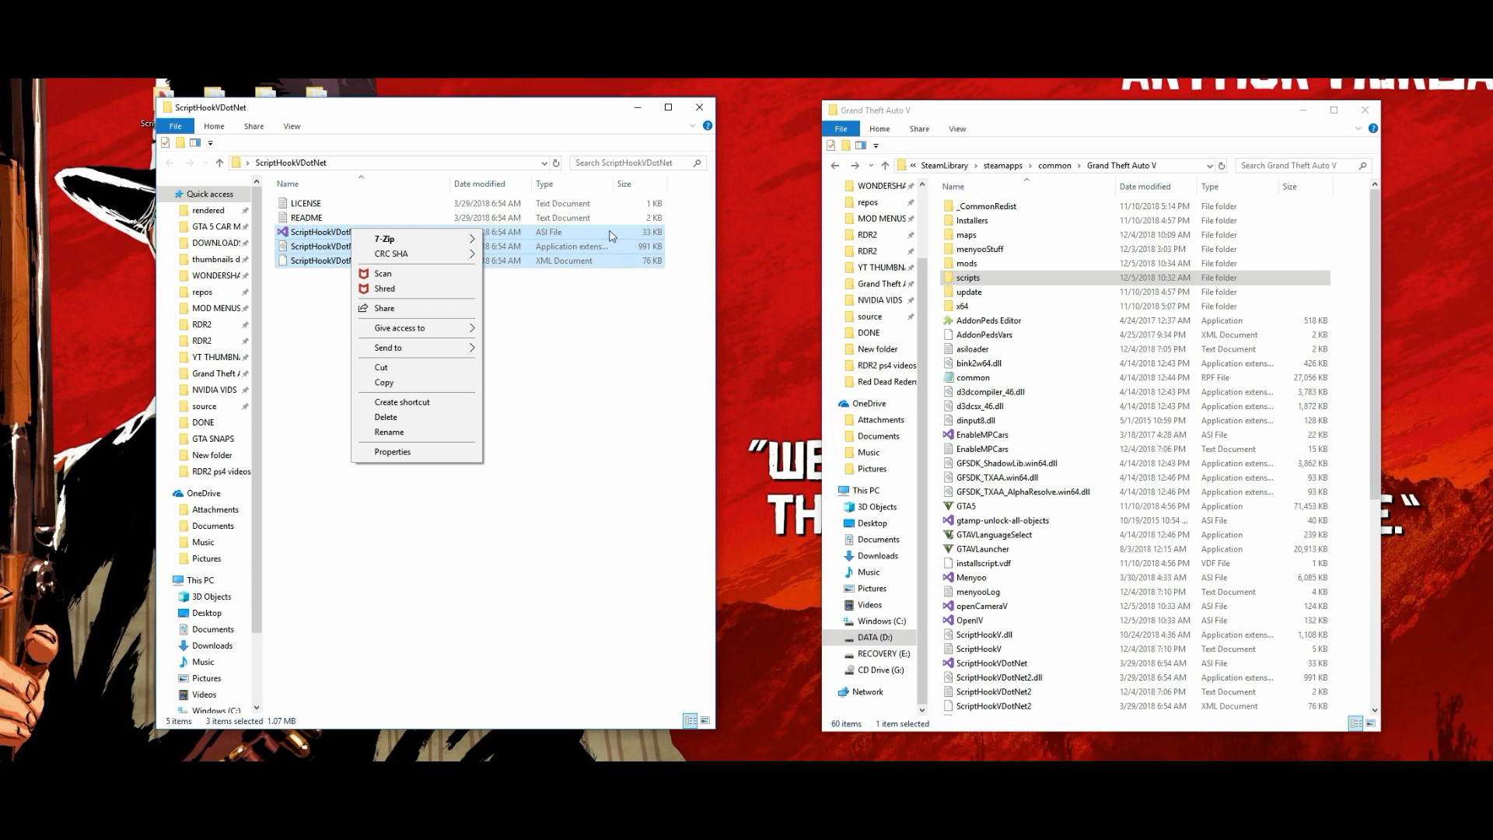
left_click_drag(608, 235, 1359, 488)
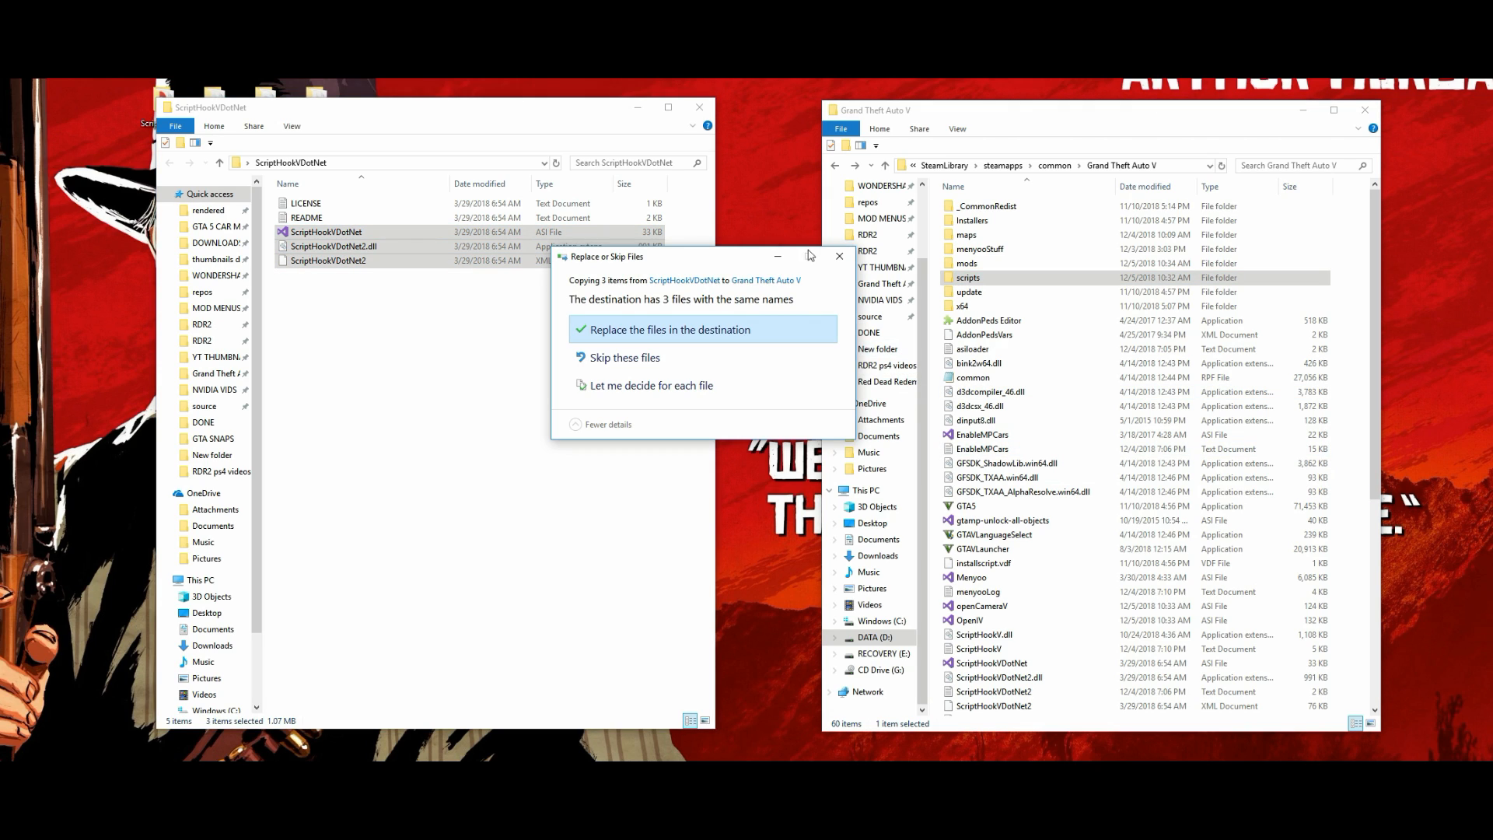
left_click(841, 260)
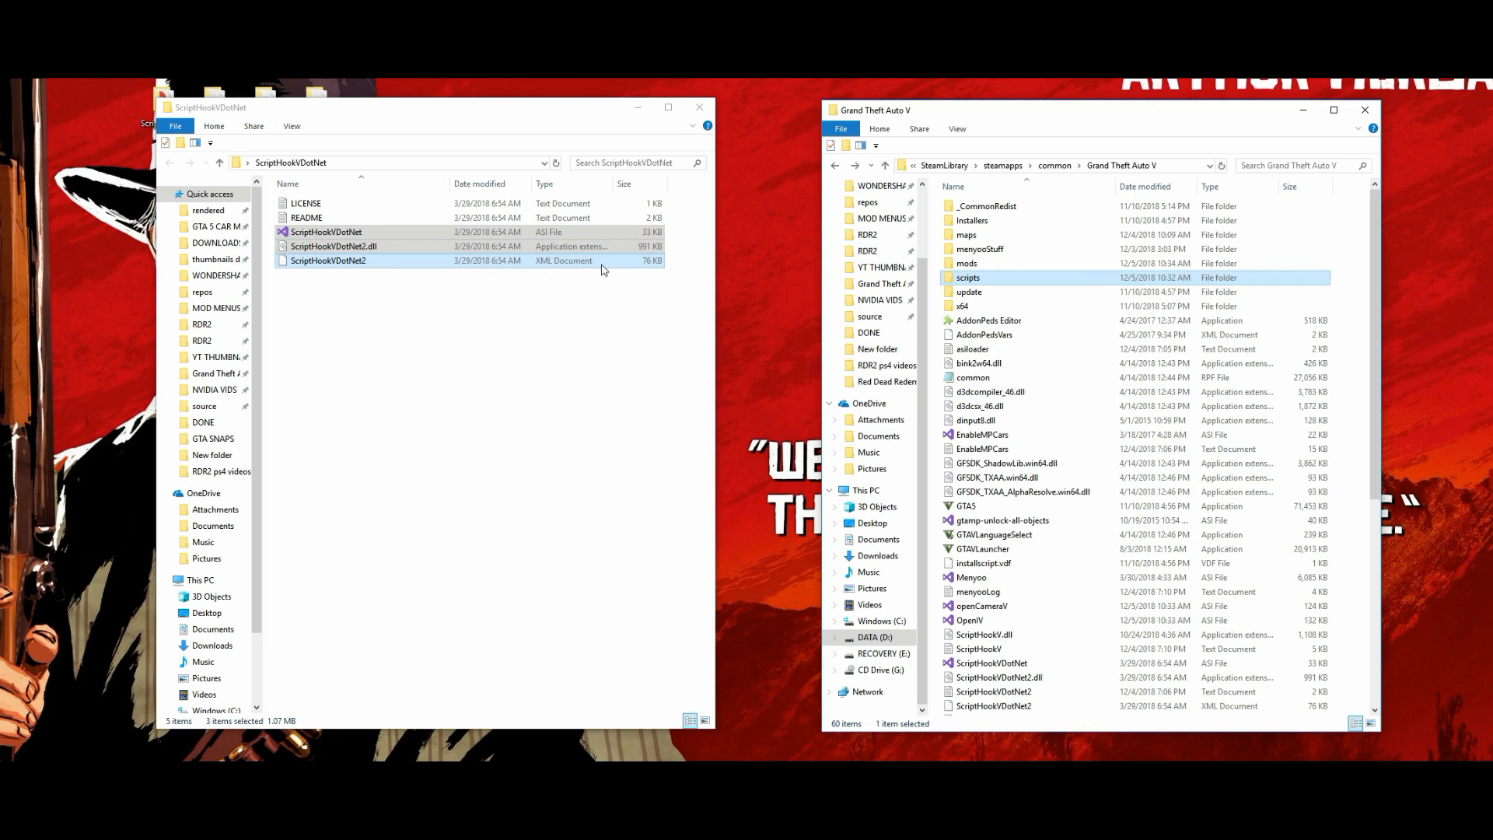
left_click(698, 111)
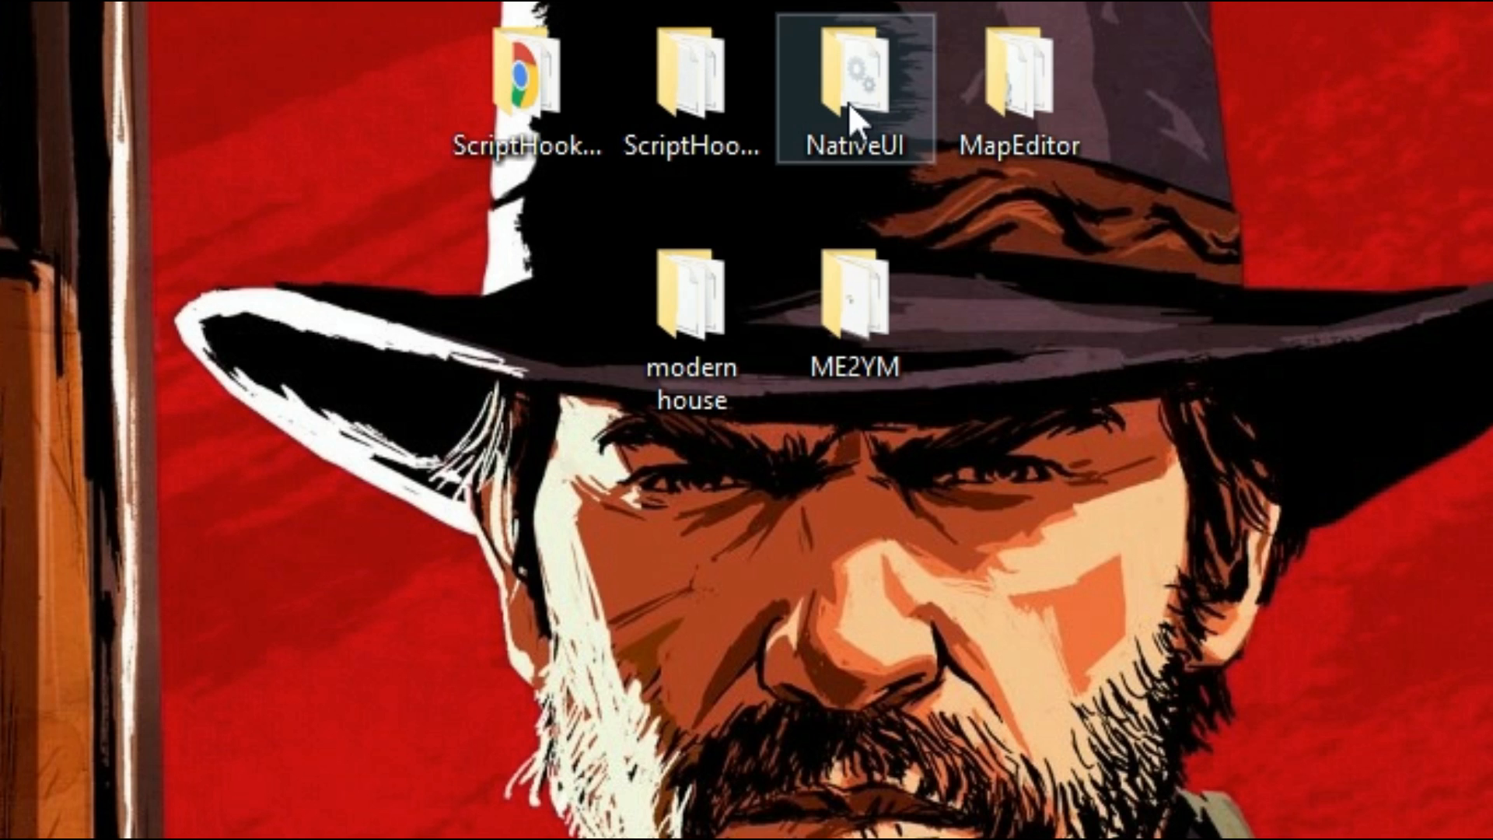
- Open the NativeUI folder and the scripts folder inside Grand Theft Auto V
double_click(848, 101)
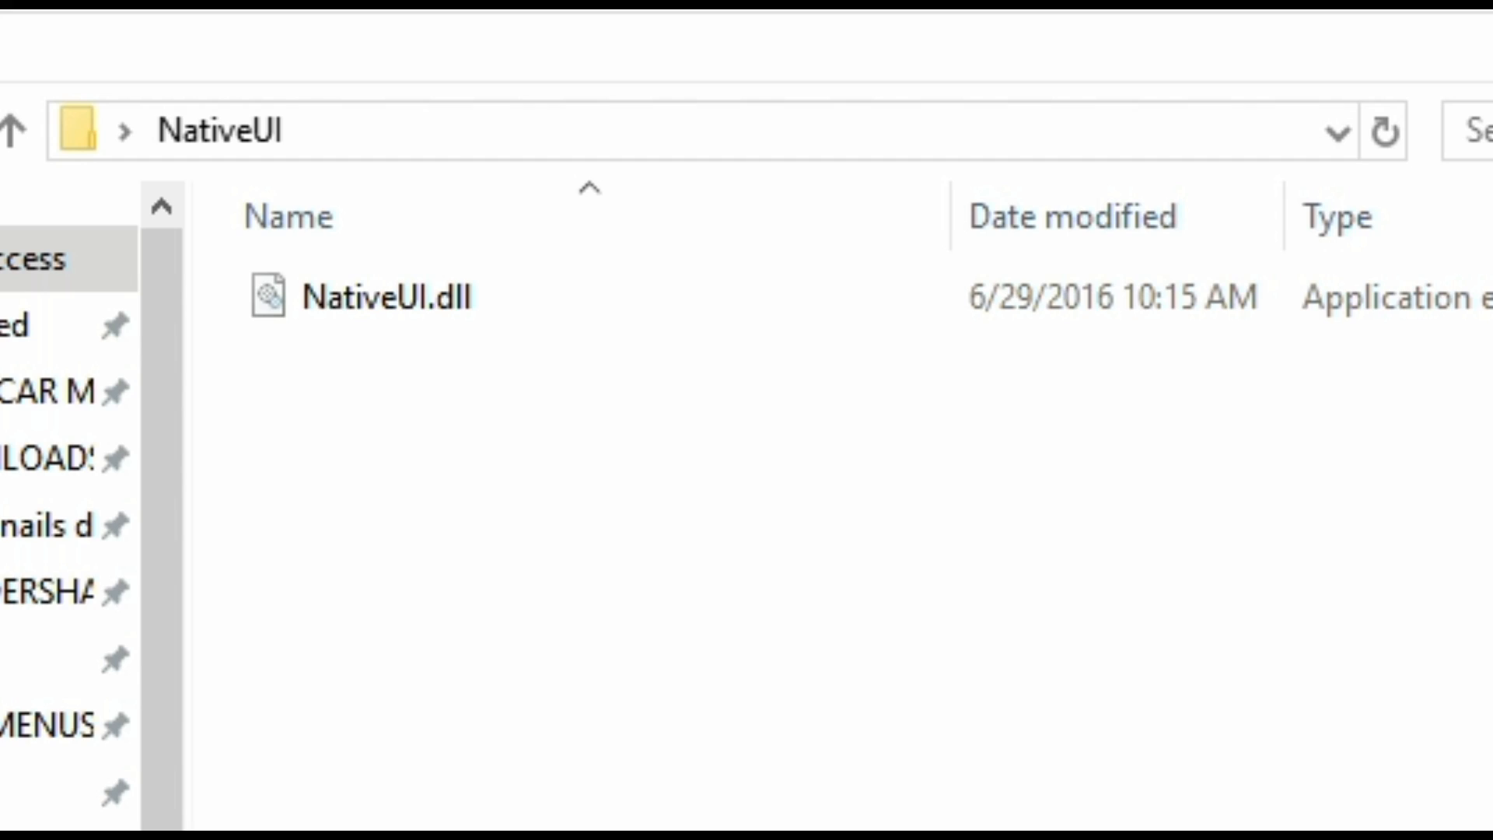
mouse_move(438, 313)
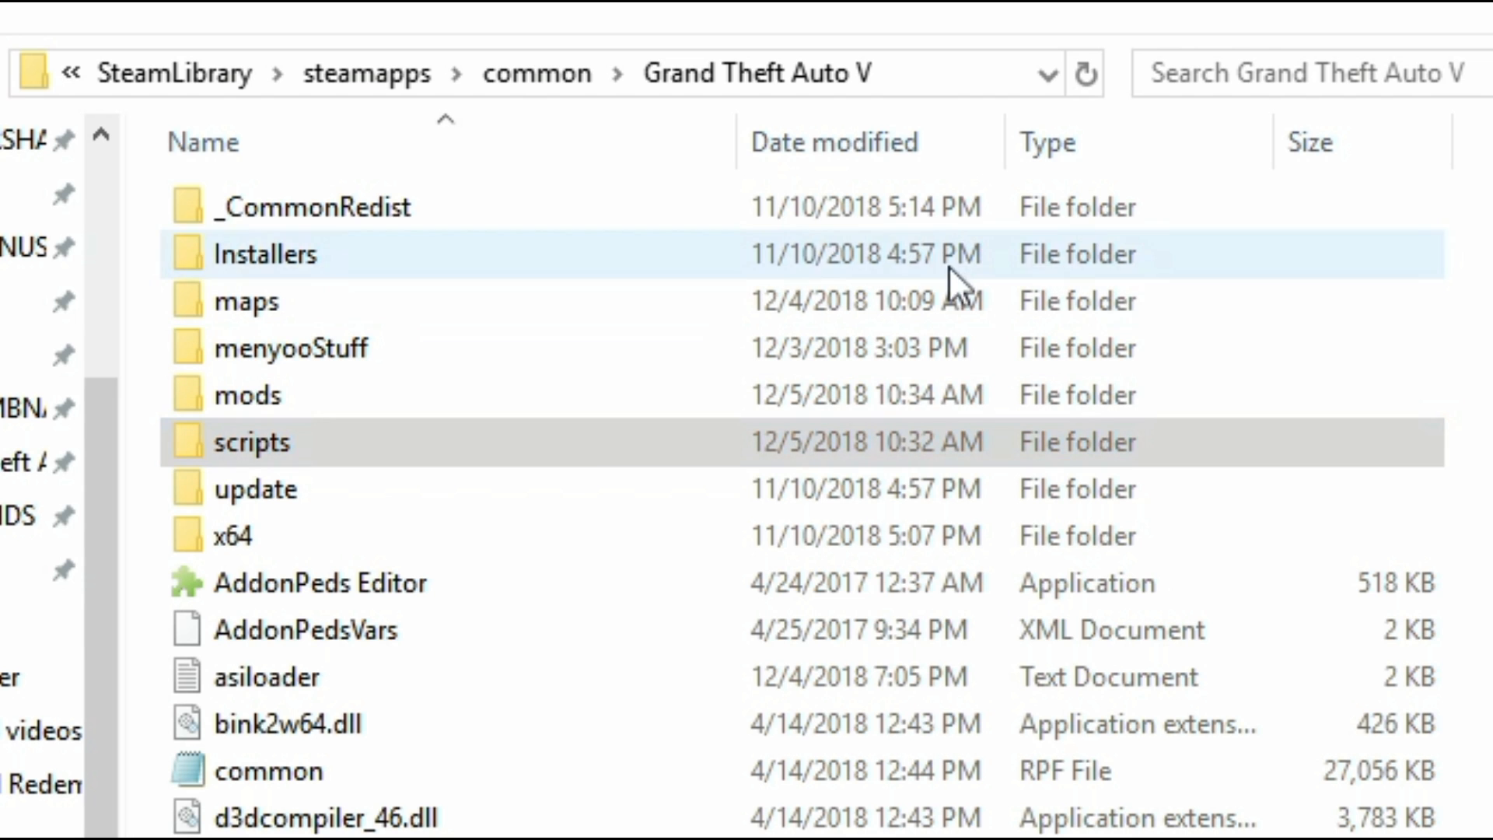
left_click(490, 443)
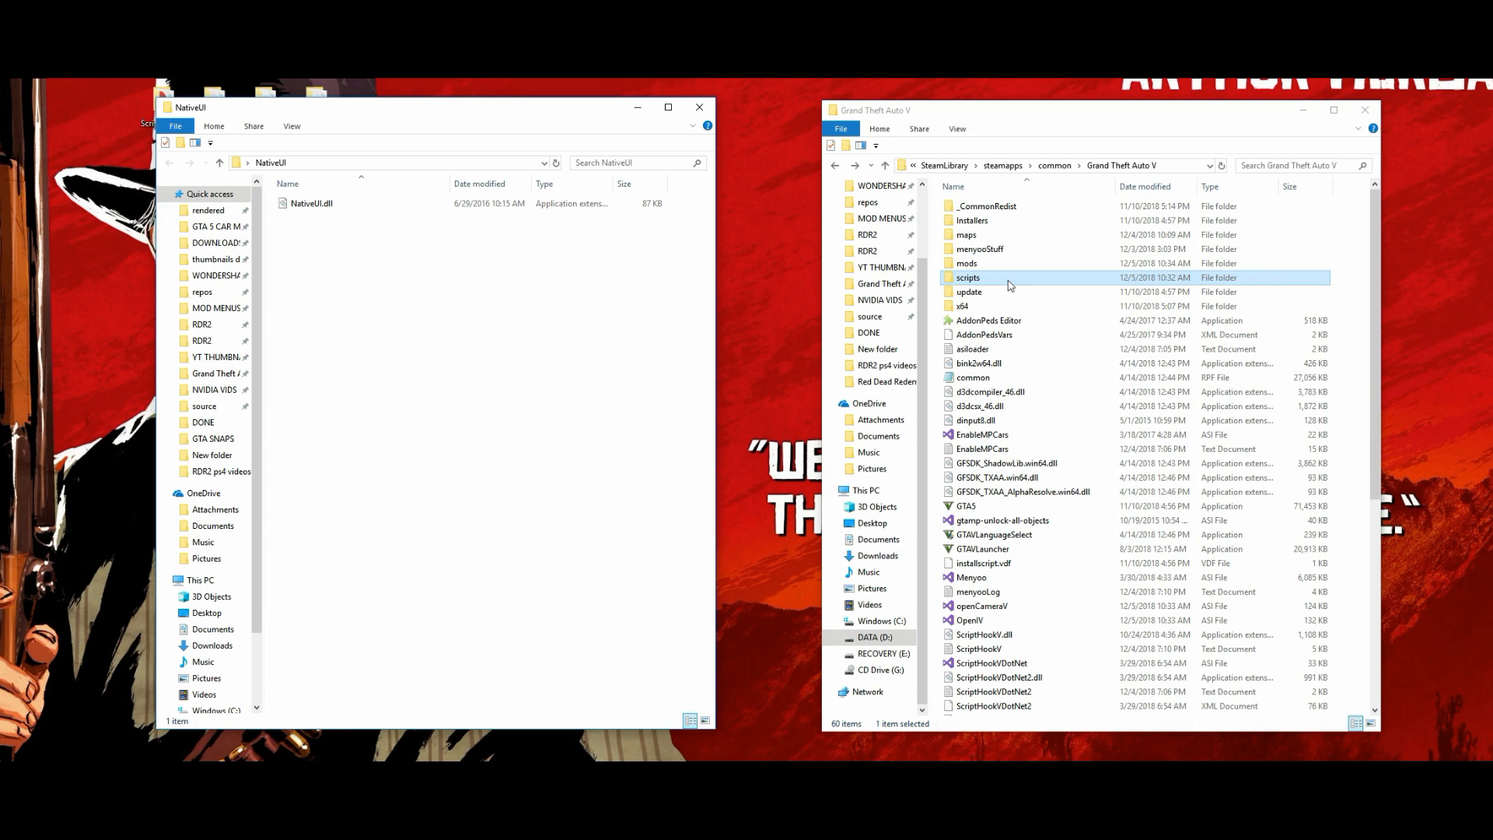
double_click(1007, 285)
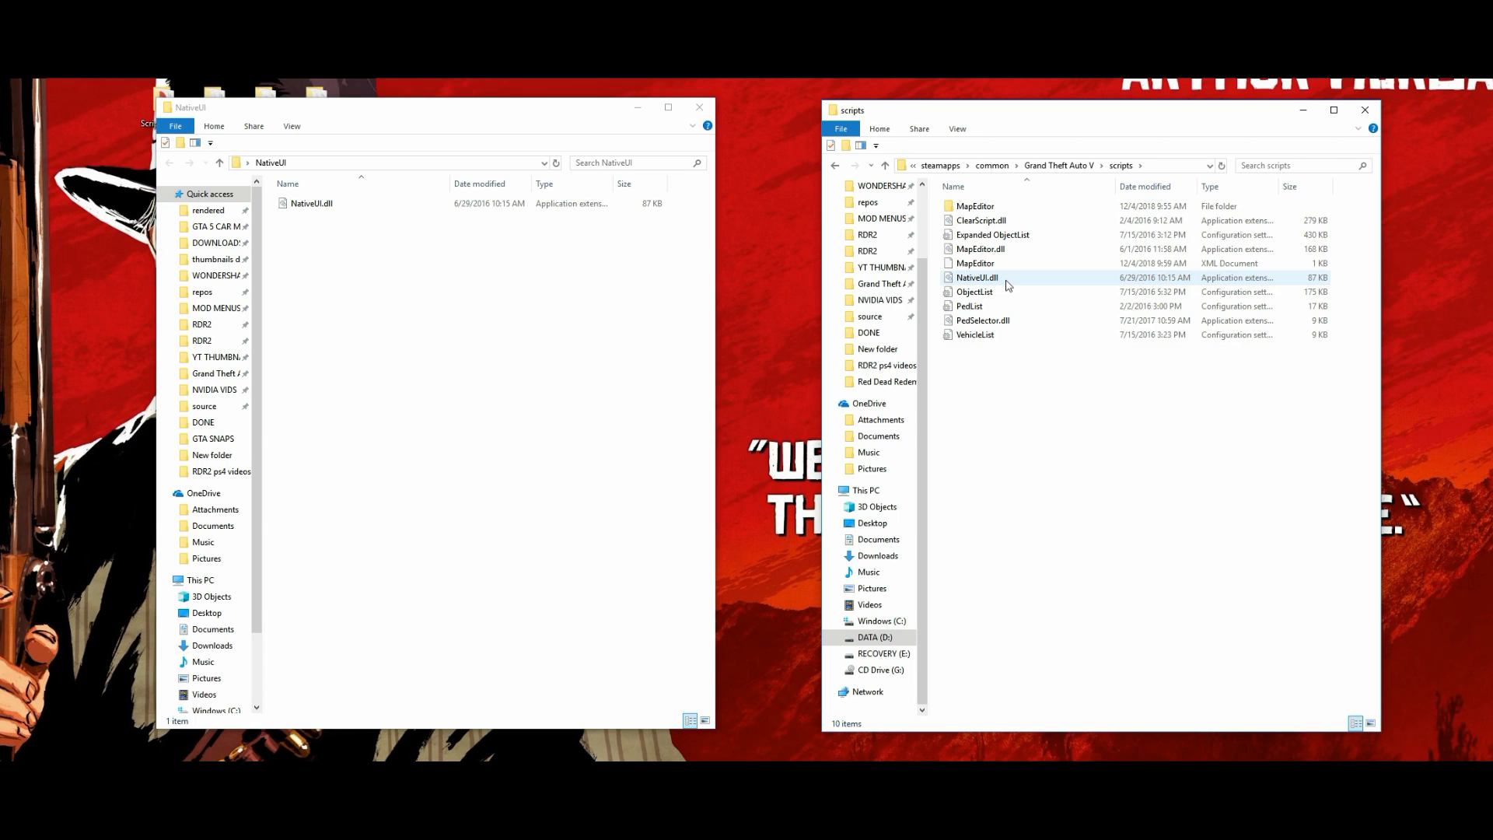
- Try to copy NativeUI.dll into the scripts folder, cancel the replacement and close the NativeUI folder
left_click(356, 208)
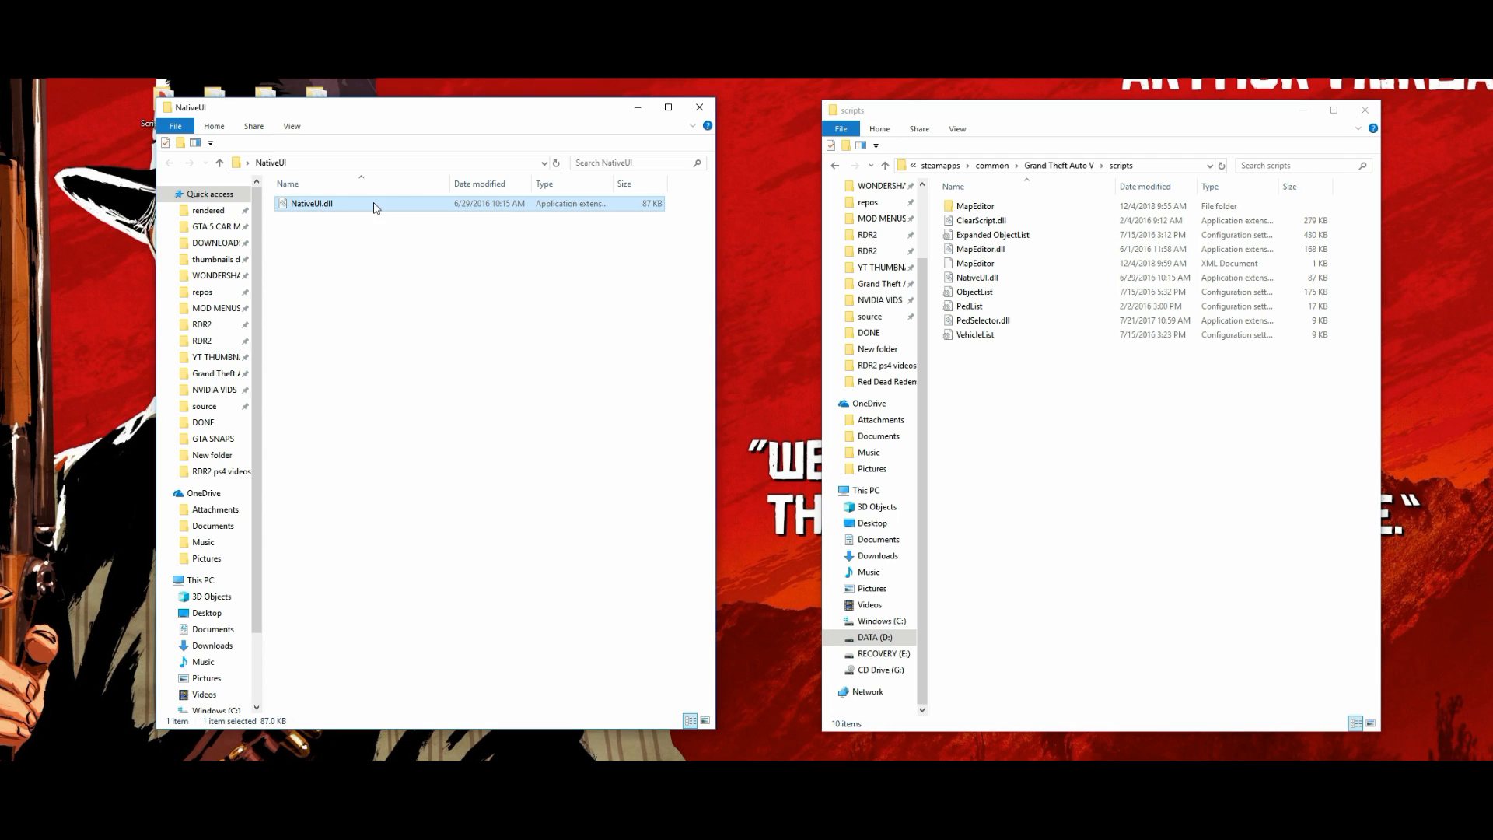
left_click_drag(376, 207, 1092, 473)
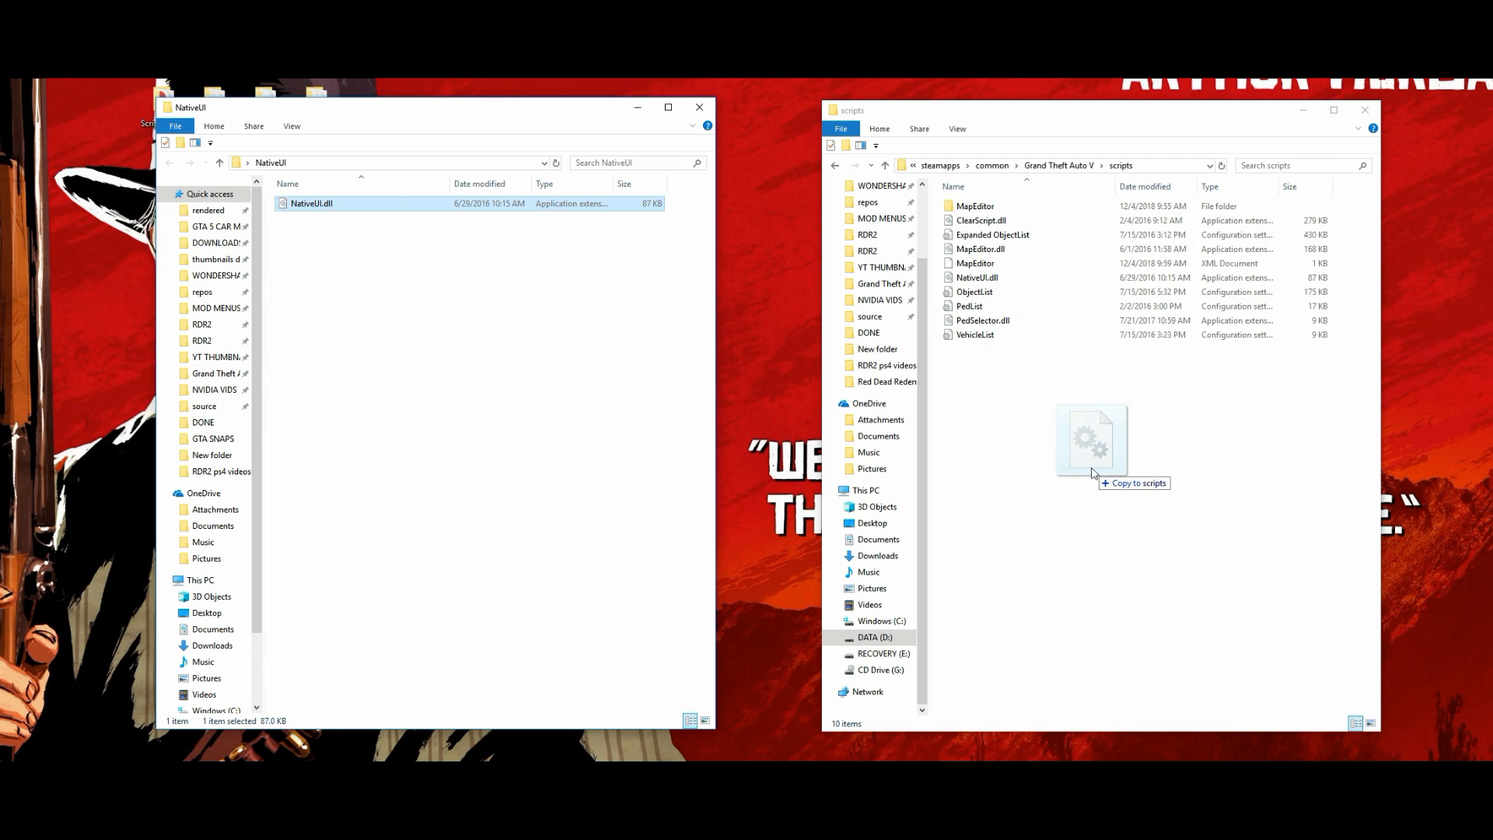
left_click_drag(1093, 473, 1089, 473)
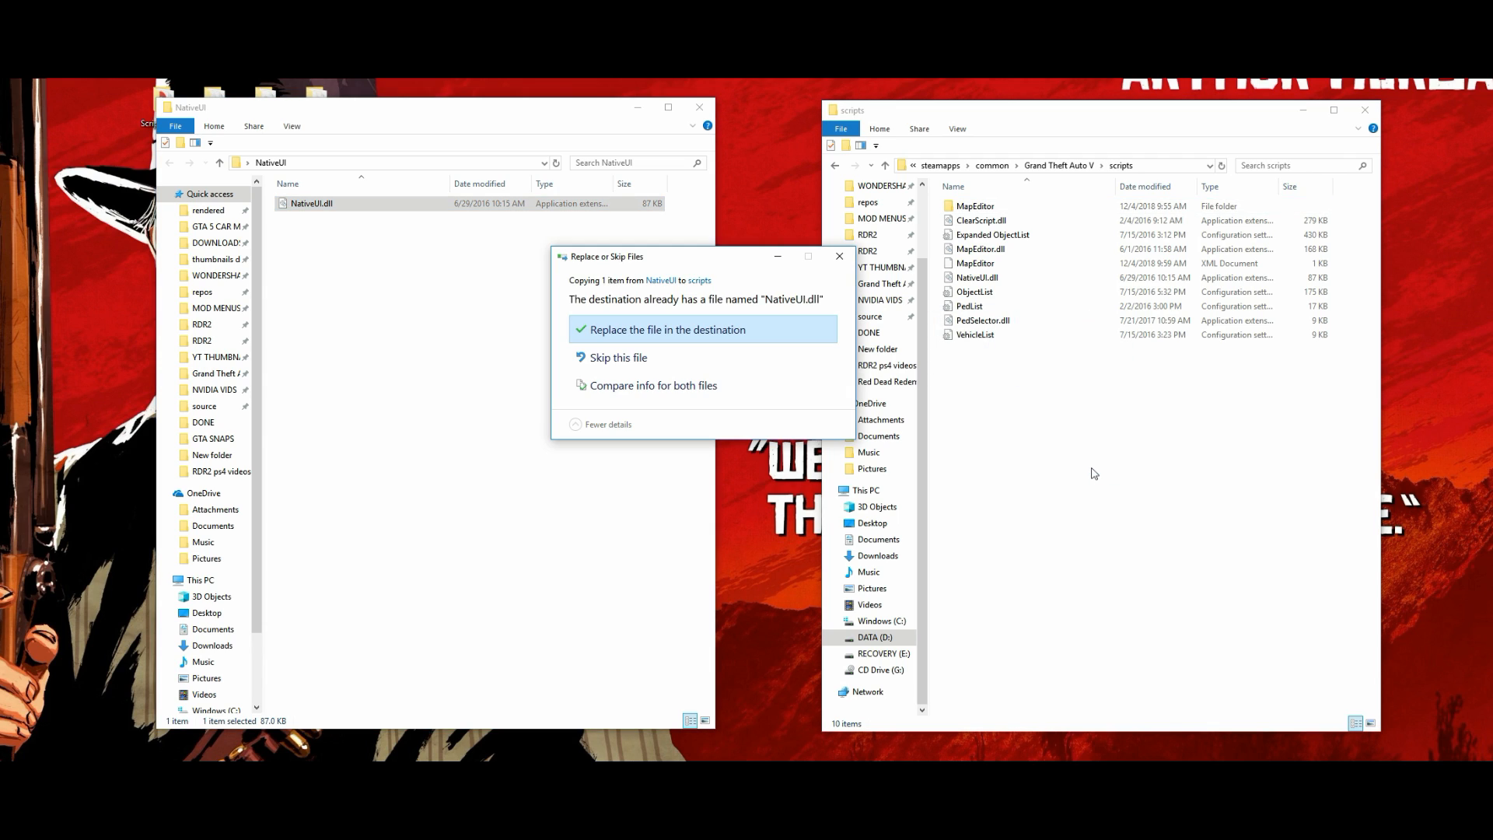
left_click(846, 257)
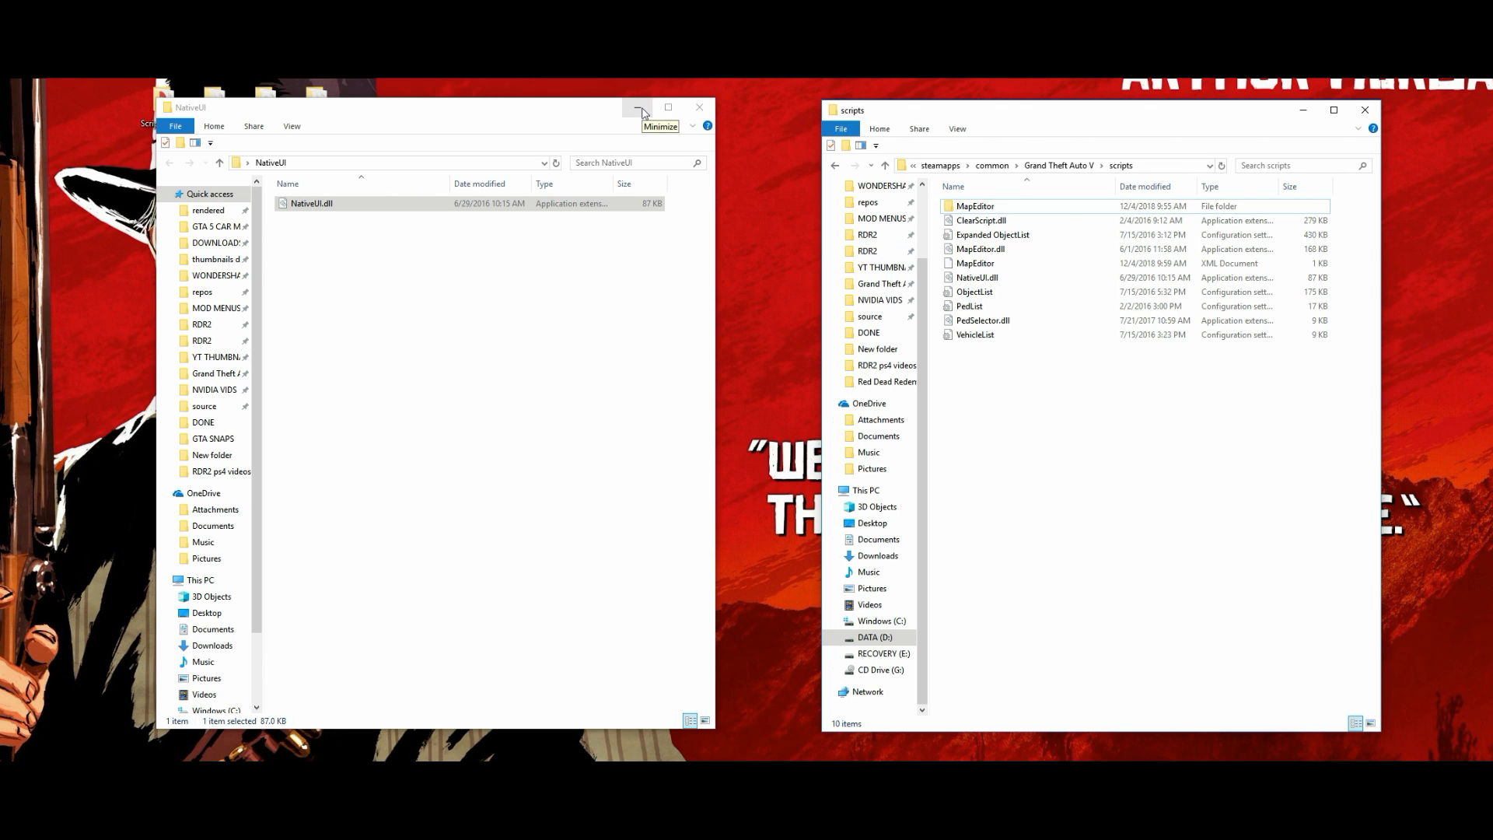
left_click(700, 107)
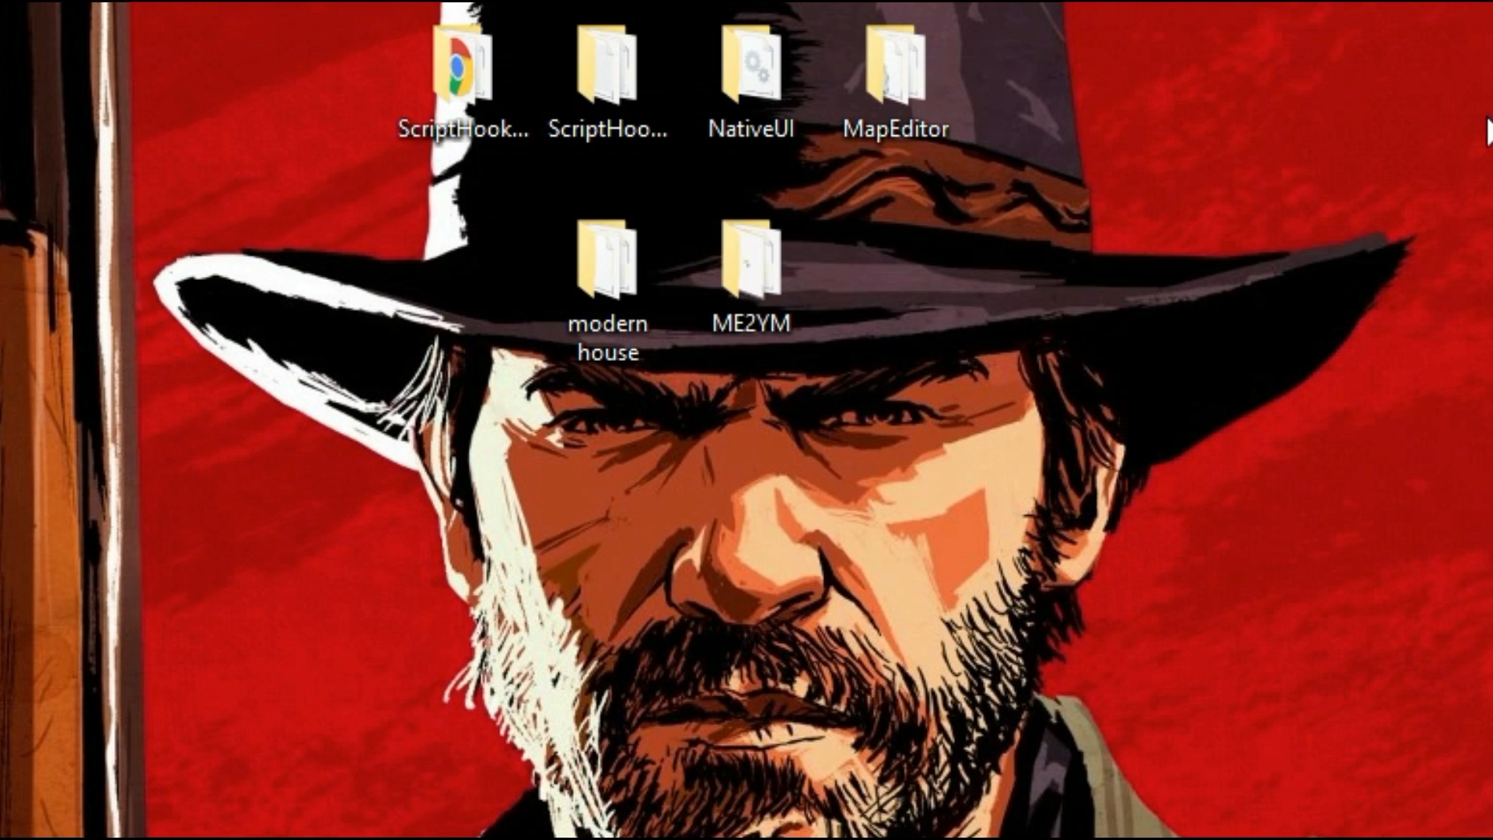
- Try to copy everything except NativeUI.dll from the MapEditor folder into scripts, cancel the copy and close the MapEditor folder
double_click(896, 77)
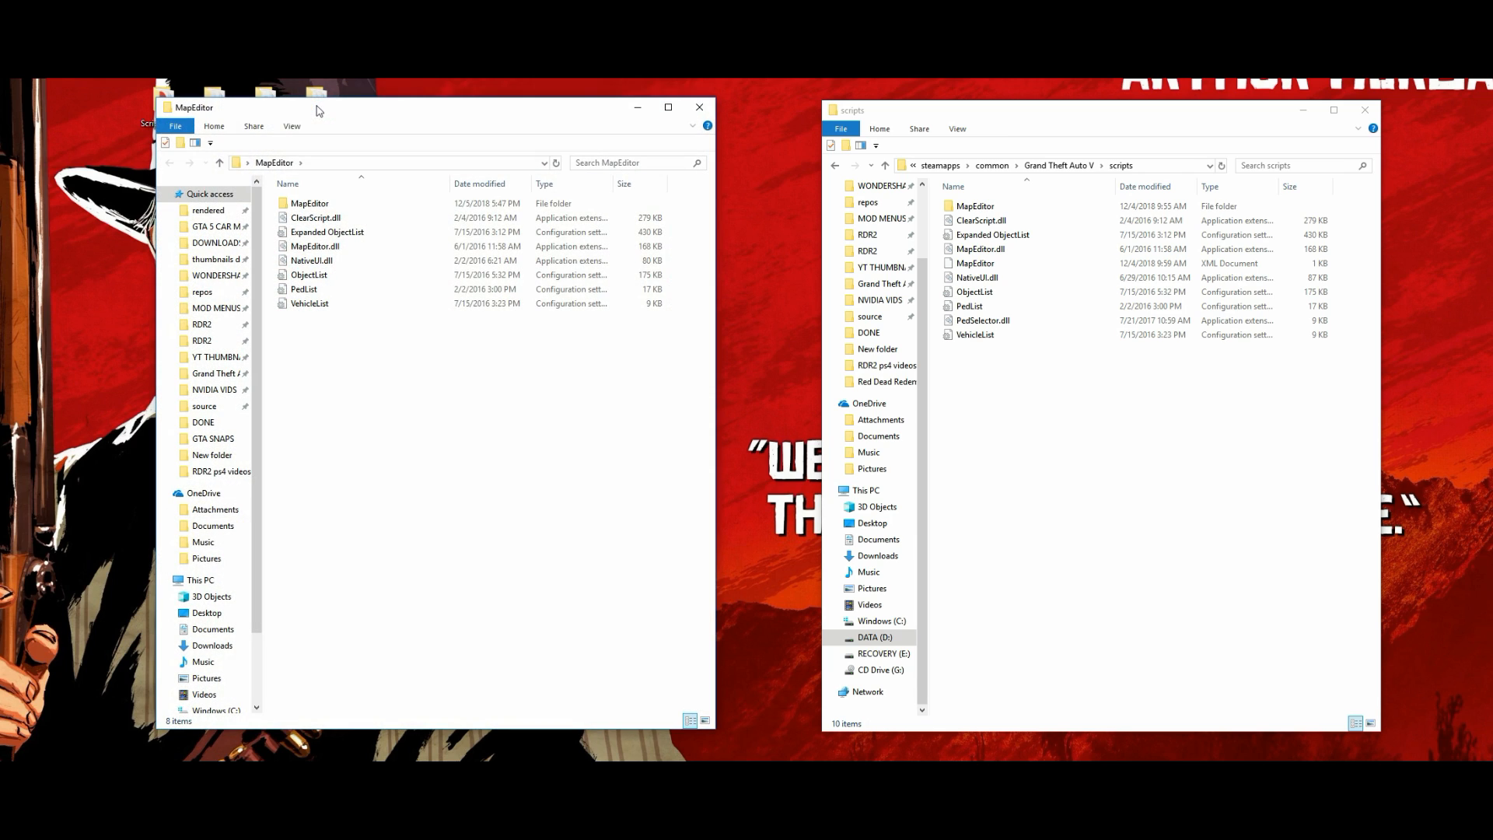
left_click_drag(430, 118, 393, 127)
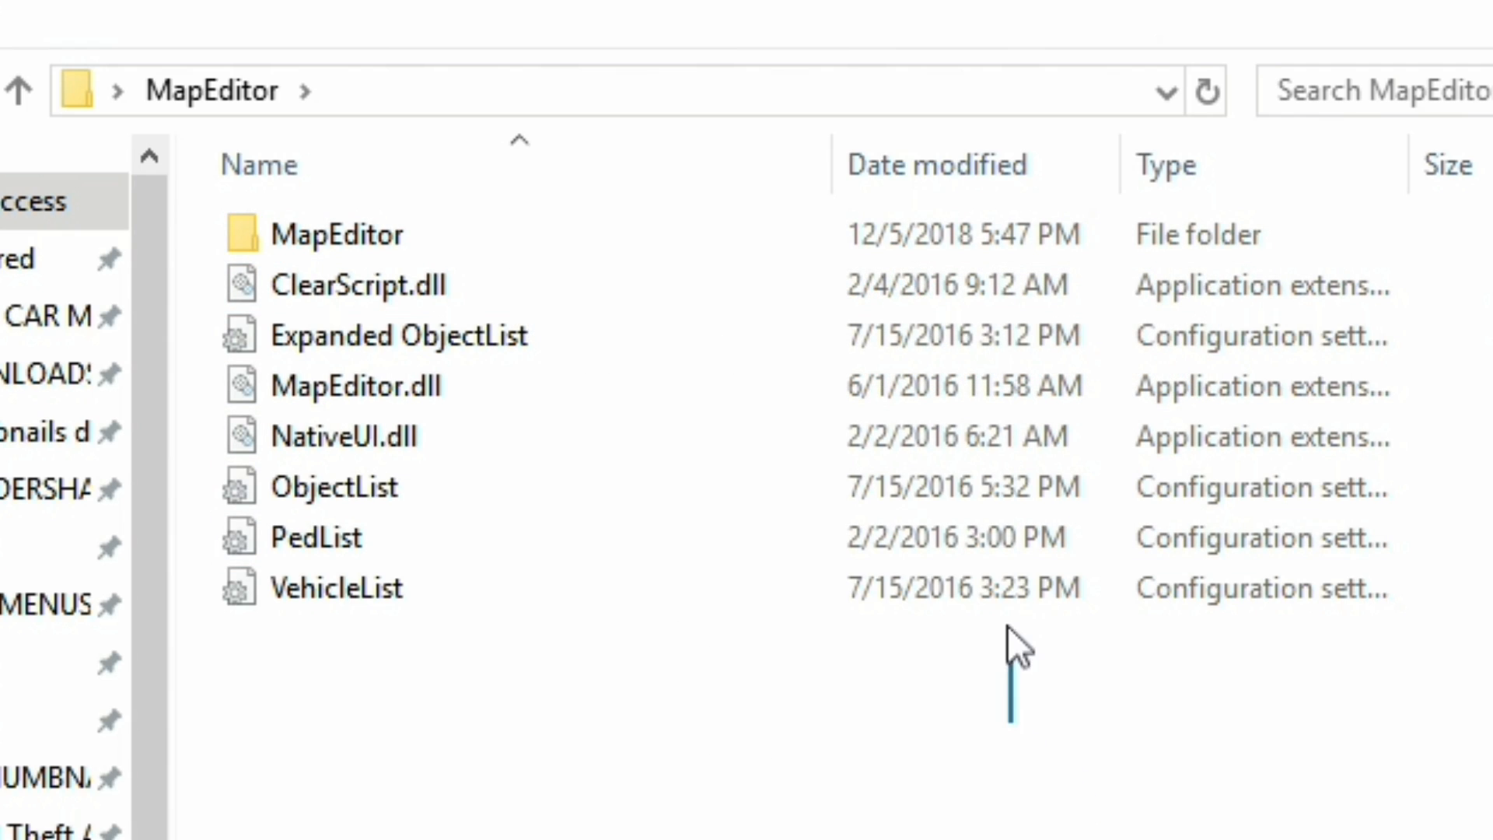
left_click_drag(1008, 626, 936, 226)
right_click(935, 227)
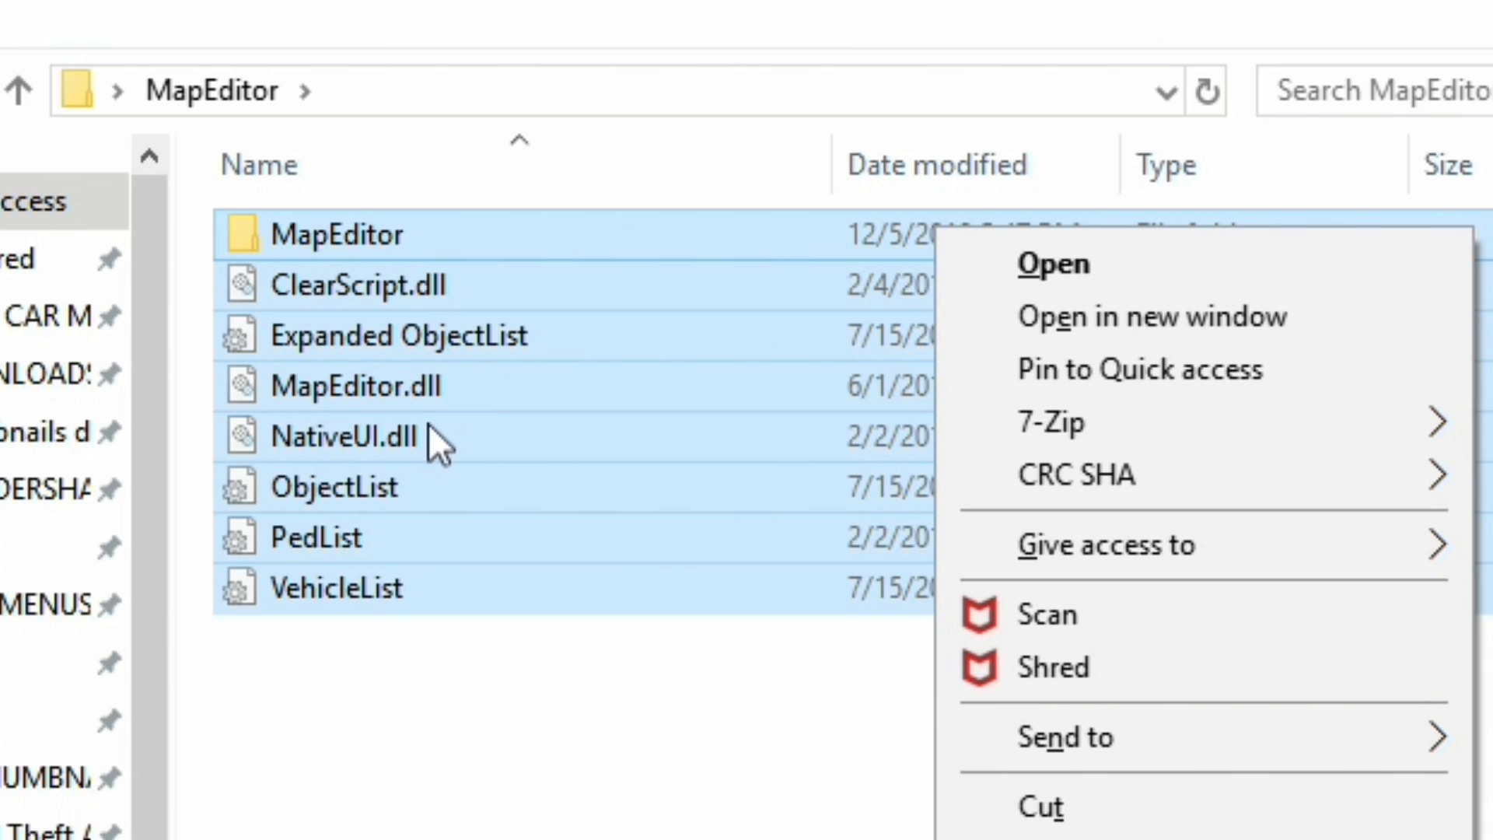
left_click(408, 437, "ctrl")
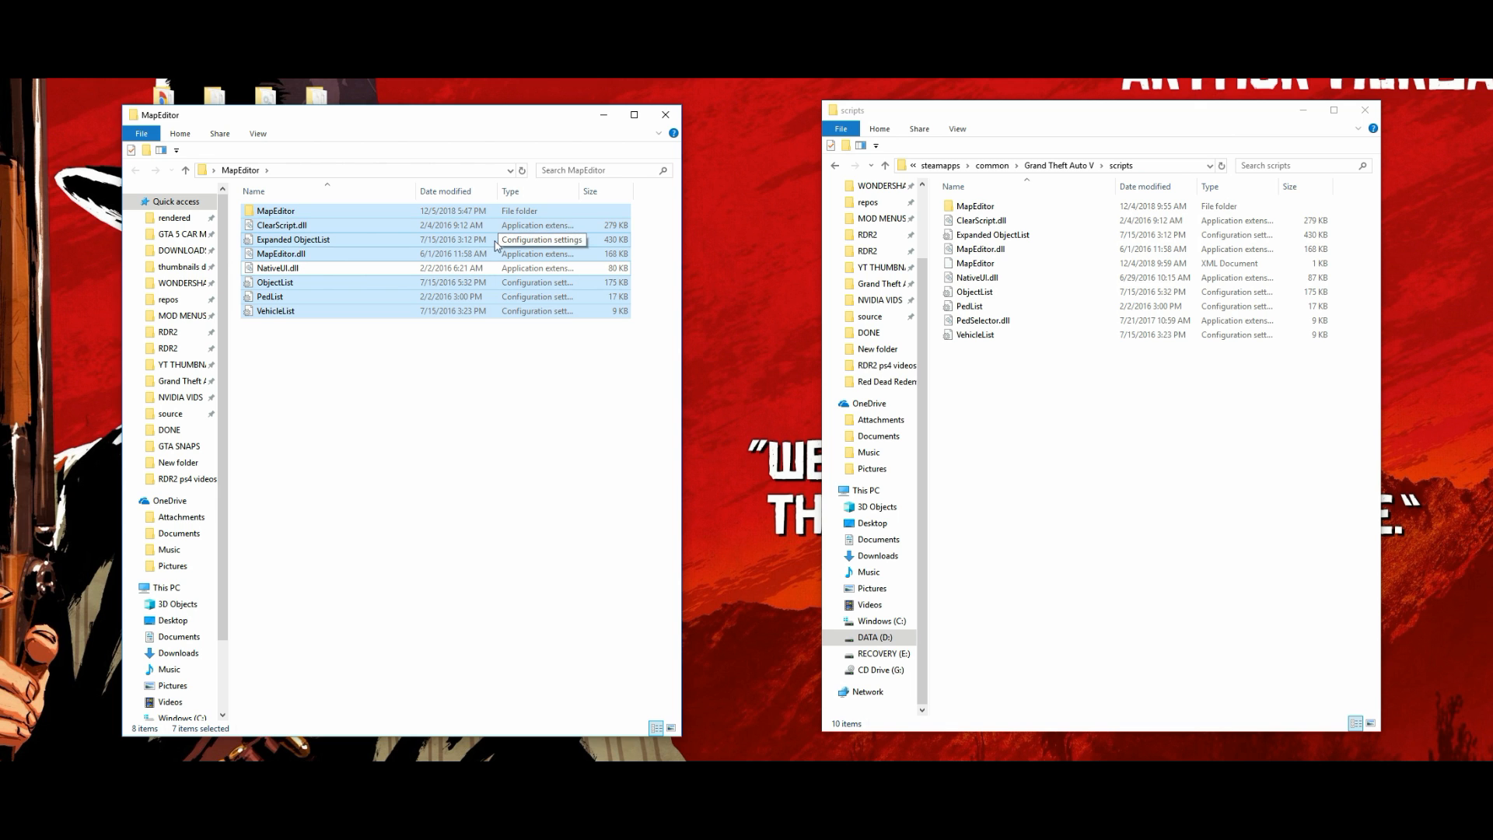
left_click_drag(490, 246, 1153, 543)
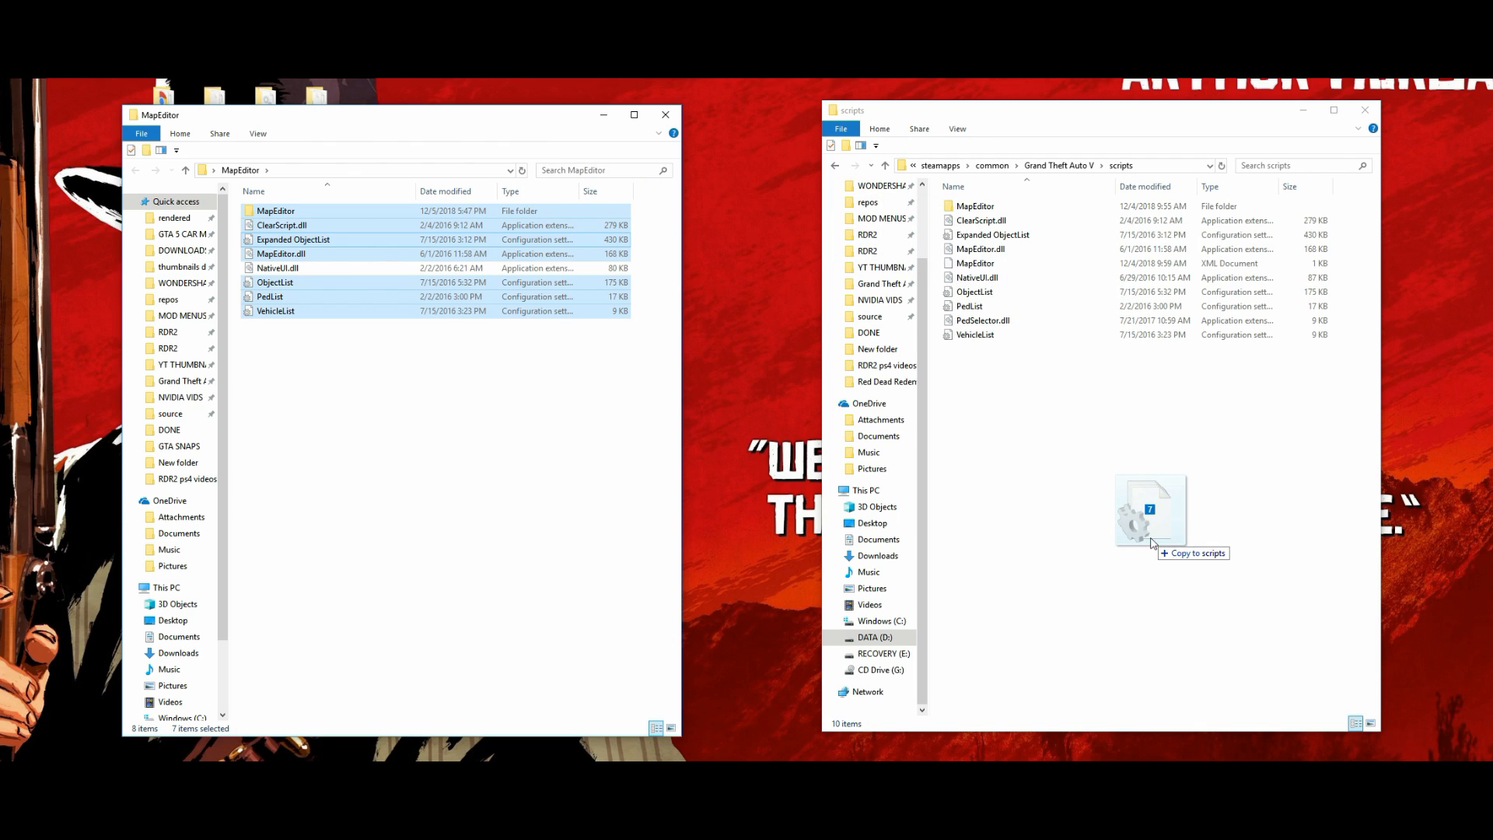
left_click_drag(1151, 542, 1152, 543)
left_click(839, 256)
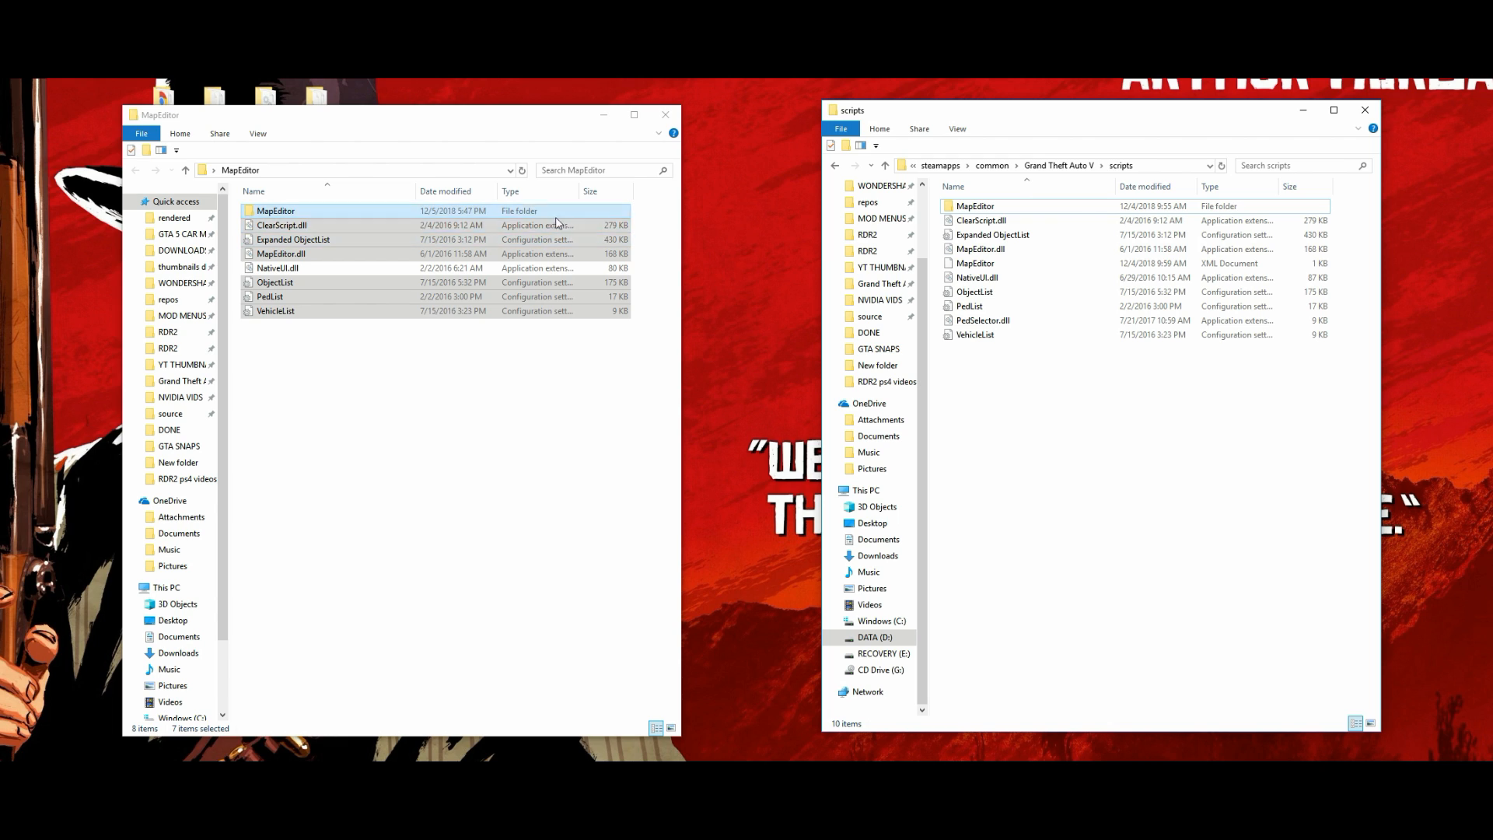
left_click(664, 116)
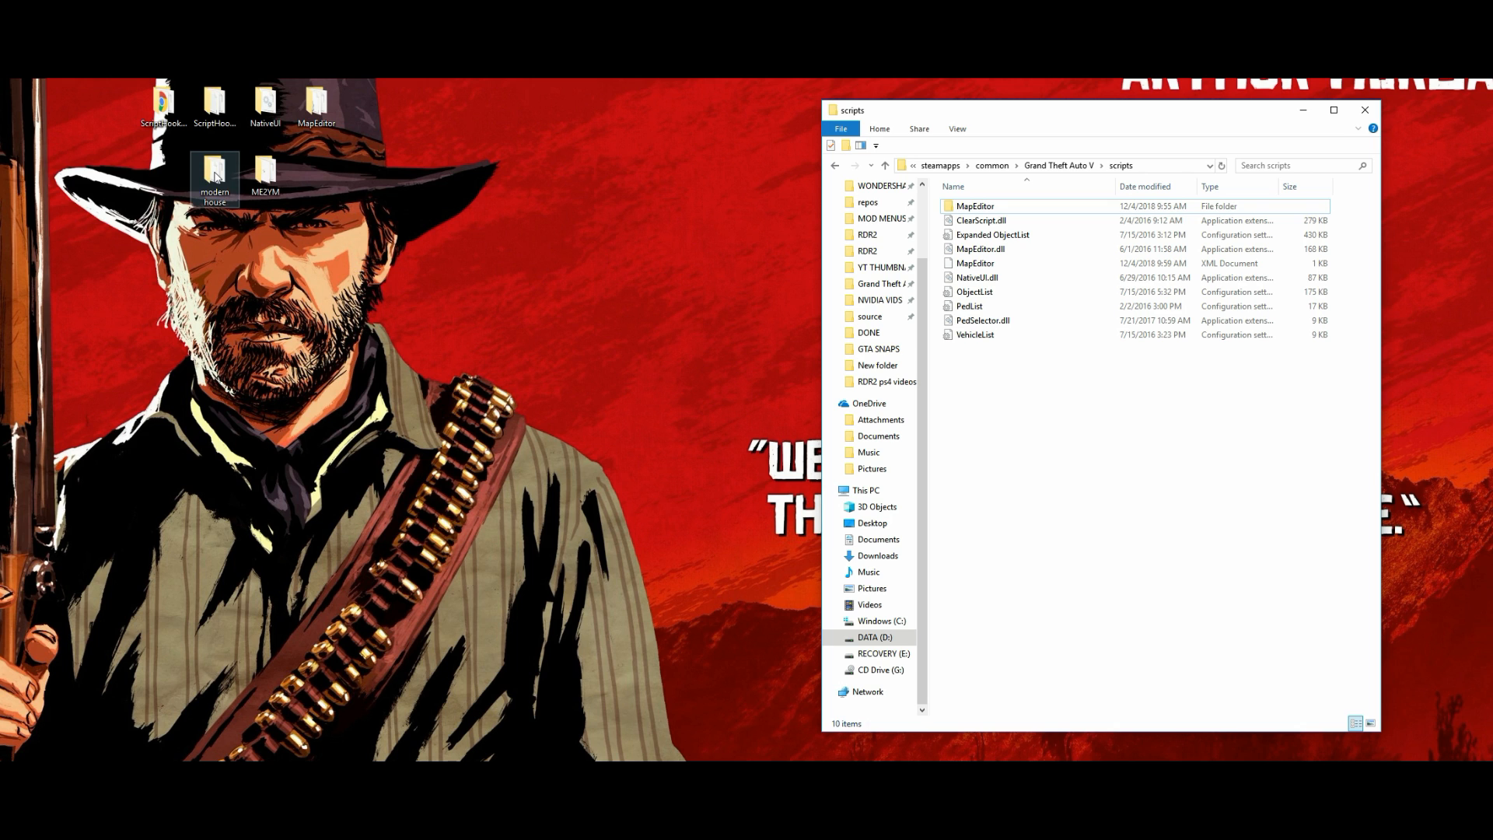
- Open the modern house folder and the maps folder inside Grand Theft Auto V
double_click(640, 286)
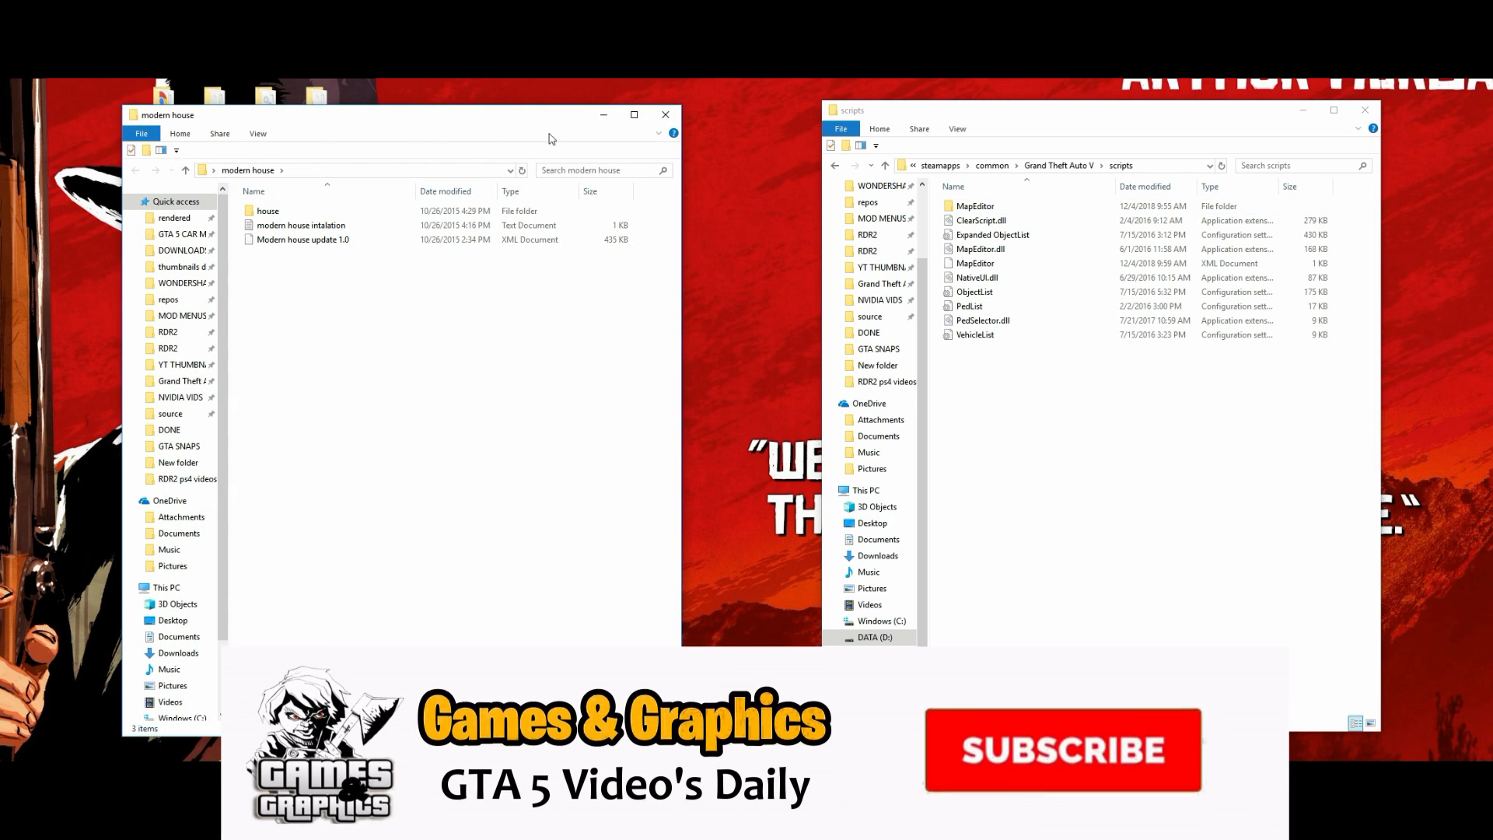
left_click(1061, 167)
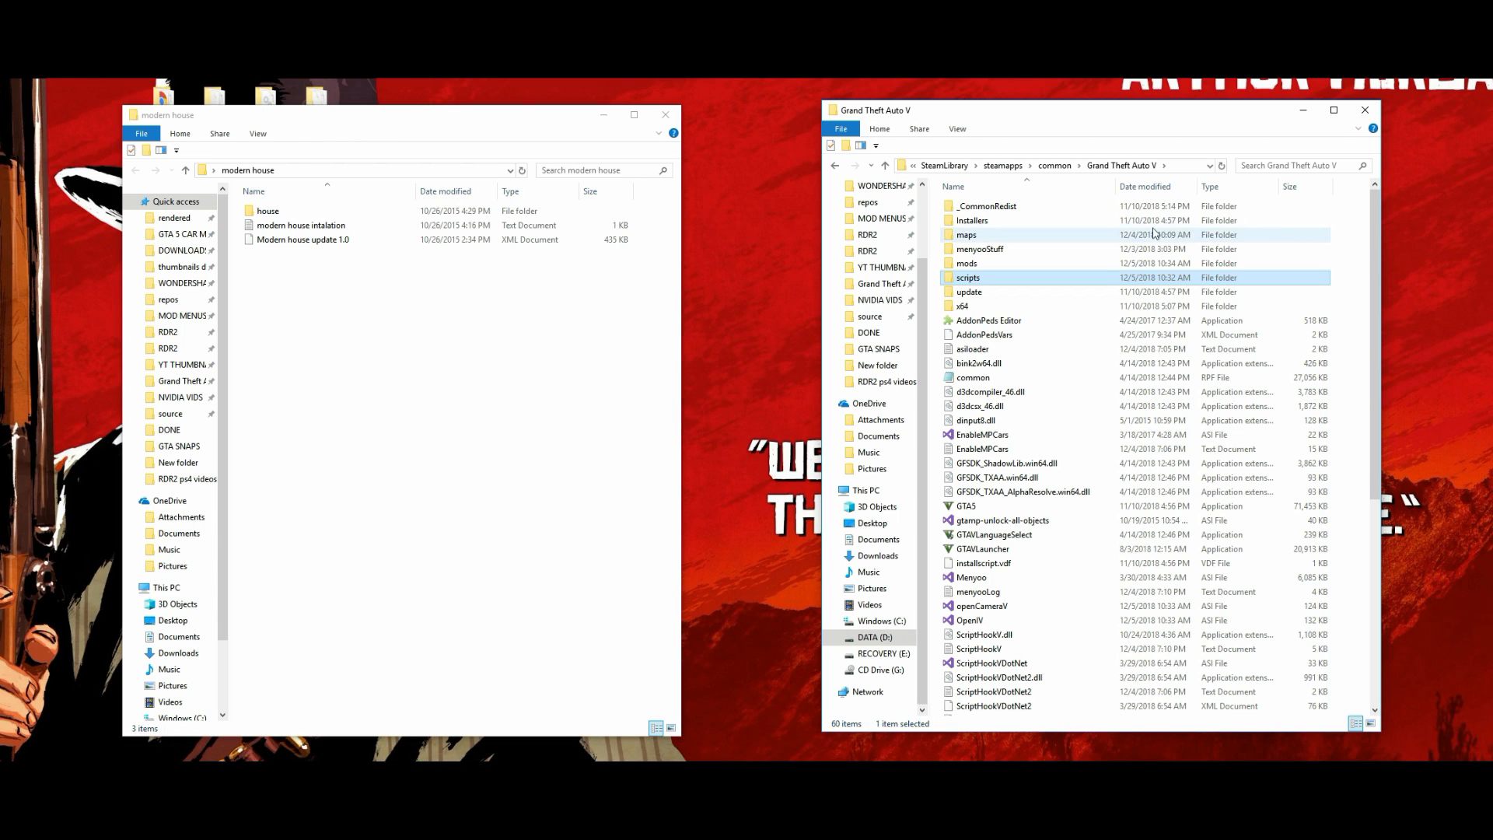
left_click(991, 240)
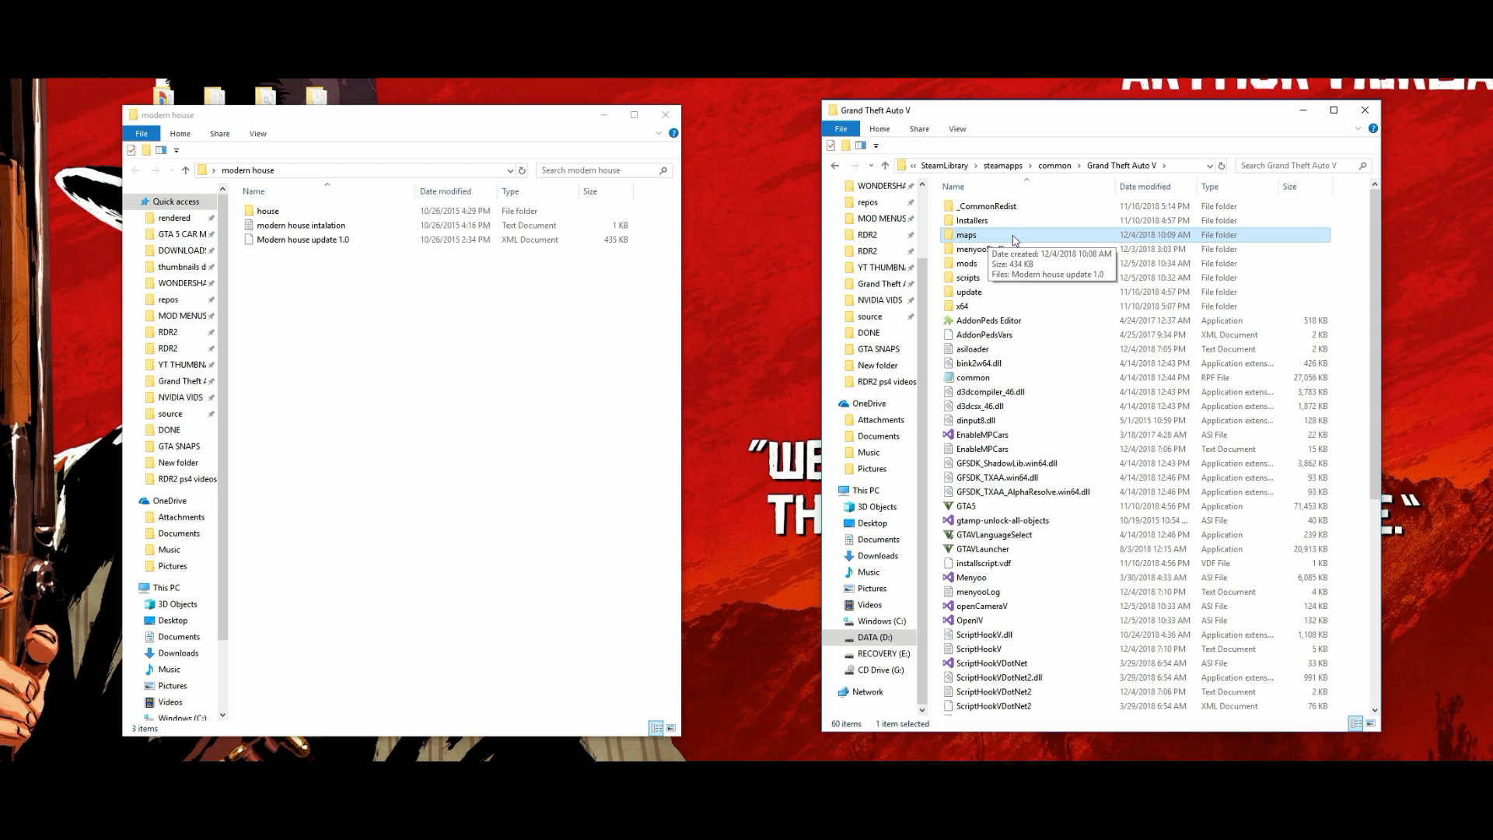
double_click(1009, 239)
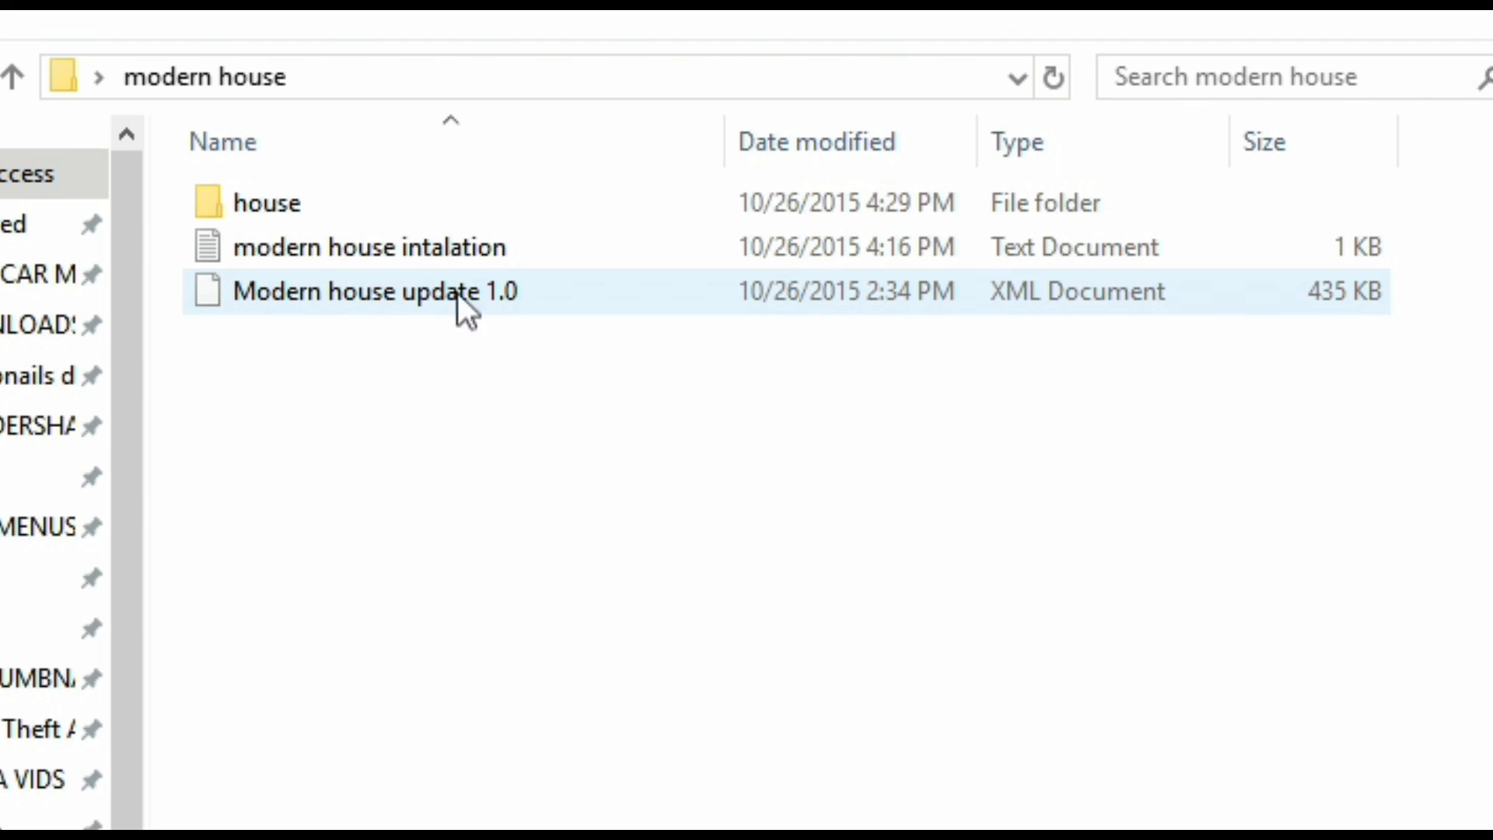
- Try to copy Modern house update 1.0 into maps, cancel the replacement, return to Grand Theft Auto V and close the modern house folder
left_click(558, 293)
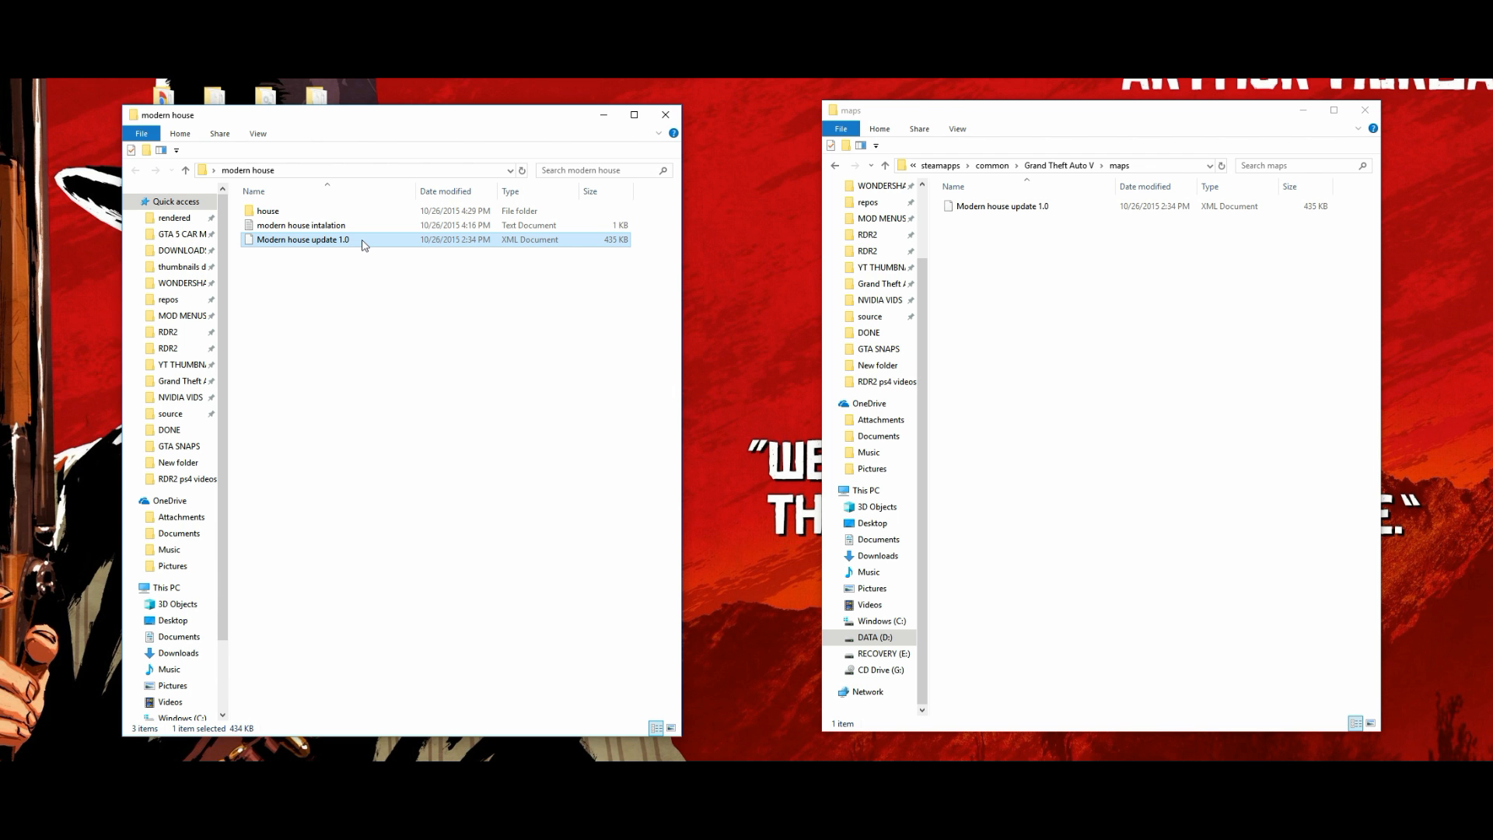
left_click_drag(559, 292, 1492, 577)
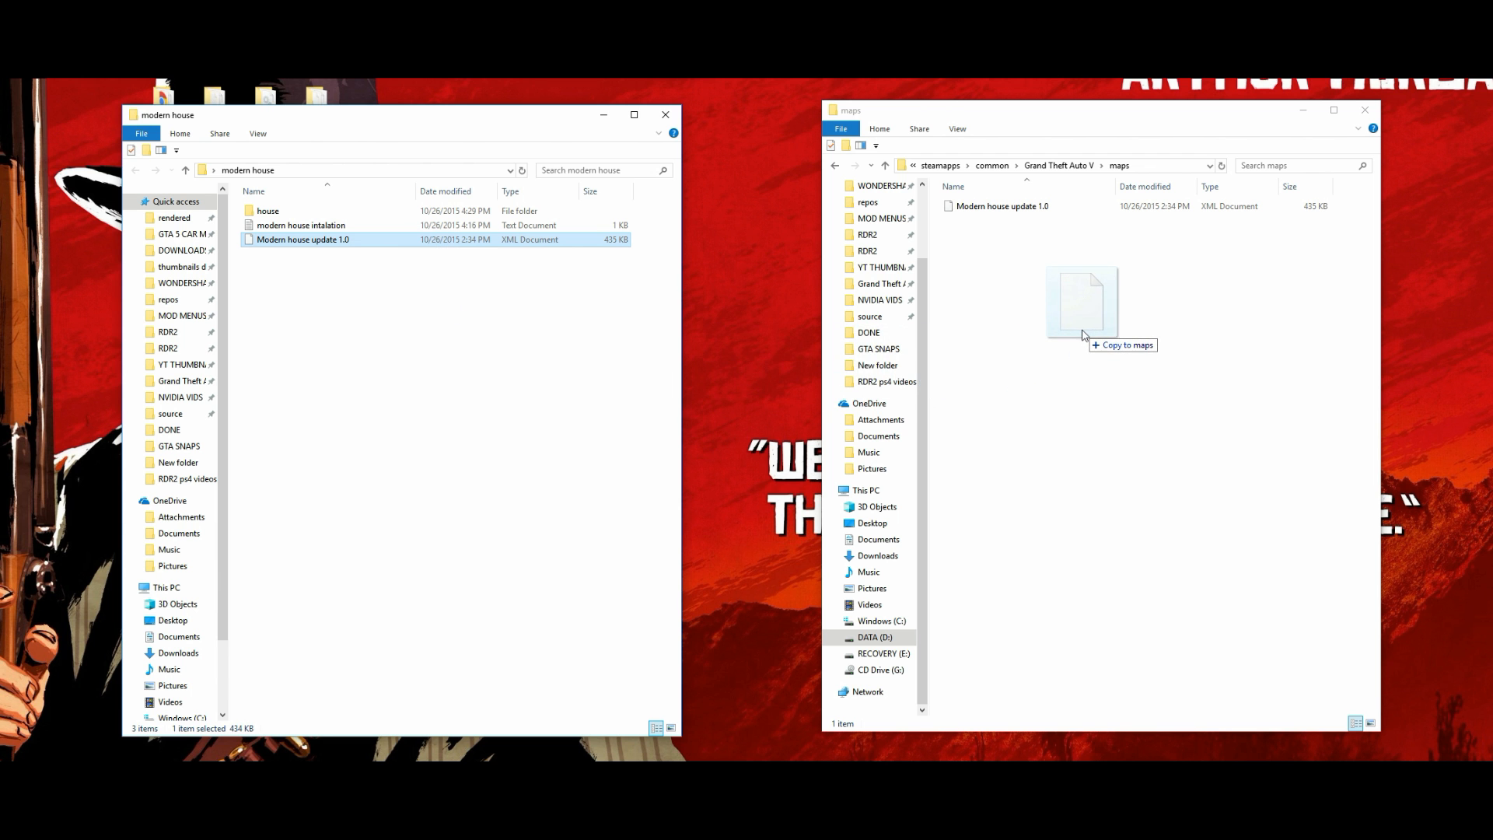
left_click_drag(1083, 334, 1083, 333)
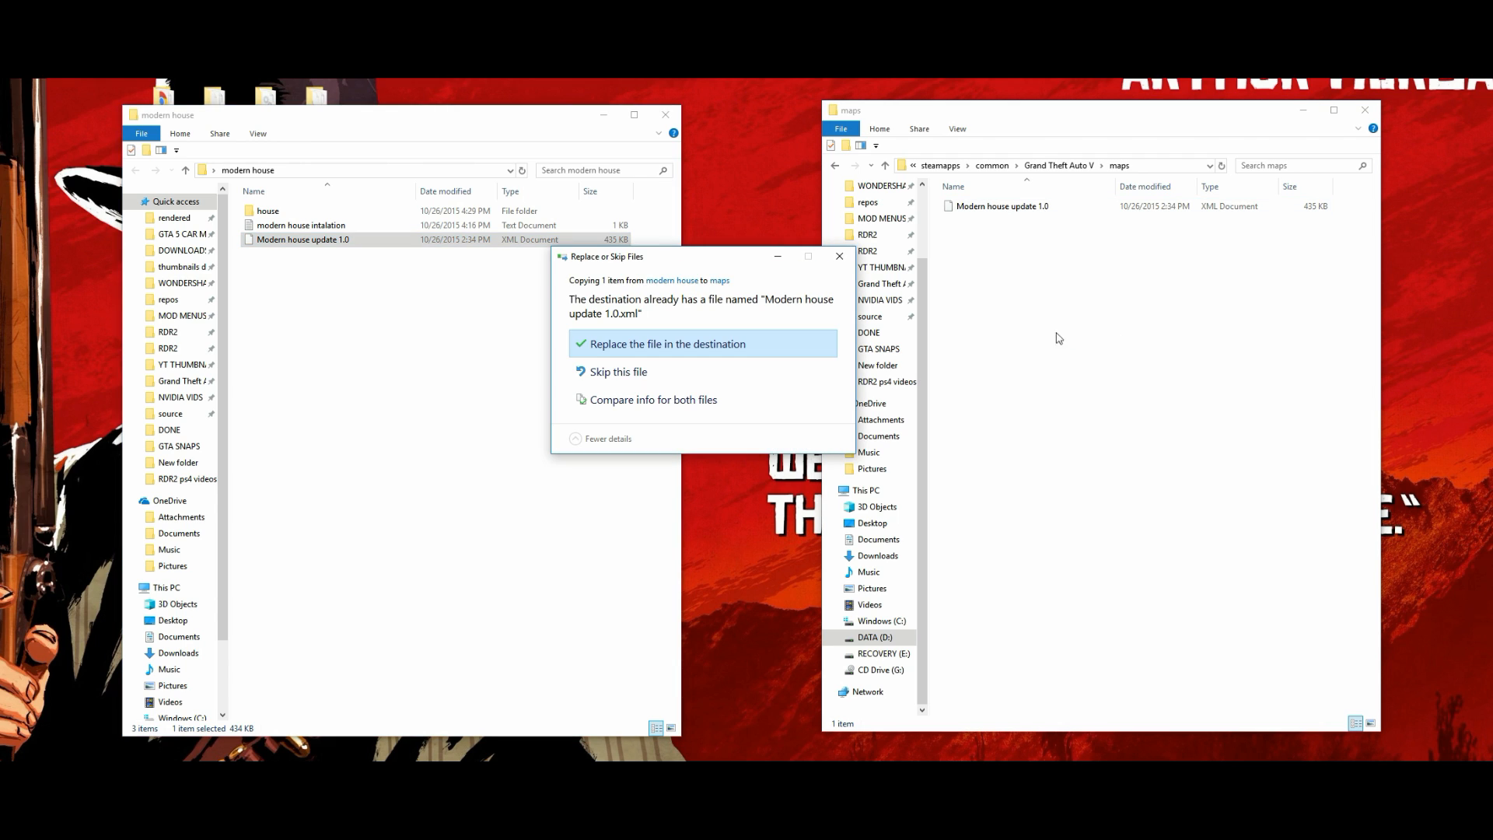
left_click(847, 259)
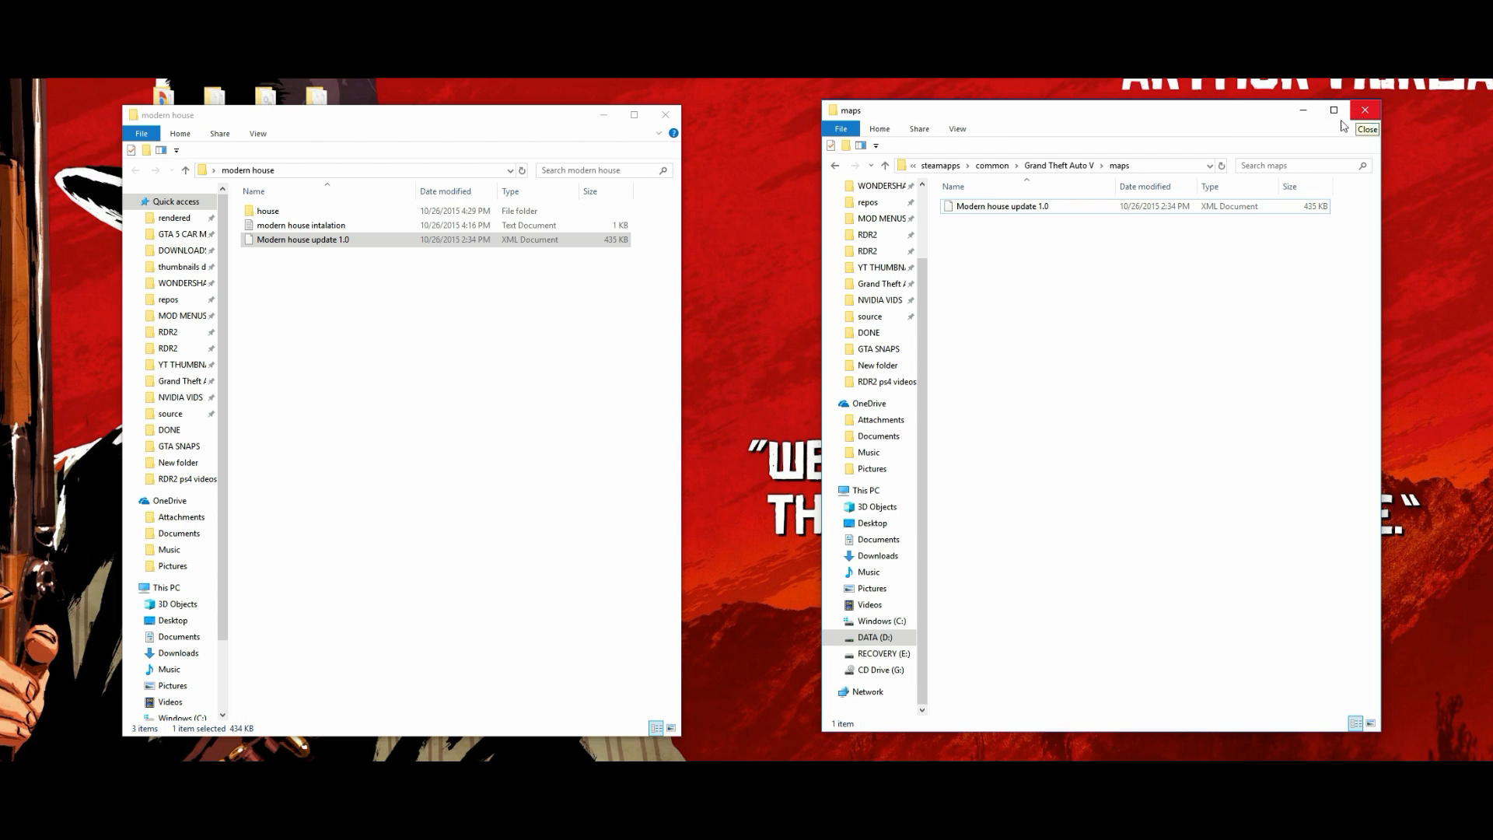
left_click(1080, 166)
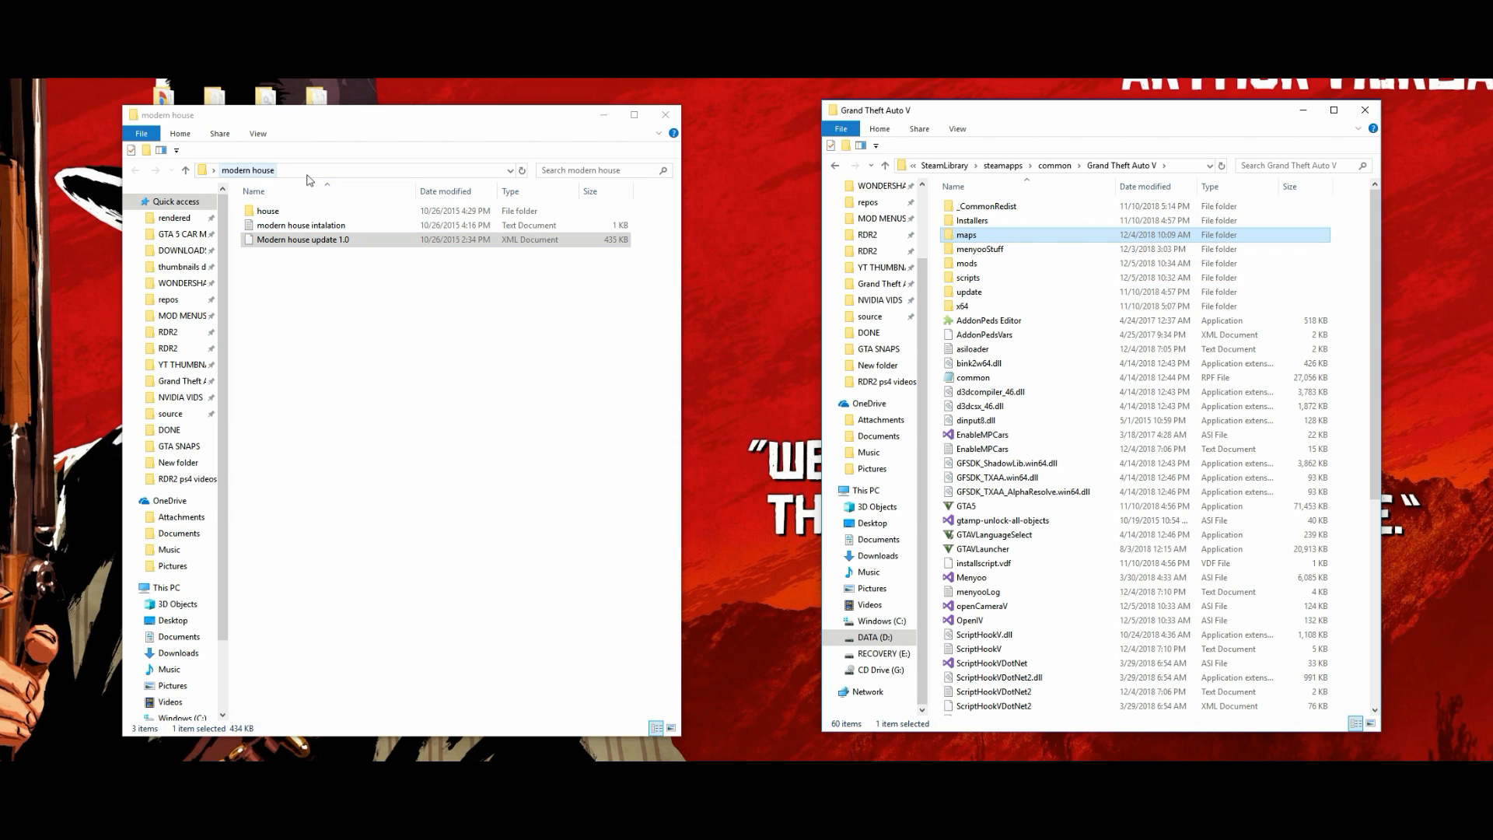
left_click(673, 117)
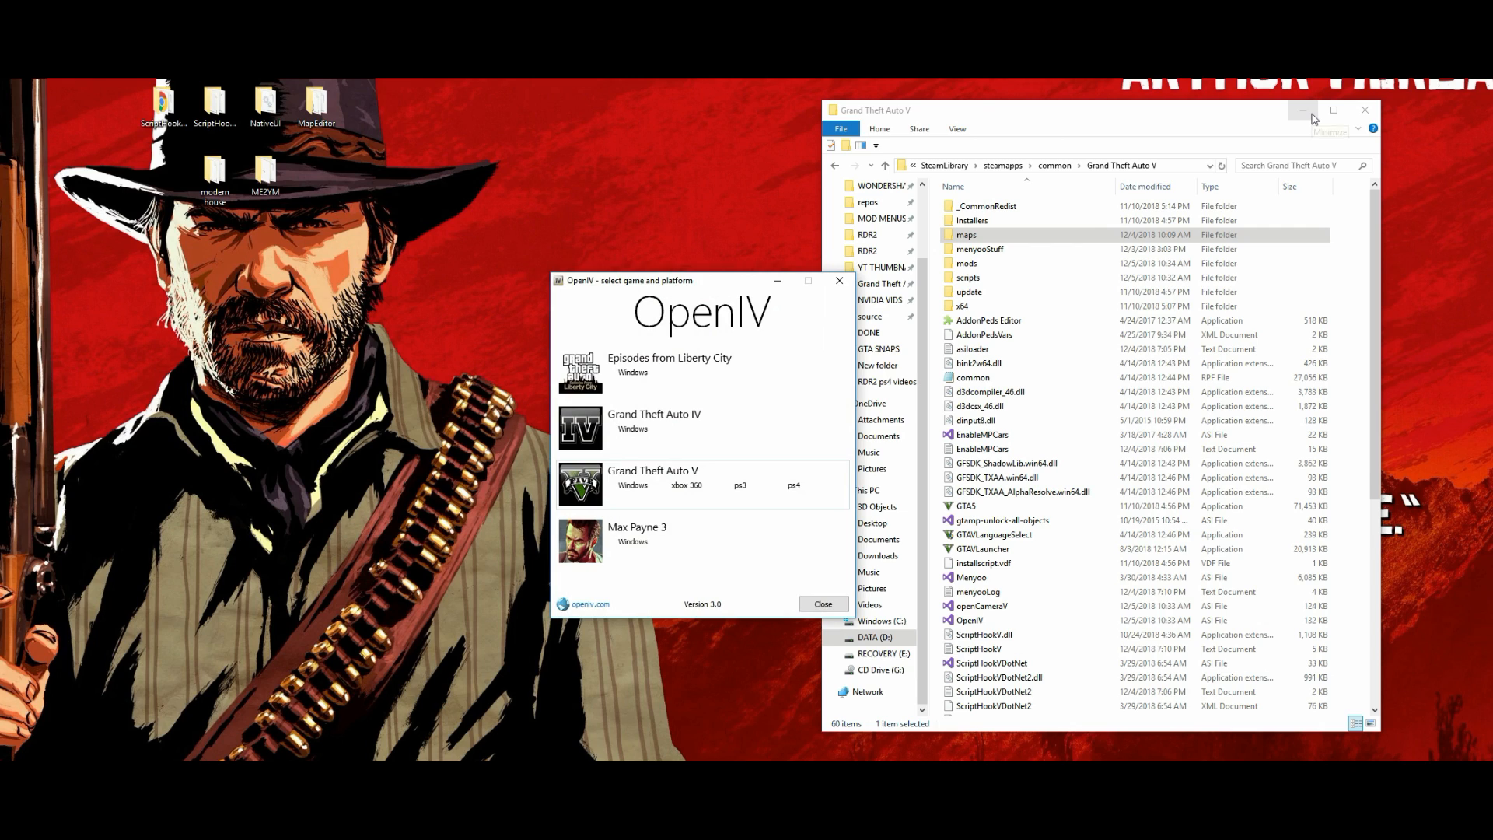
- Load the Windows version of Grand Theft Auto V in OpenIV, move its window aside and minimise it
left_click(633, 485)
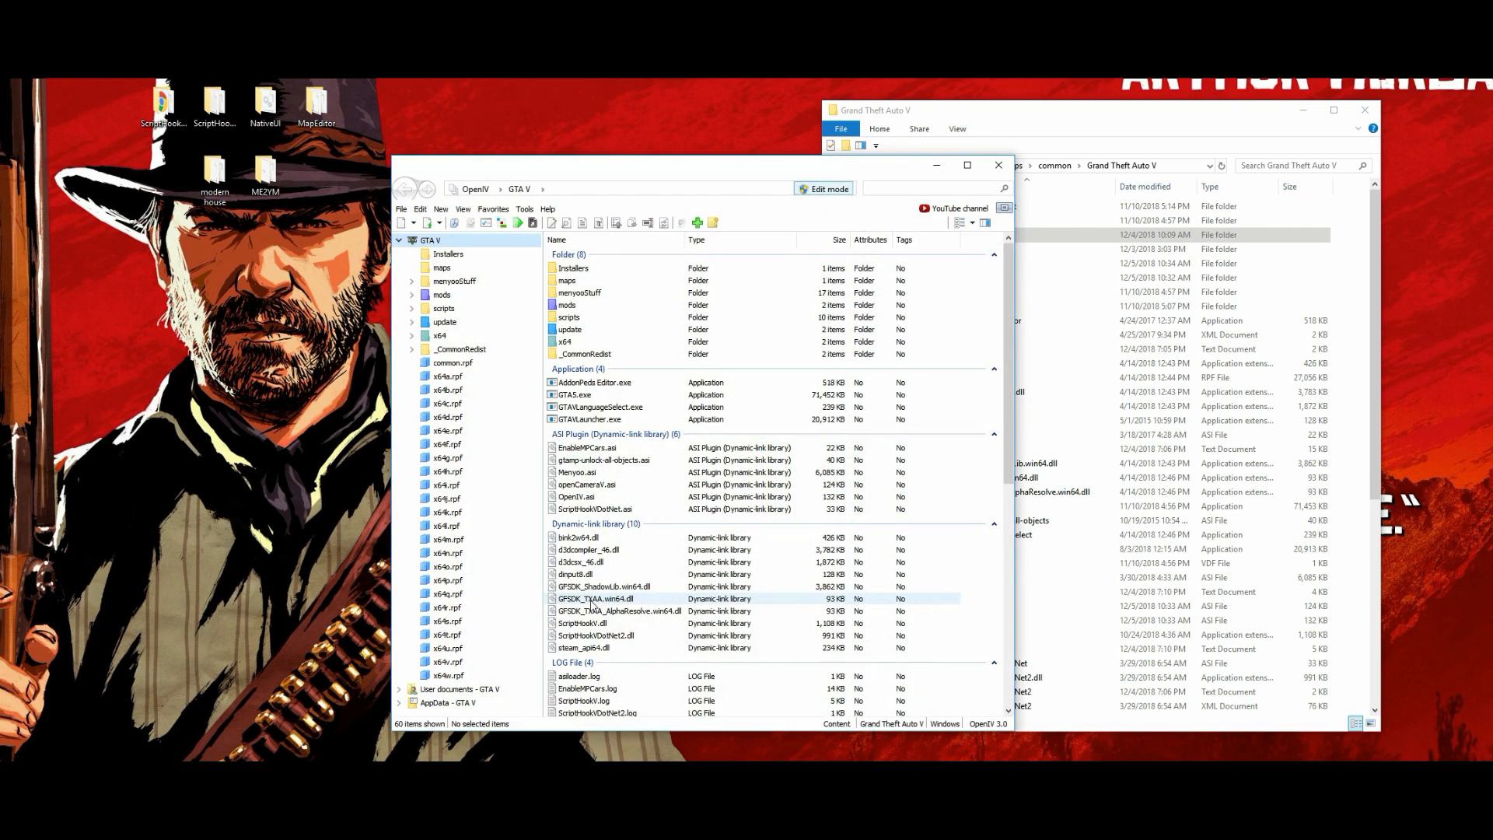
left_click_drag(664, 165, 482, 155)
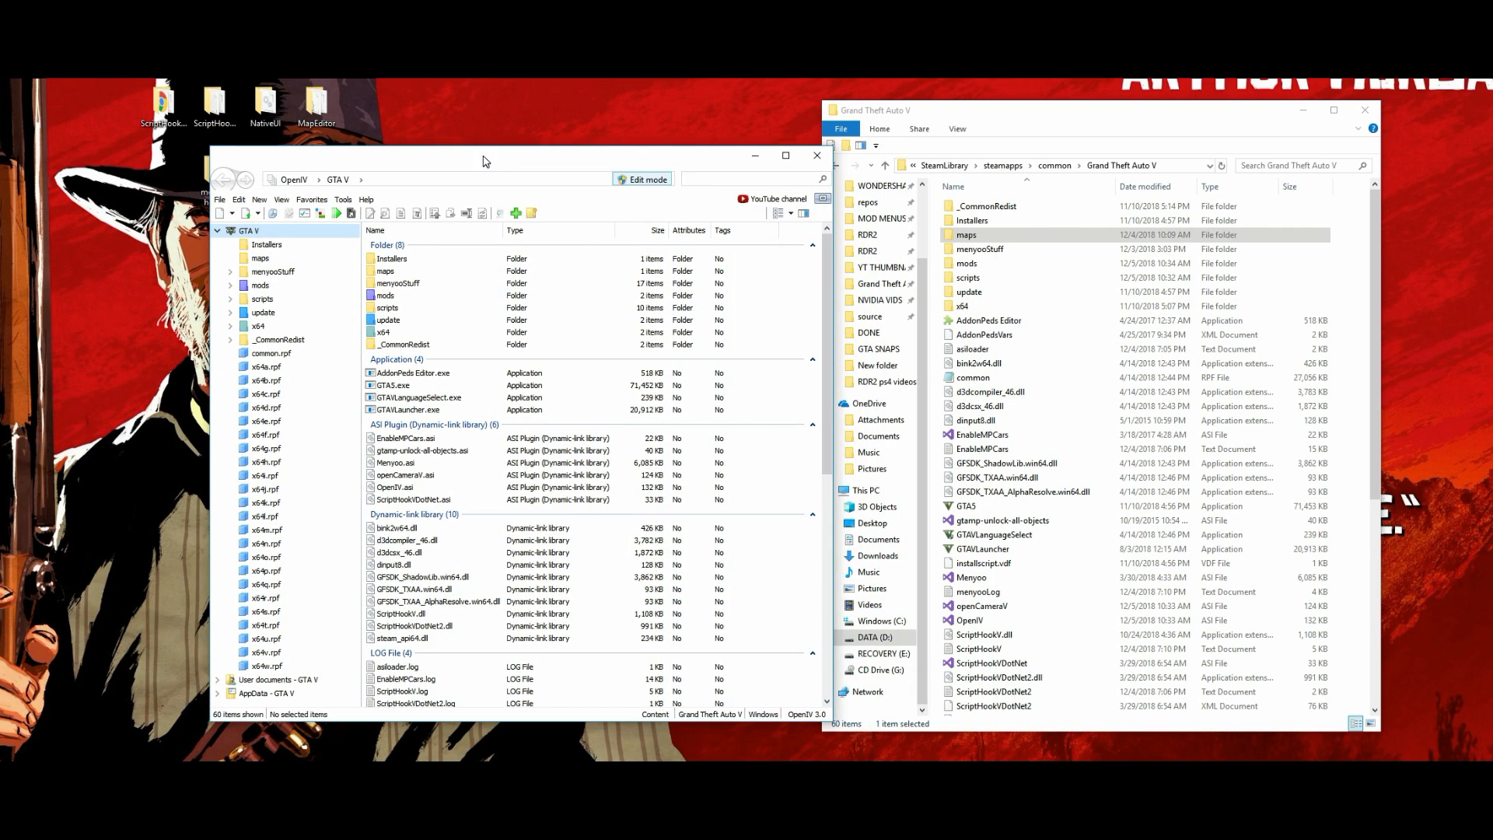
left_click(758, 158)
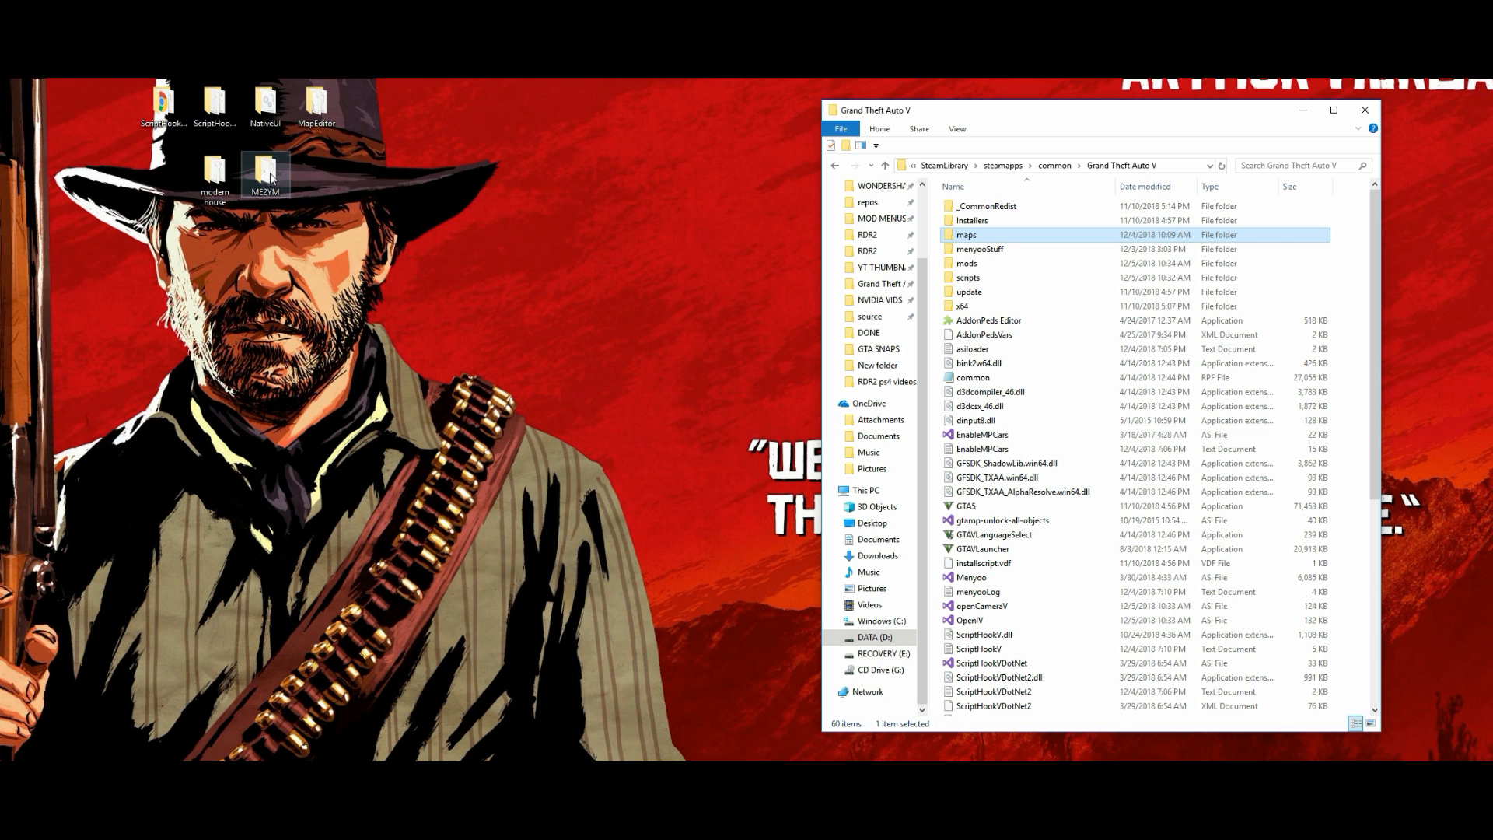
- Open the ME2YM folder from the desktop, reposition its window and open its Example DLC Pack folder
double_click(270, 178)
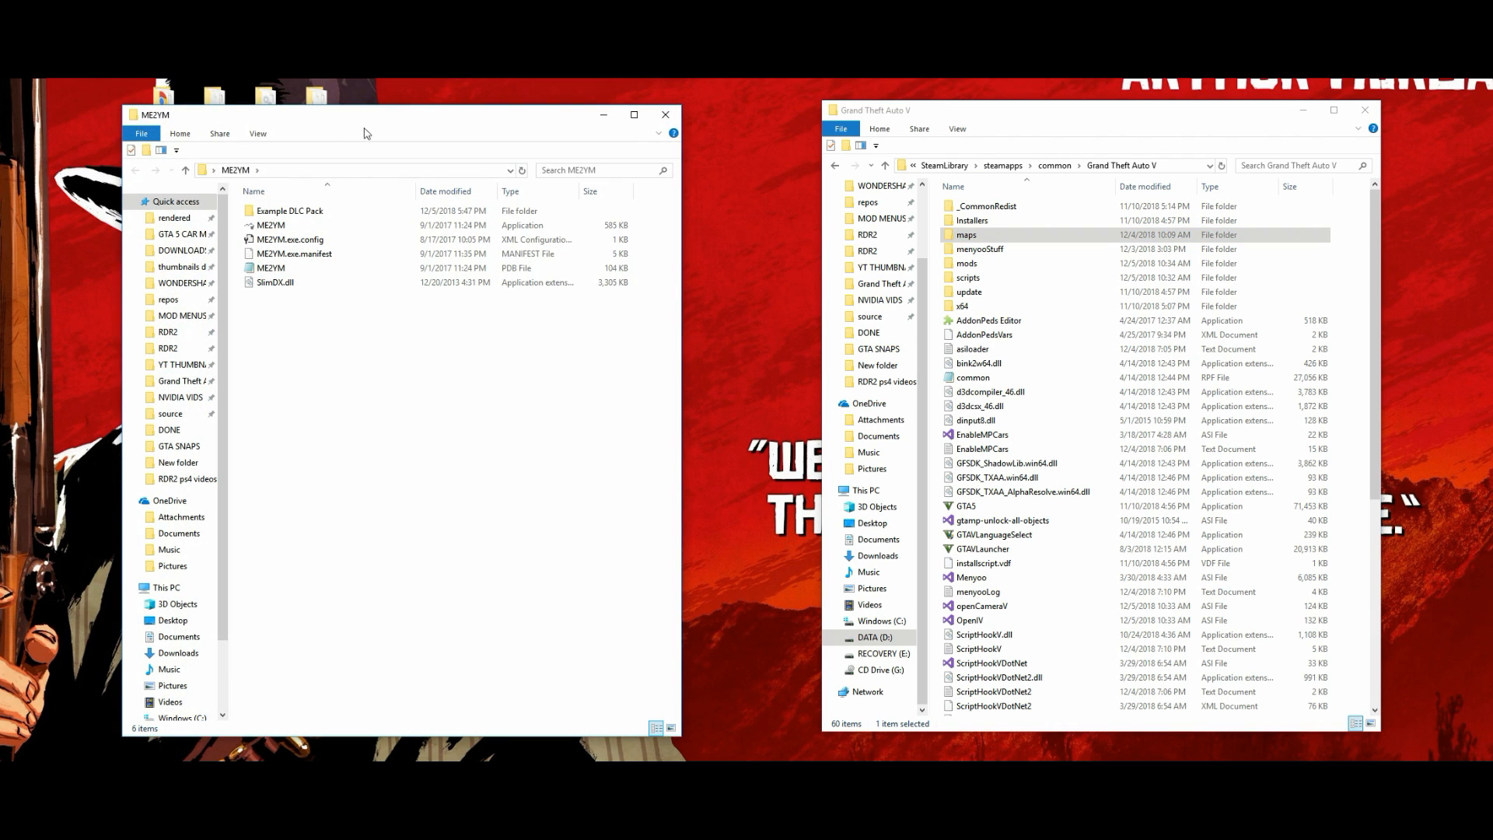
left_click_drag(394, 122, 350, 125)
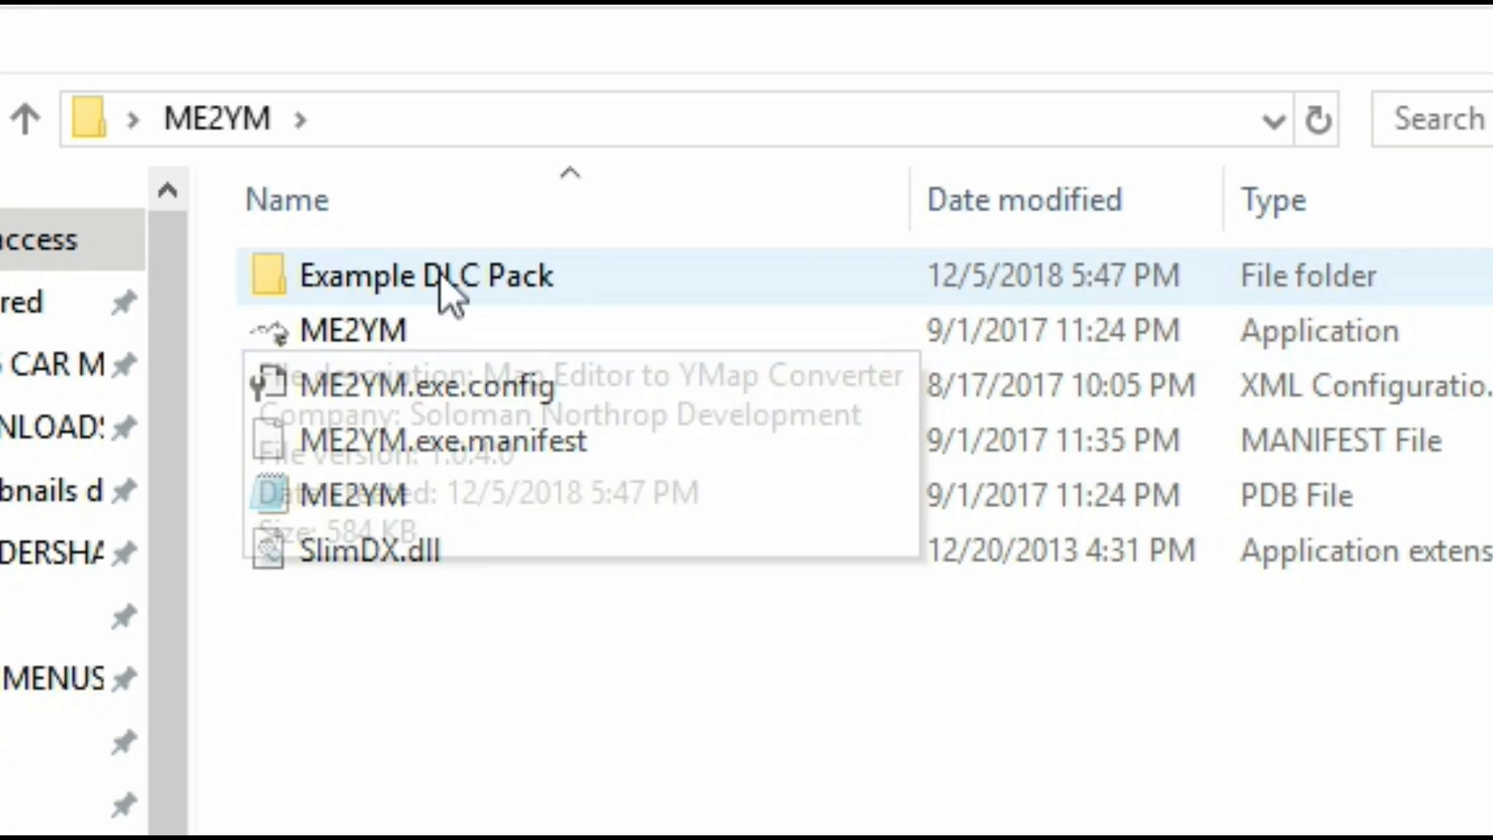
mouse_move(348, 277)
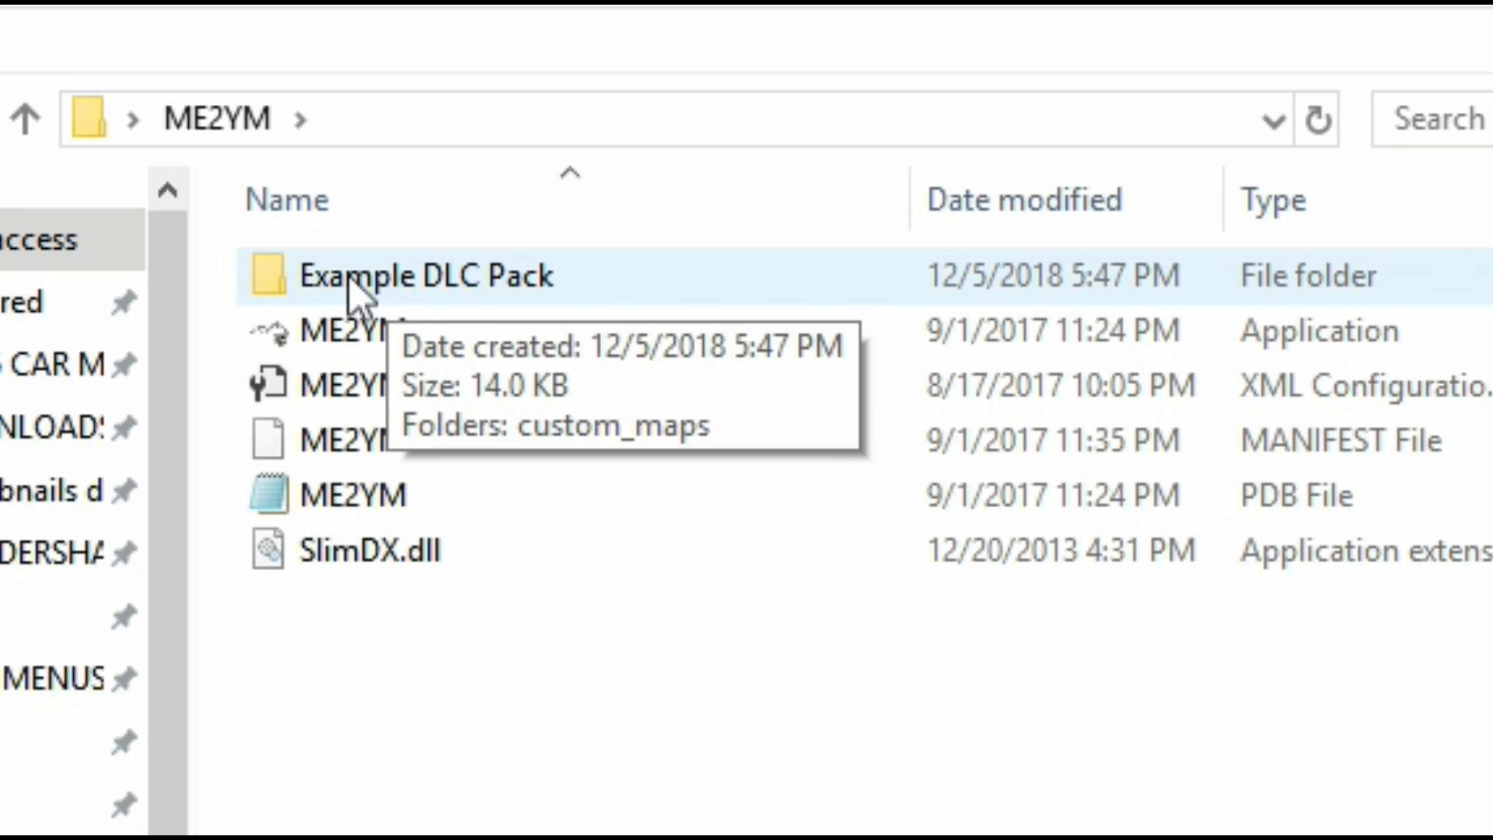
double_click(631, 274)
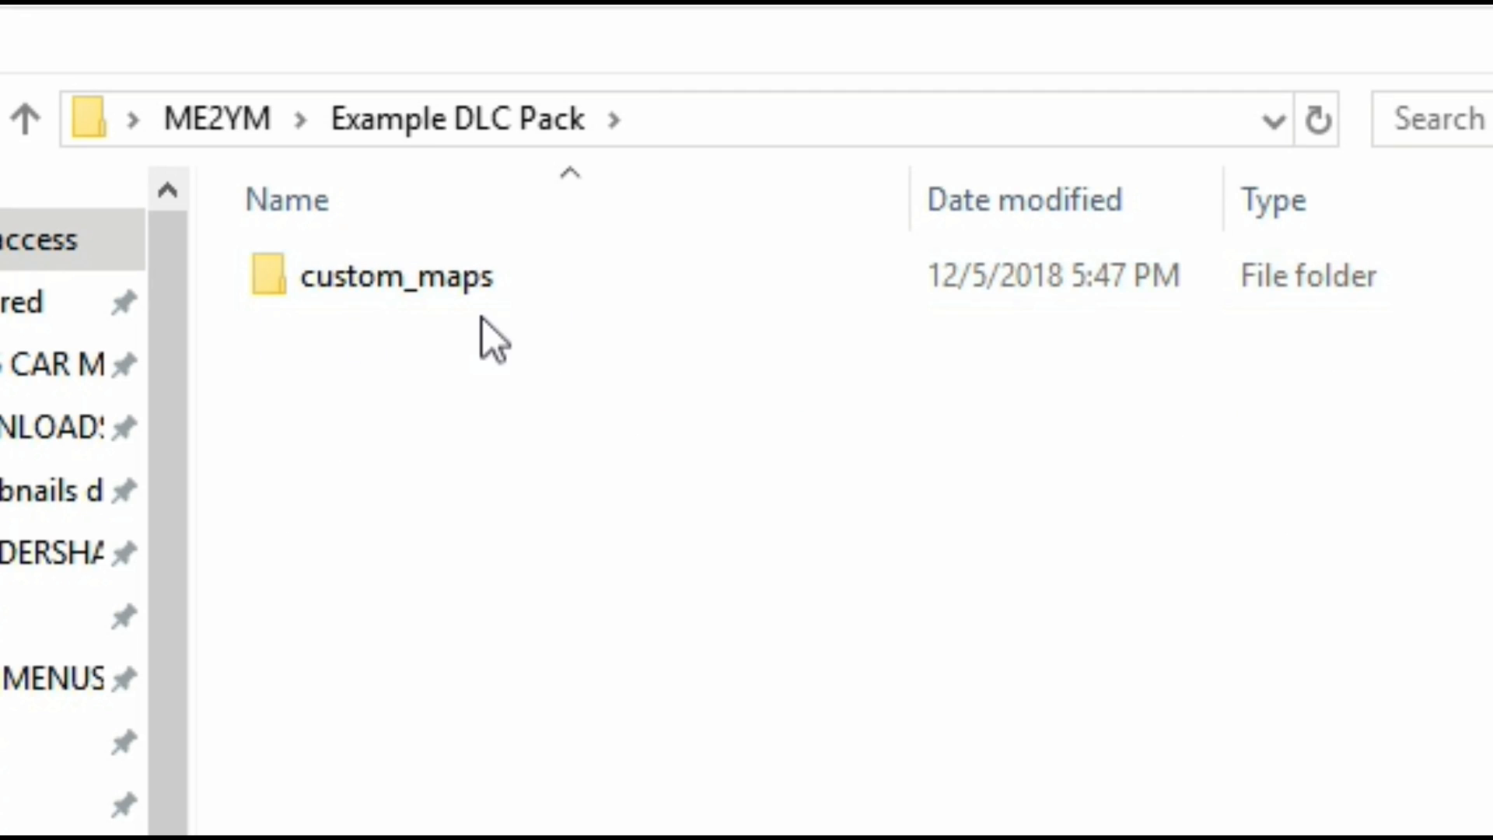
mouse_move(321, 280)
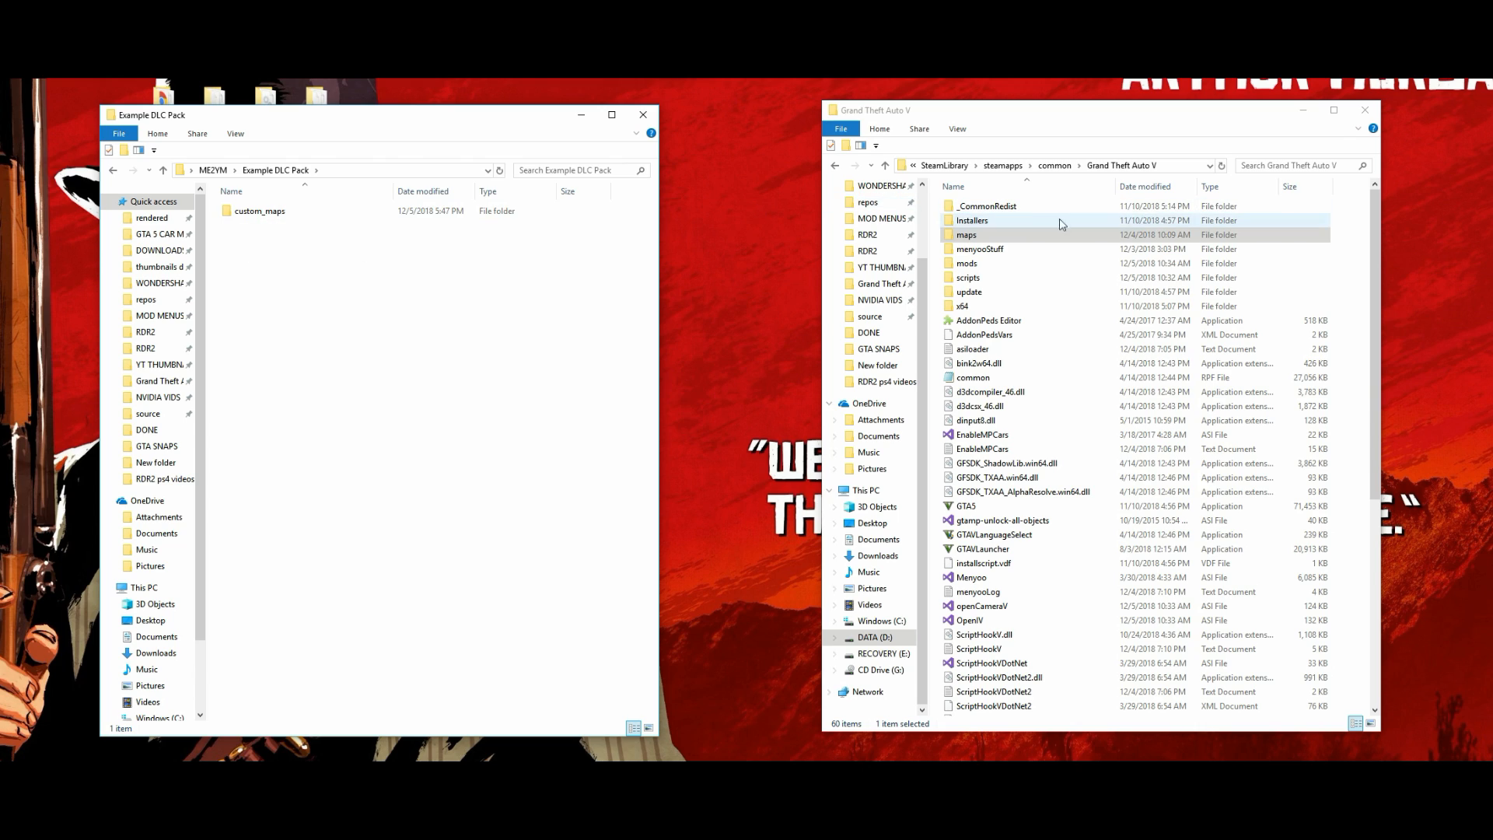
- Open the mods folder inside Grand Theft Auto V and minimise both folder windows
double_click(1067, 265)
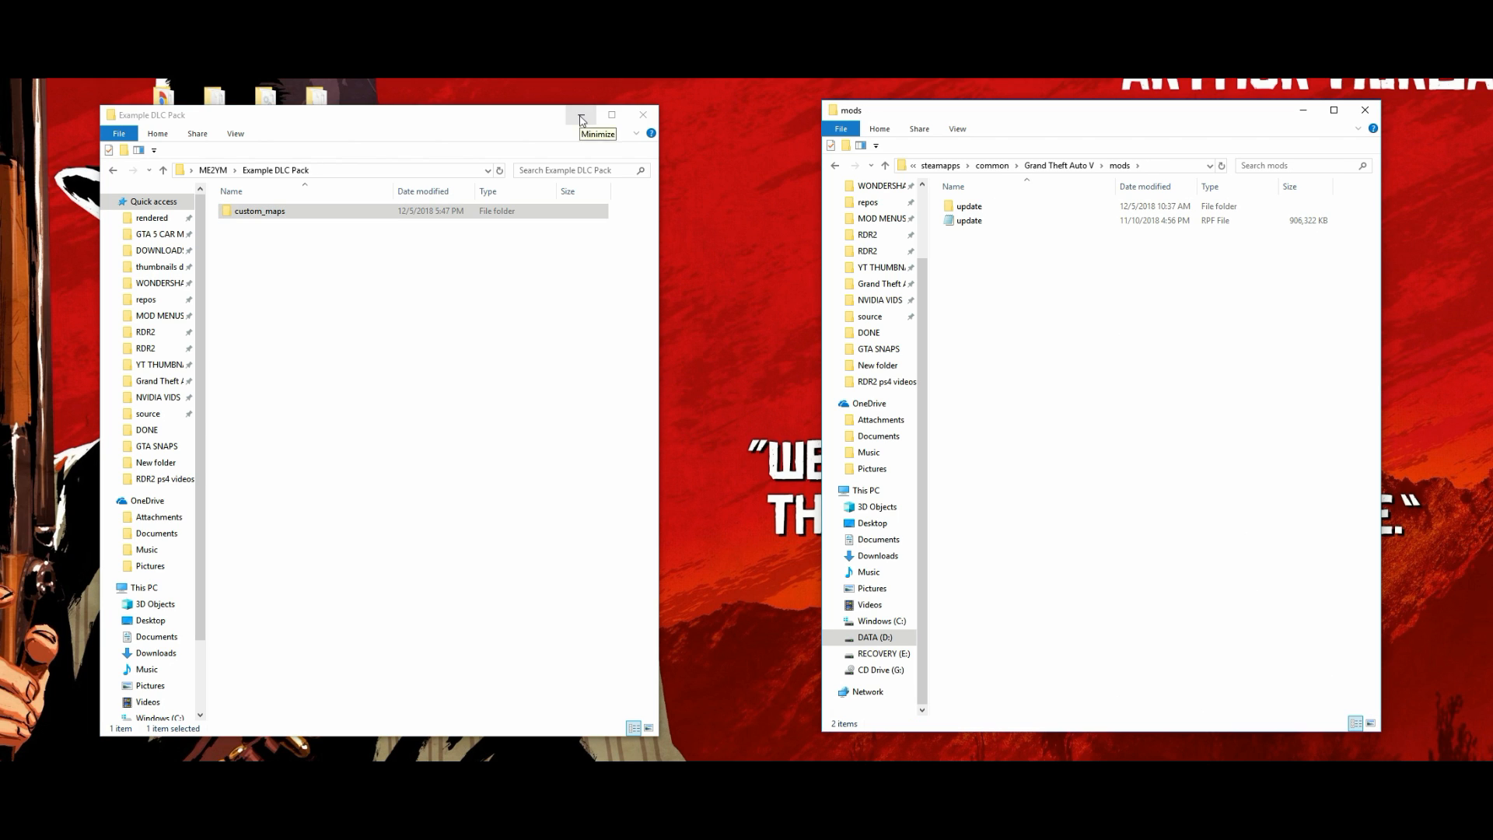
left_click(580, 115)
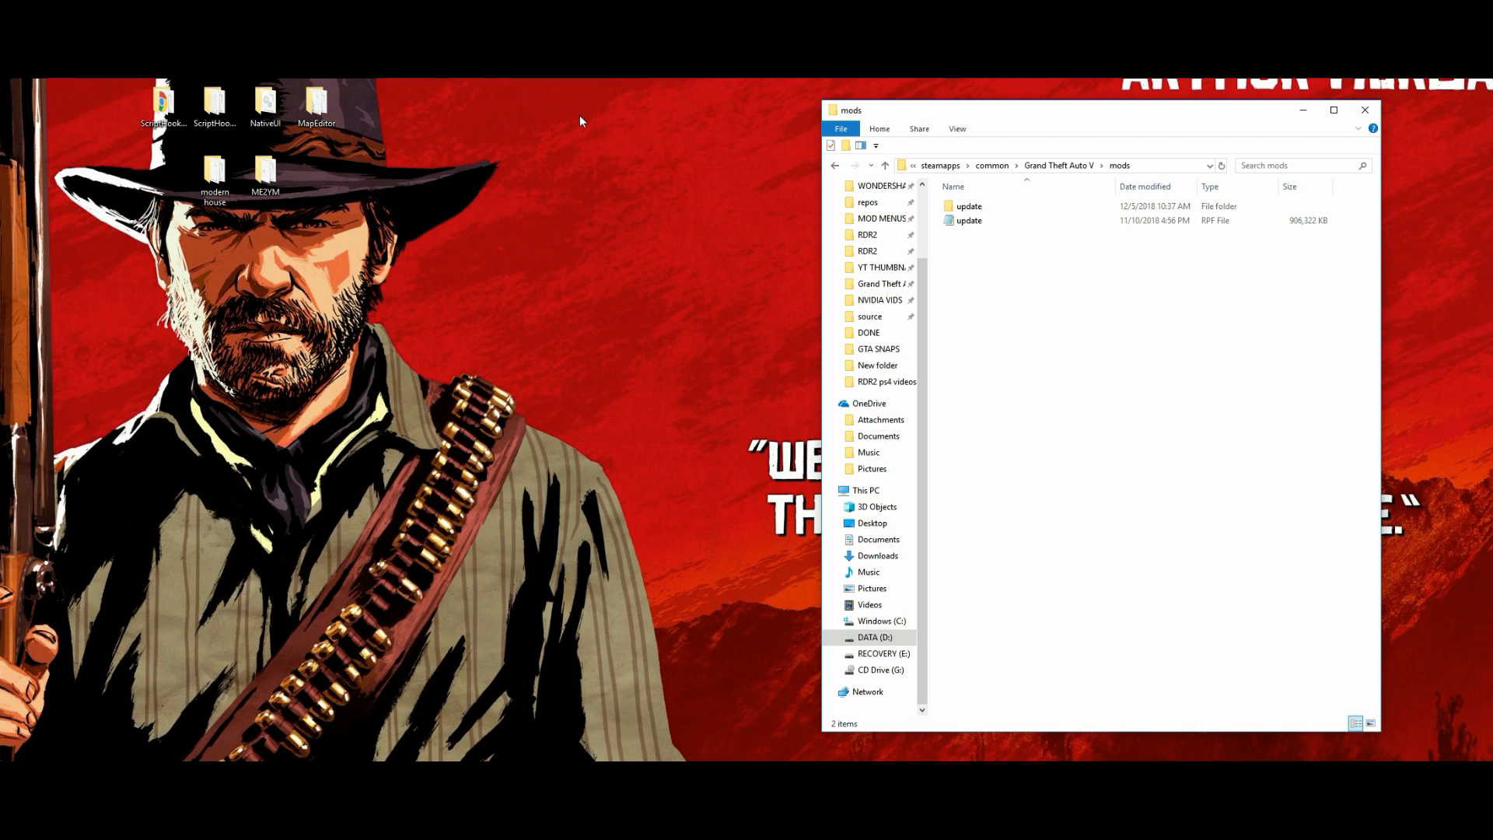
left_click(1304, 110)
- Switch to OpenIV, open dlc.rpf in update/x64/dlcpacks/mppatchesng and show it in the mods folder
key("alt+Tab")
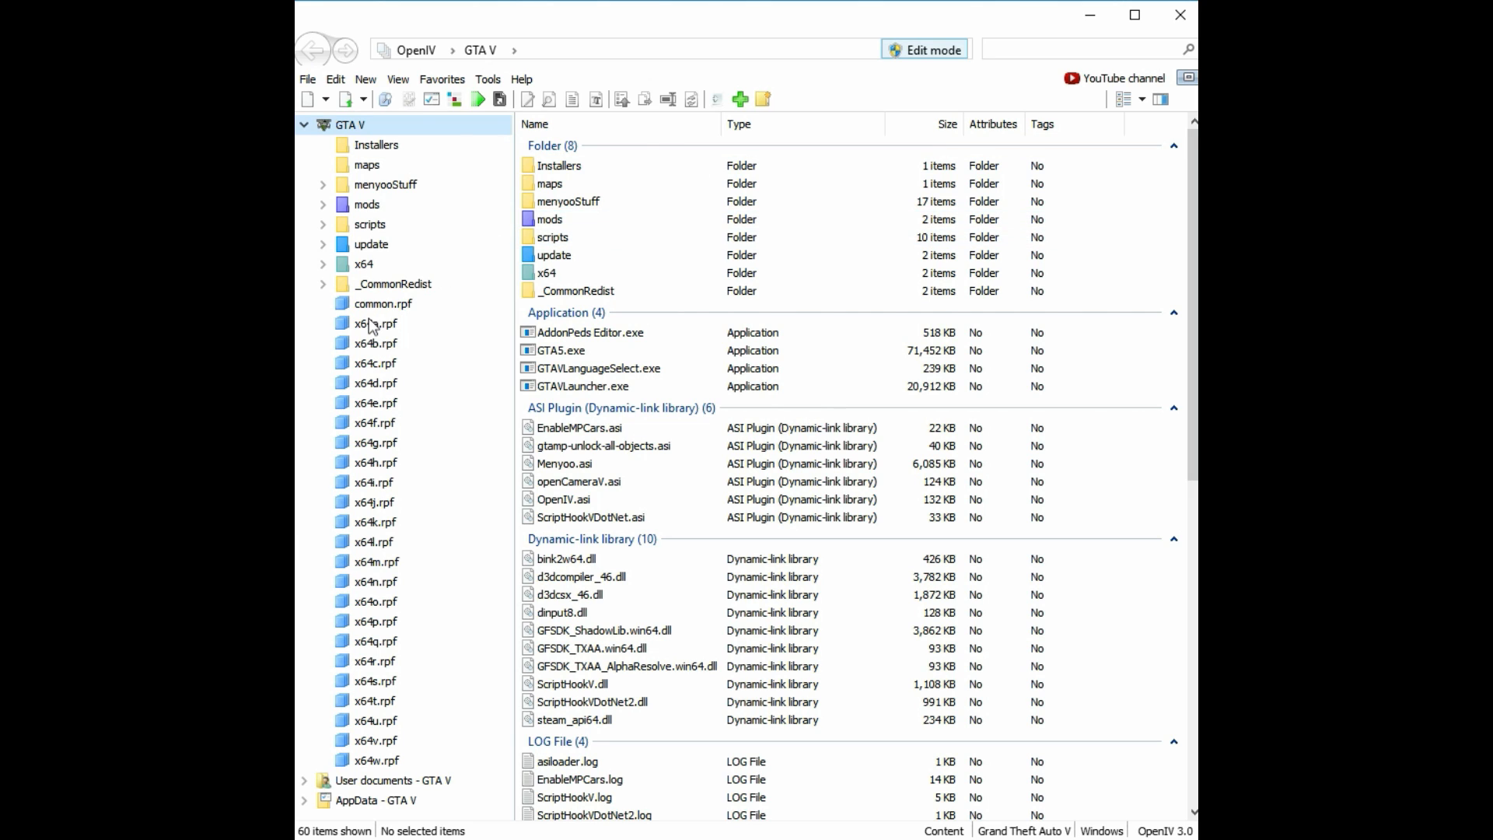
double_click(372, 245)
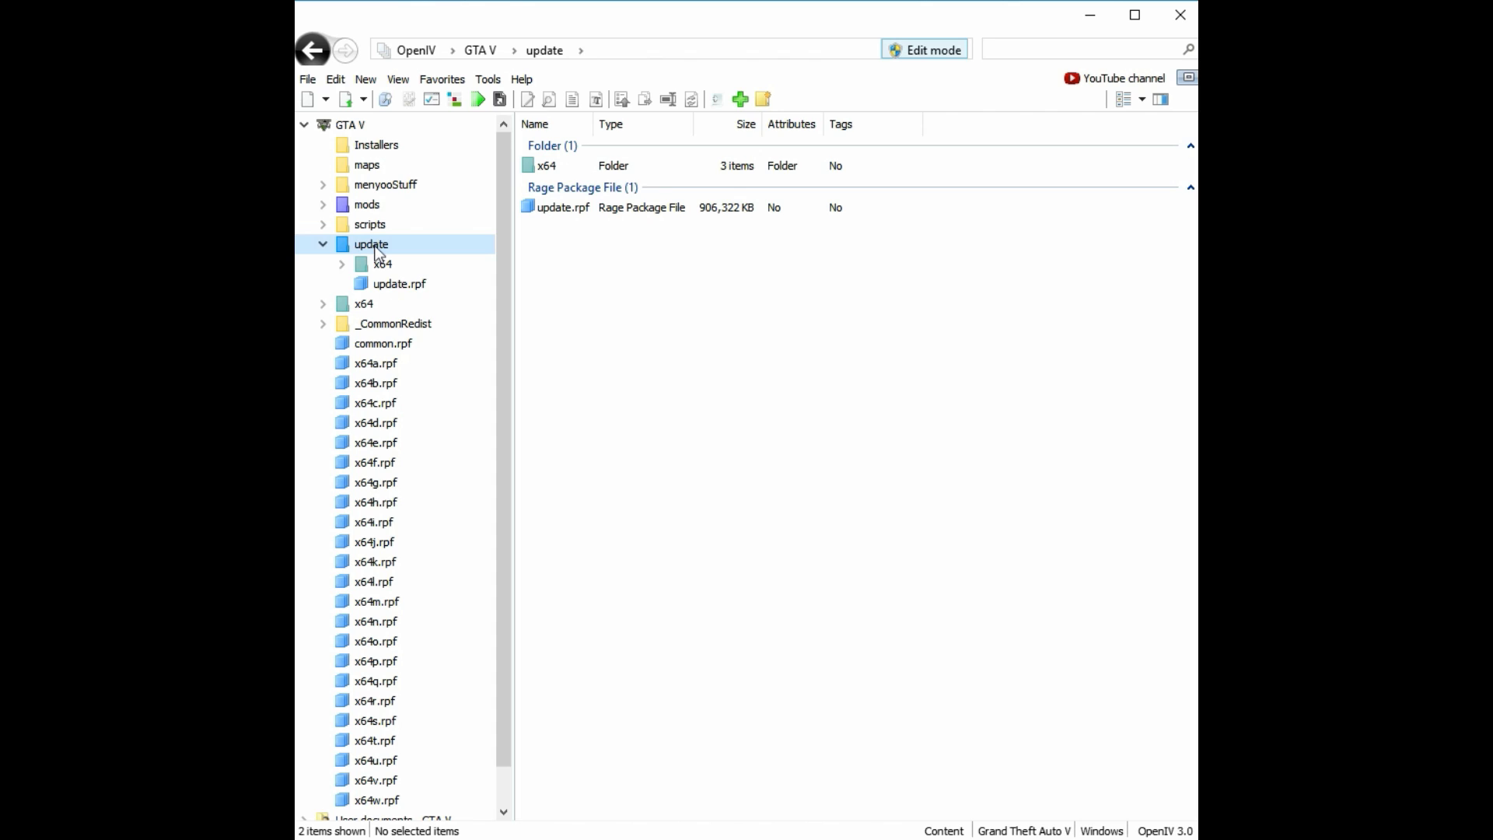
double_click(576, 170)
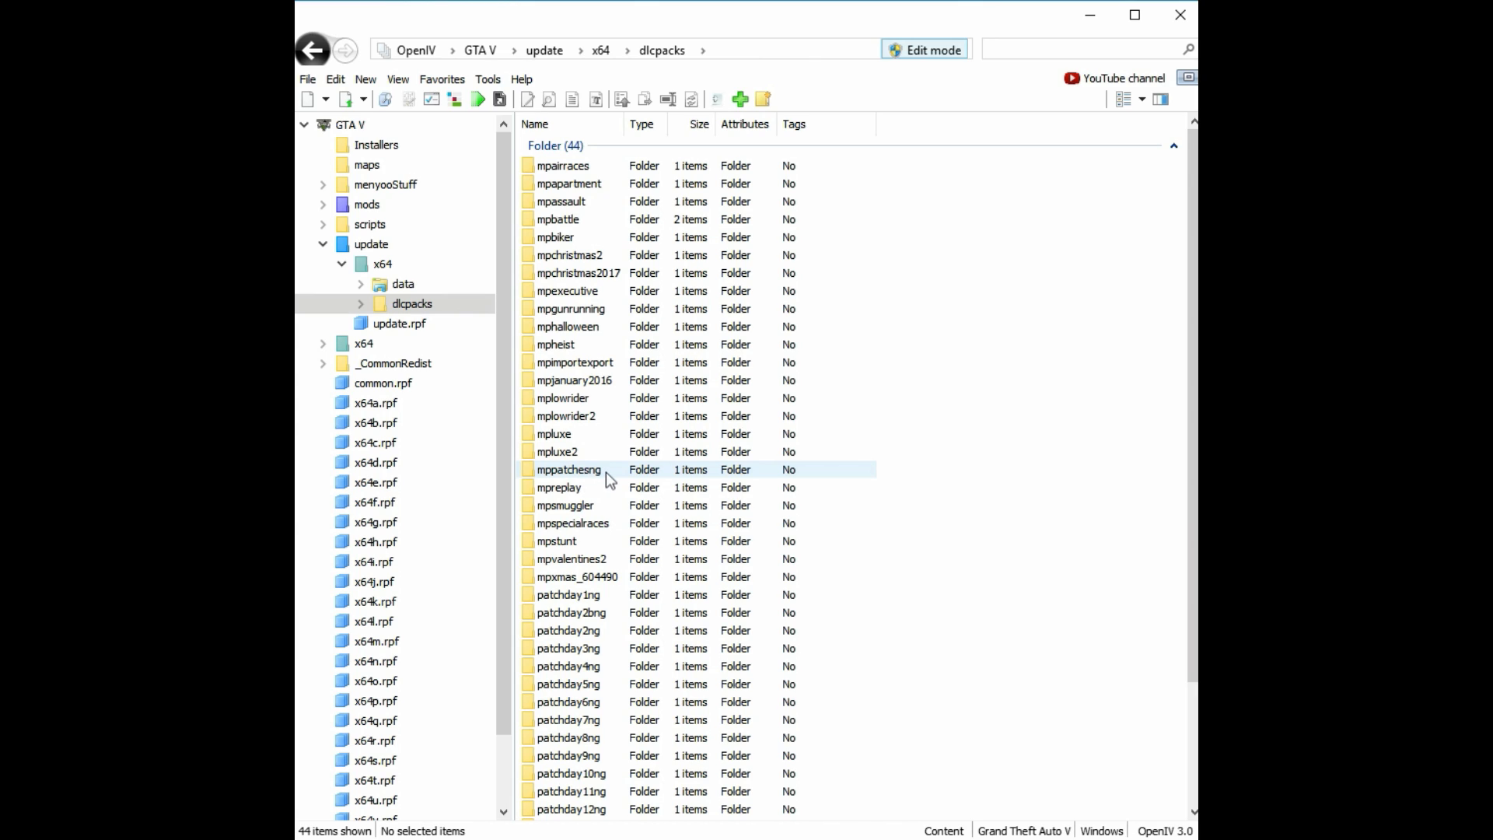
double_click(612, 470)
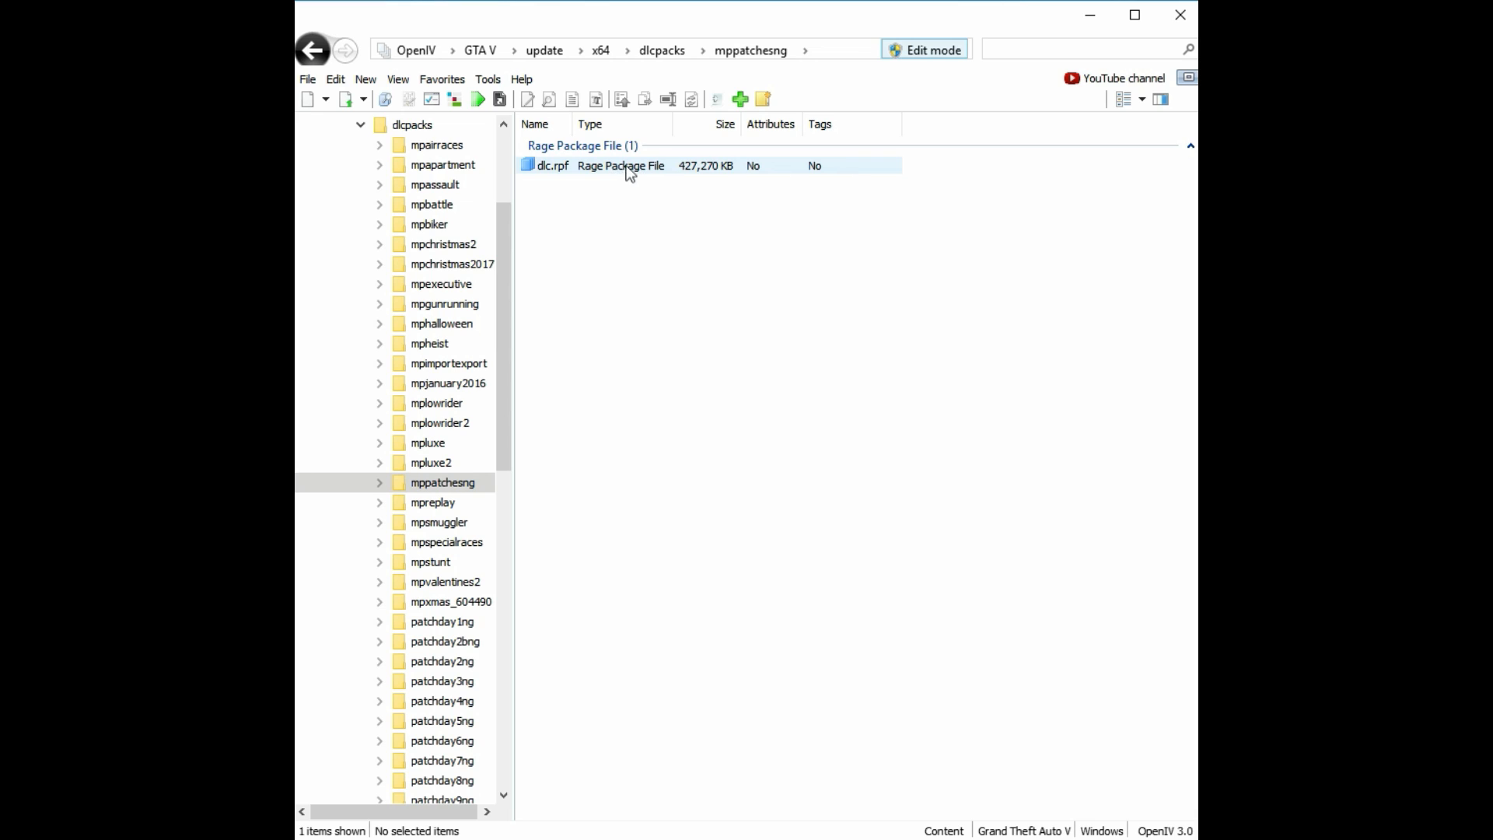
double_click(591, 167)
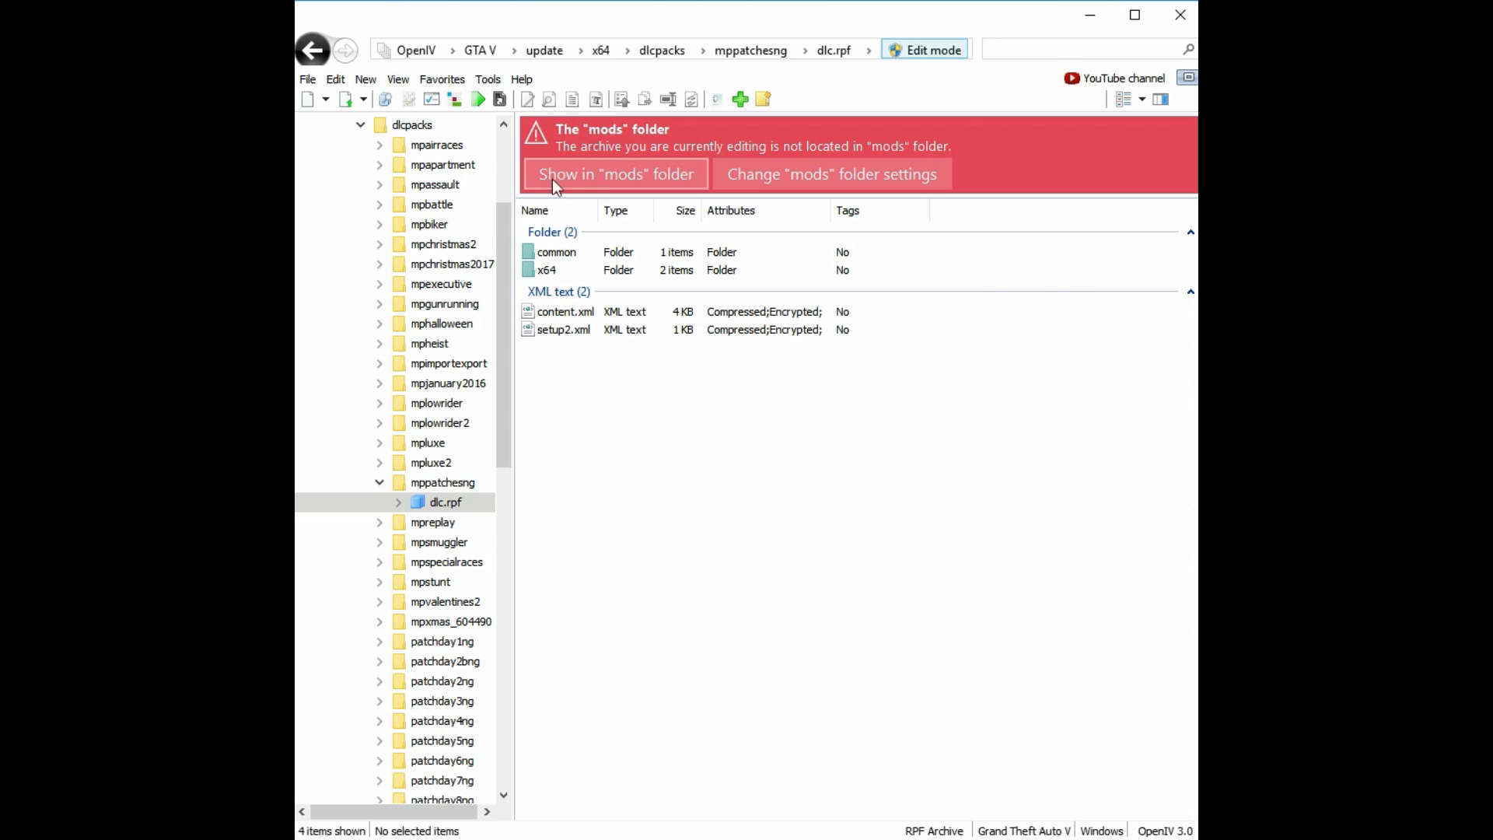
left_click(596, 172)
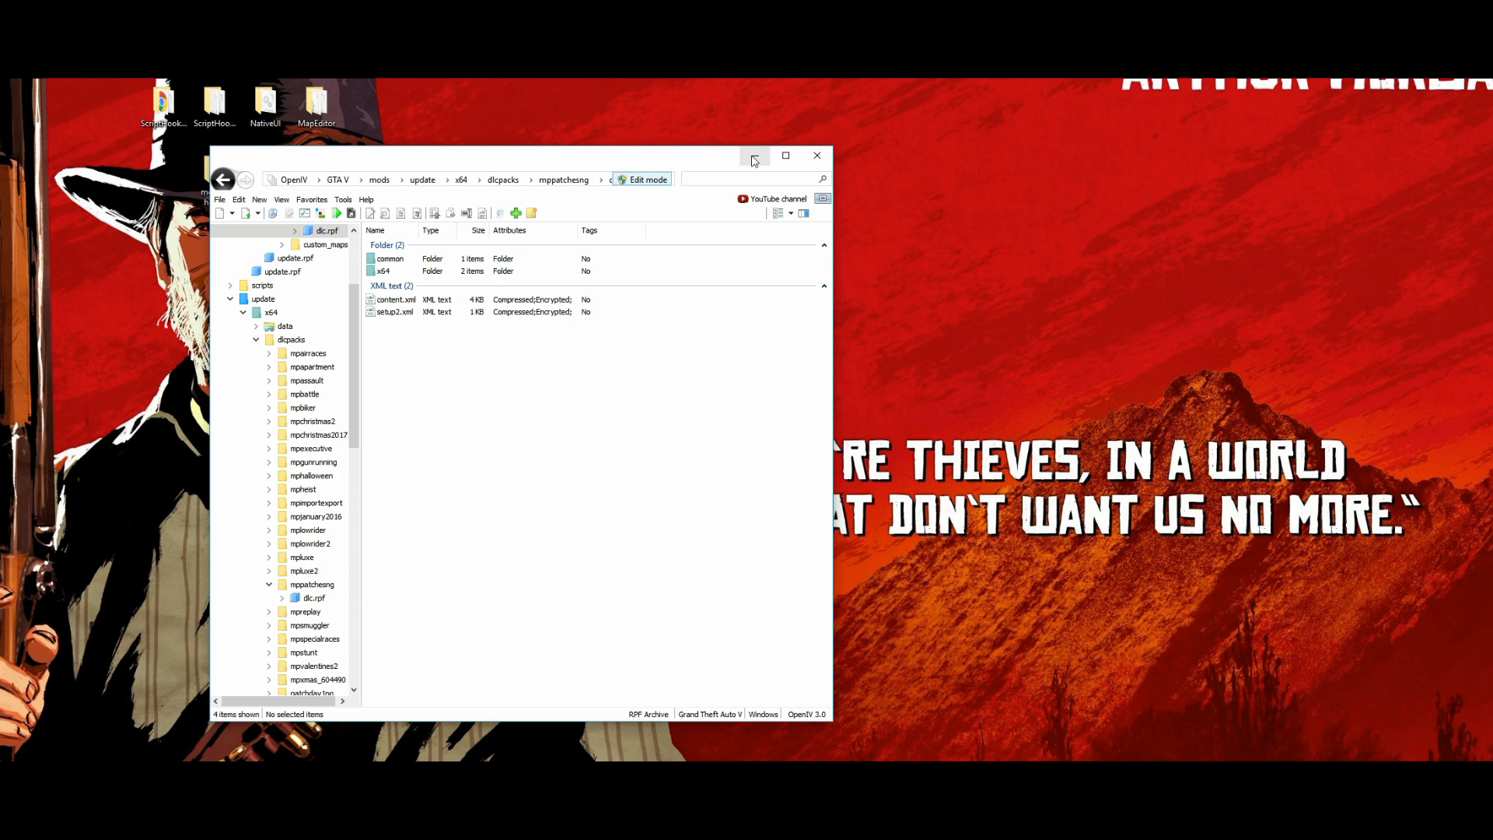
- Minimise OpenIV, restore the mods folder window and return to the Grand Theft Auto V folder
left_click(754, 158)
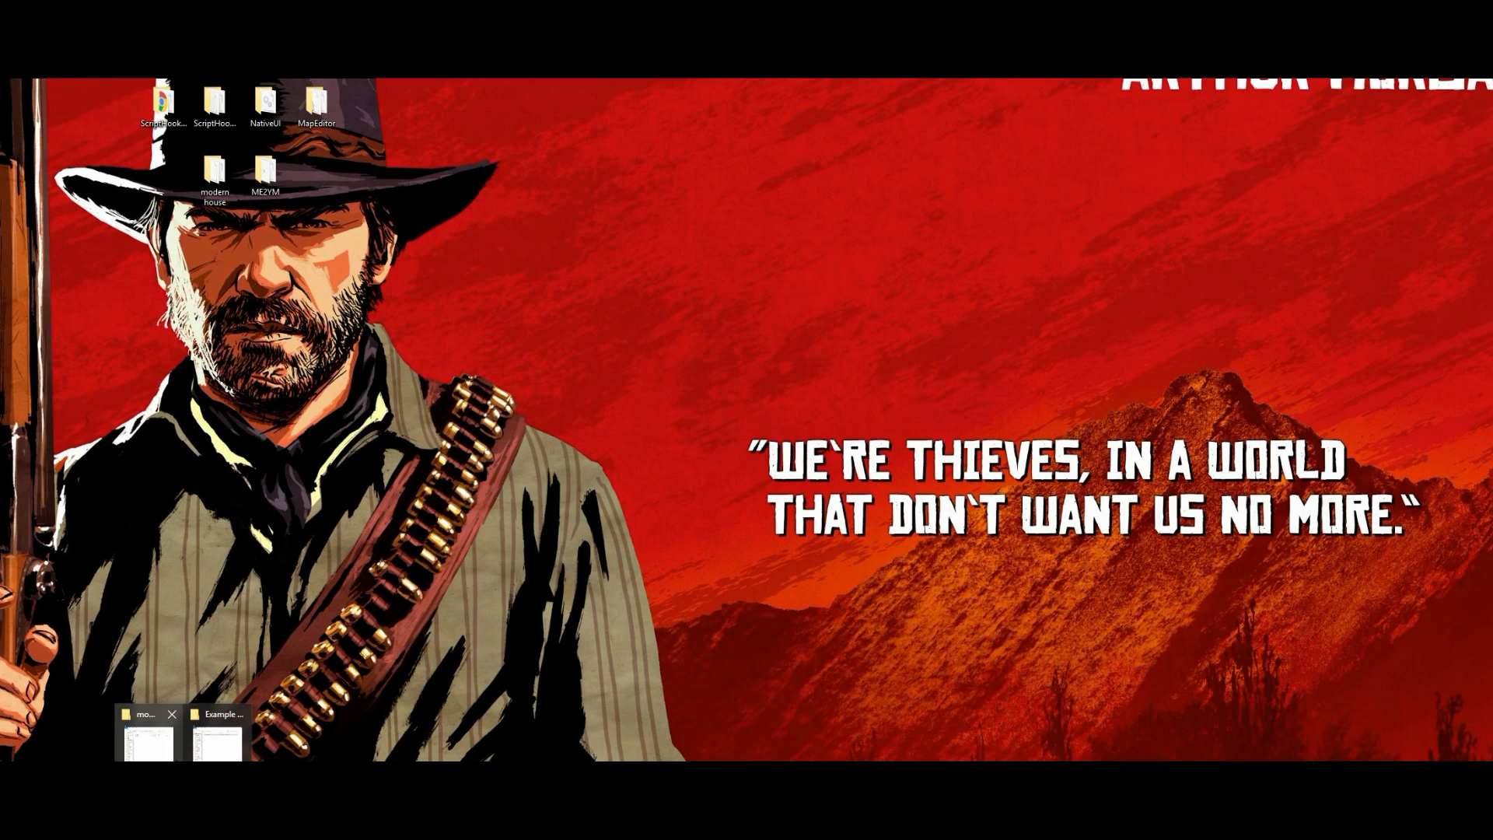
left_click(153, 749)
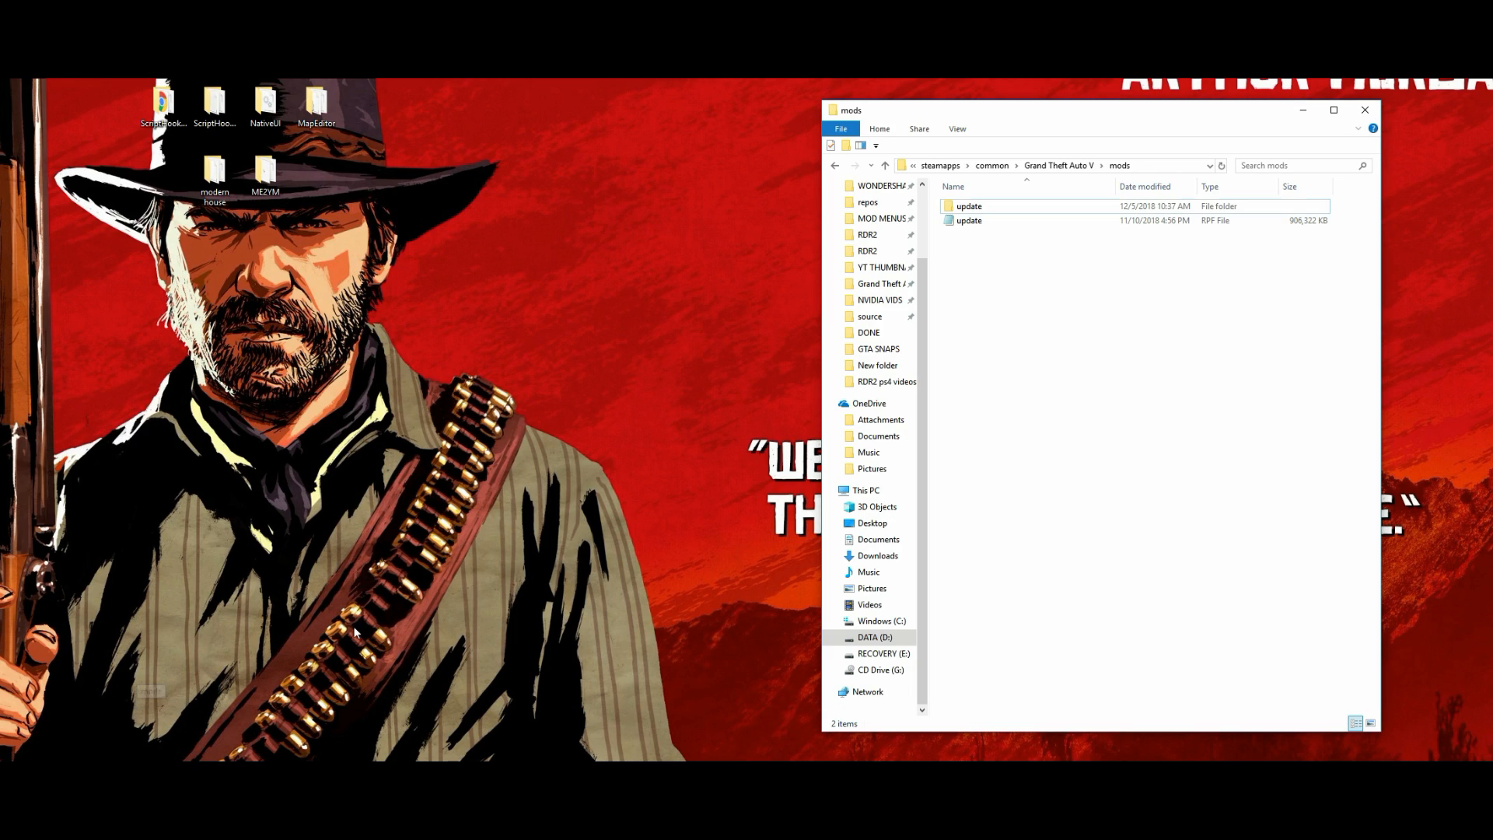
left_click(1049, 166)
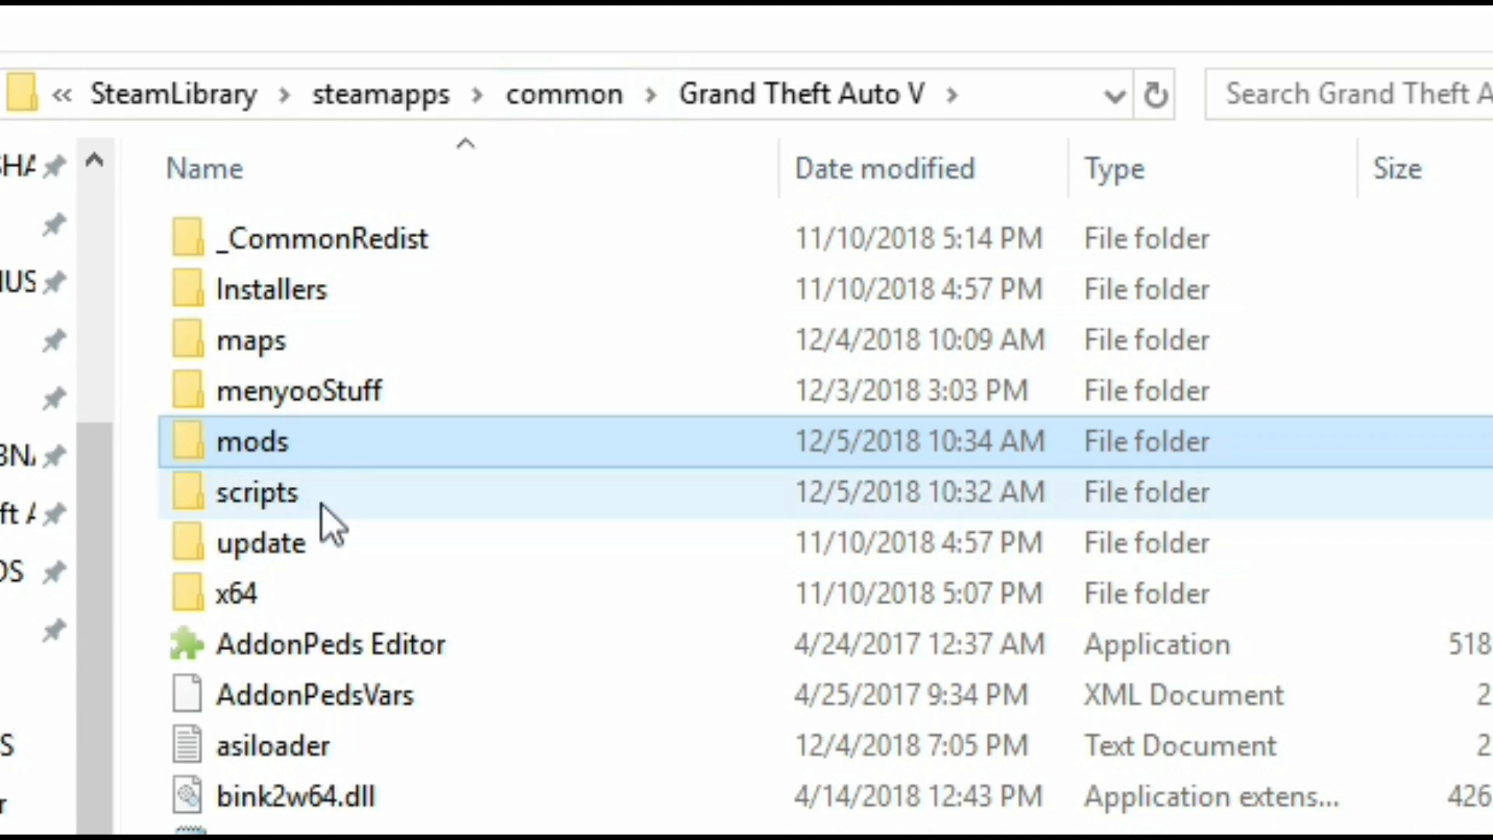
- Browse through mods, update and x64 into dlcpacks and go back up to the Grand Theft Auto V folder
double_click(330, 440)
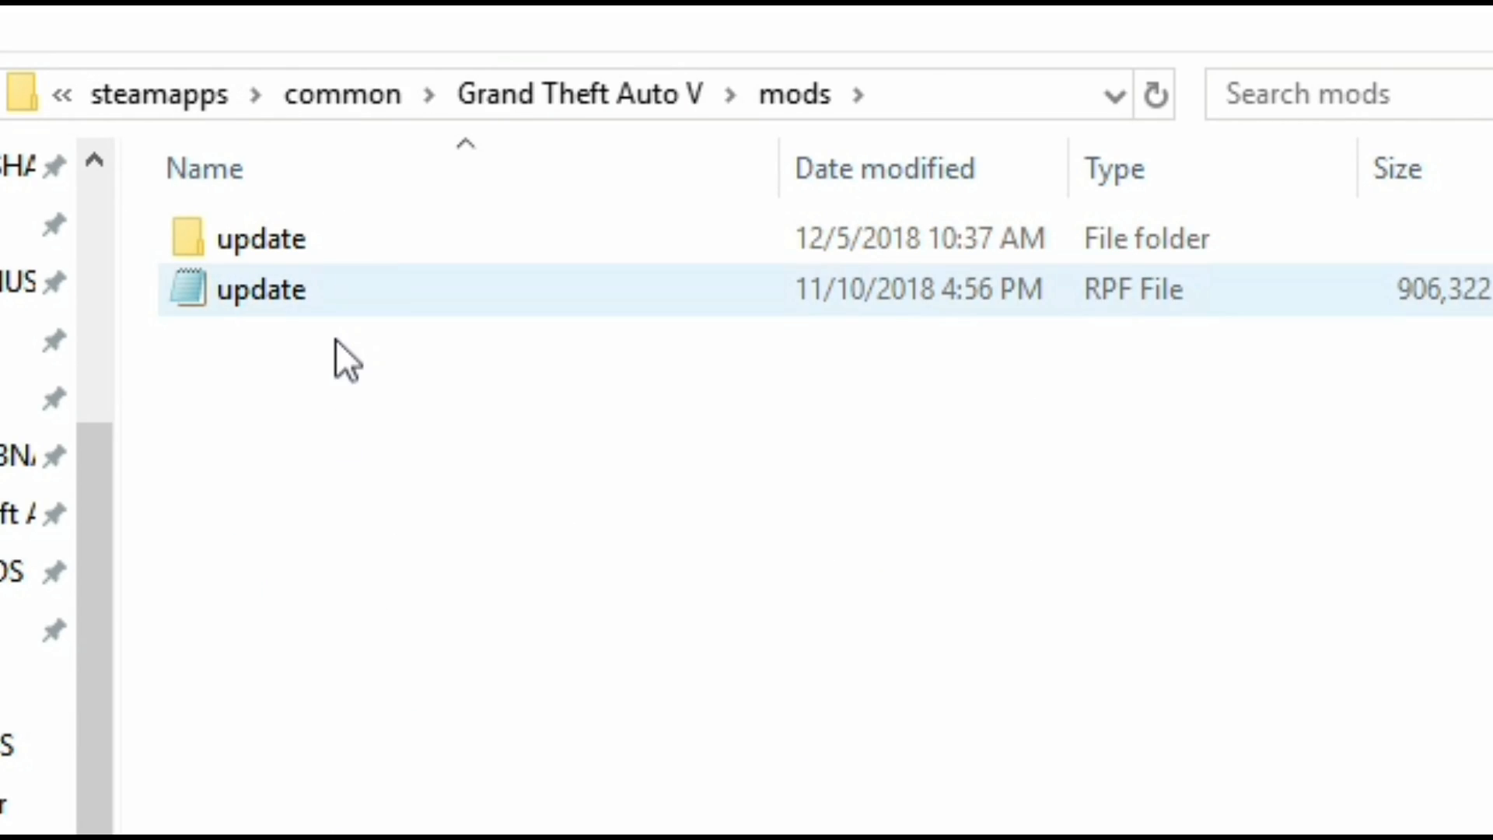
mouse_move(305, 240)
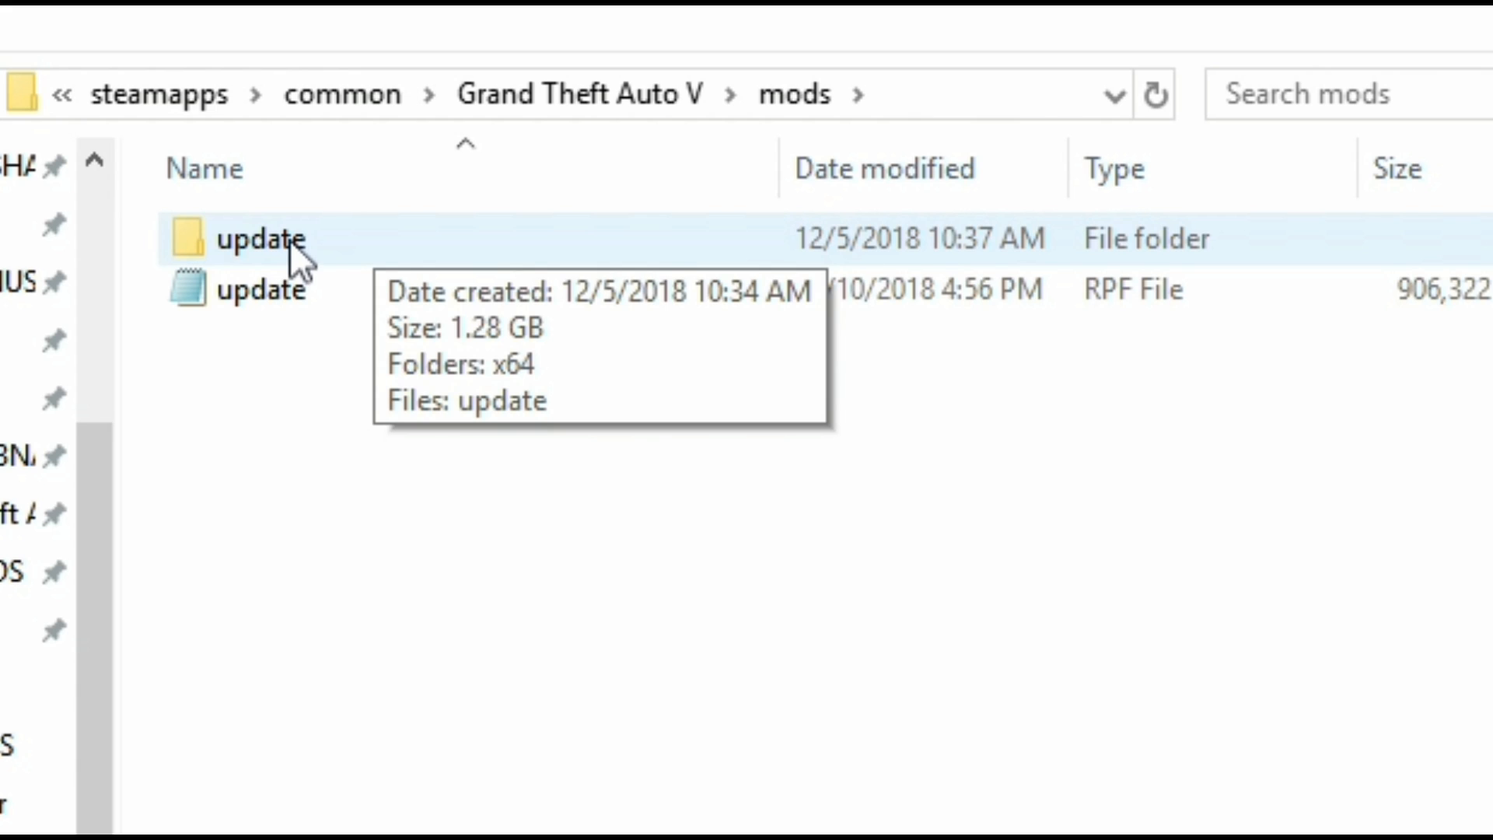
double_click(352, 239)
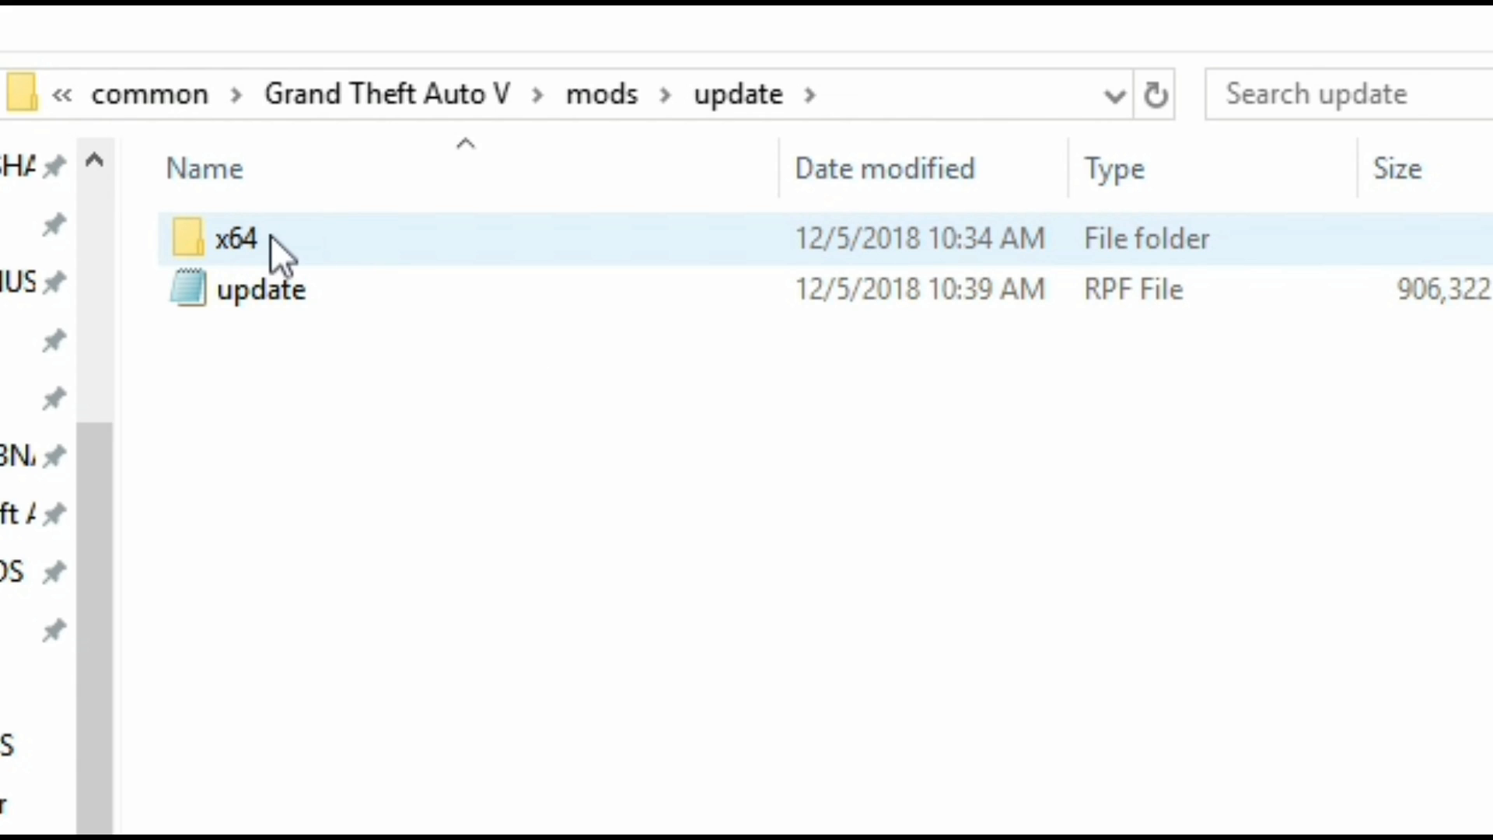
double_click(342, 250)
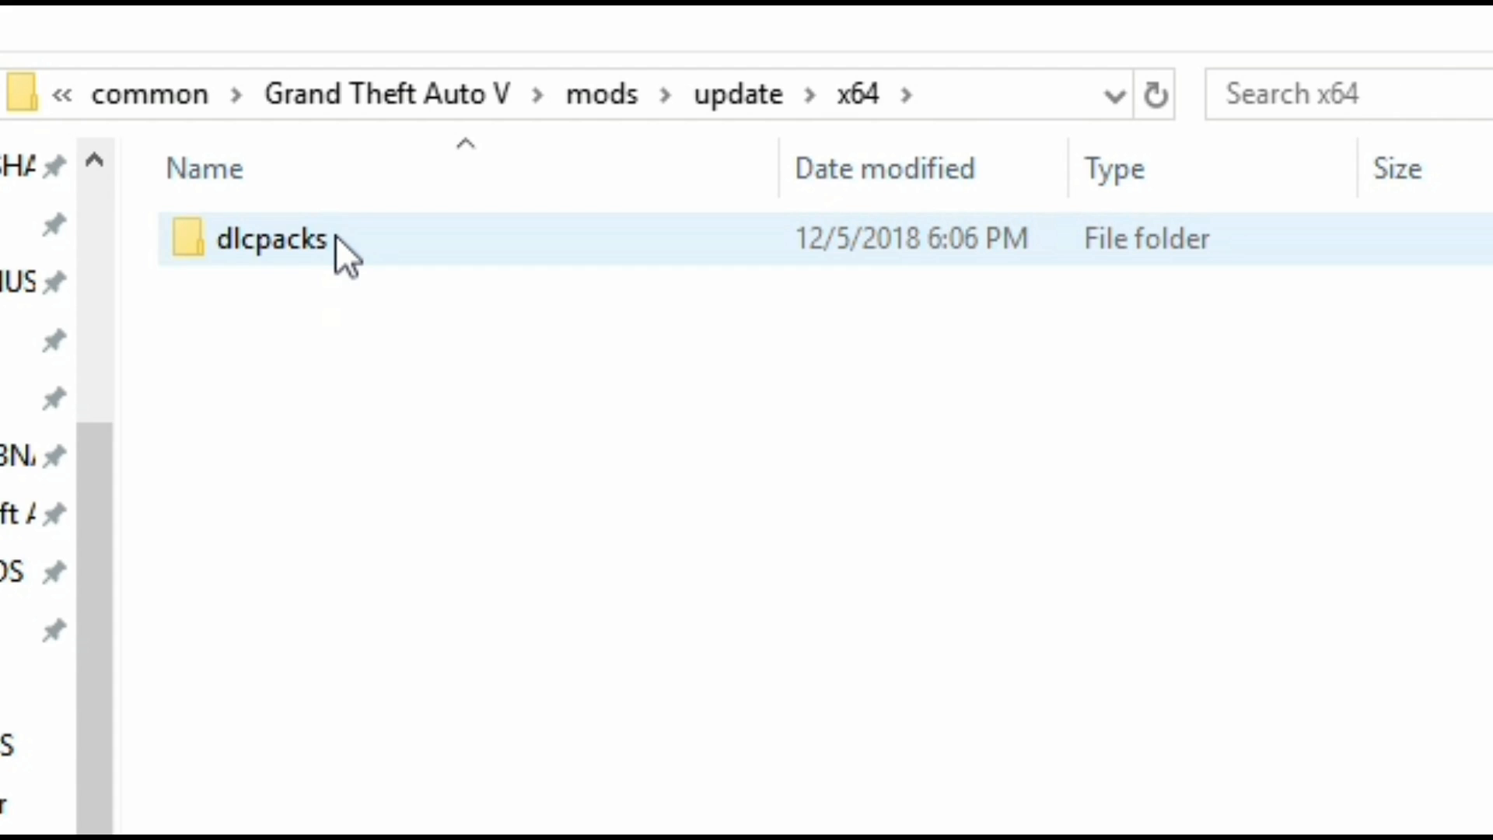
double_click(376, 241)
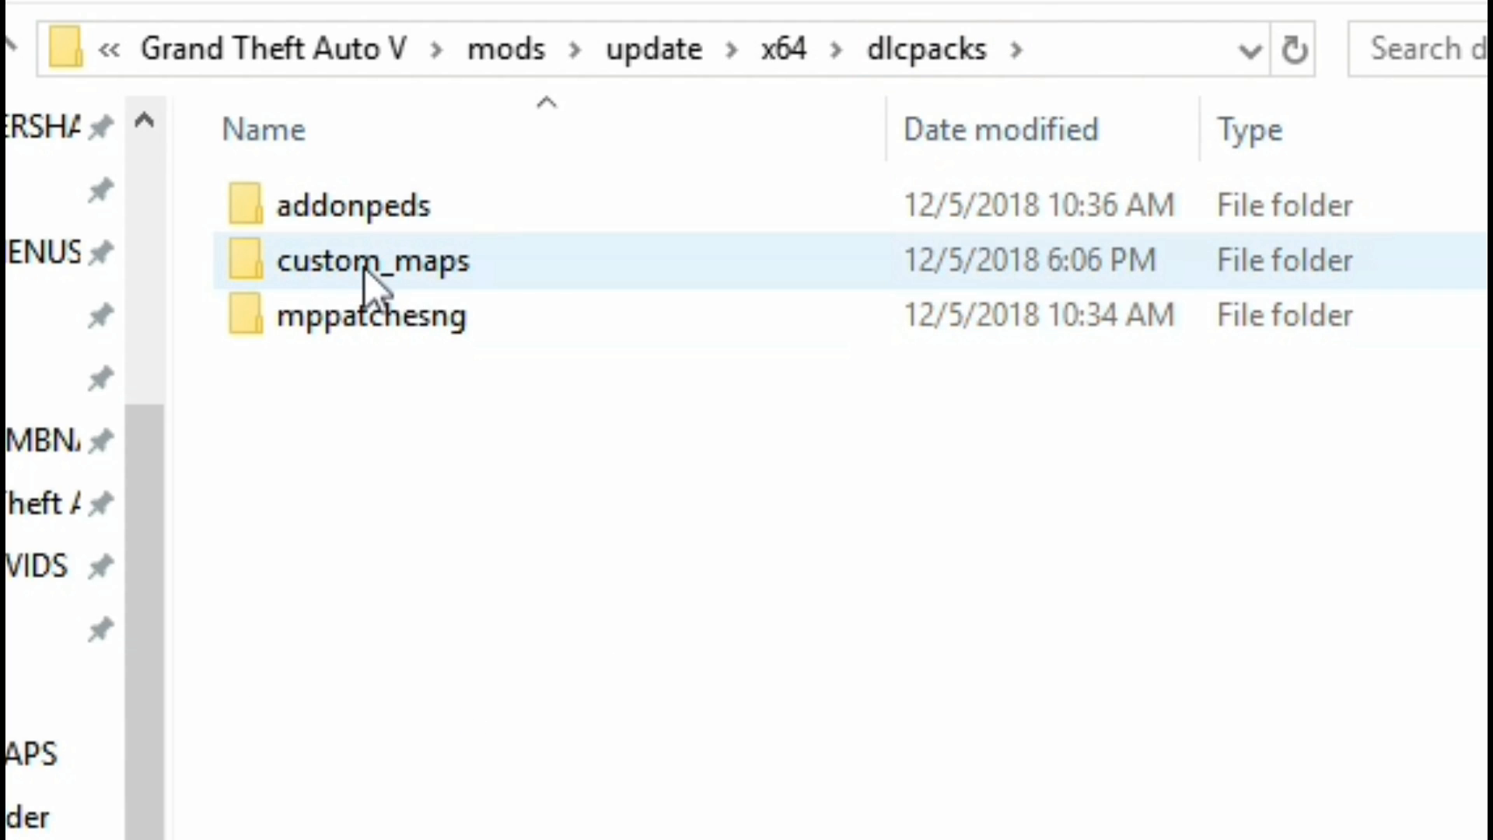
key("alt+Up")
key("alt+Up")
key("alt+Up")
key("alt+Up")
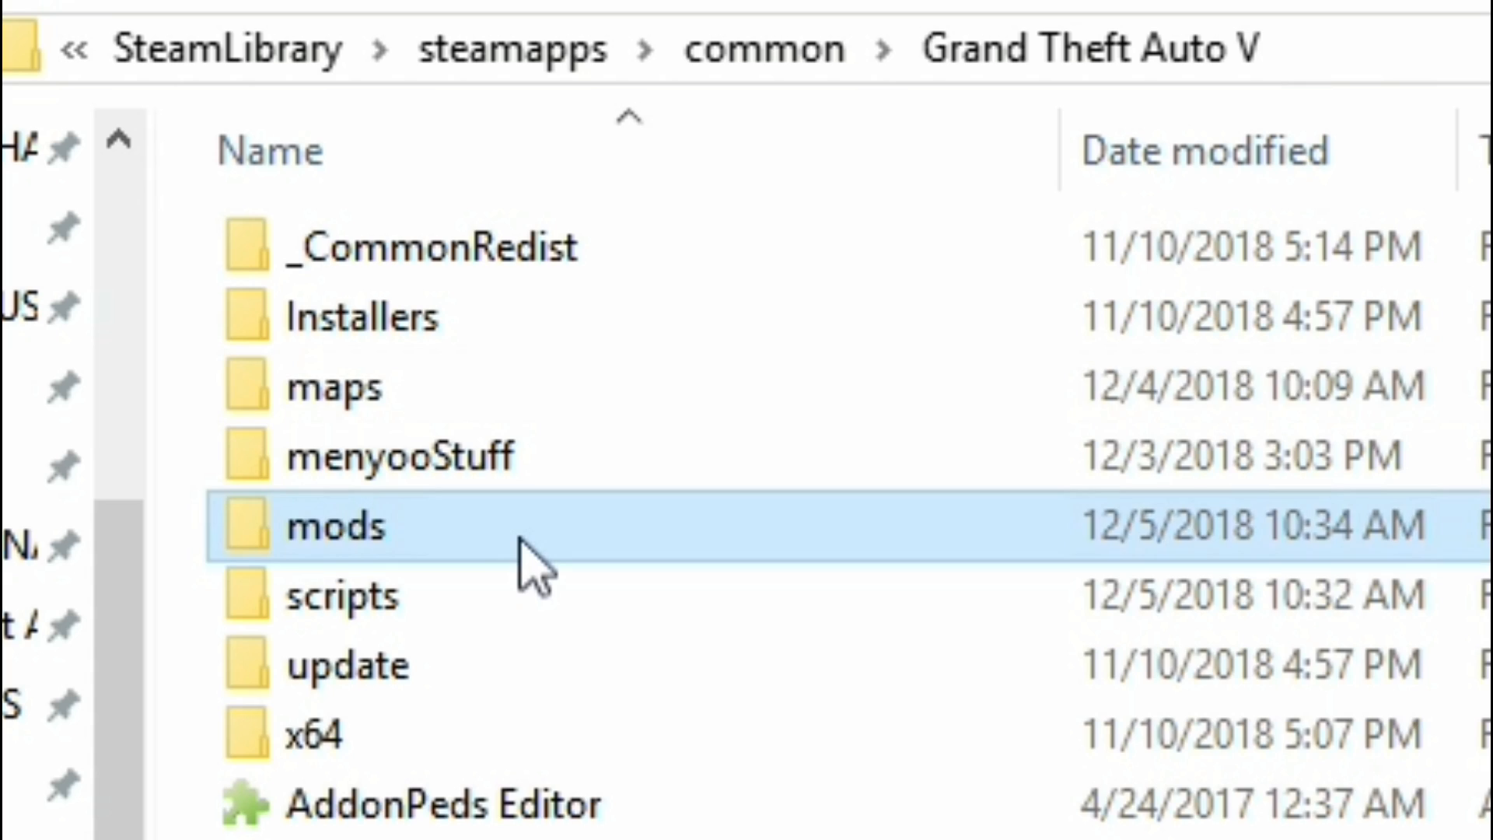
- Open the dlcpacks folder at mods/update/x64 inside Grand Theft Auto V
double_click(460, 432)
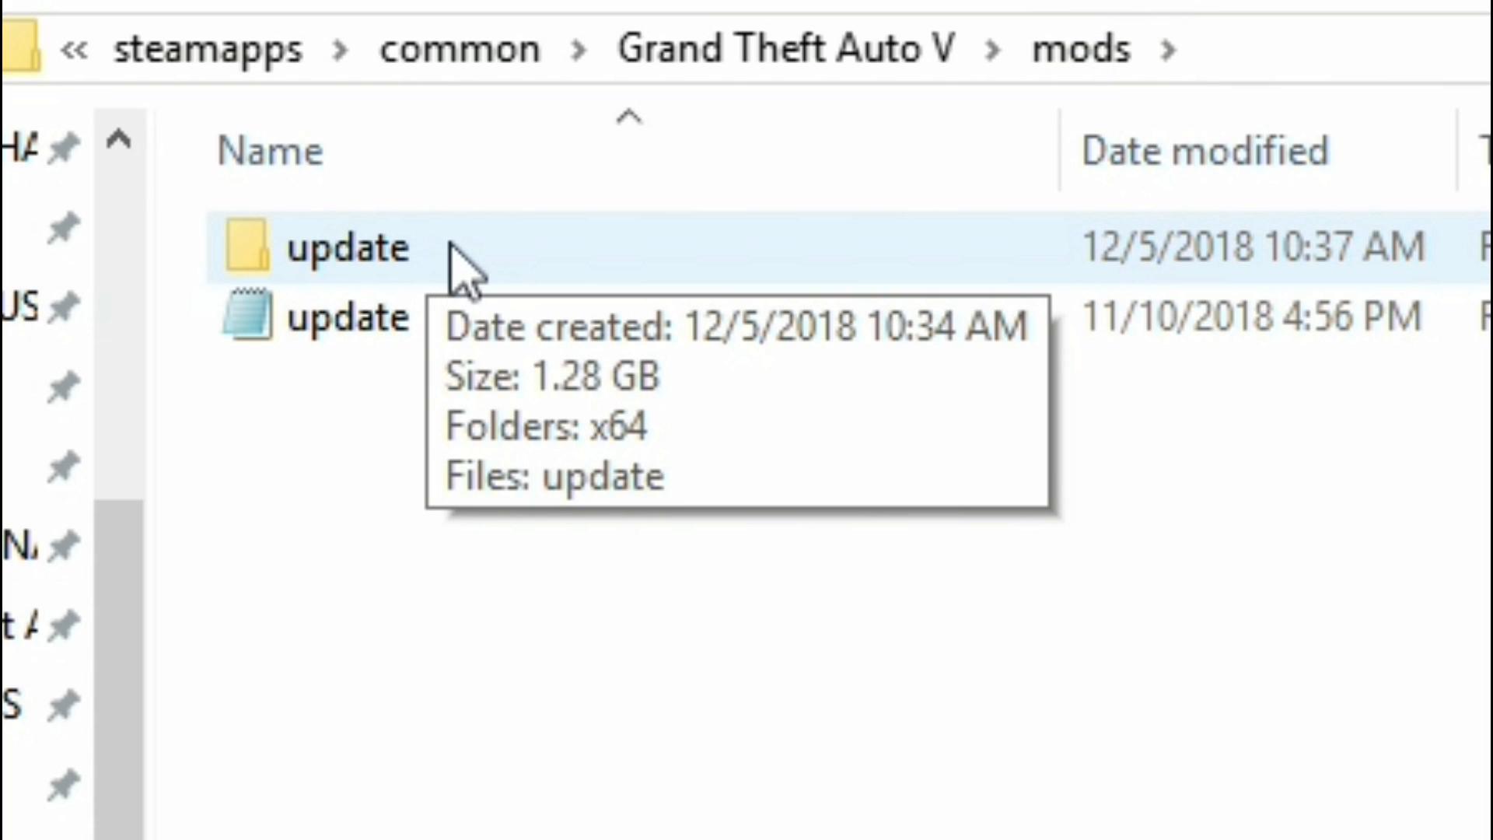
double_click(451, 242)
double_click(465, 268)
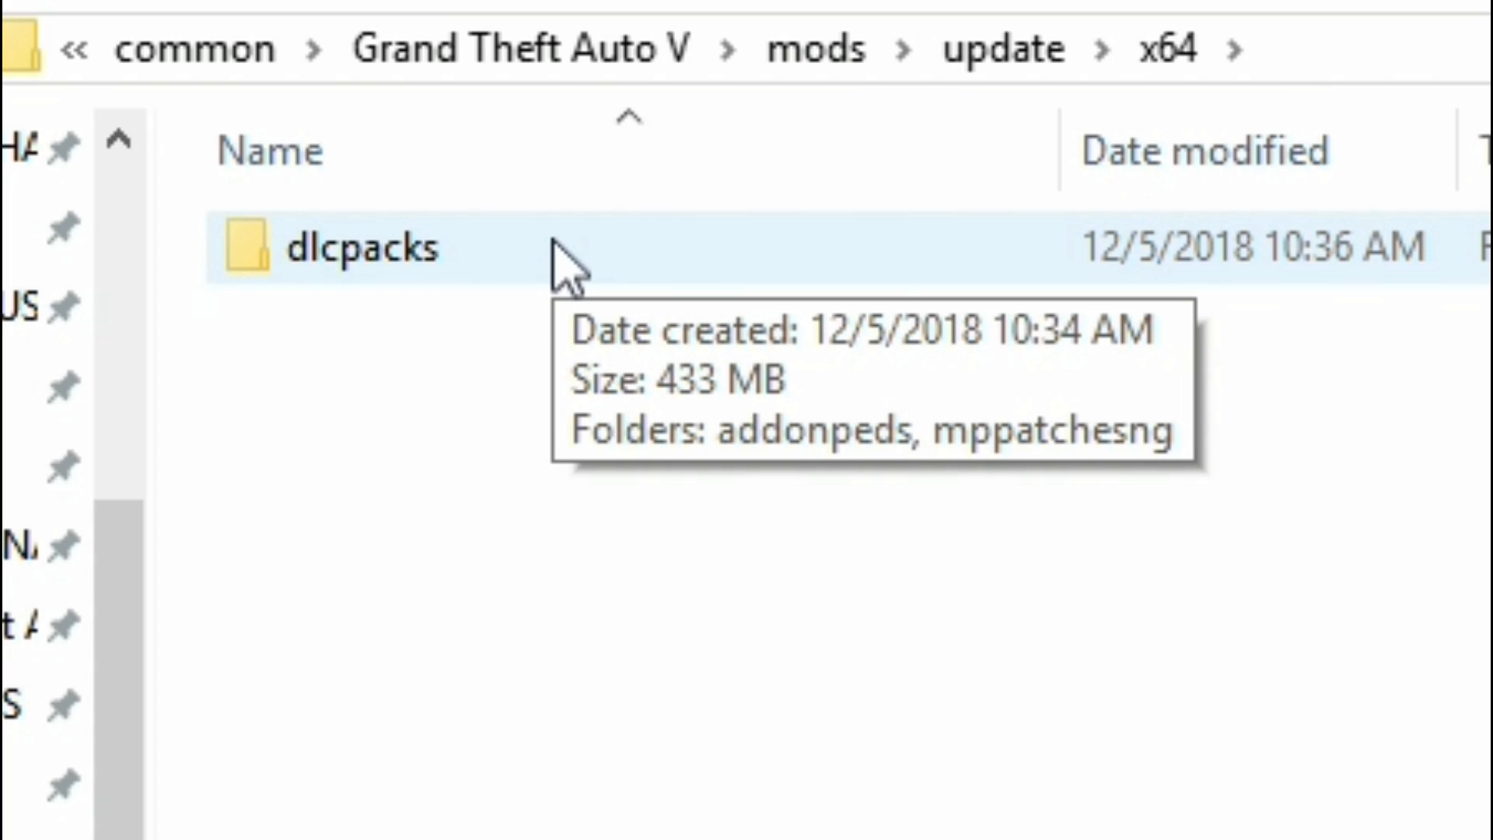
double_click(444, 265)
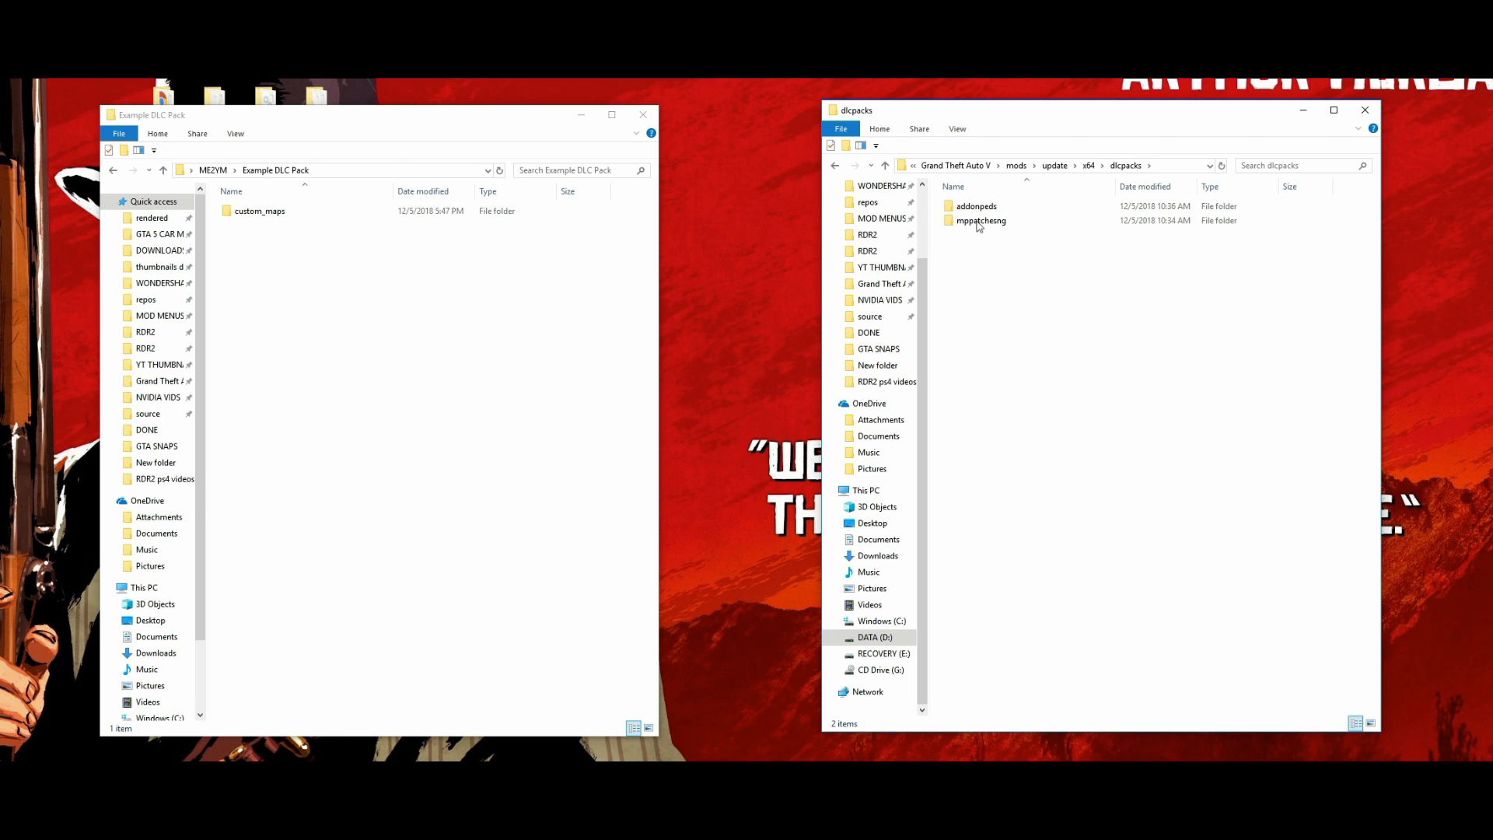
- Copy the custom_maps folder from Example DLC Pack into the mods dlcpacks folder and go back out of dlcpacks
left_click(264, 214)
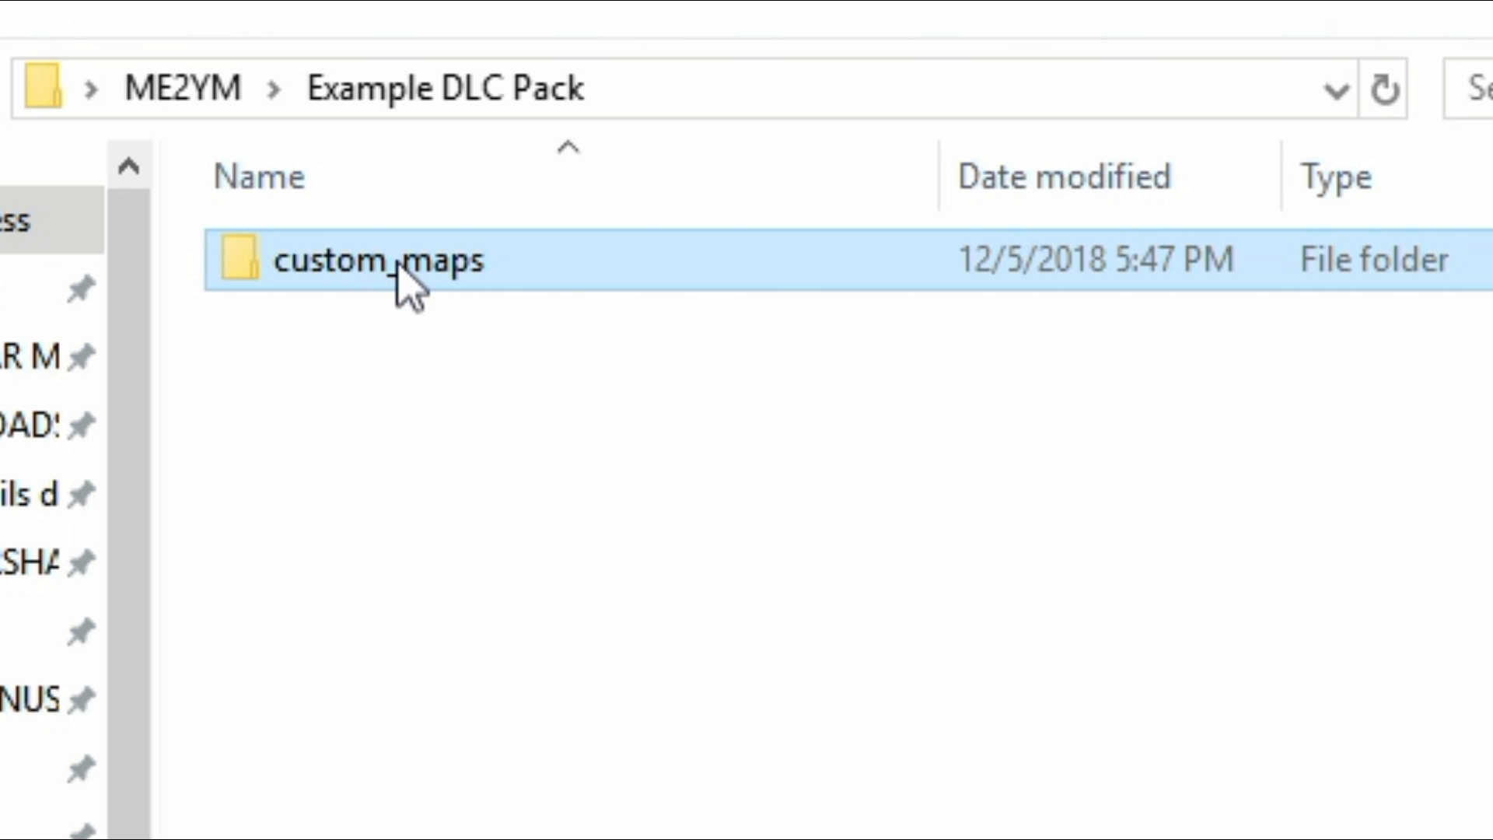
left_click_drag(523, 269, 1492, 839)
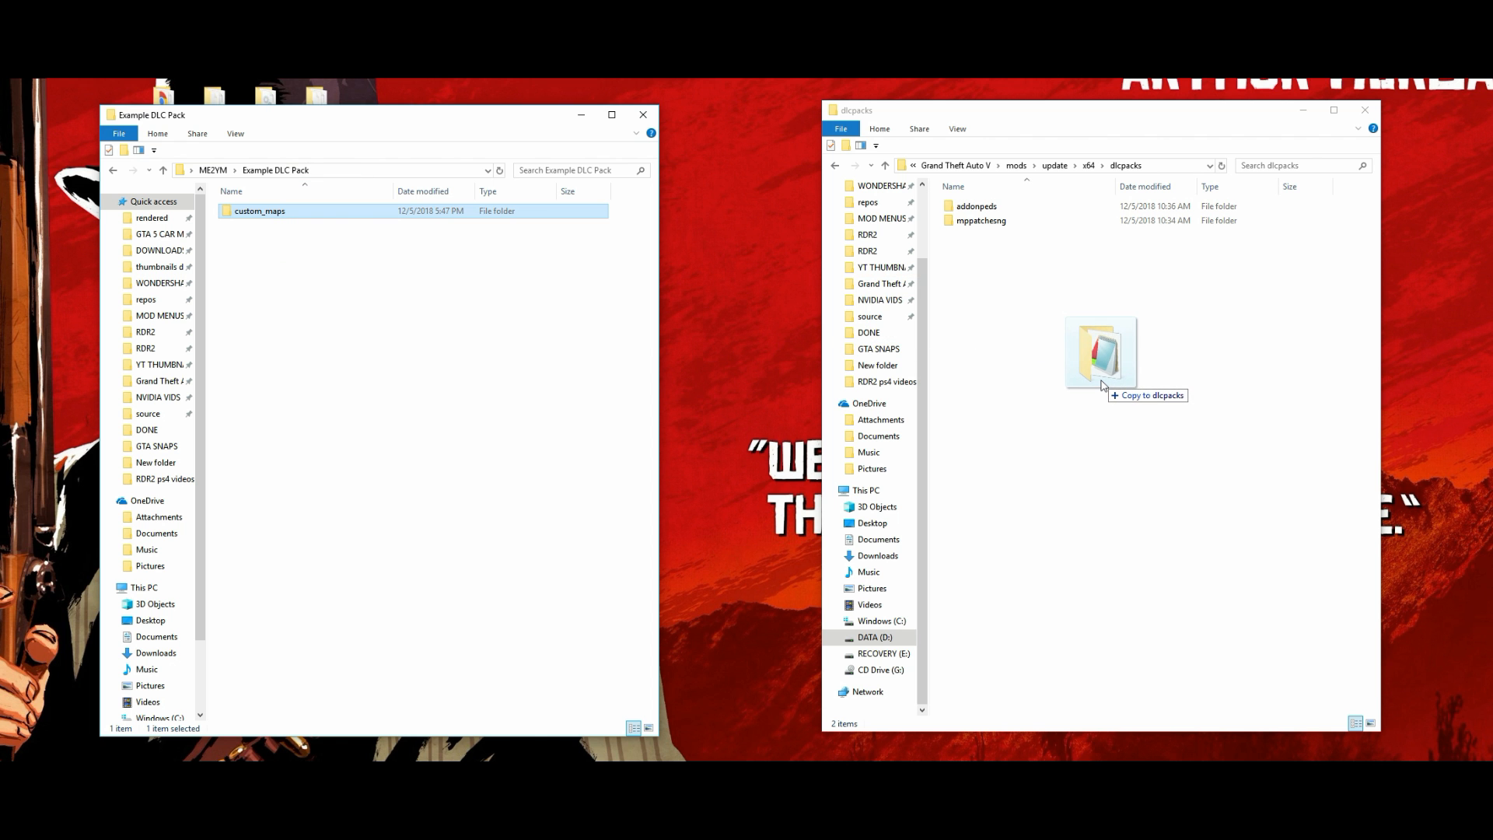
left_click_drag(1101, 384, 1104, 386)
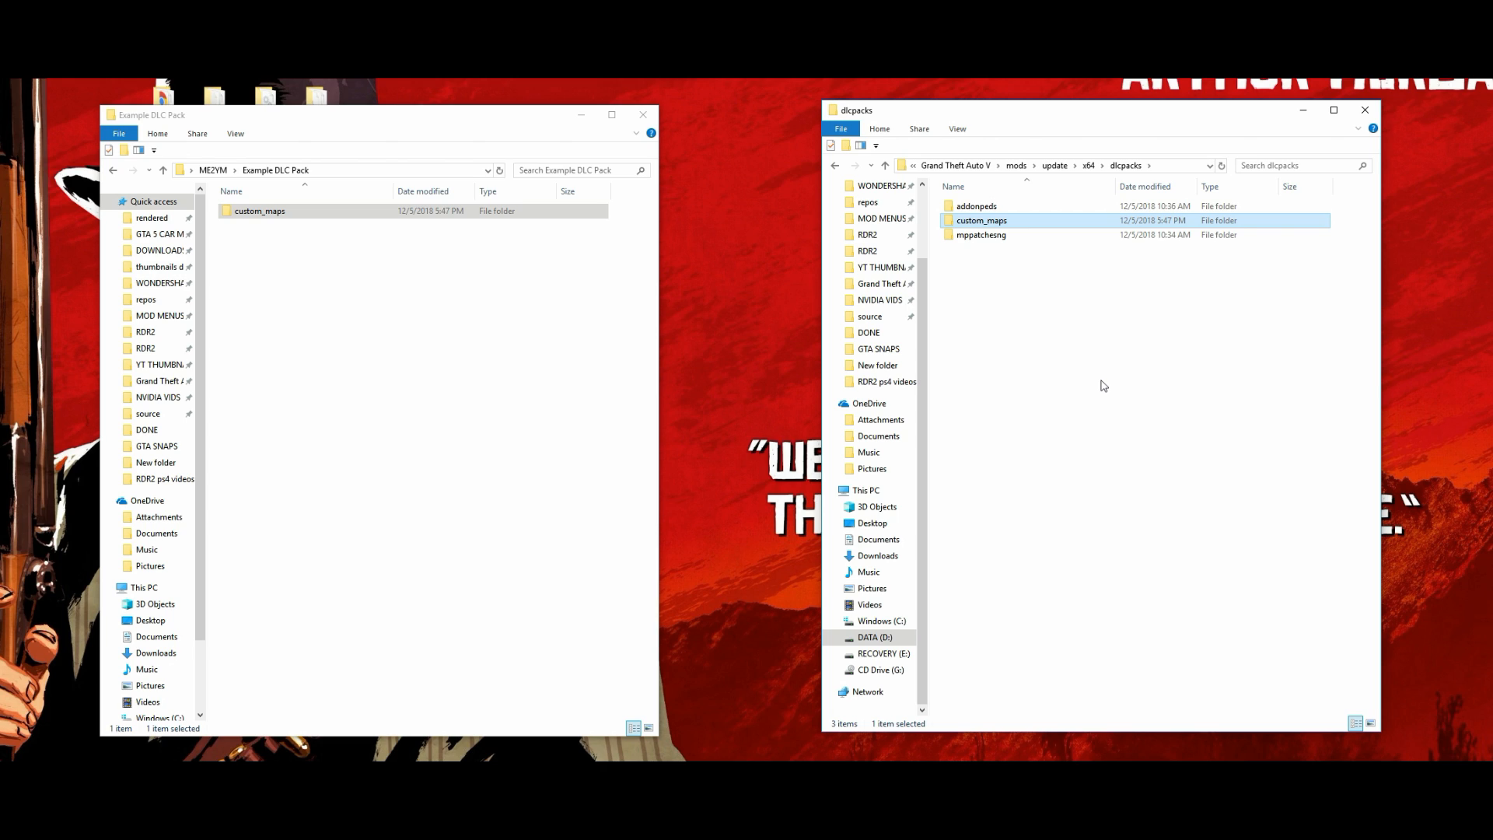
left_click(836, 167)
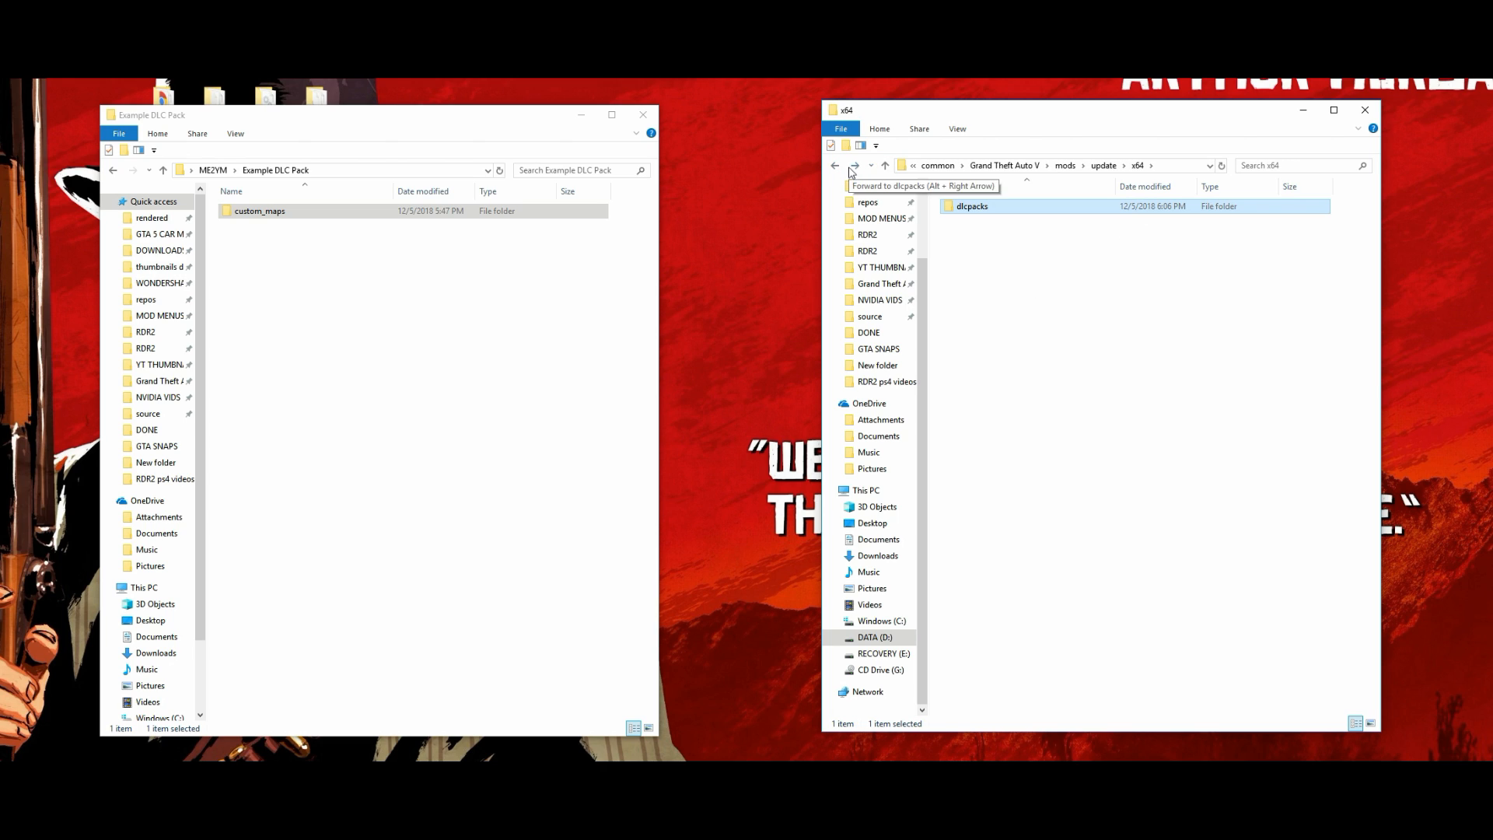
left_click(833, 168)
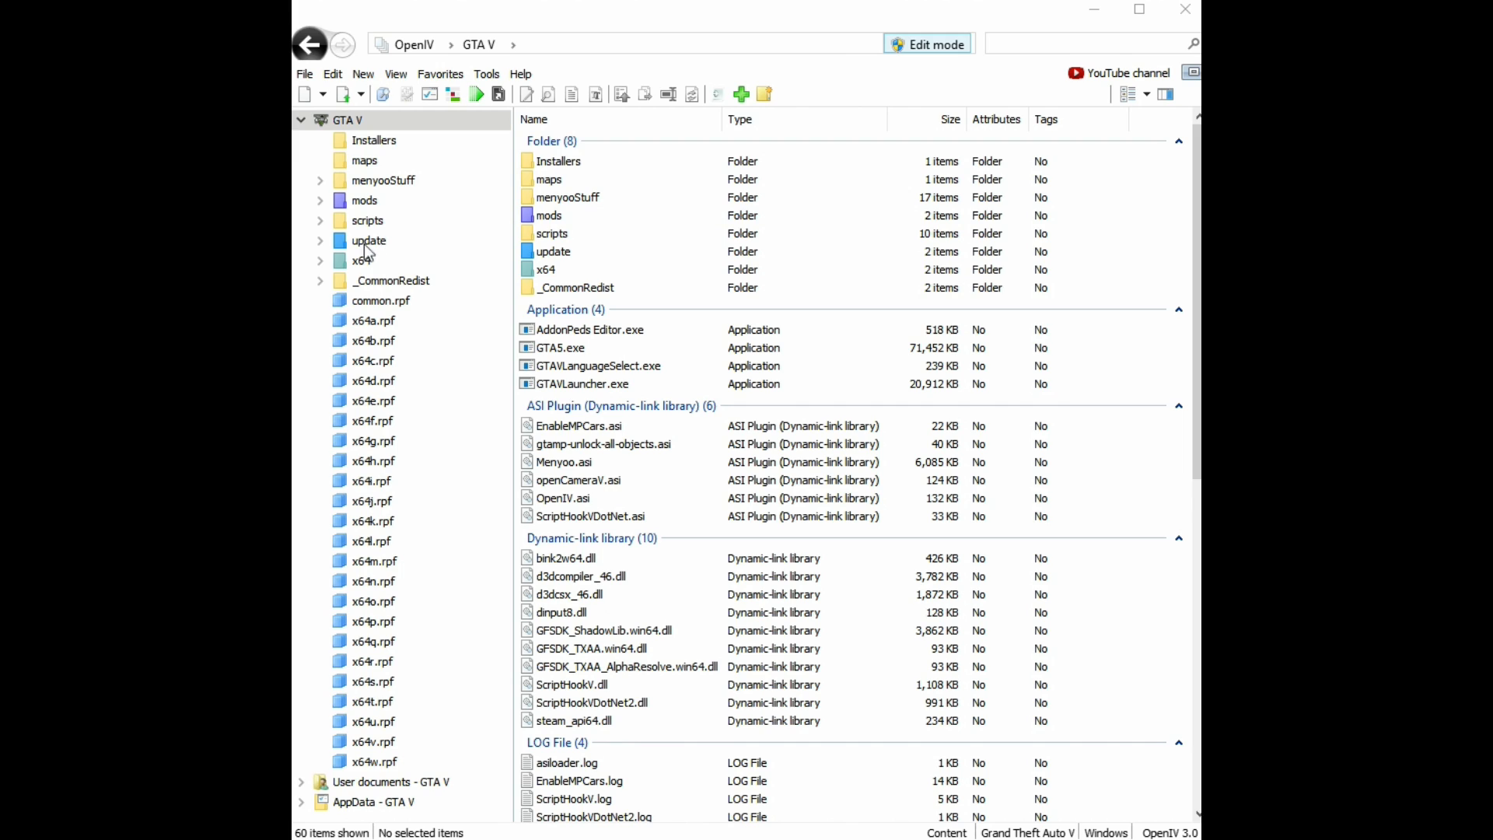
- In OpenIV, open update.rpf from the update folder, show it in the mods folder and open its common/data folder
left_click(365, 242)
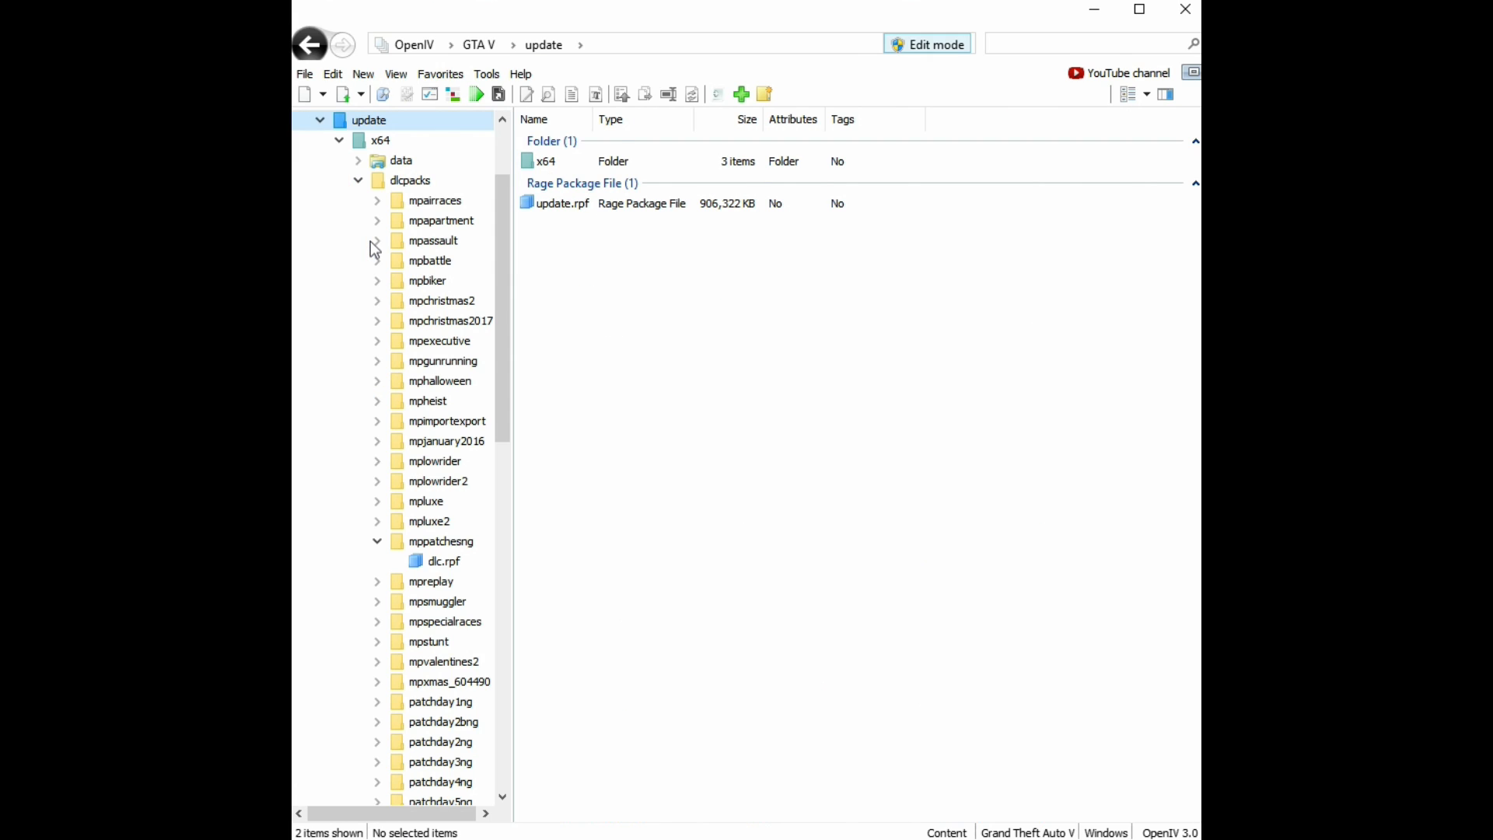
double_click(584, 207)
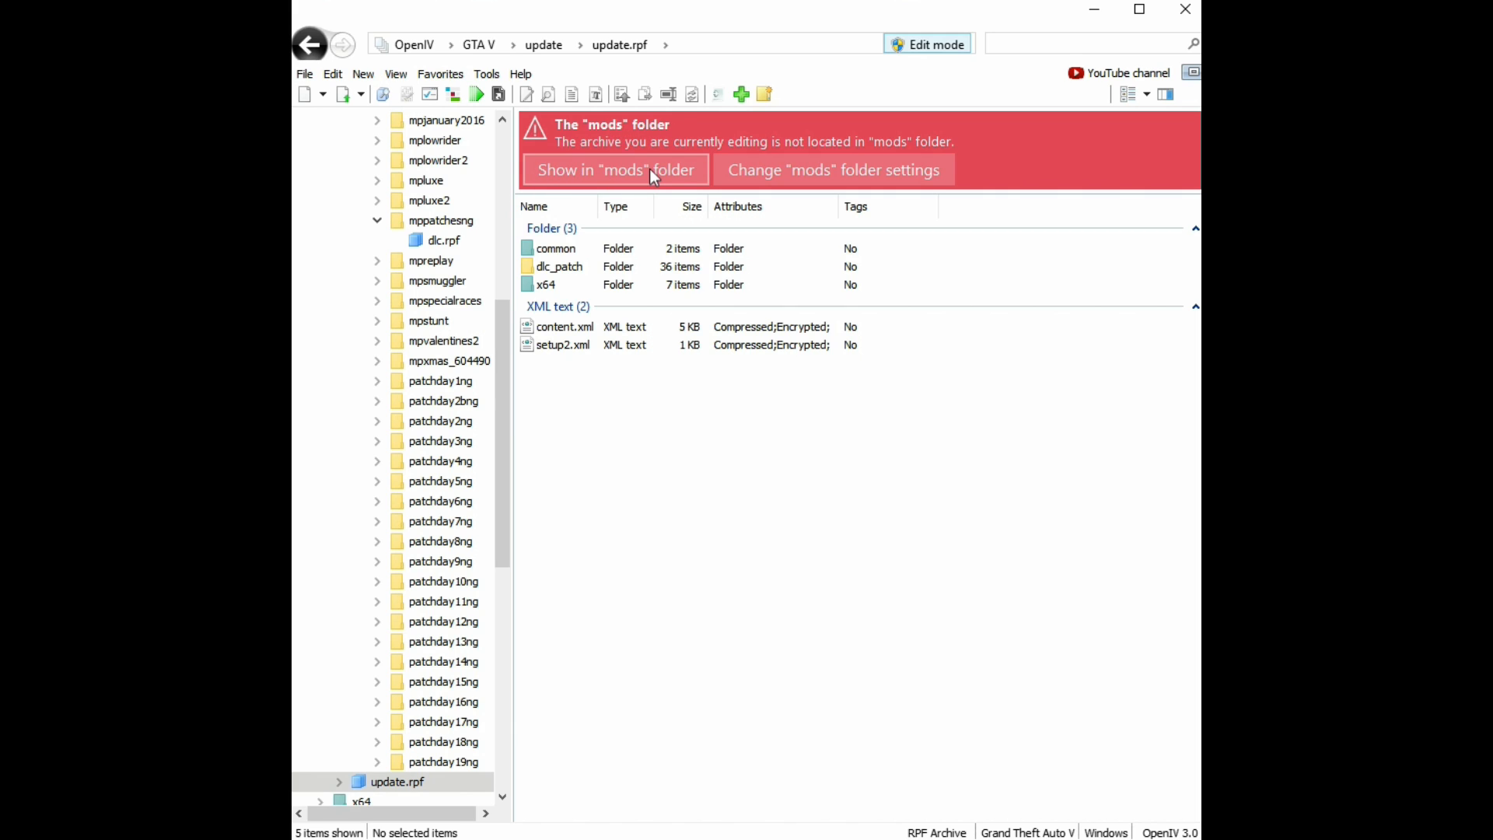
left_click(558, 173)
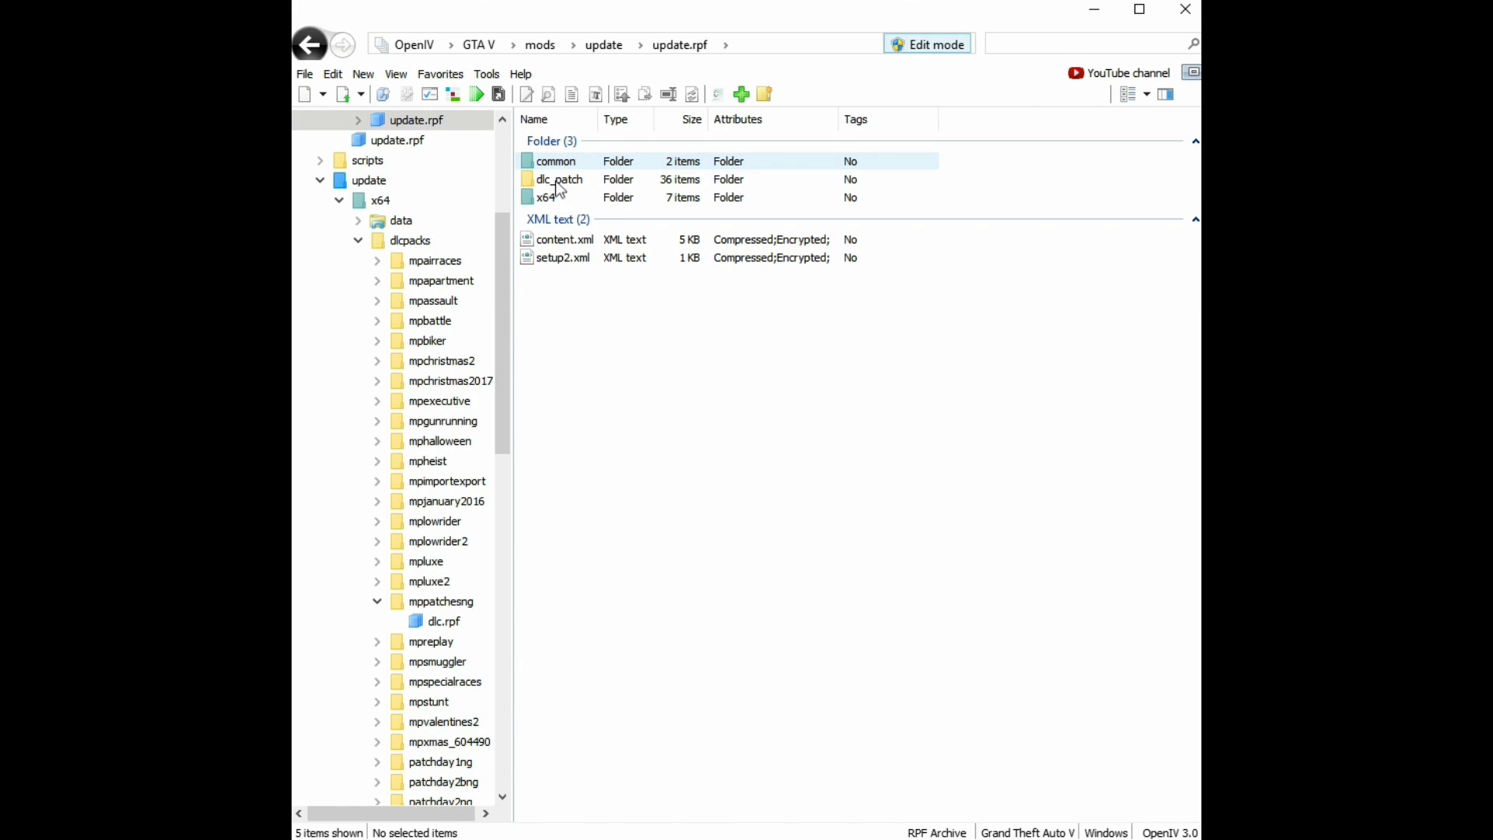
left_click(595, 161)
double_click(595, 161)
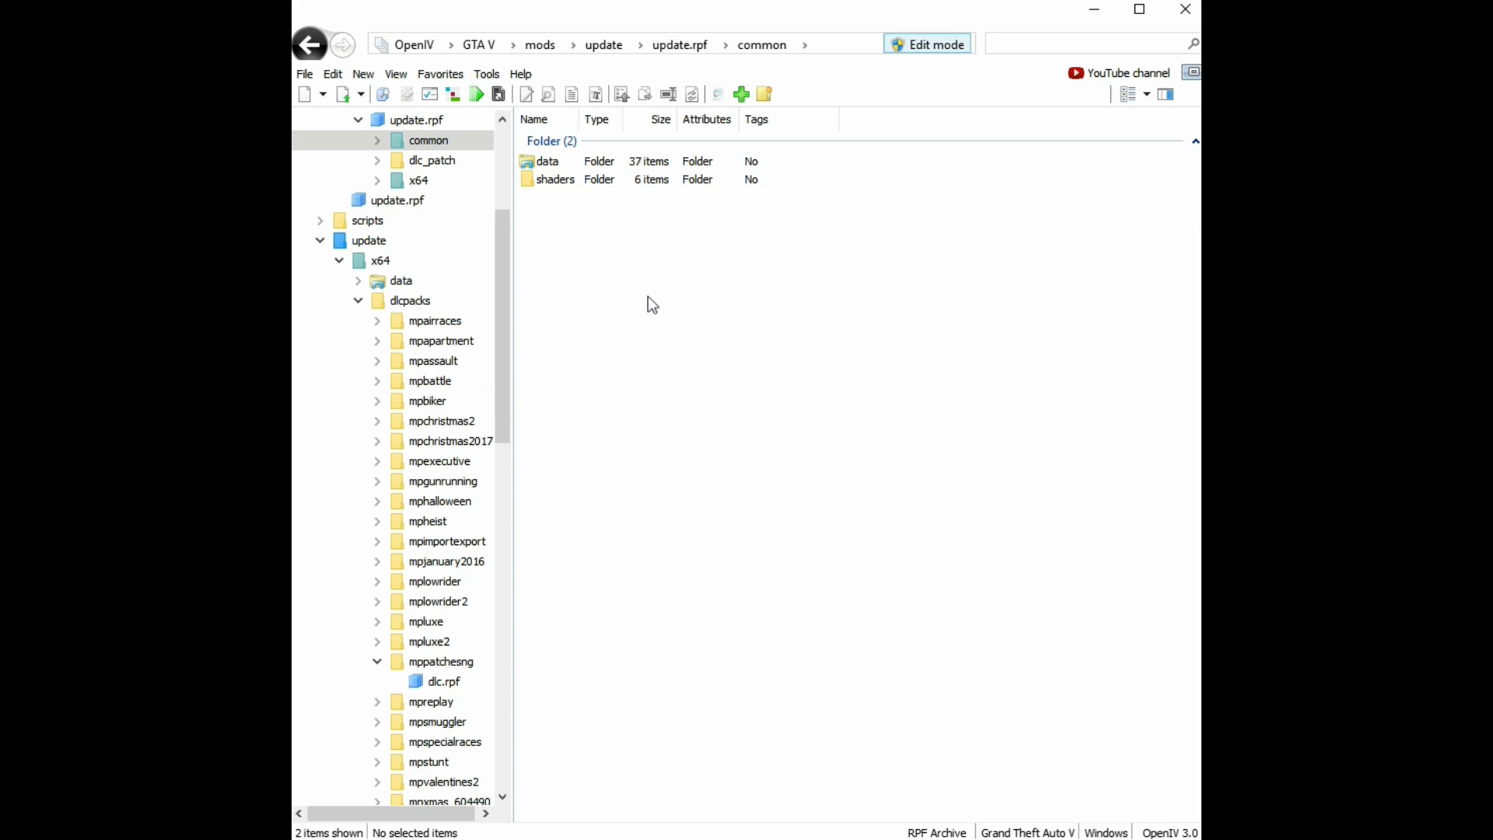
double_click(569, 163)
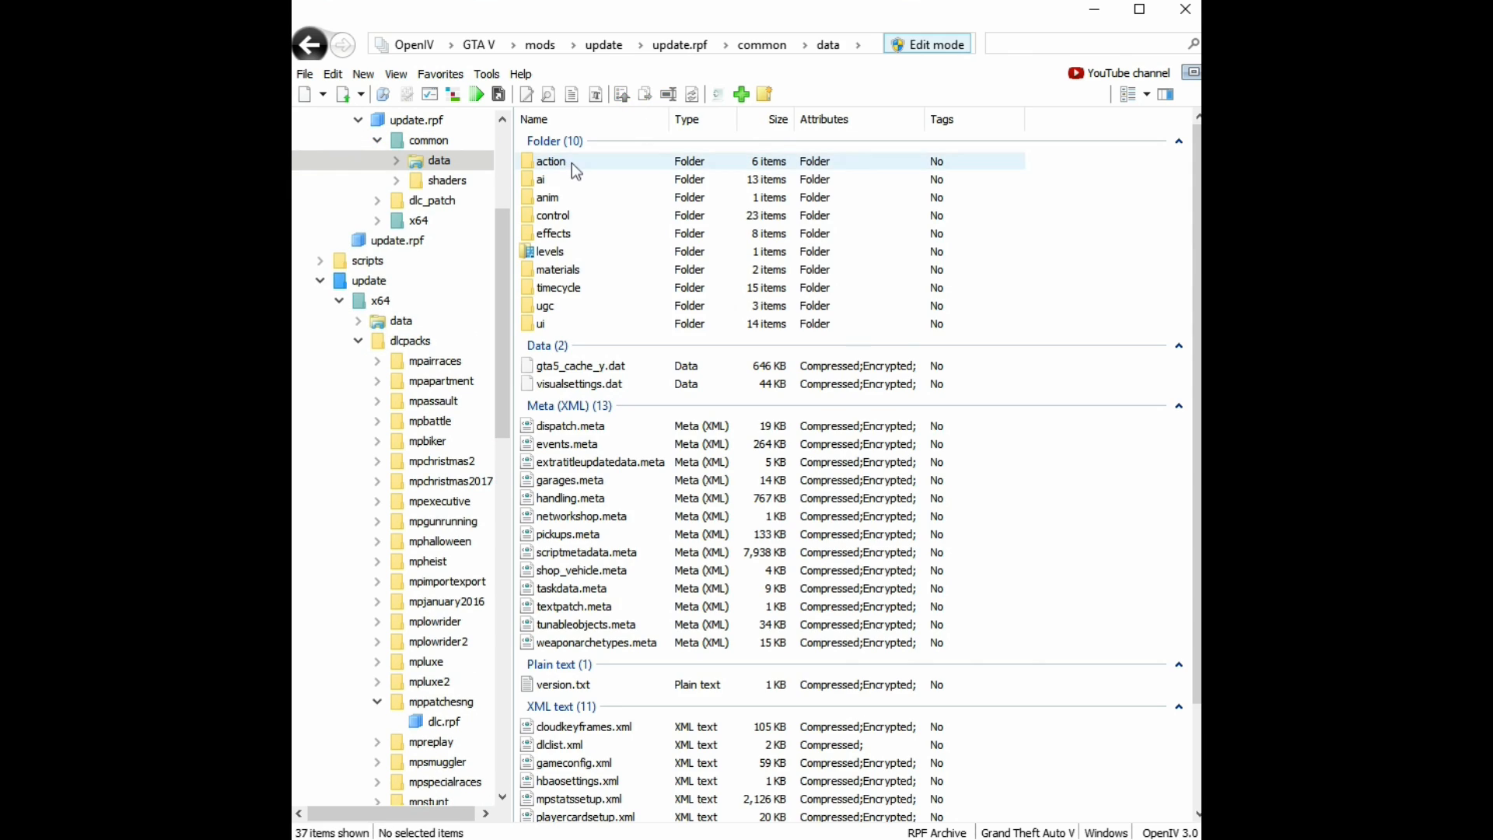
- Open dlclist.xml from the common/data folder of the mods update.rpf for editing
scroll(612, 517, "down", 2)
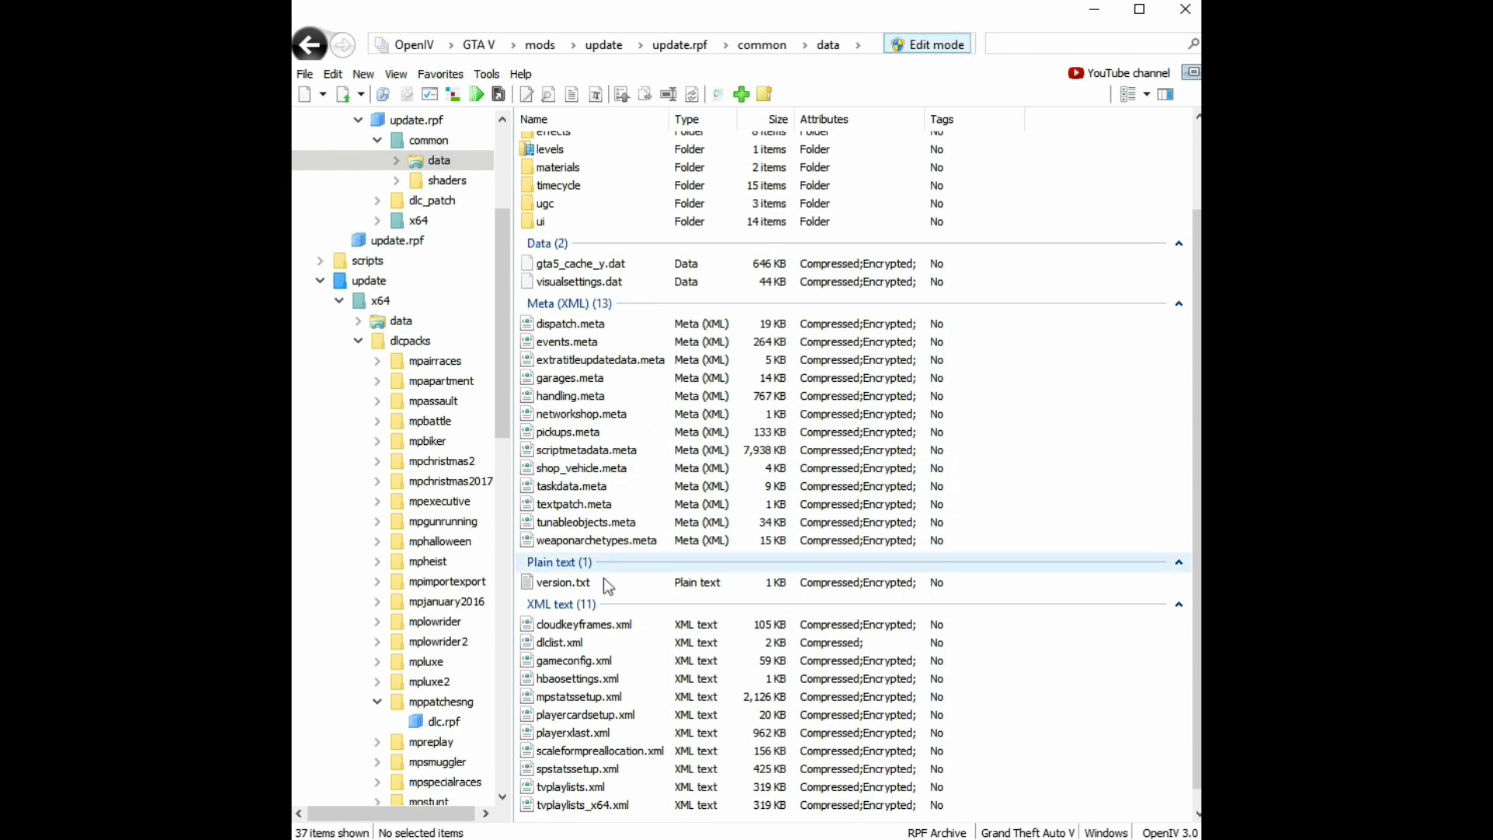
left_click(591, 647)
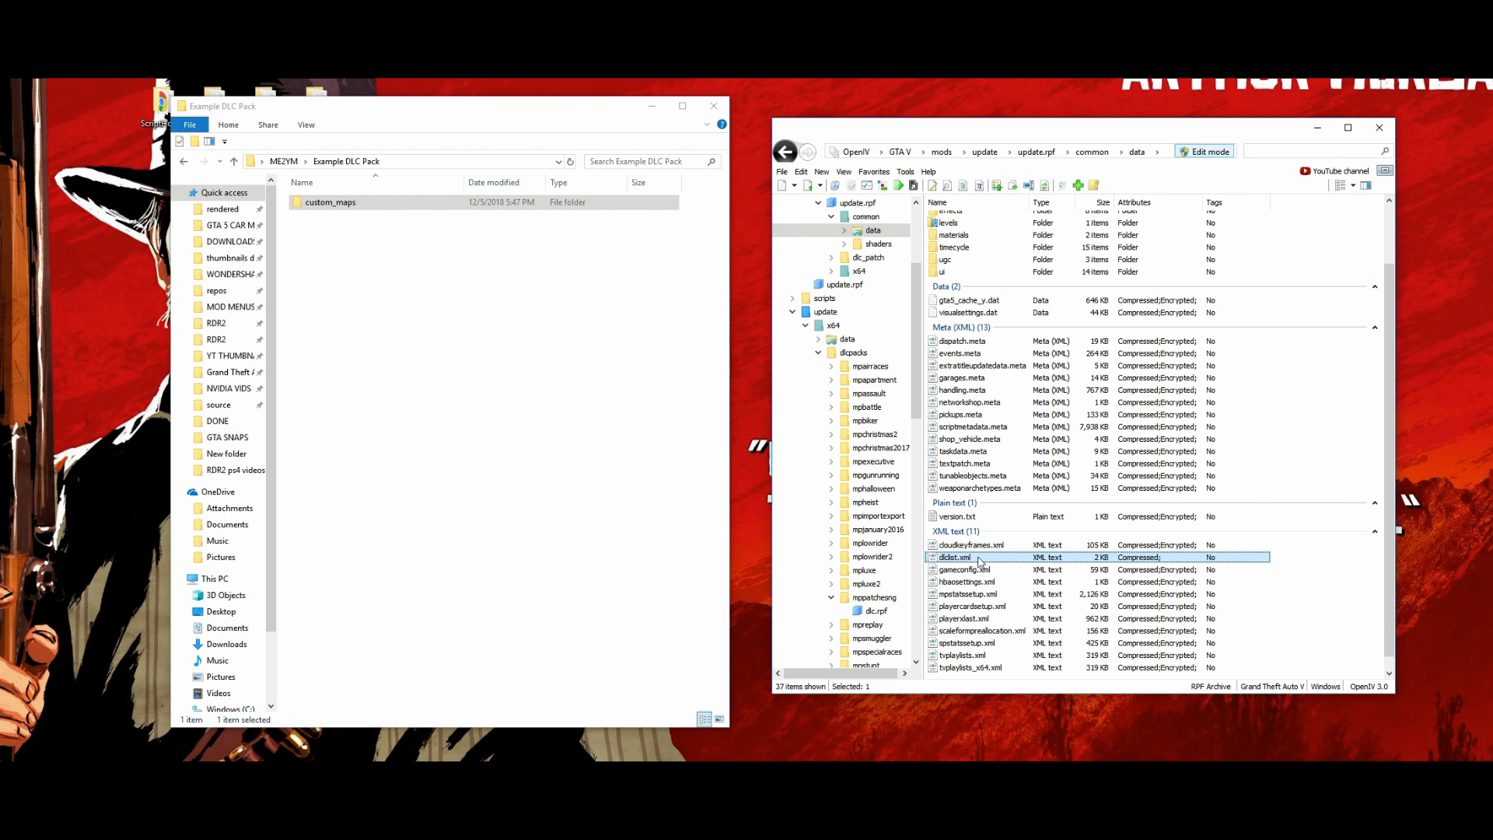
right_click(594, 642)
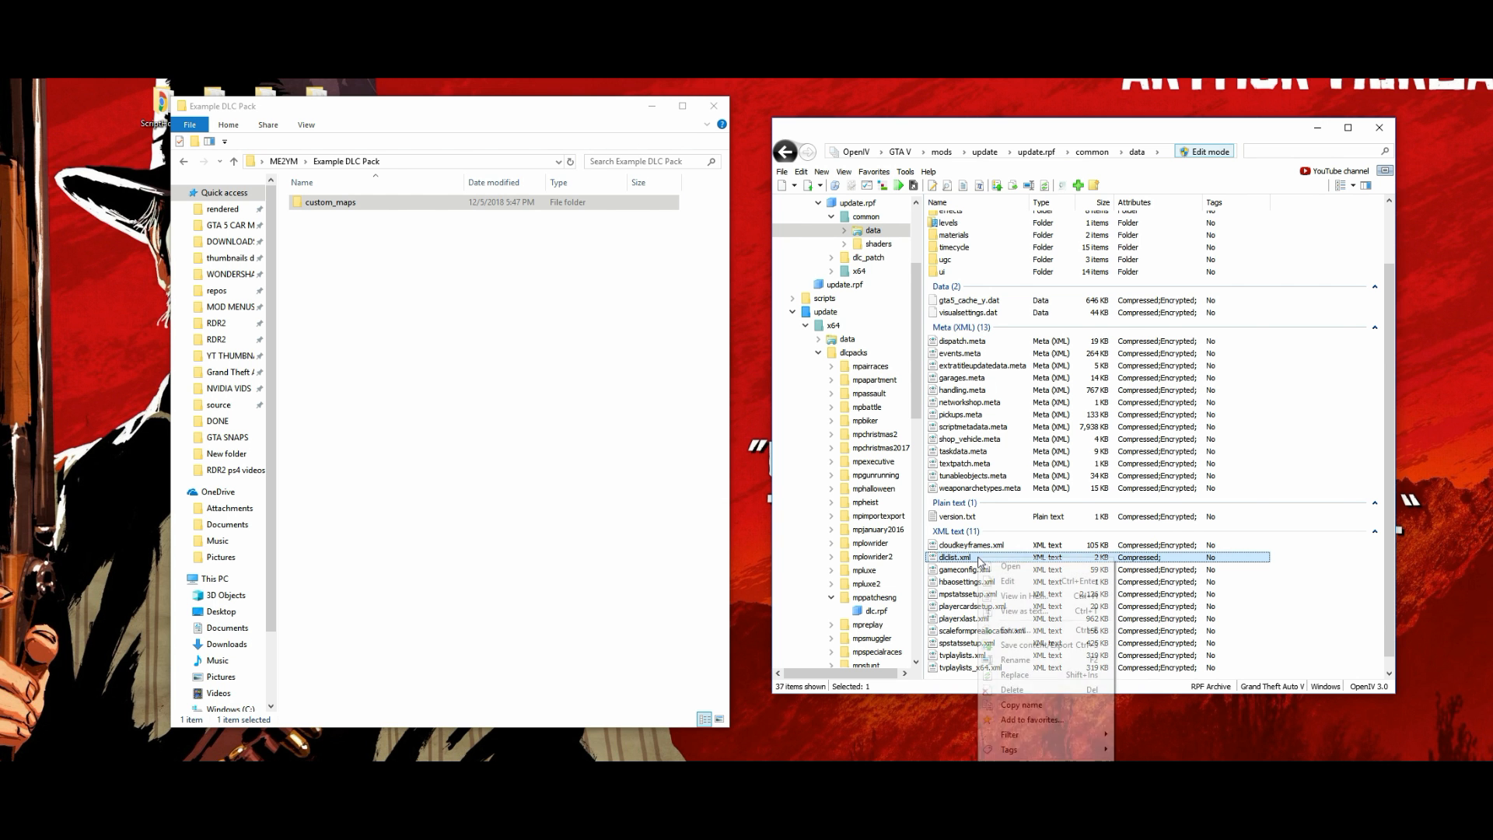
left_click(1025, 585)
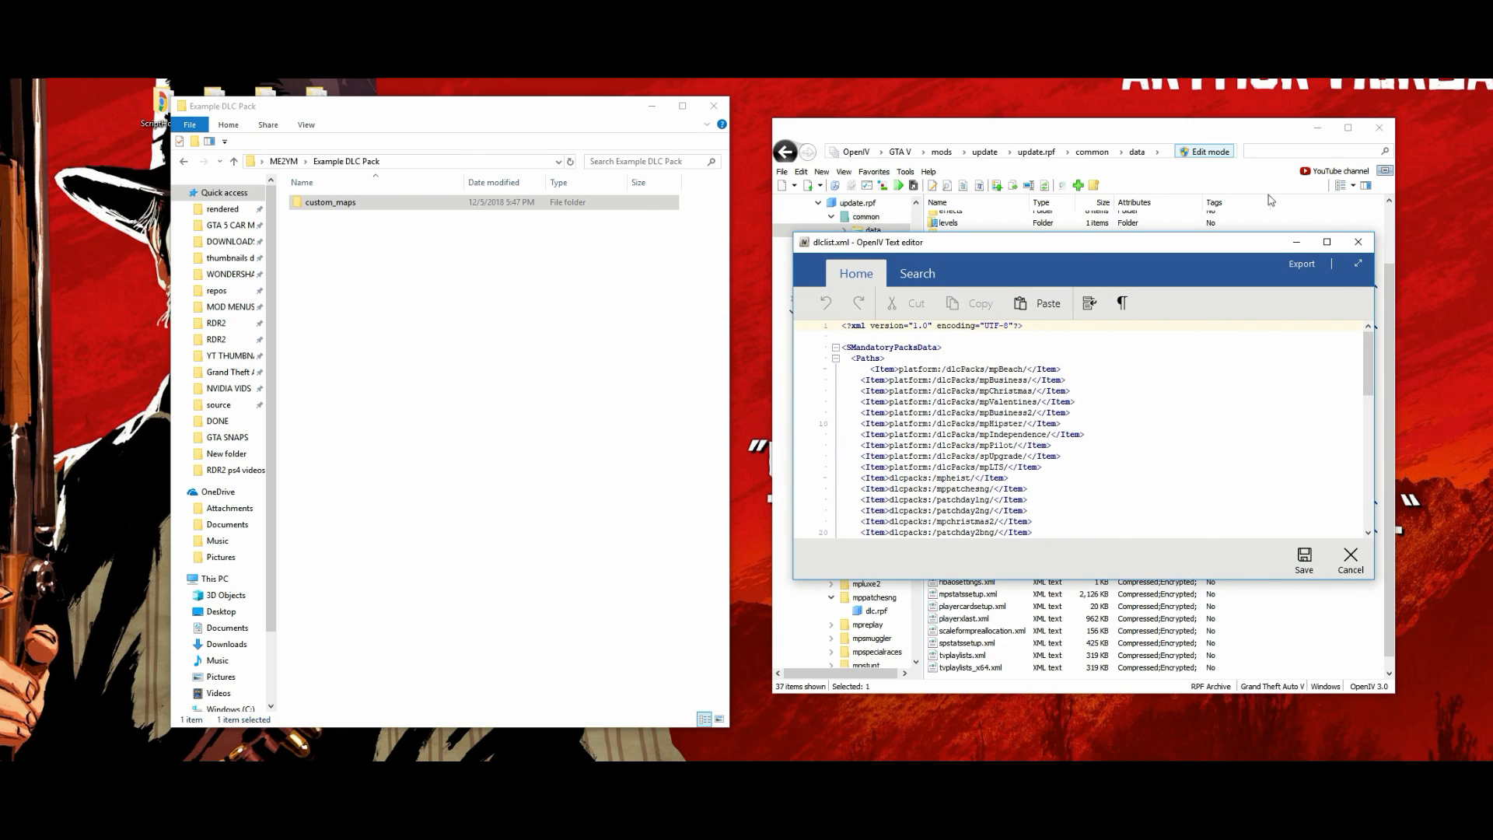
- Duplicate the dlcpacks:/addonpeds/ item line onto a new line directly below it, before the closing Paths tag
left_click_drag(1369, 364, 1371, 483)
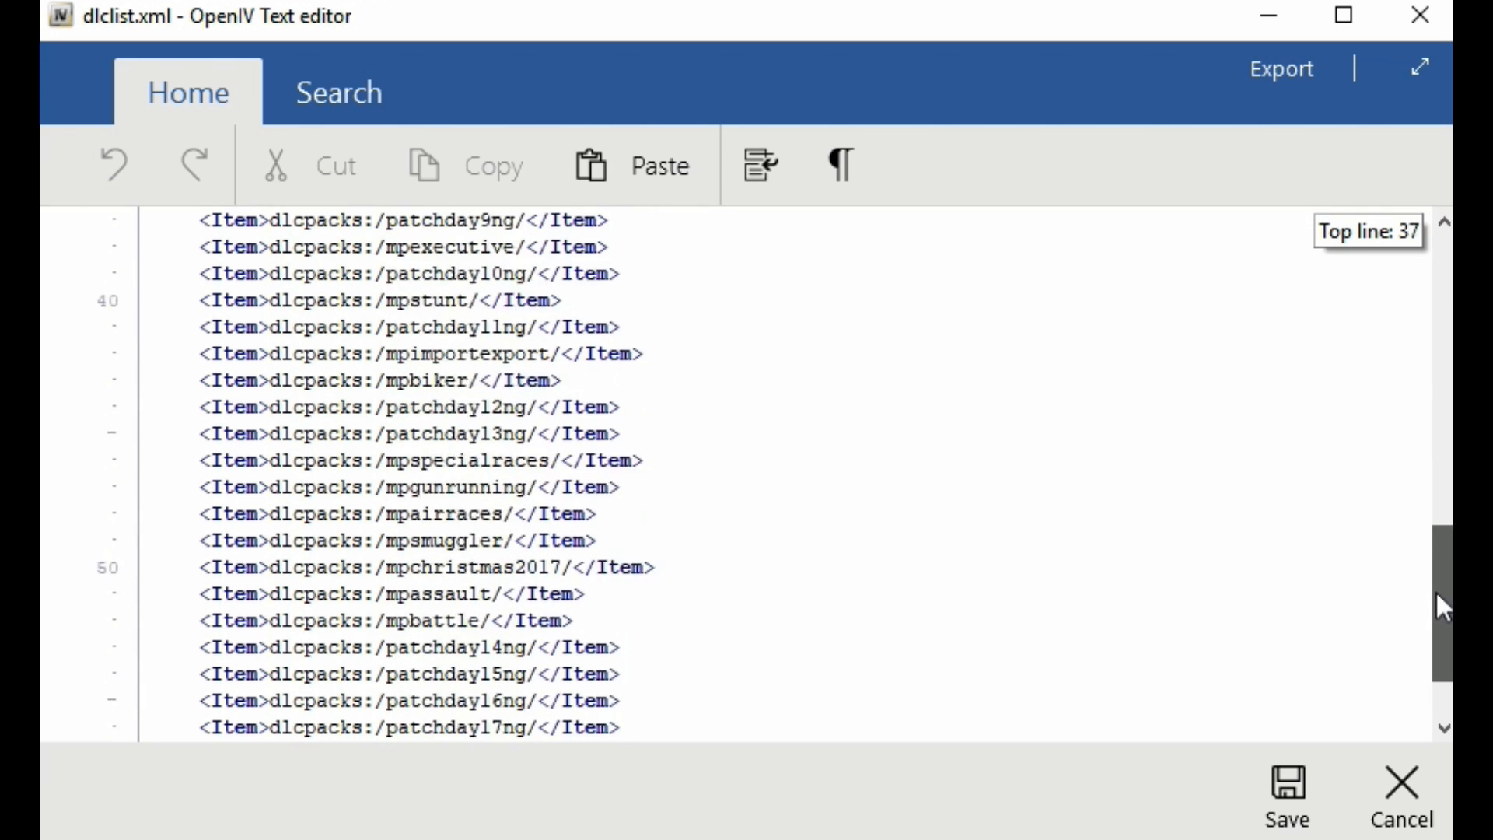
left_click_drag(1443, 607, 1443, 639)
left_click(591, 676)
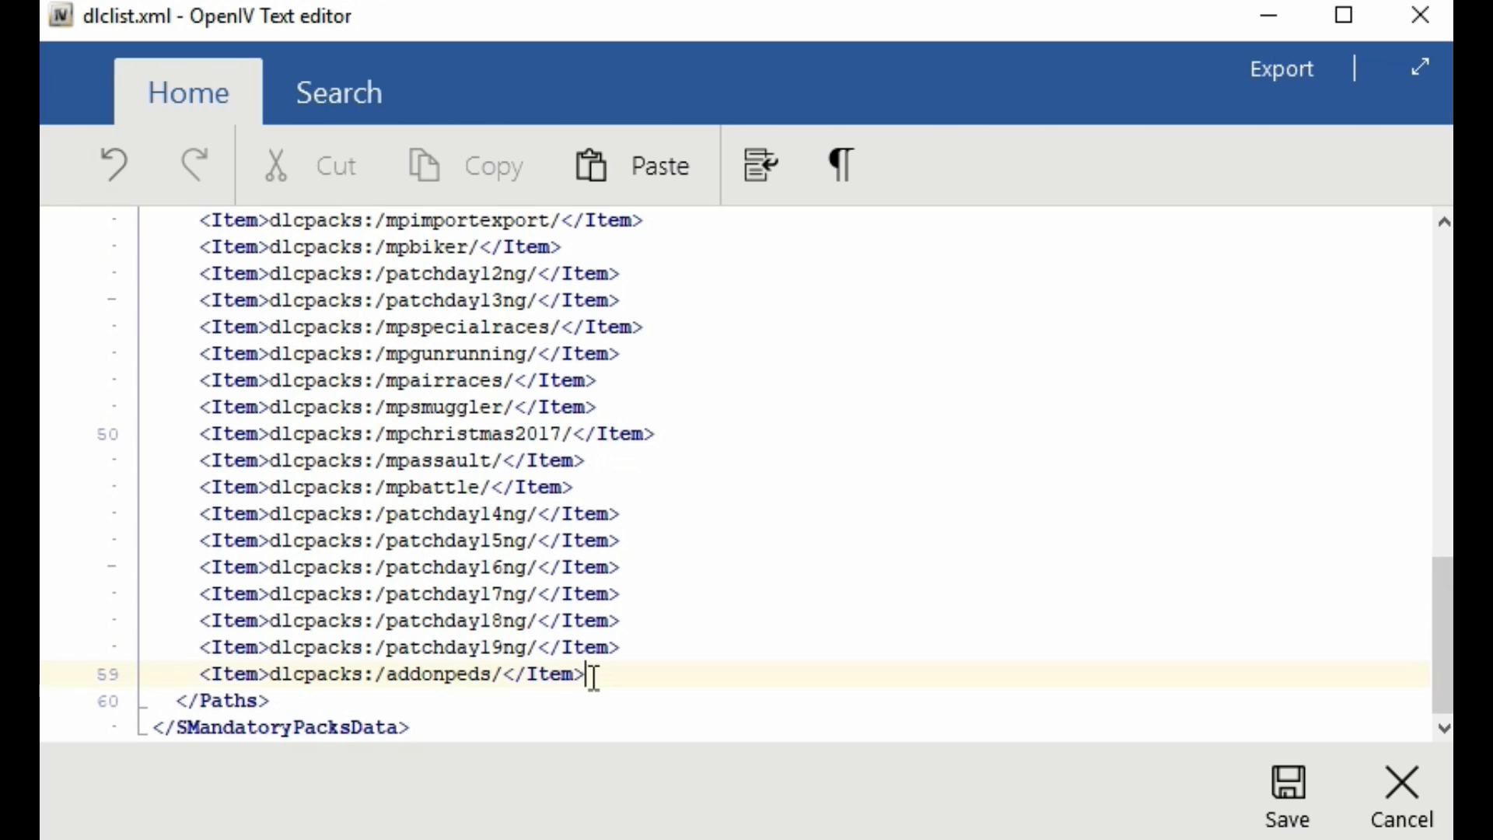
left_click_drag(591, 676, 204, 685)
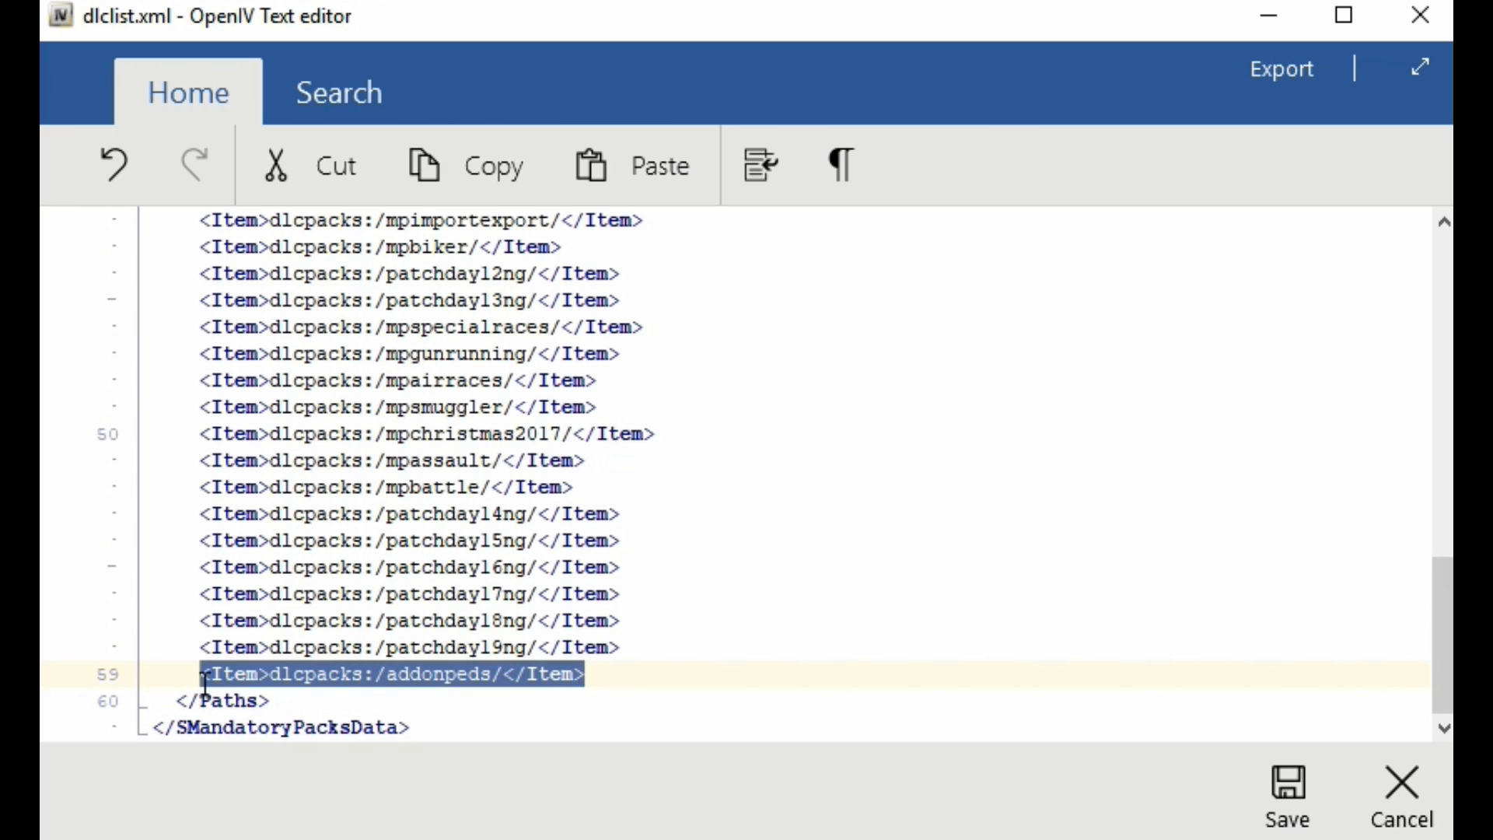
right_click(240, 670)
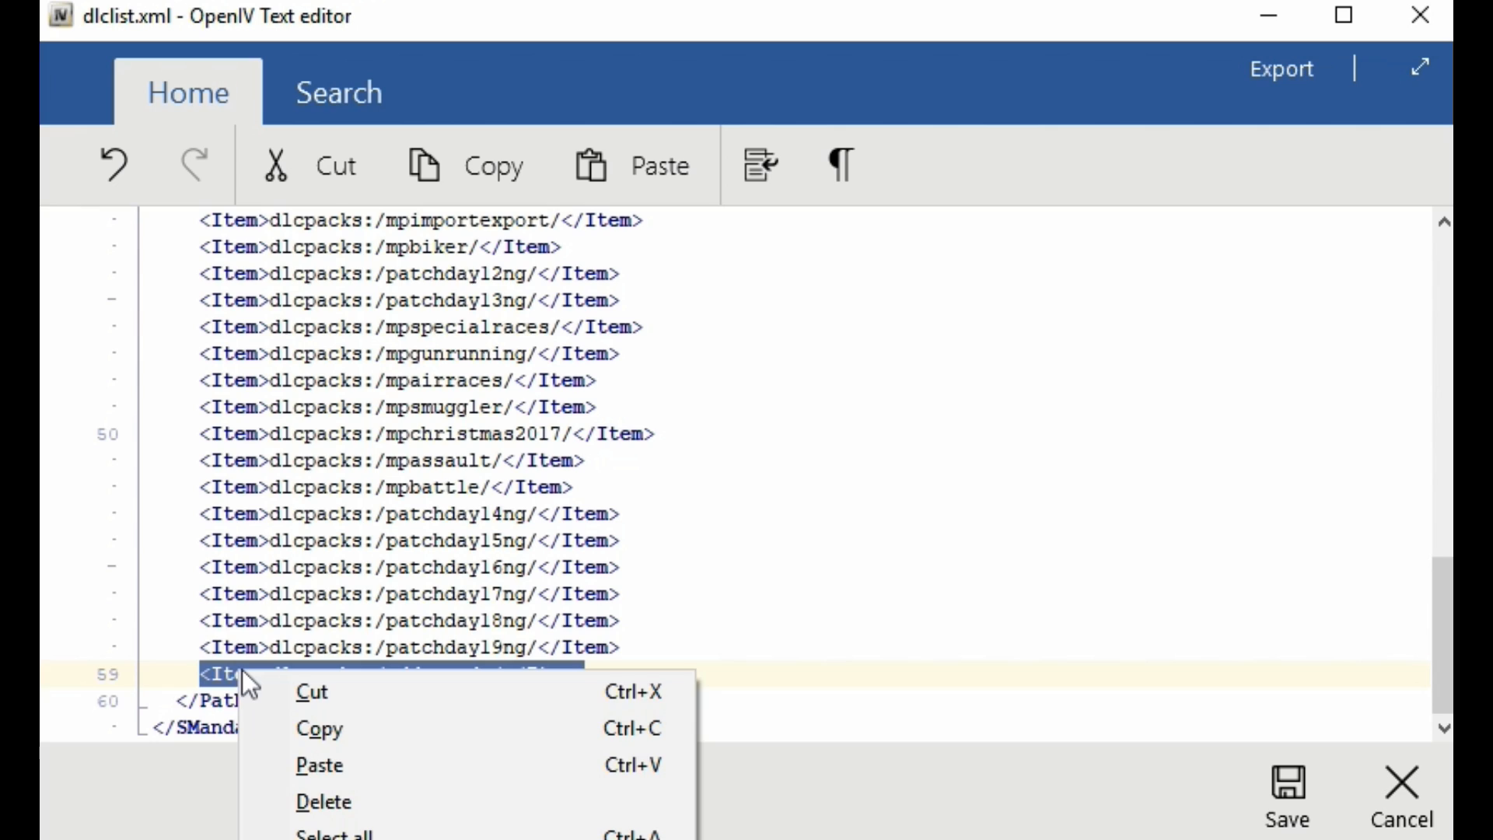
left_click(339, 730)
left_click(606, 672)
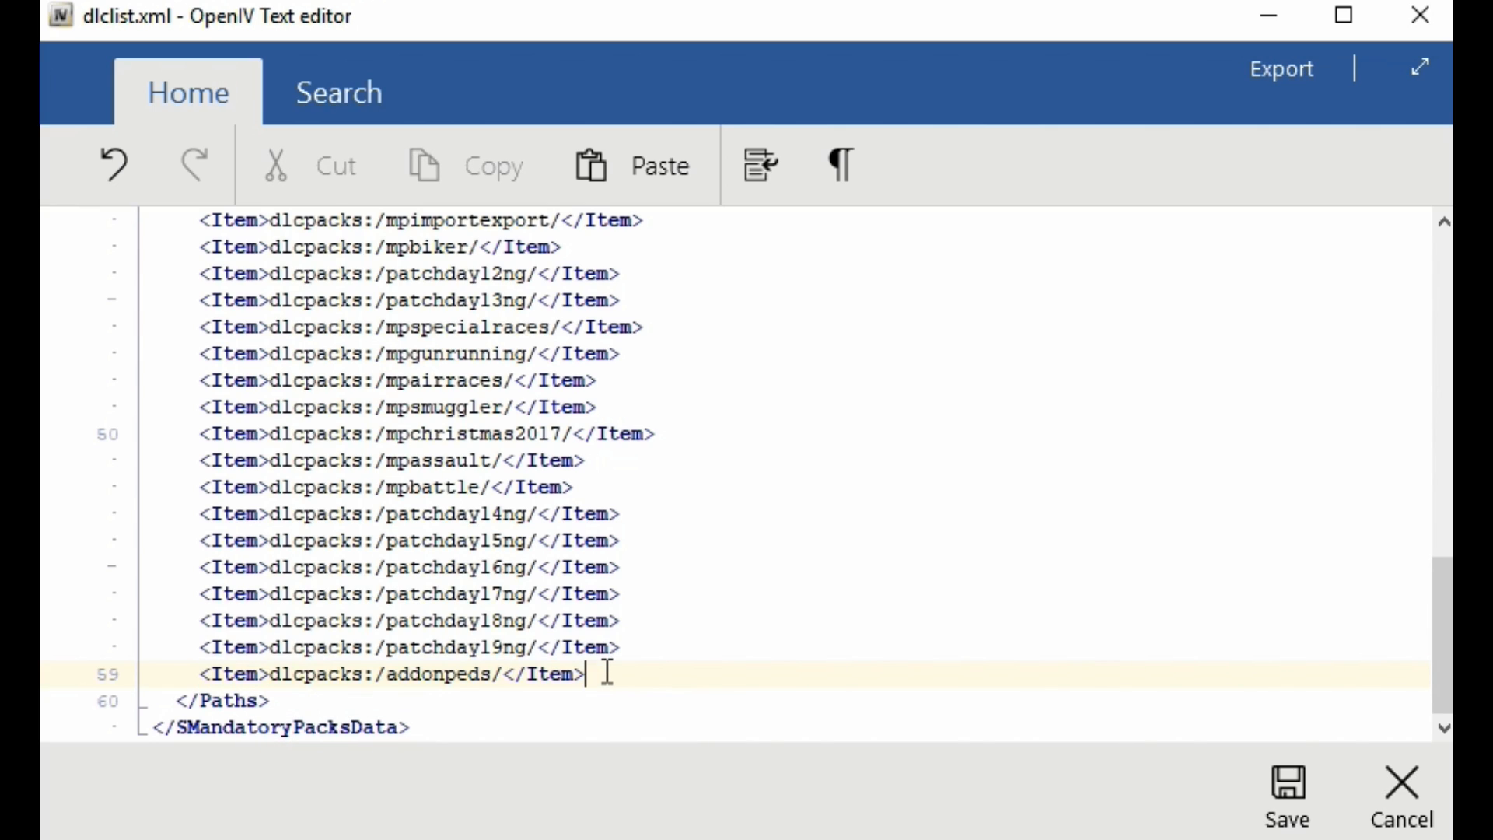
key("Return")
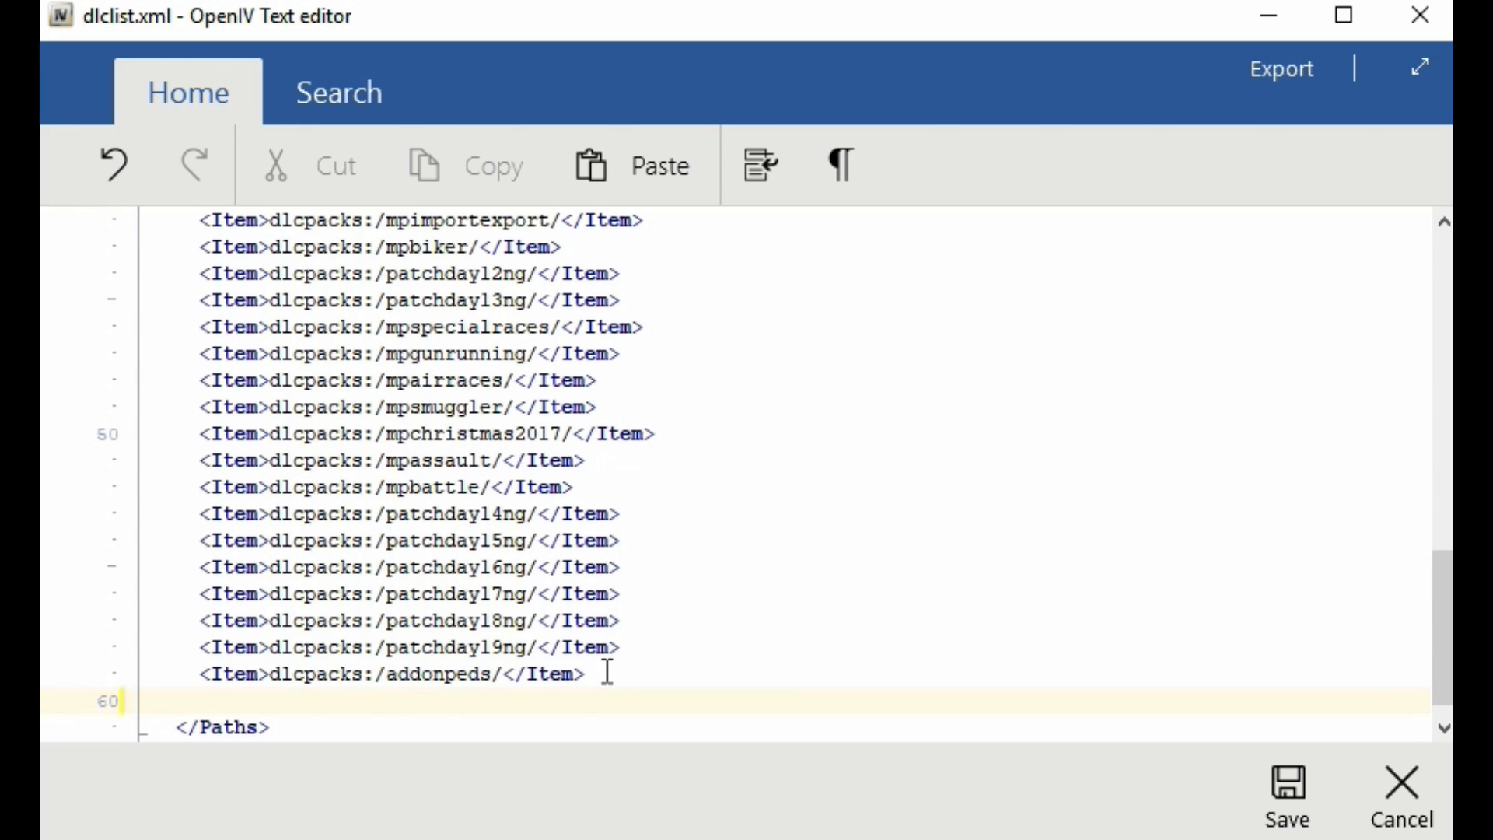
key("ctrl+v")
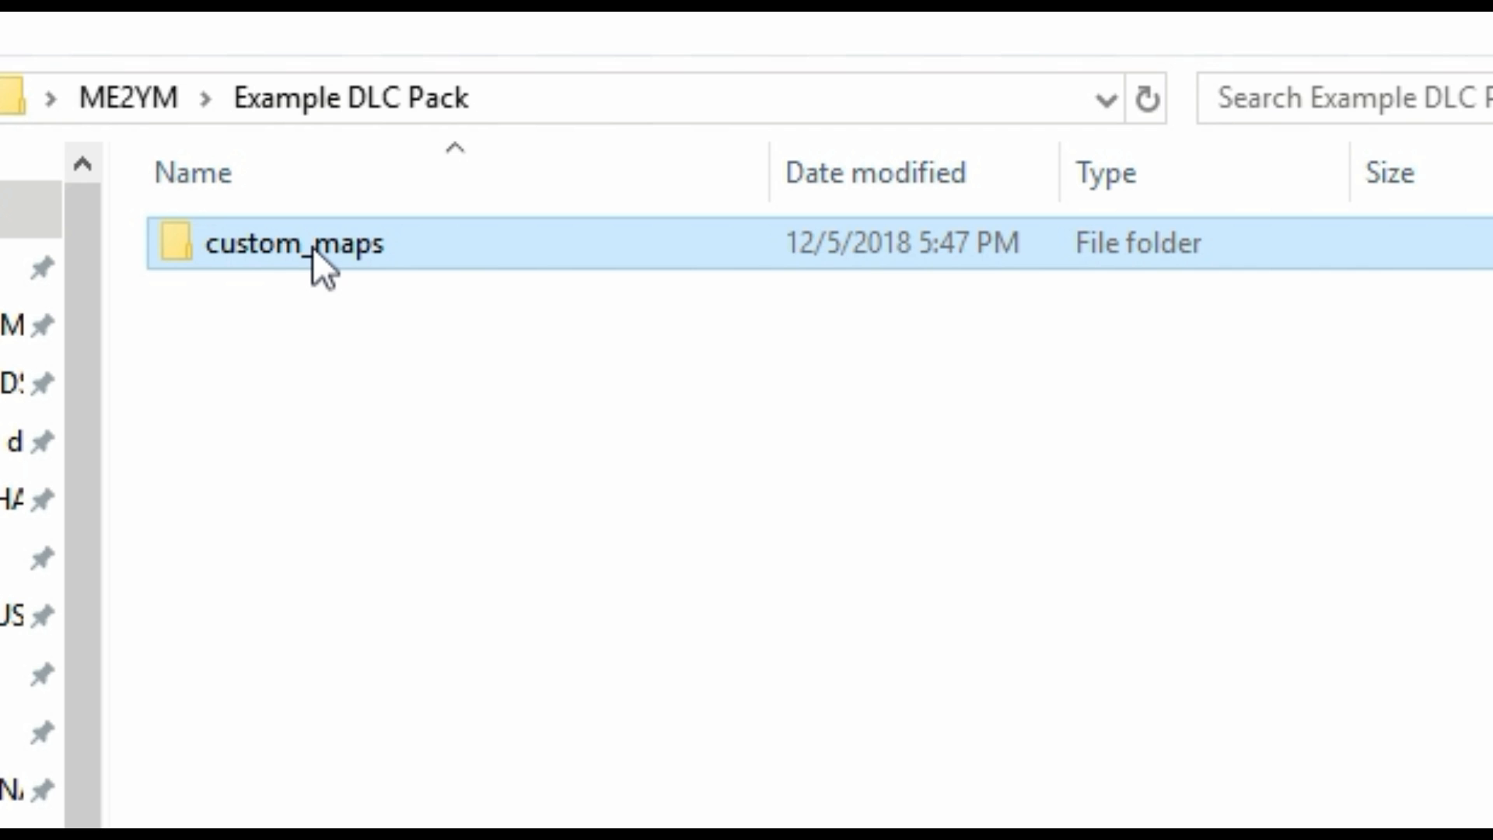
- Copy the custom_maps folder's name, replace addonpeds with it in the duplicated line, and save dlclist.xml
left_click(312, 246)
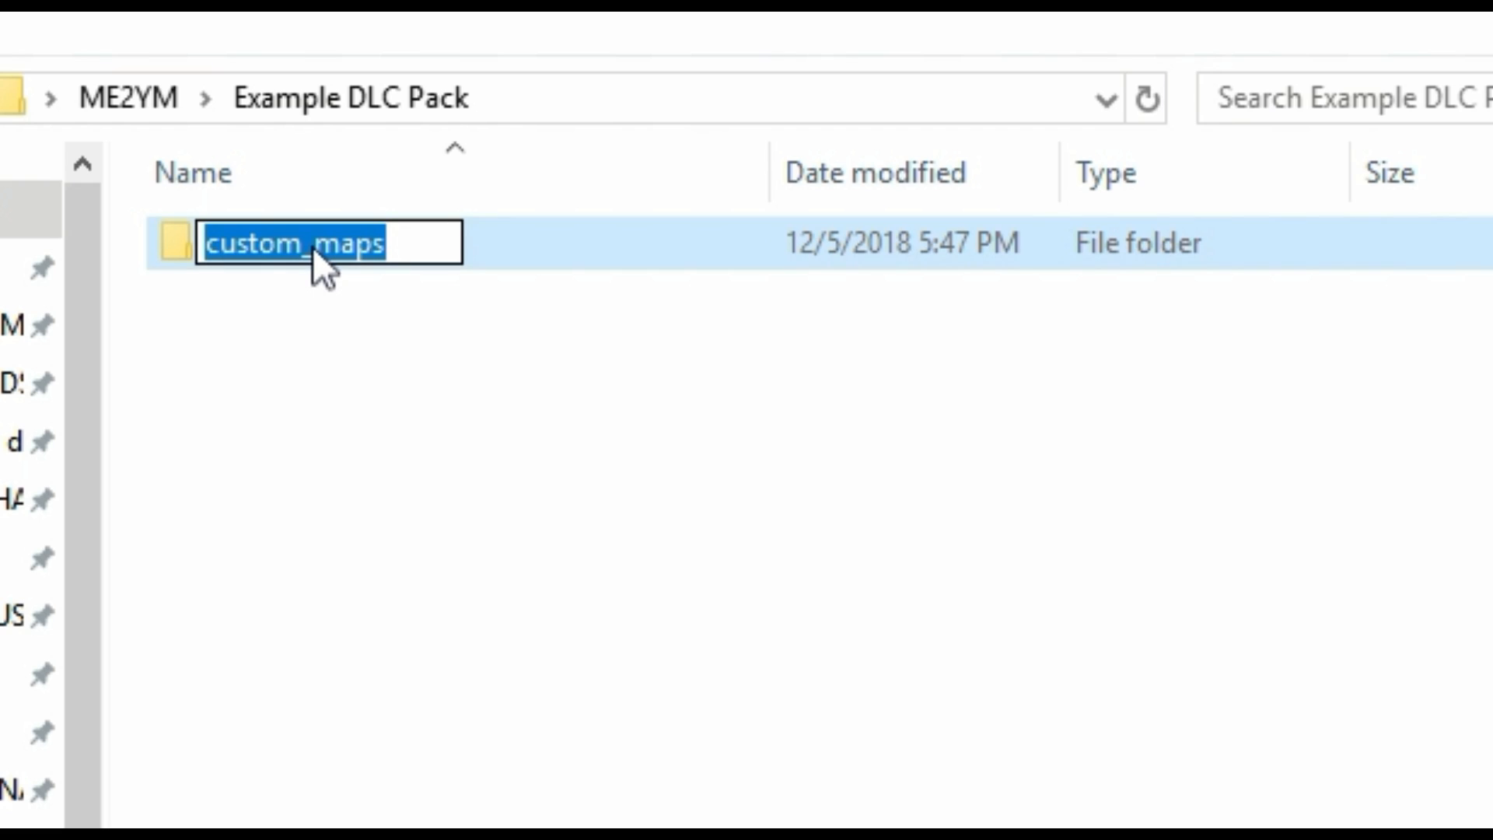
right_click(312, 246)
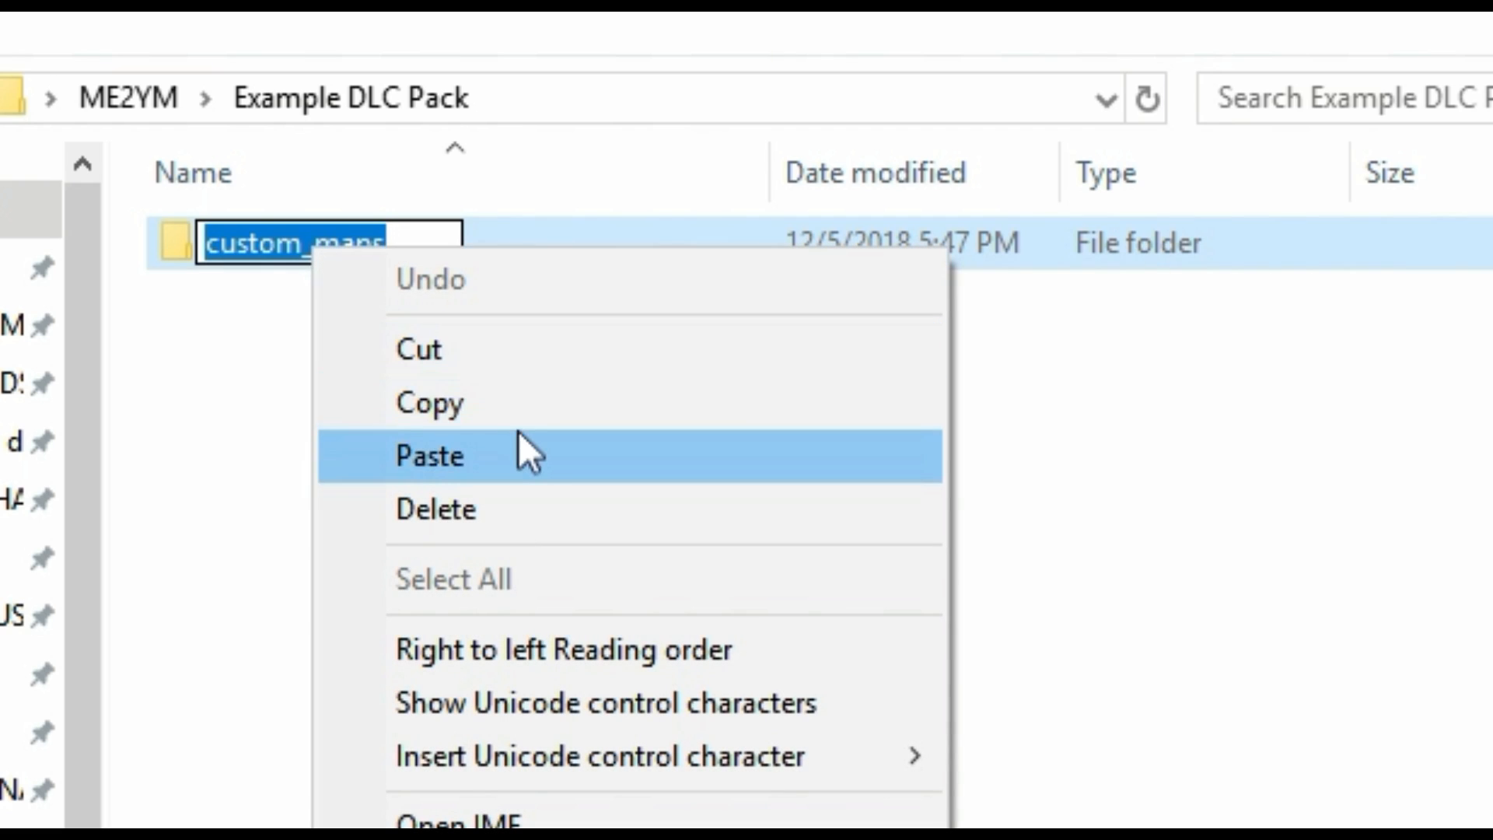
left_click(554, 406)
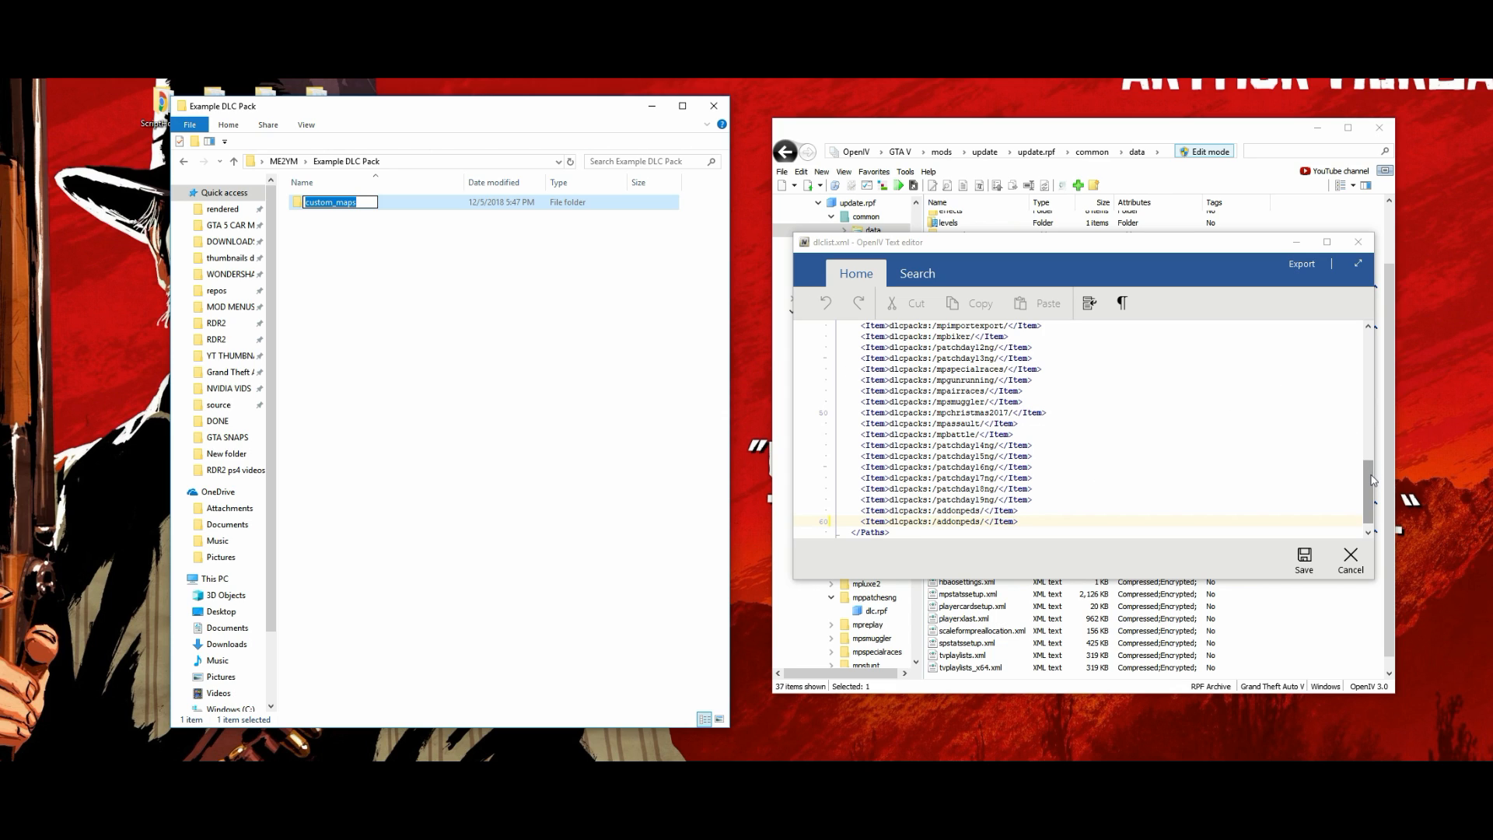
left_click_drag(1368, 480, 1369, 497)
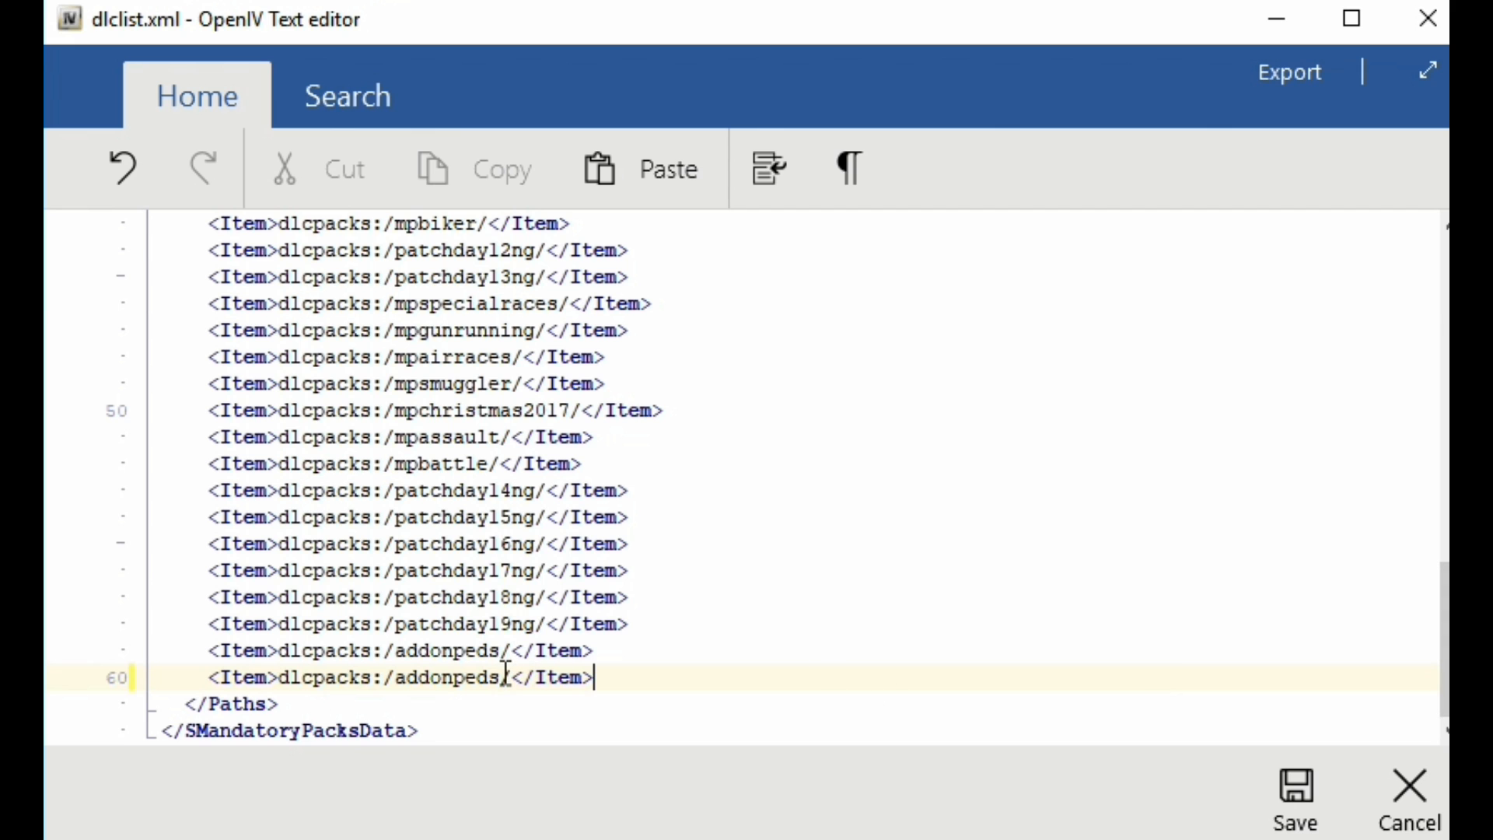
left_click_drag(500, 677, 399, 678)
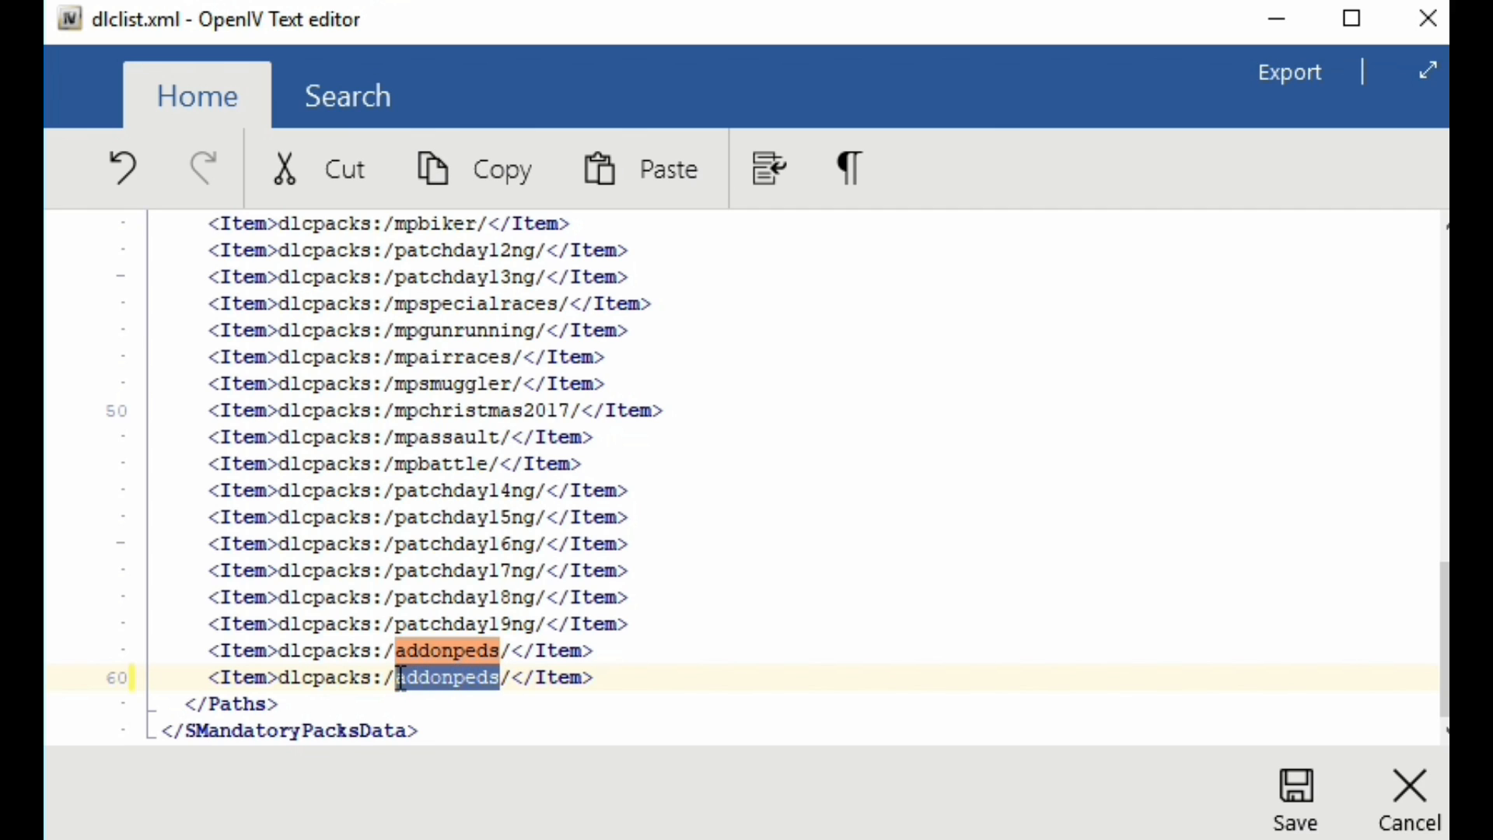
right_click(408, 678)
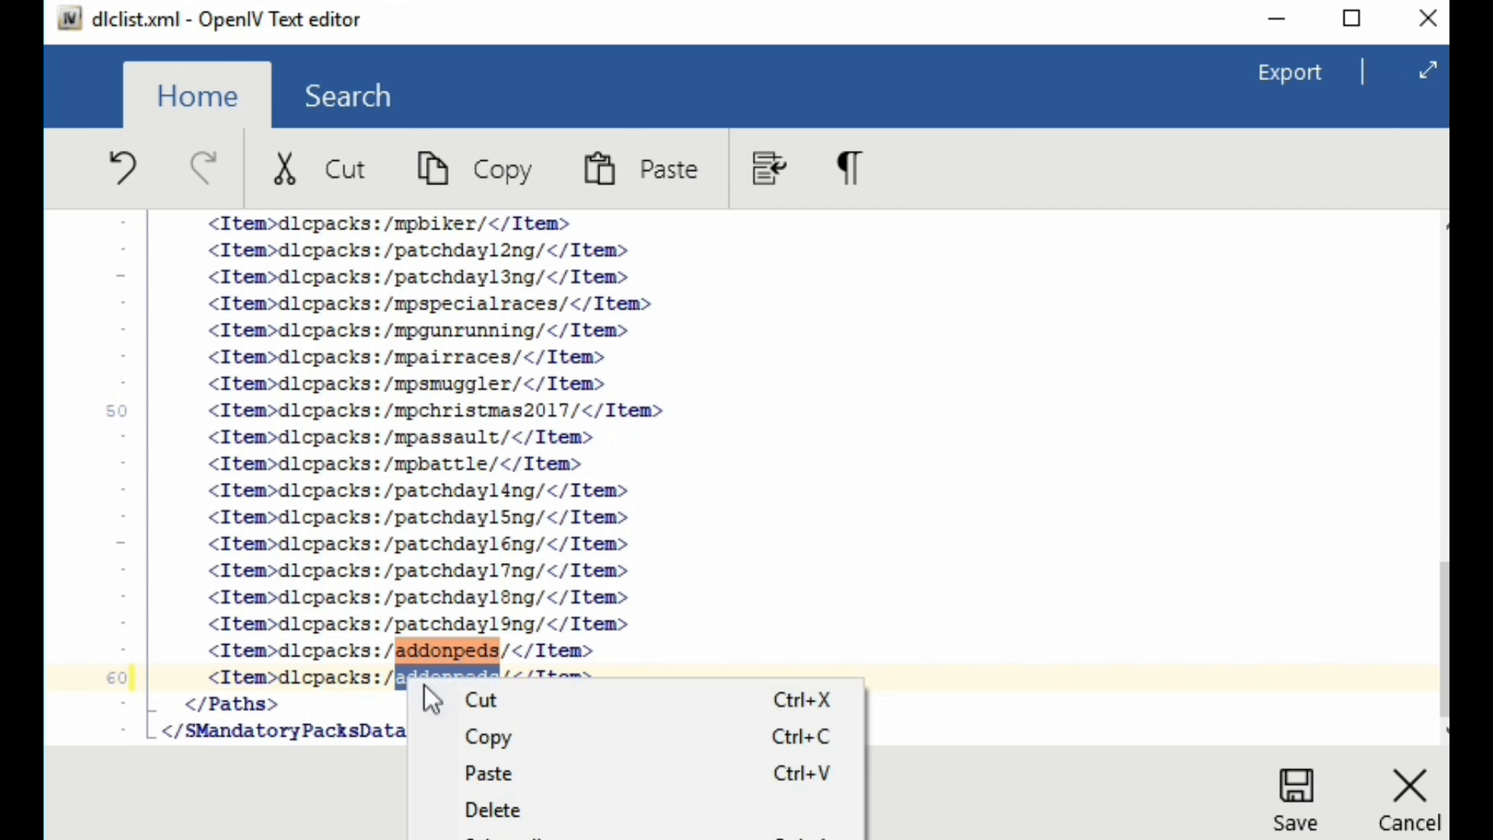
left_click(492, 773)
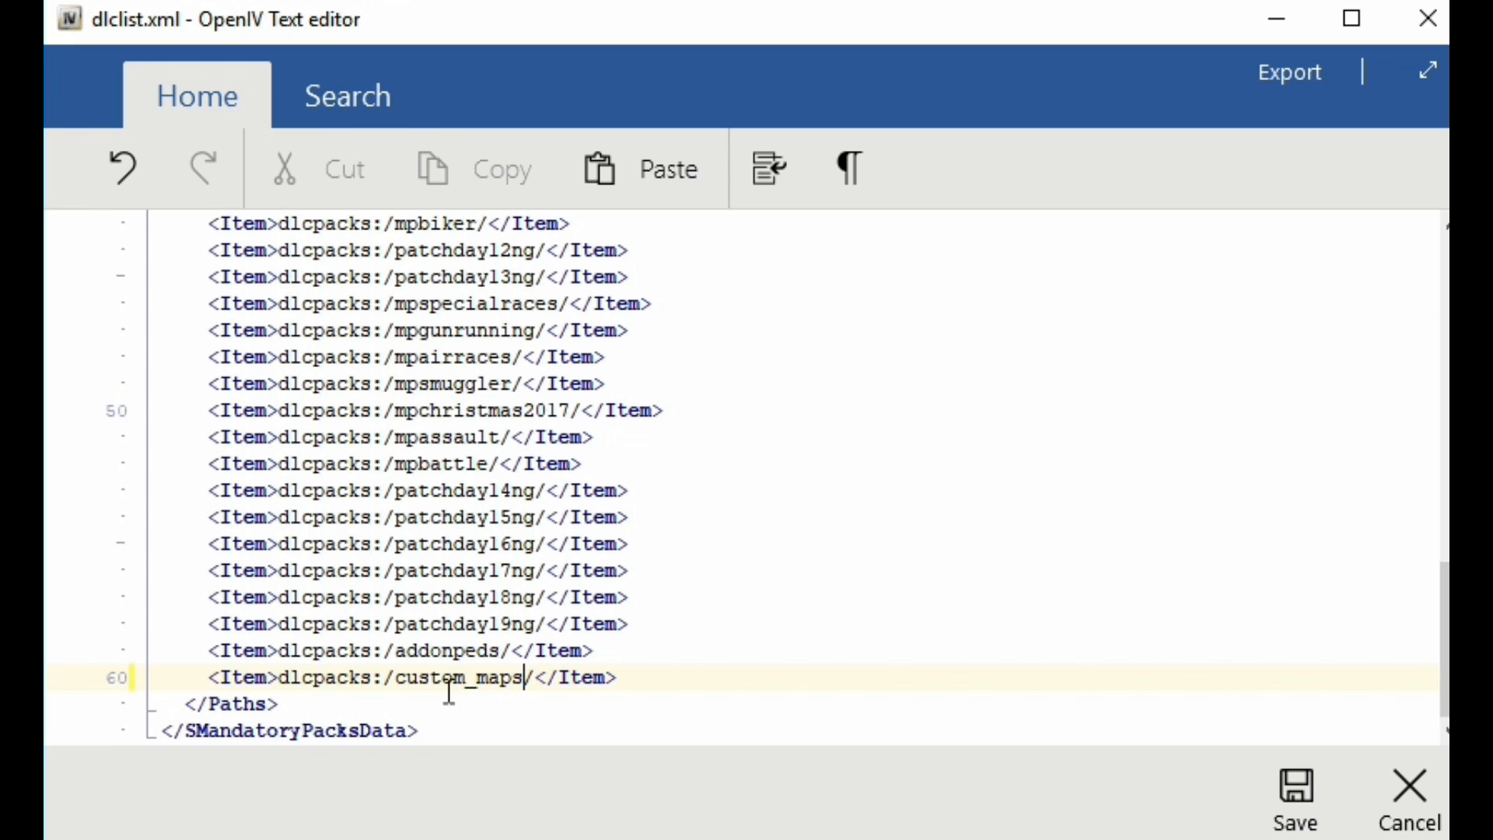
left_click(638, 688)
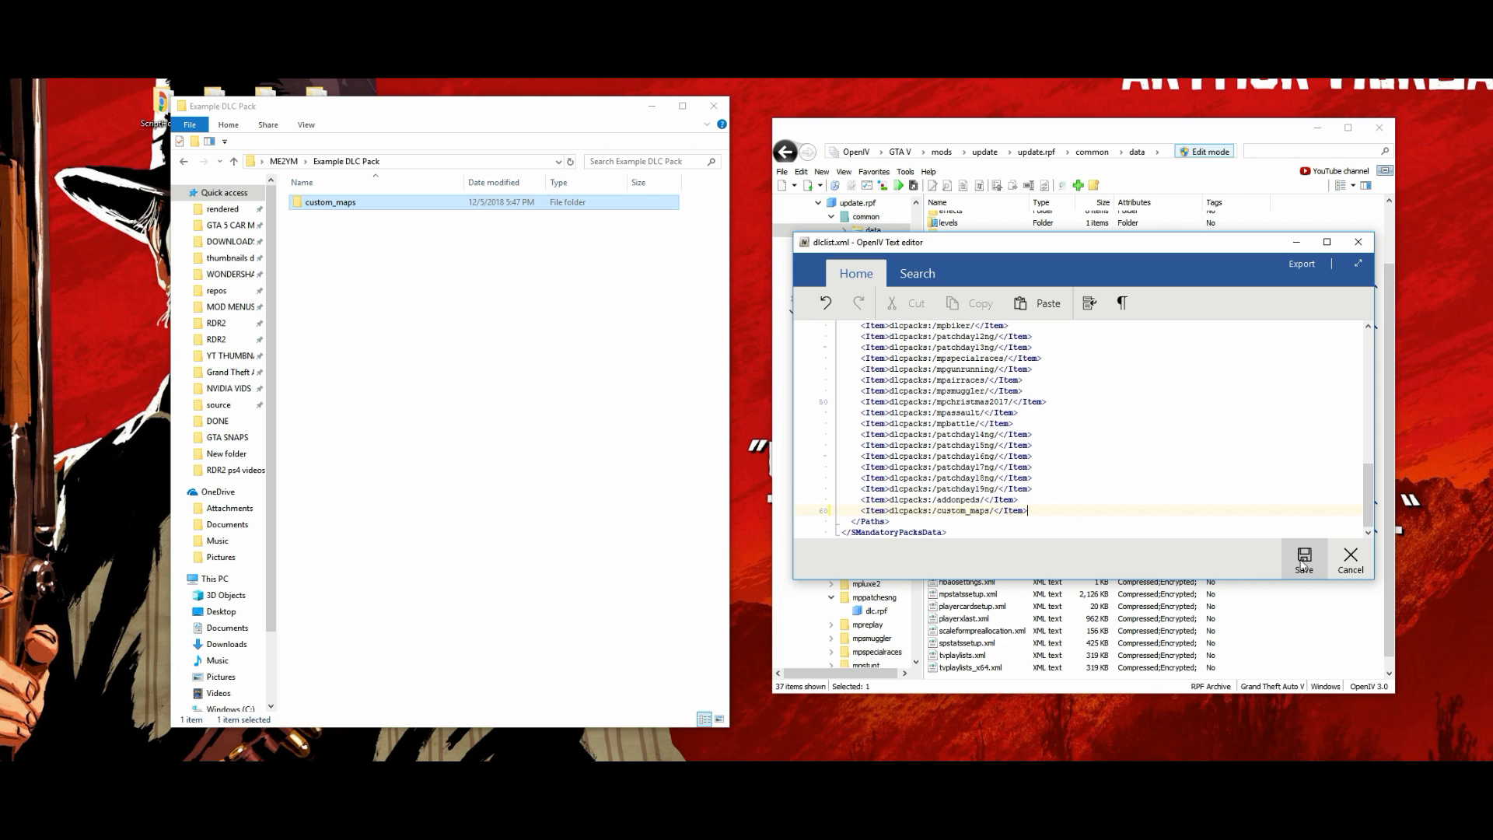
left_click(1303, 559)
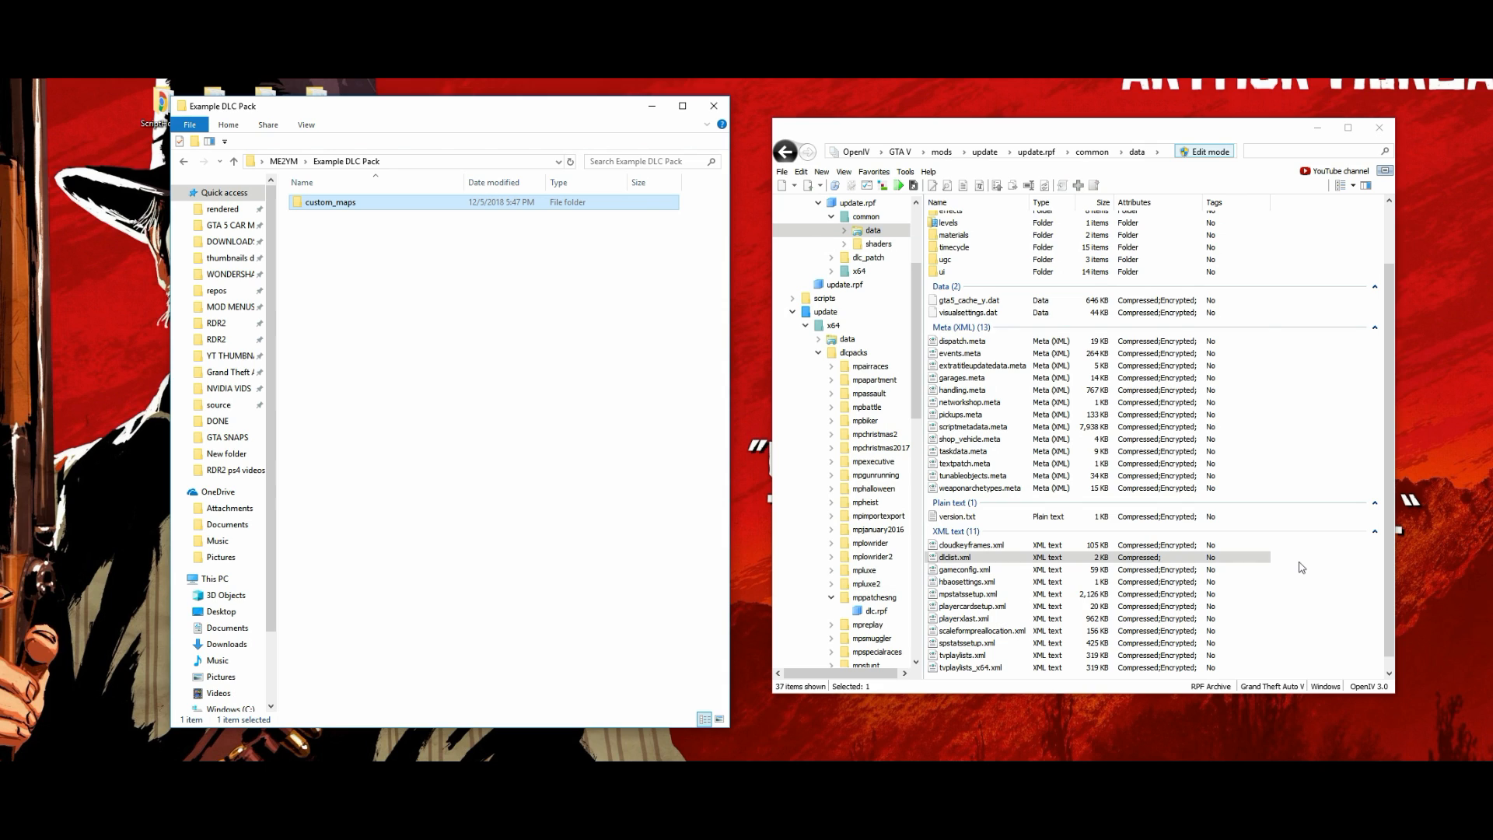
- Reopen dlclist.xml in the viewer, check the custom_maps entry near the end of the list, and close it
left_click(1011, 559)
double_click(1003, 561)
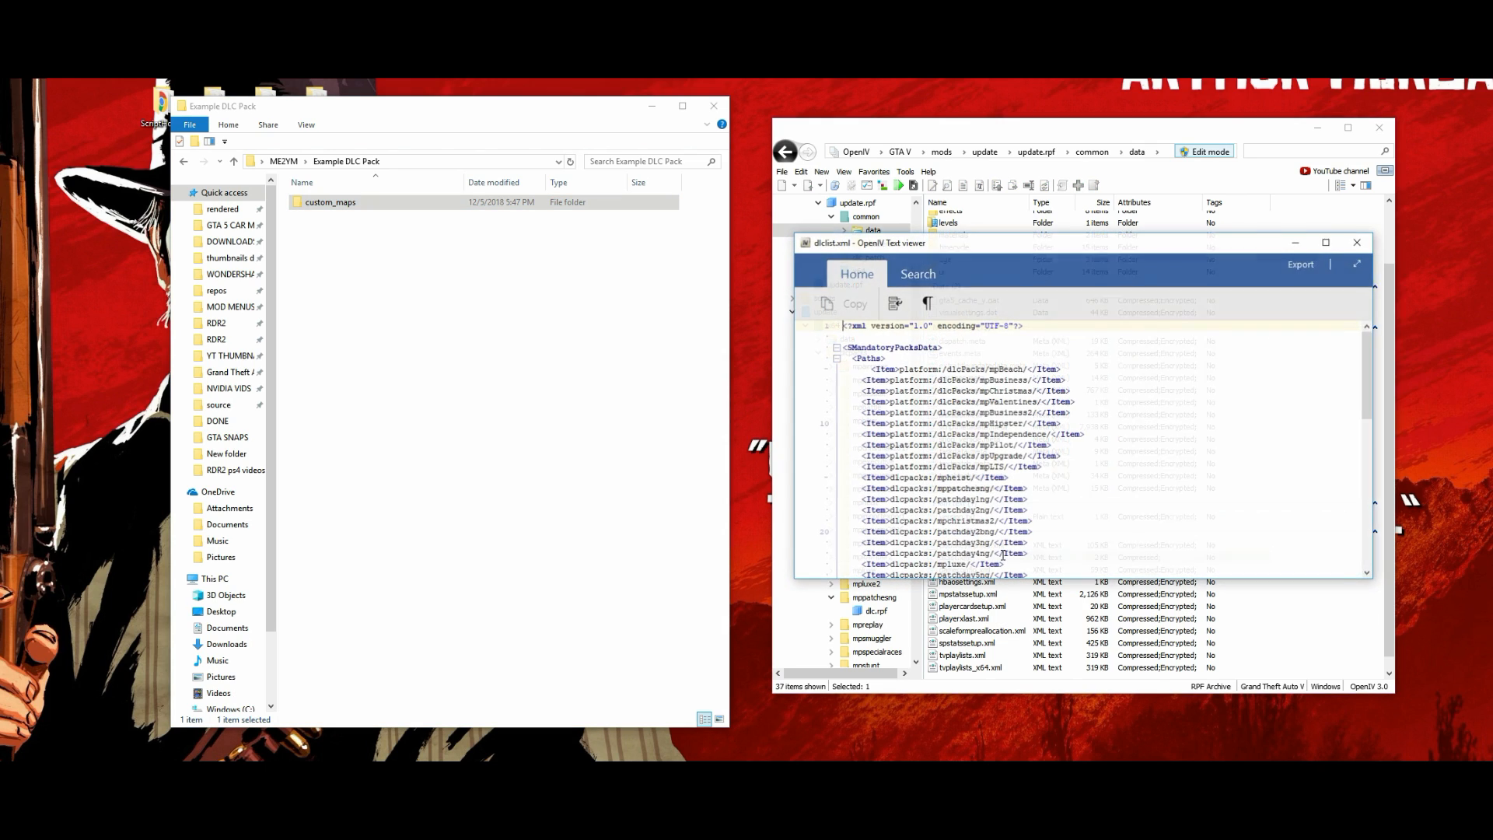
left_click_drag(1362, 381, 1362, 535)
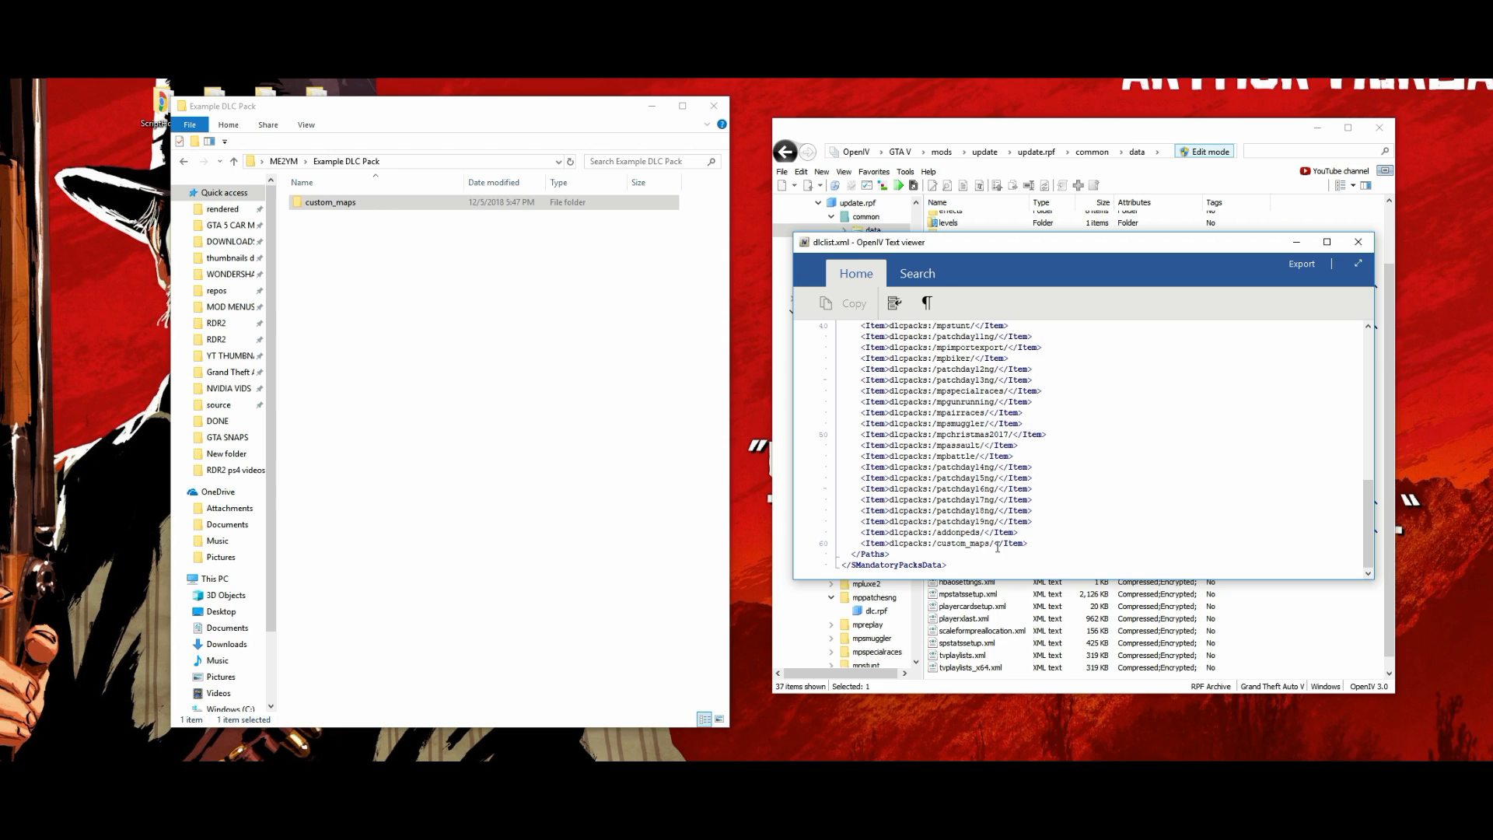
left_click(1359, 242)
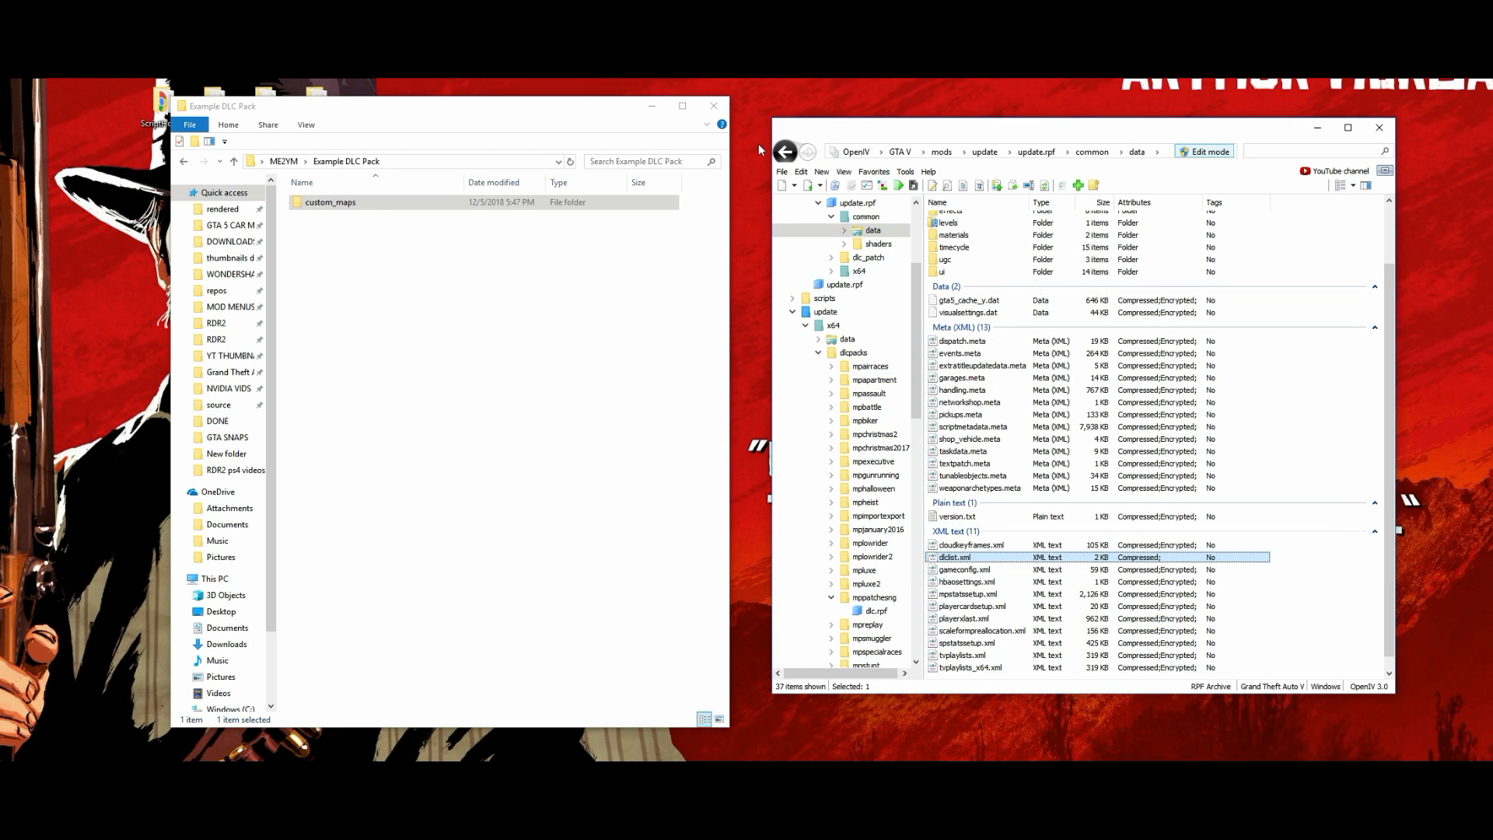
- Close all archives in OpenIV, collapse the mods and update folders, and minimize the Example DLC Pack window
left_click(782, 172)
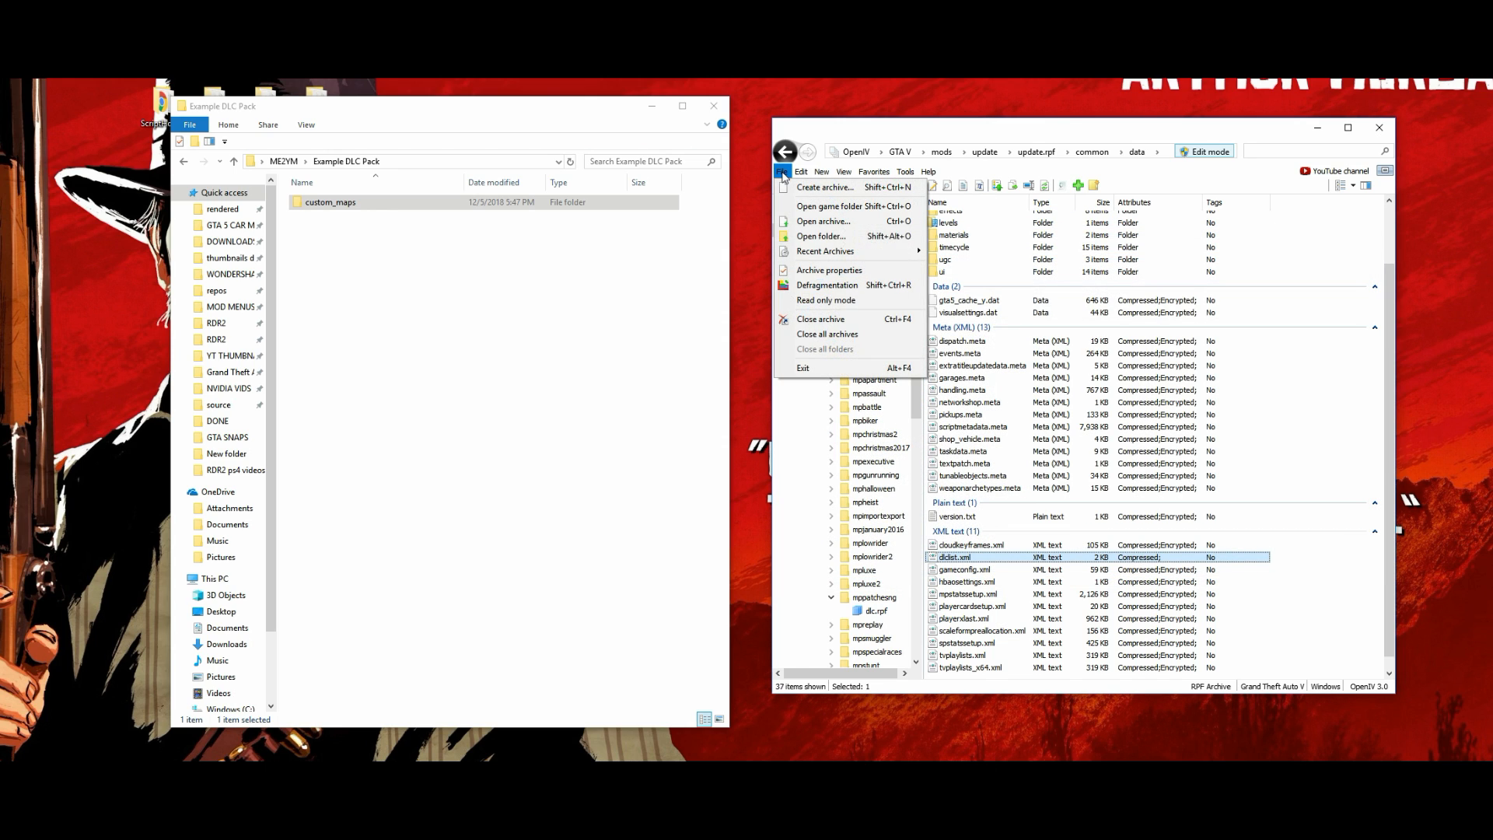
left_click(805, 336)
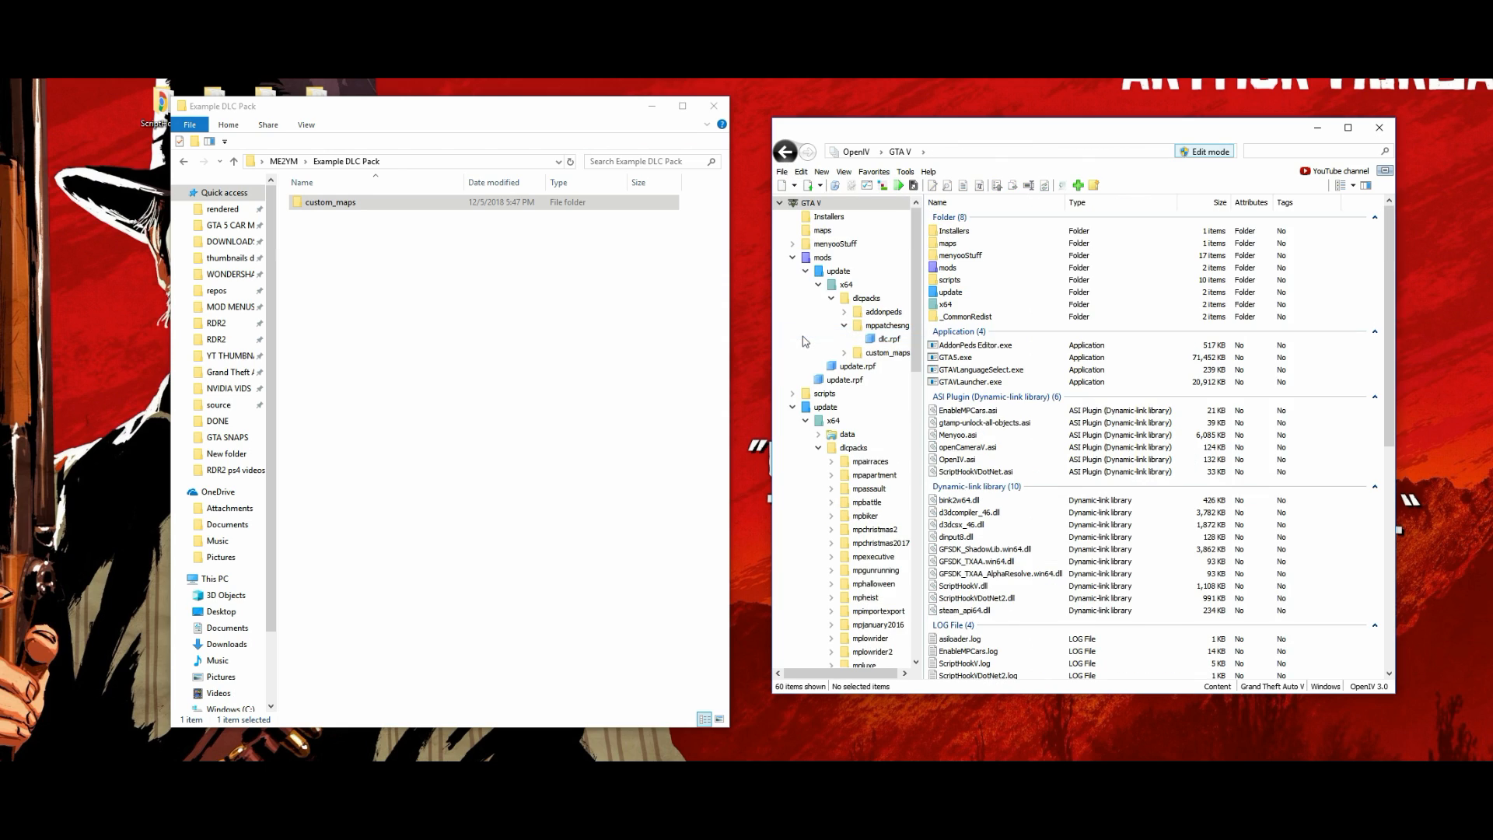
left_click(792, 258)
left_click(792, 286)
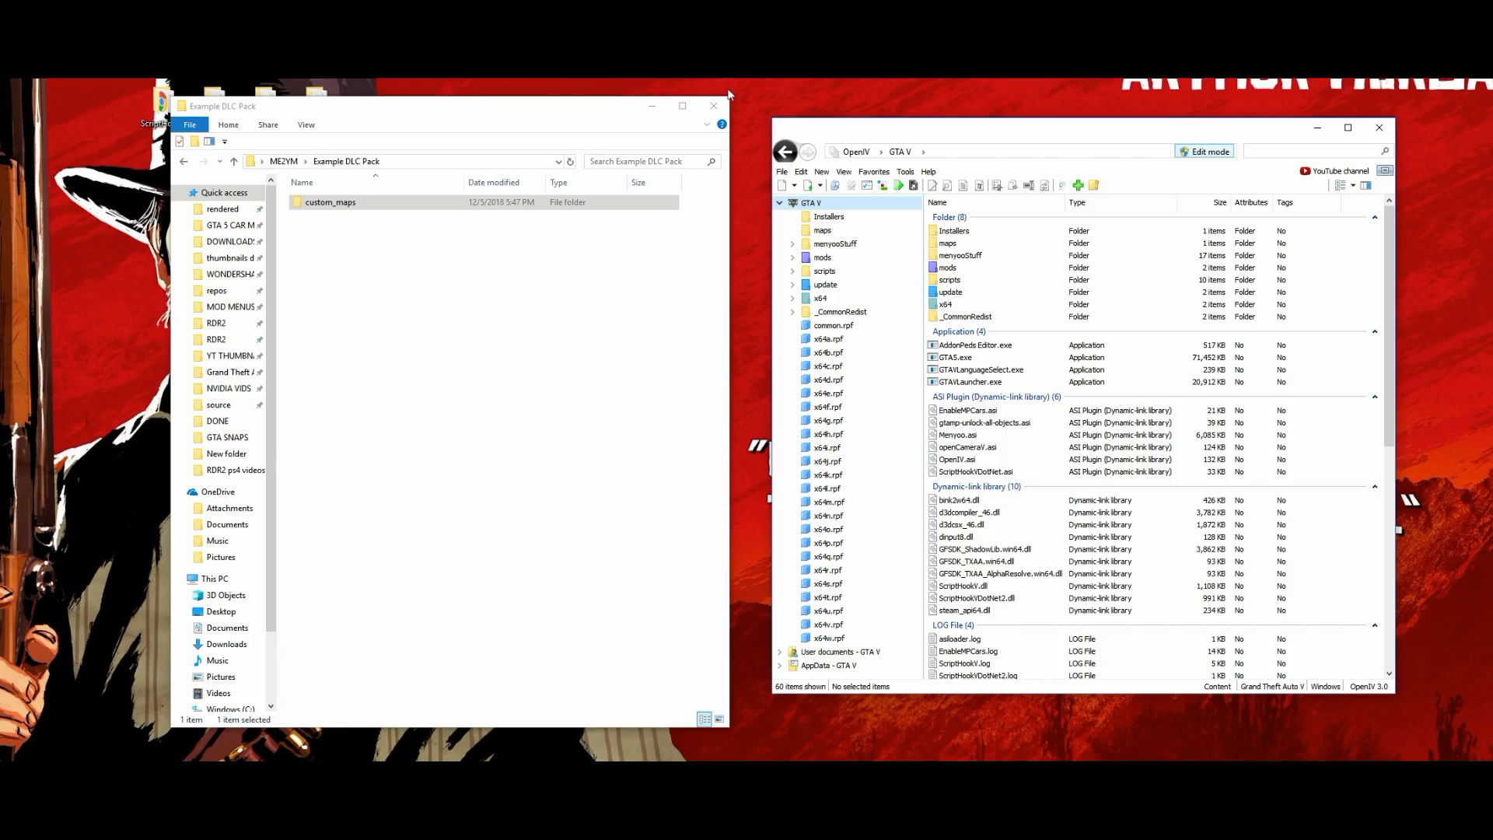
left_click(652, 107)
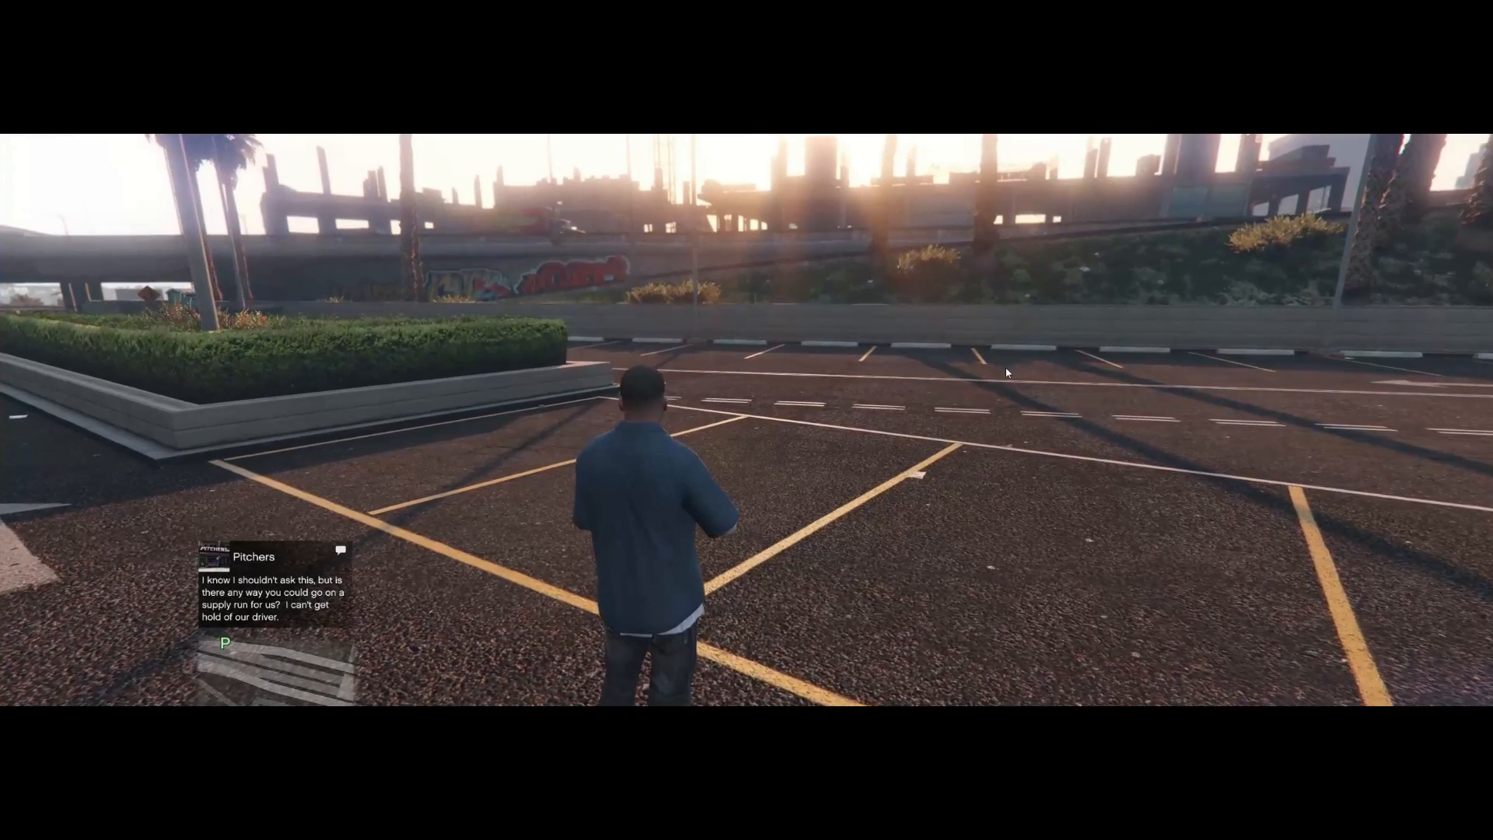
- Switch from the game to the browser and view the map location image on the Modern house update page, then minimize the browser
key("super")
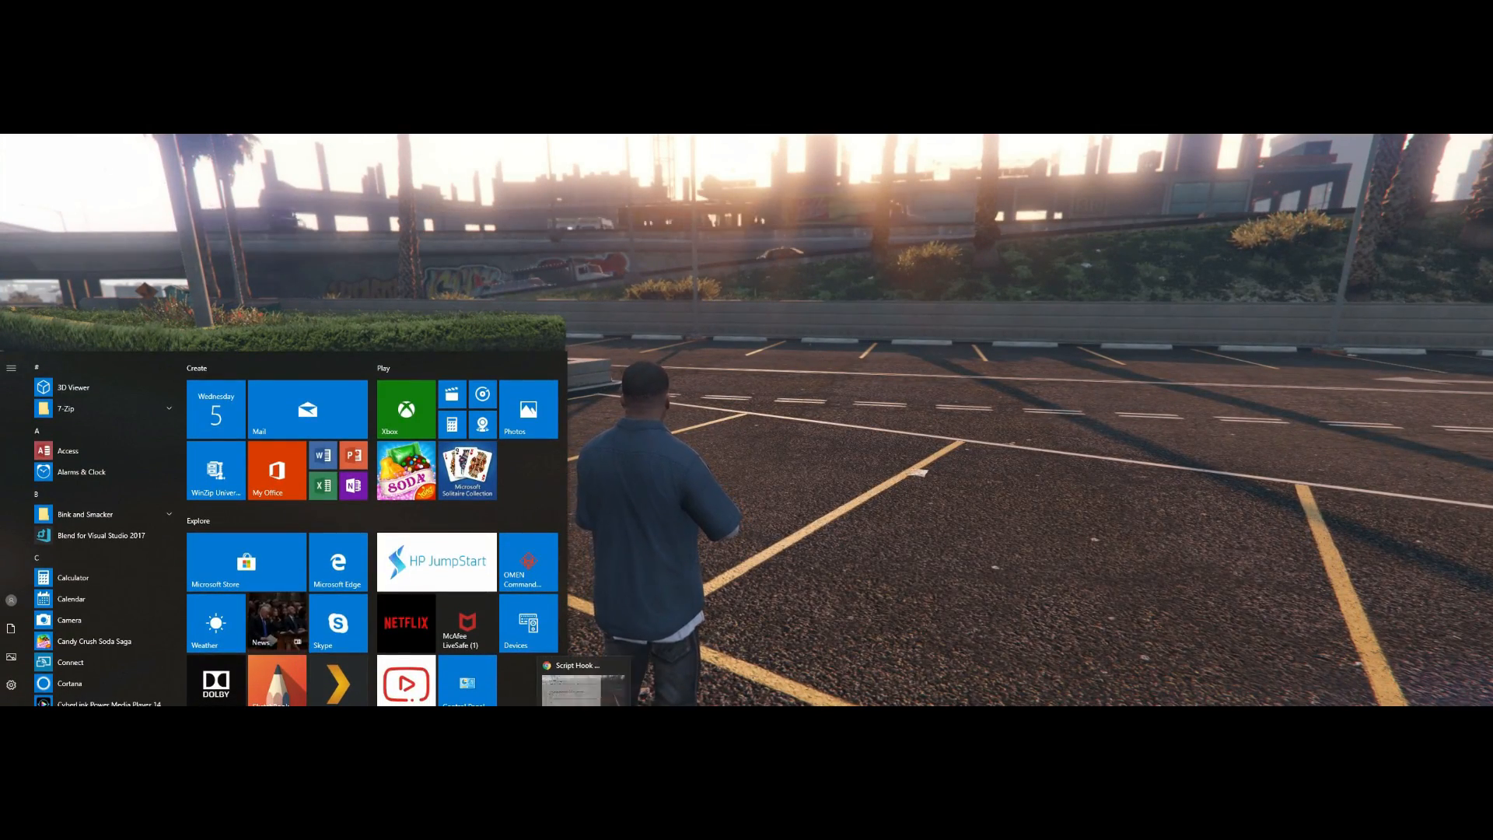
left_click(558, 684)
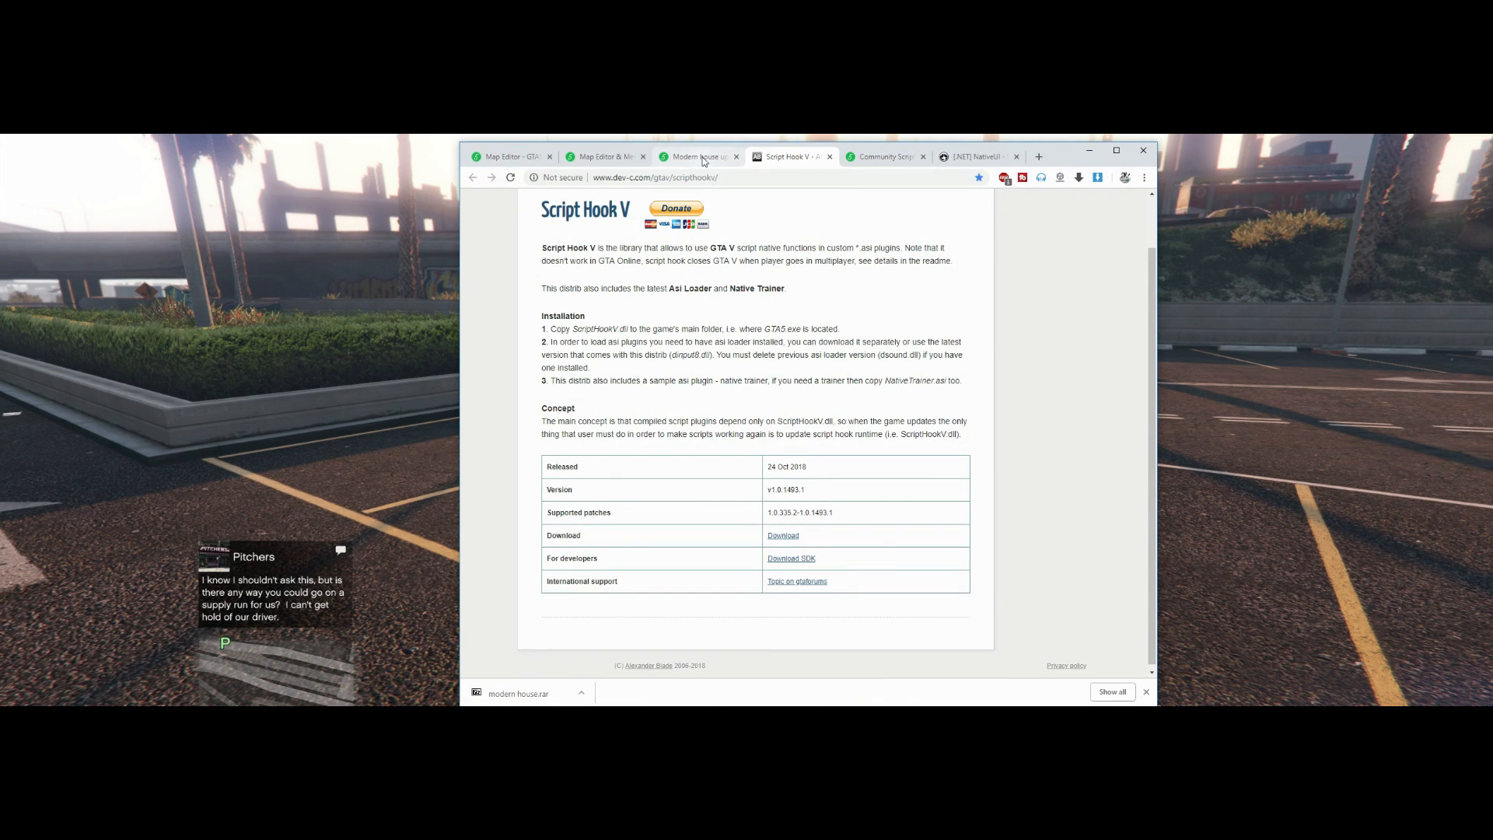
left_click(700, 157)
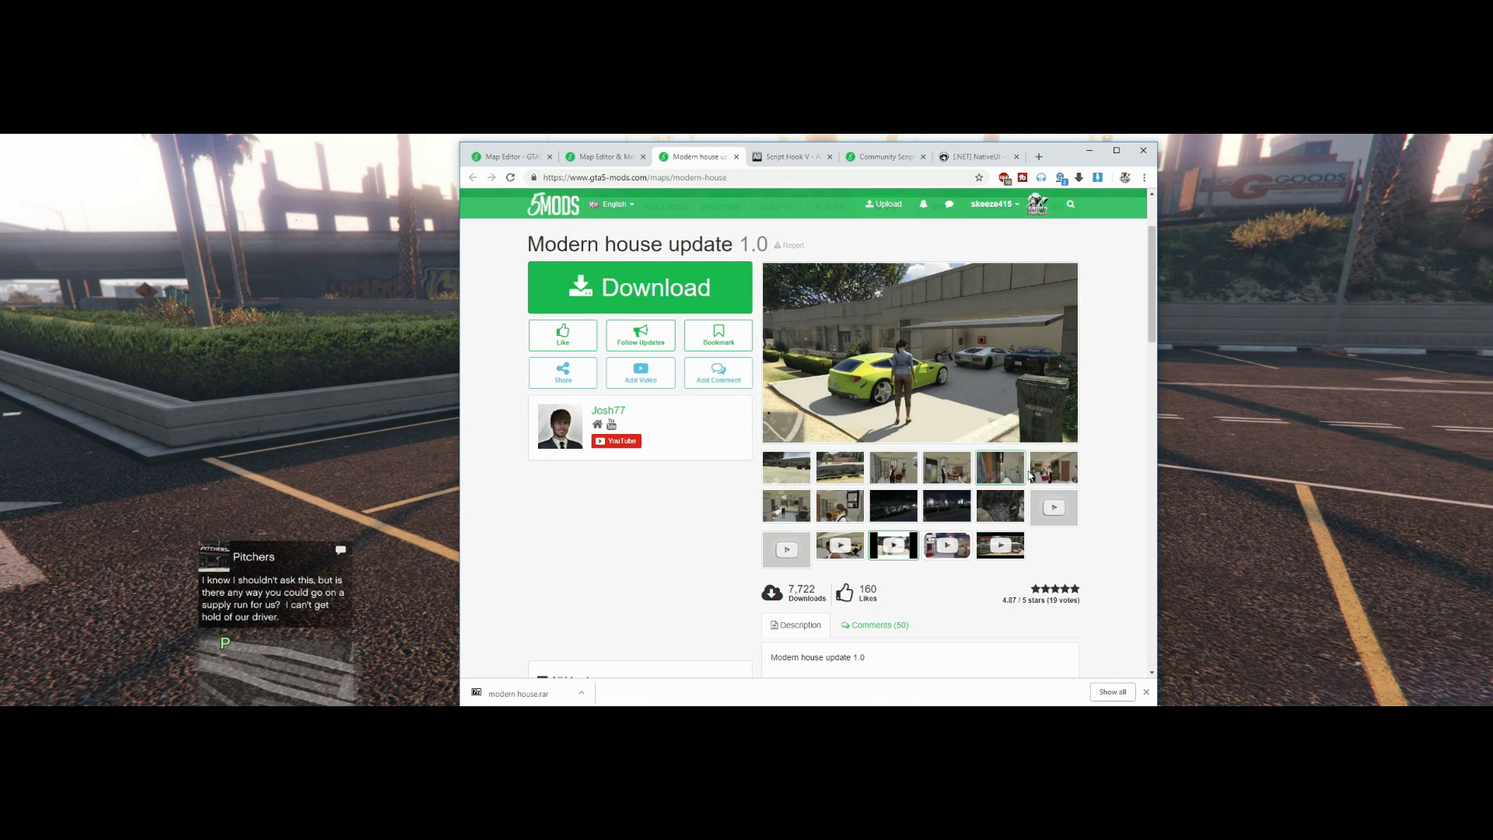
left_click(1008, 513)
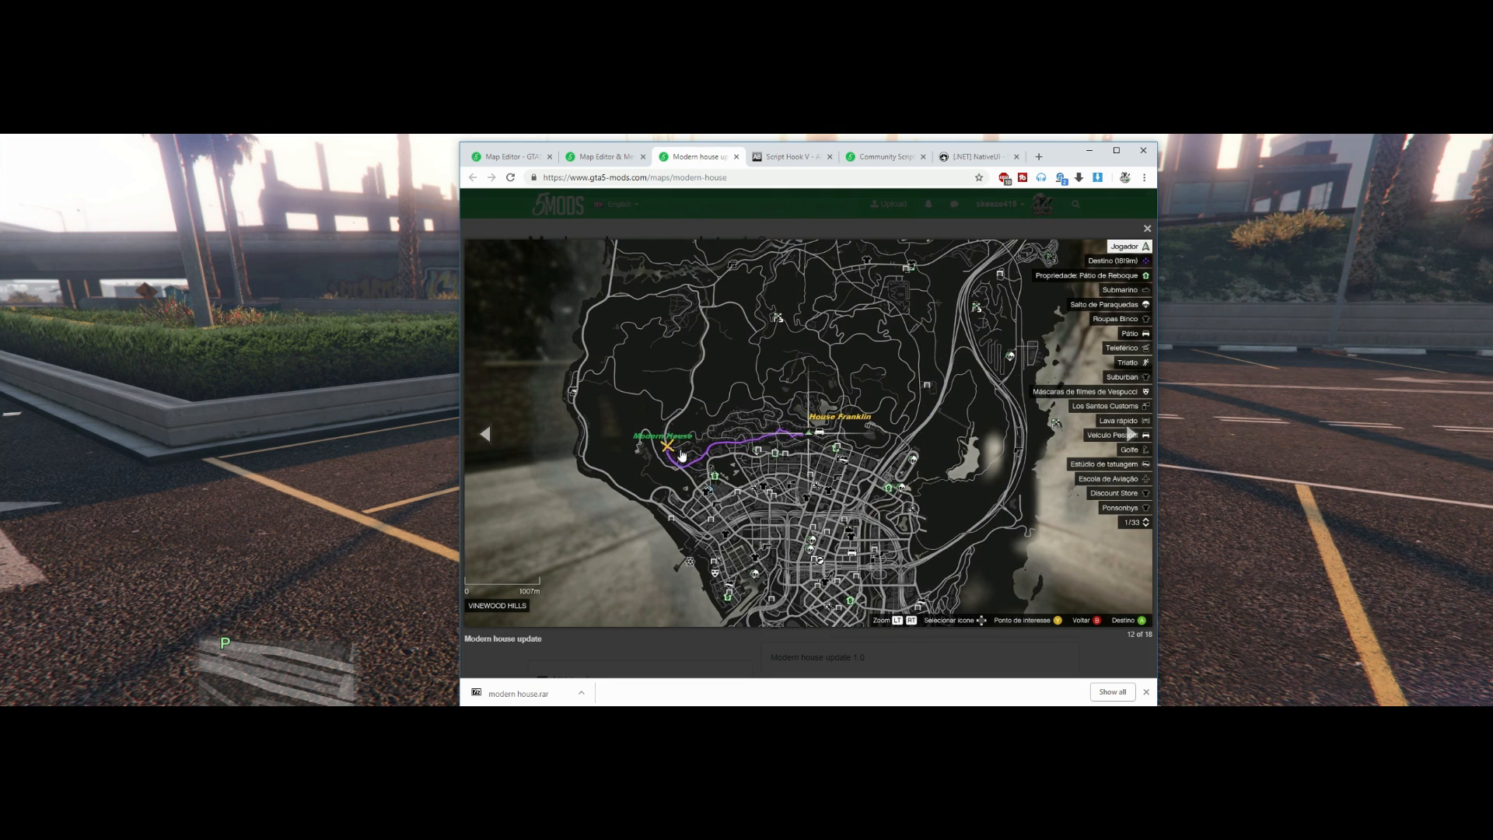
left_click(1090, 150)
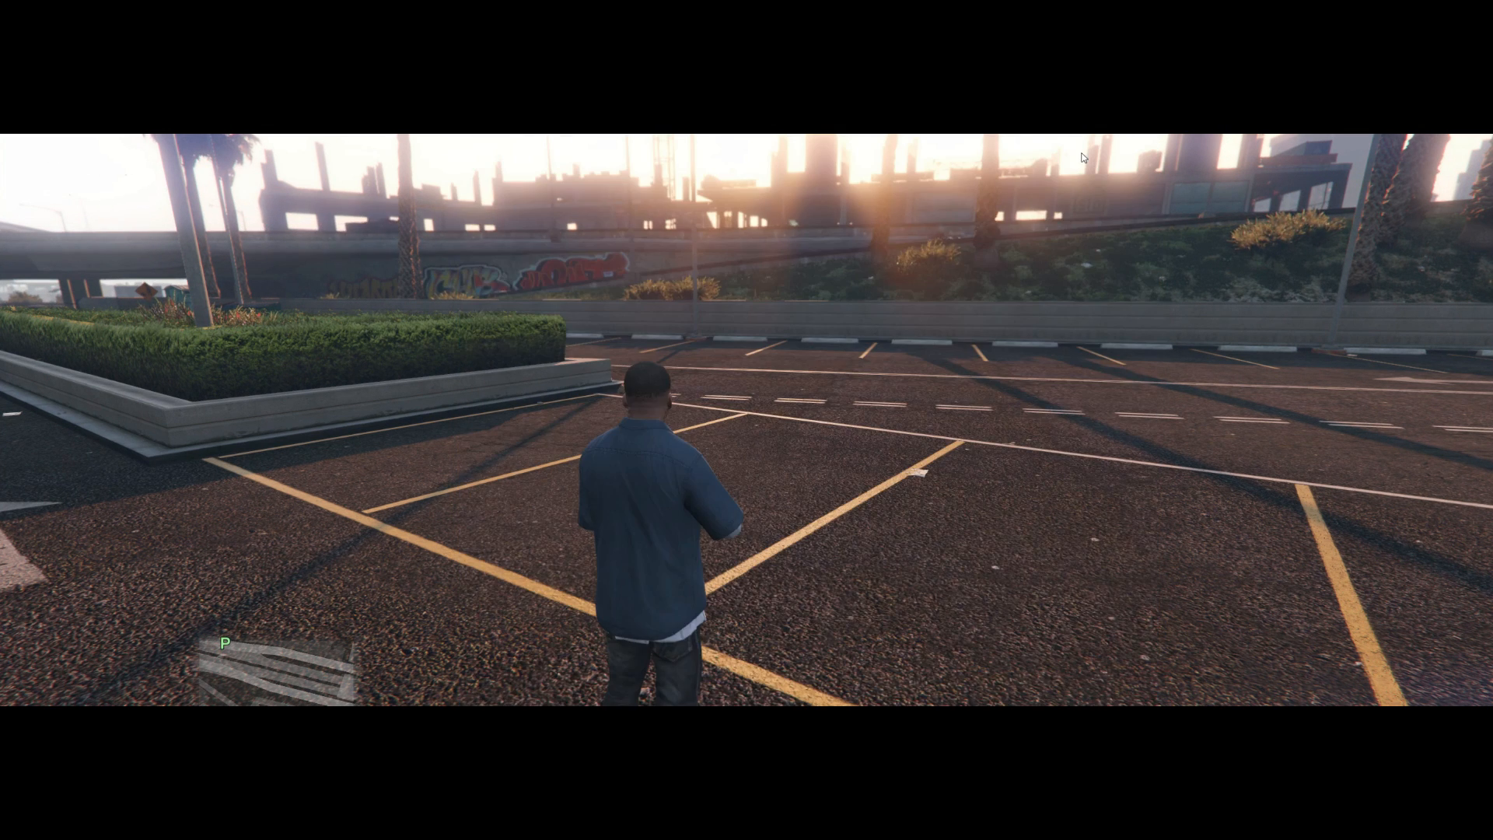
- Set a waypoint on the game map at the Modern house's location in the hills and return to the game
key("Escape")
left_click(904, 428)
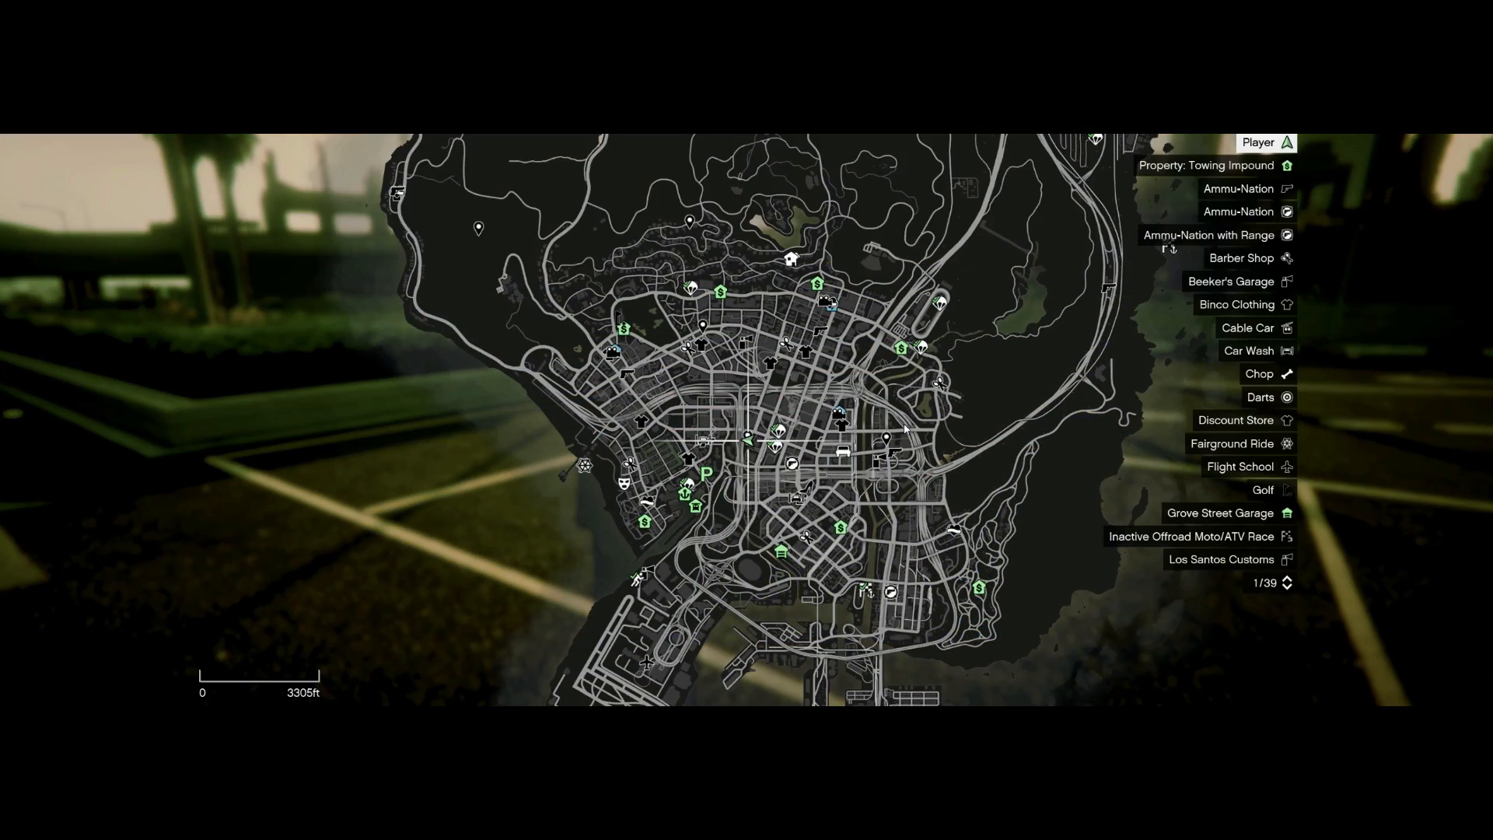
scroll(904, 429, "up", 3)
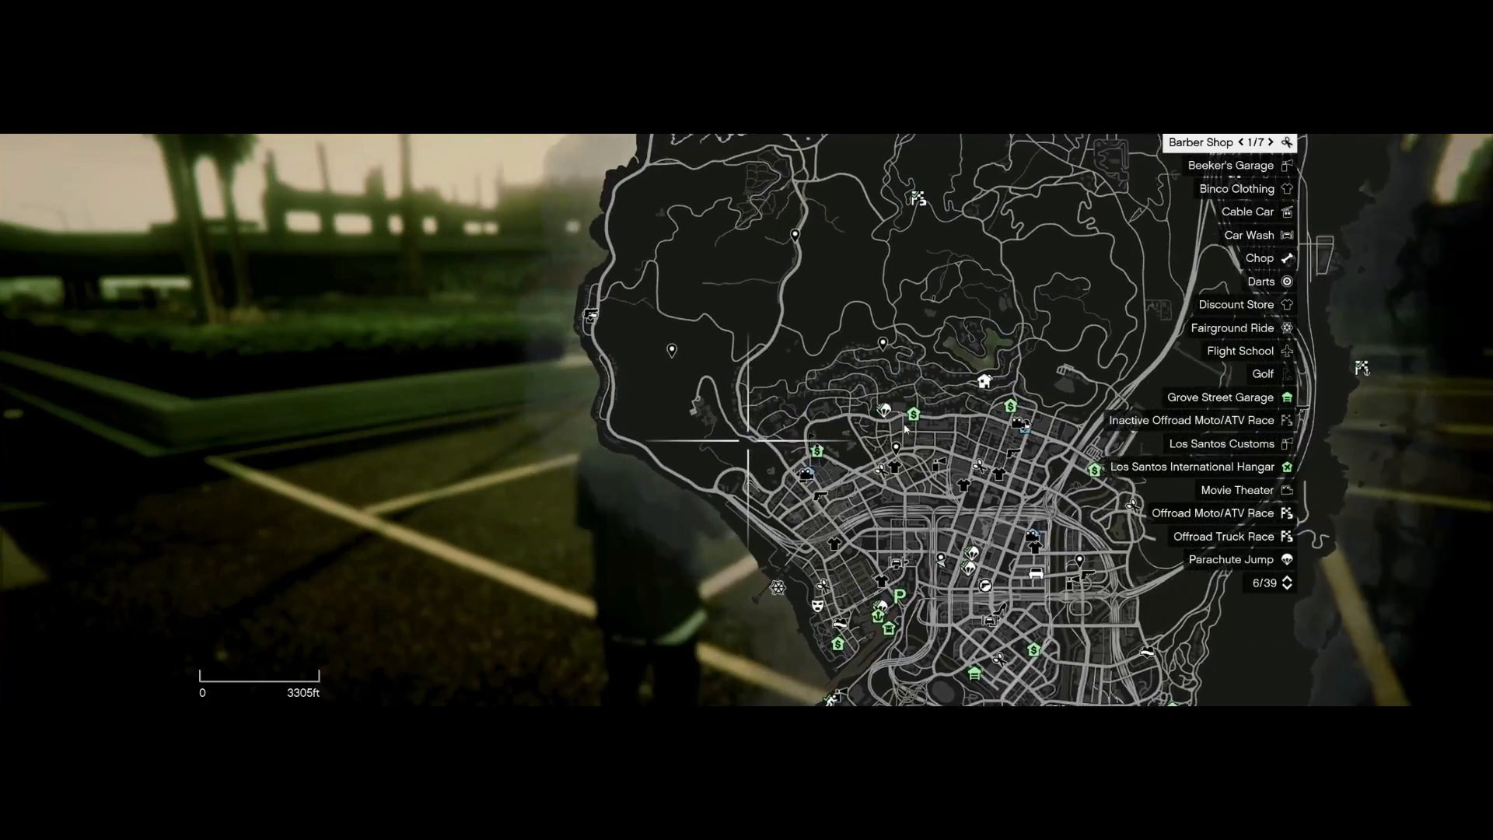
scroll(904, 428, "up", 5)
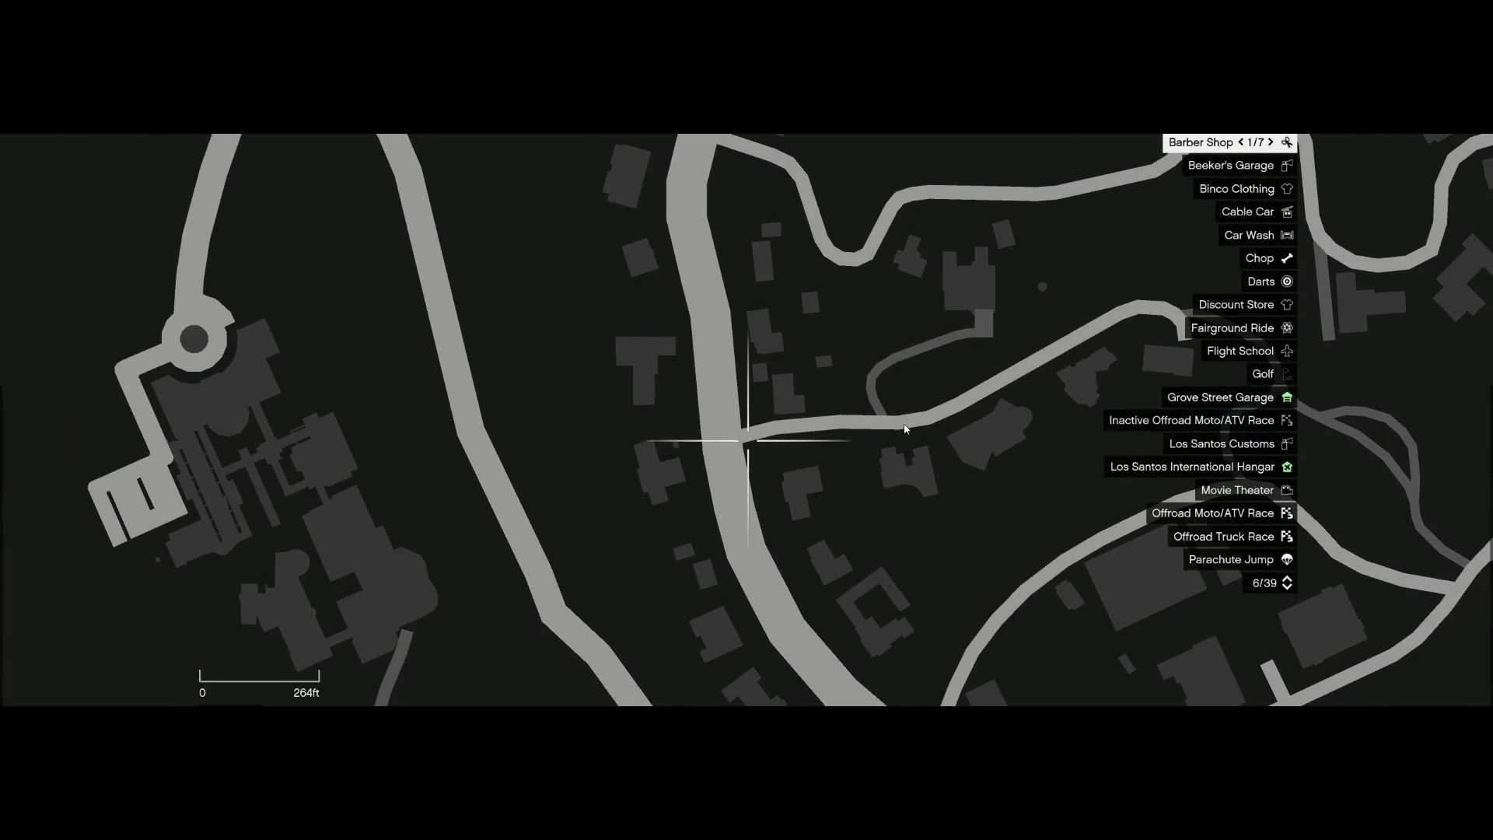
key("Escape")
key("Escape")
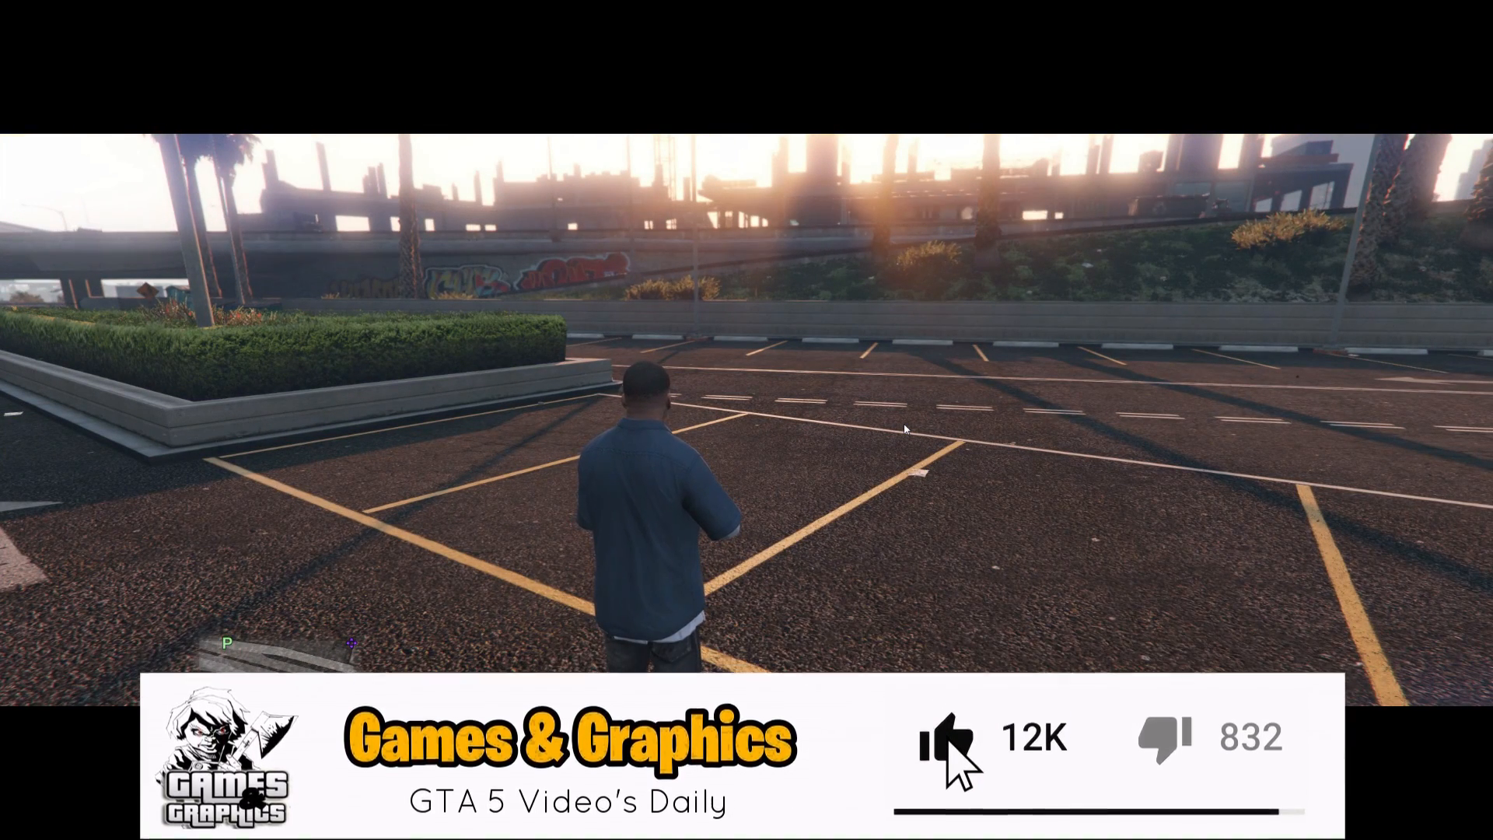
- Teleport the character to the waypoint with Menyoo, close the menu, and walk to face the house plot
key("F8")
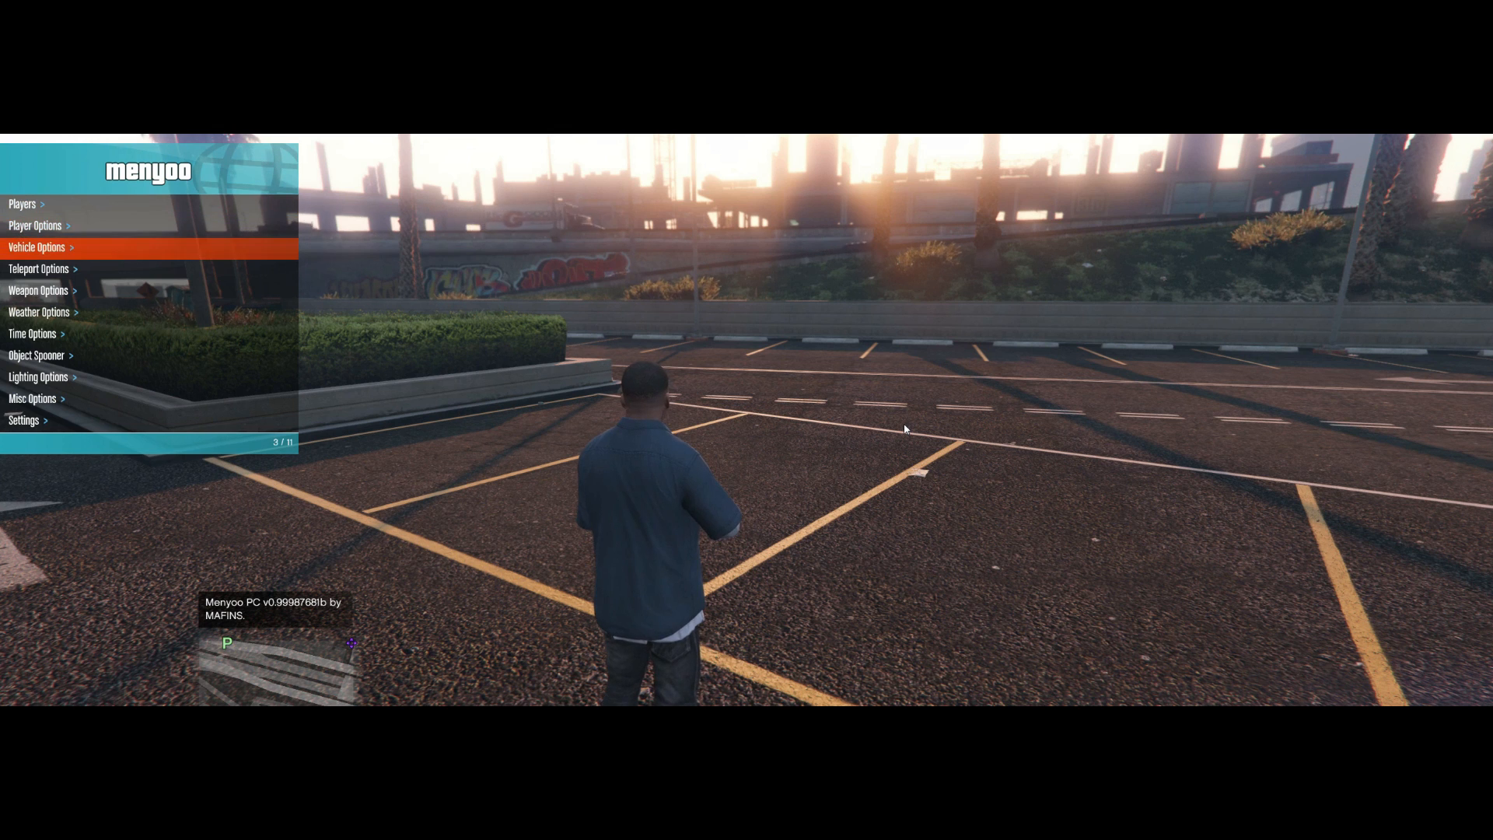
key("Return")
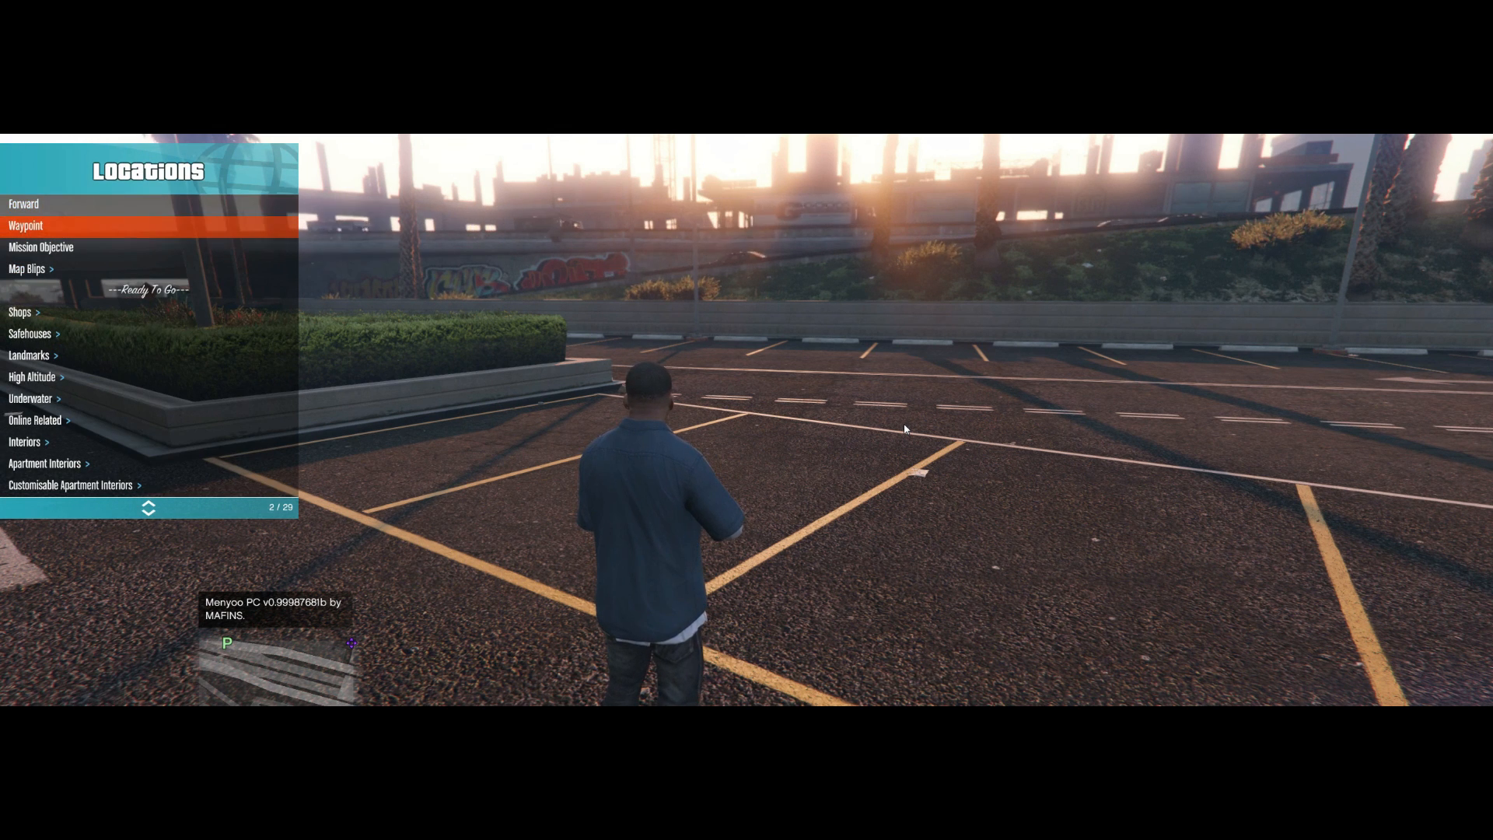
key("Return")
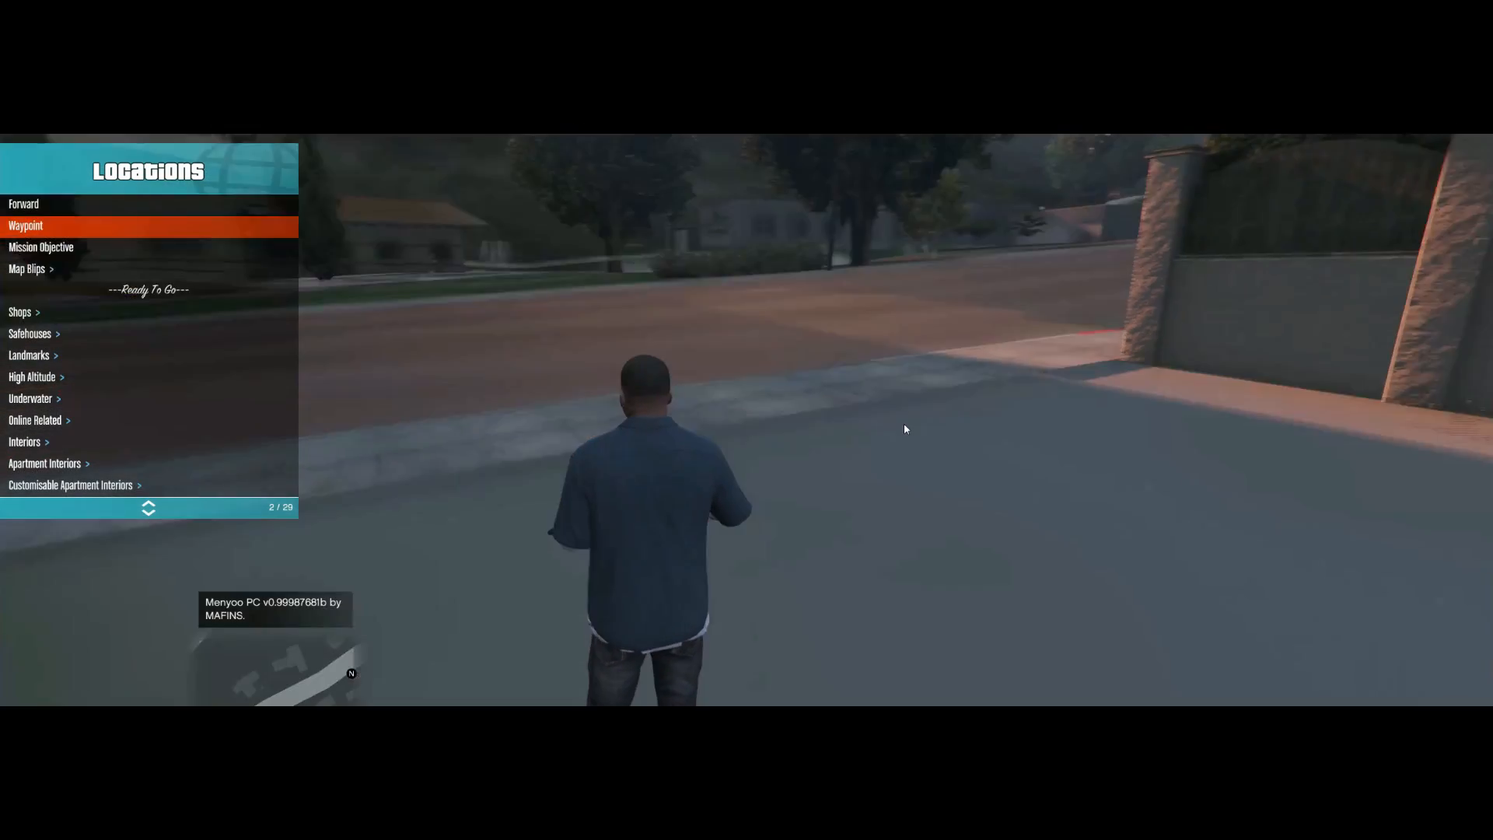
key("BackSpace")
key("BackSpace")
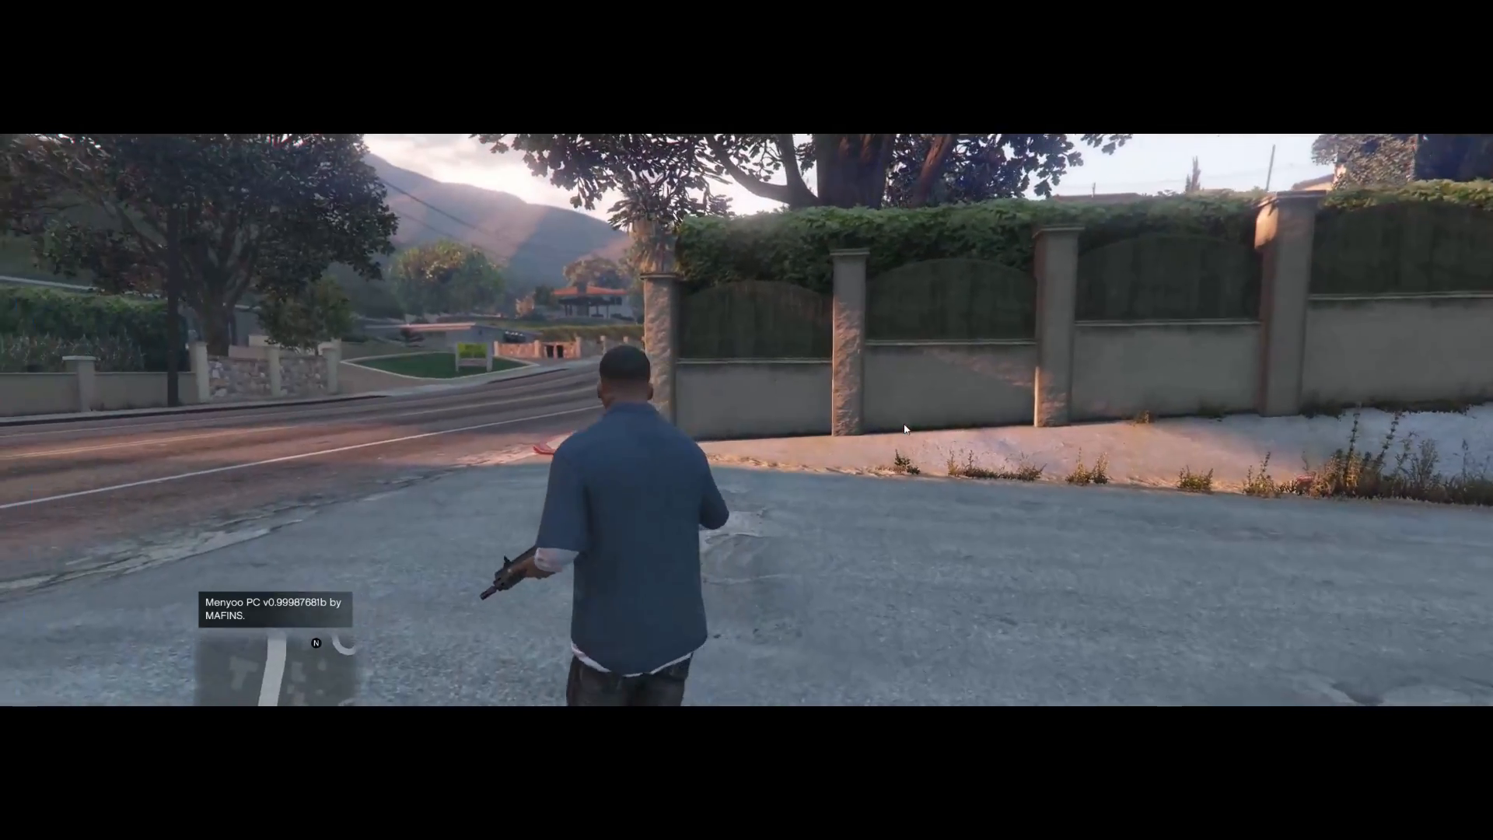
key("w")
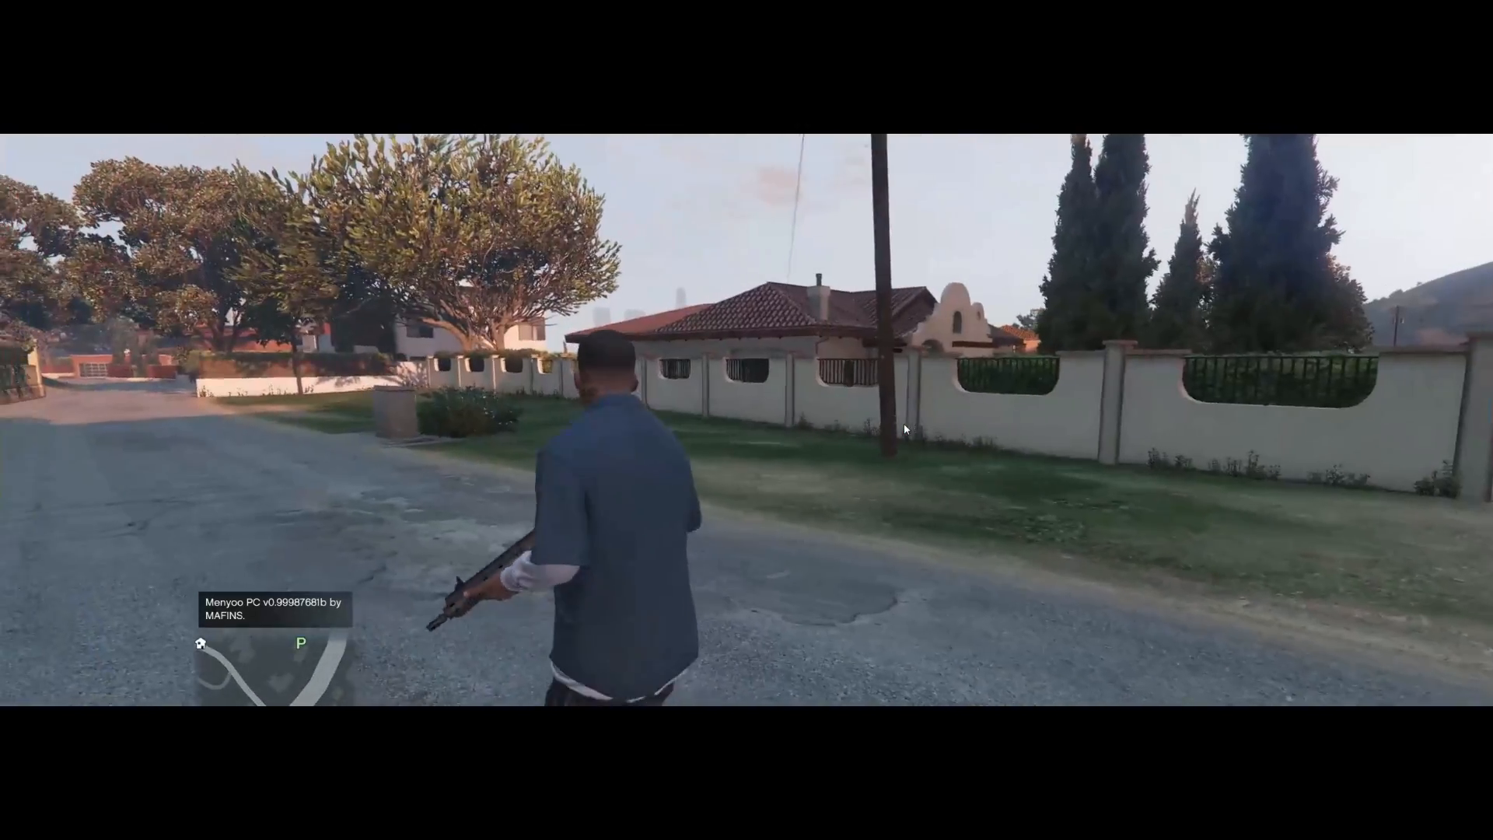
key("a")
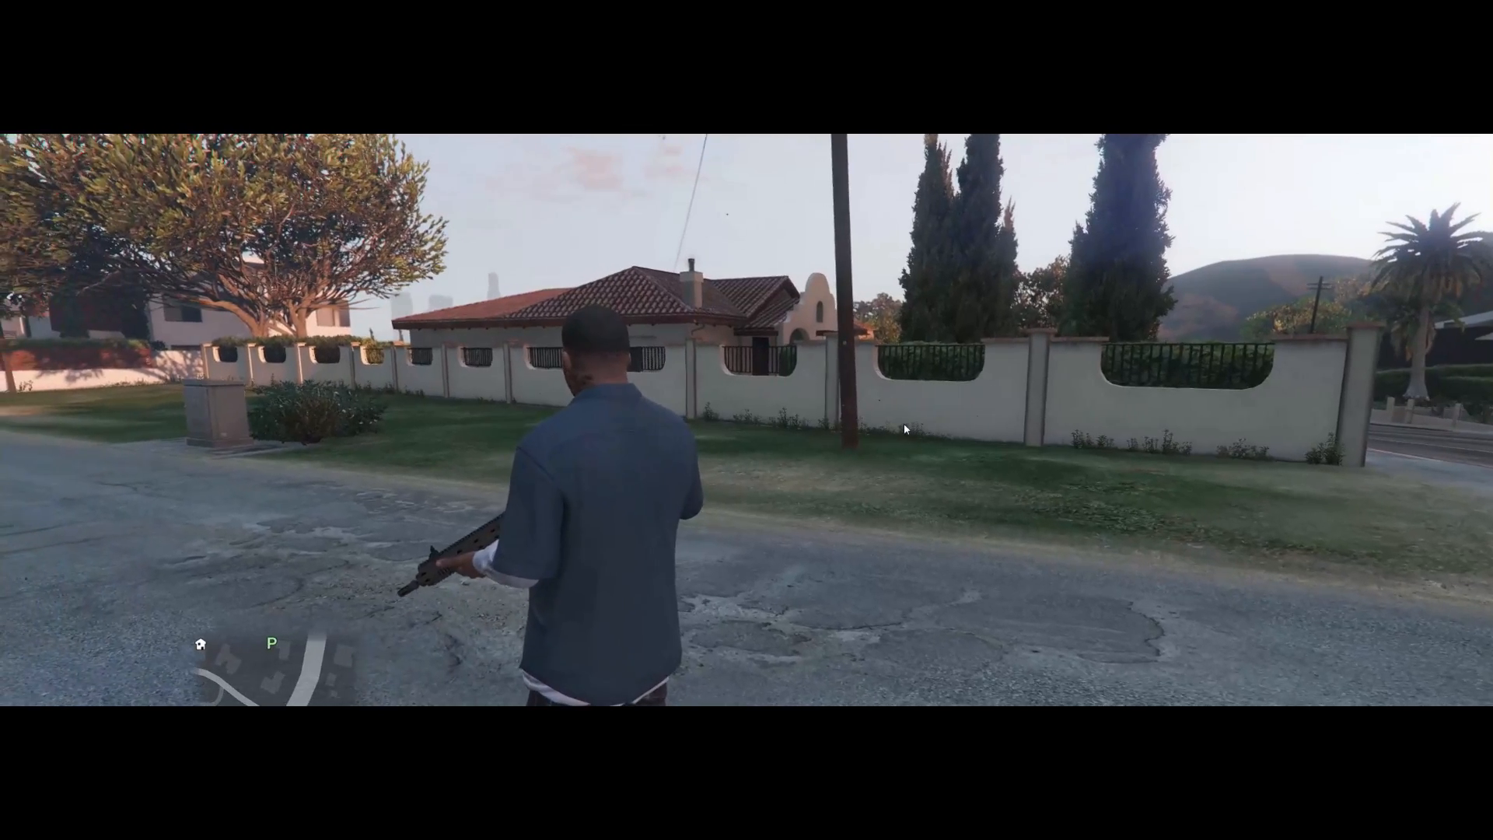
- Turn the in-game hour back to daytime in Menyoo's time options
key("F8")
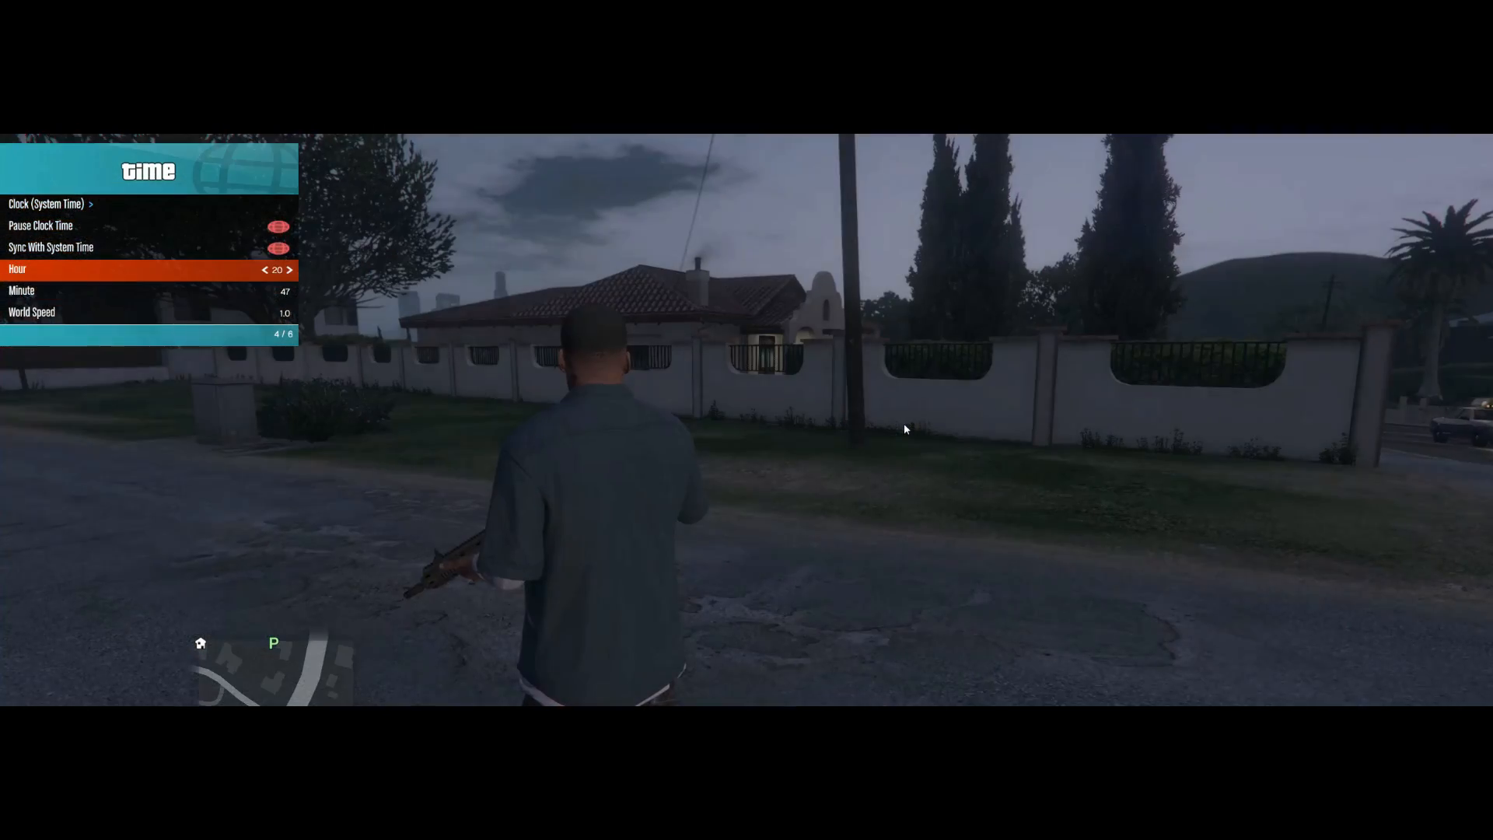
key("Left")
key("Left")
key("Left")
key("Left")
key("Left")
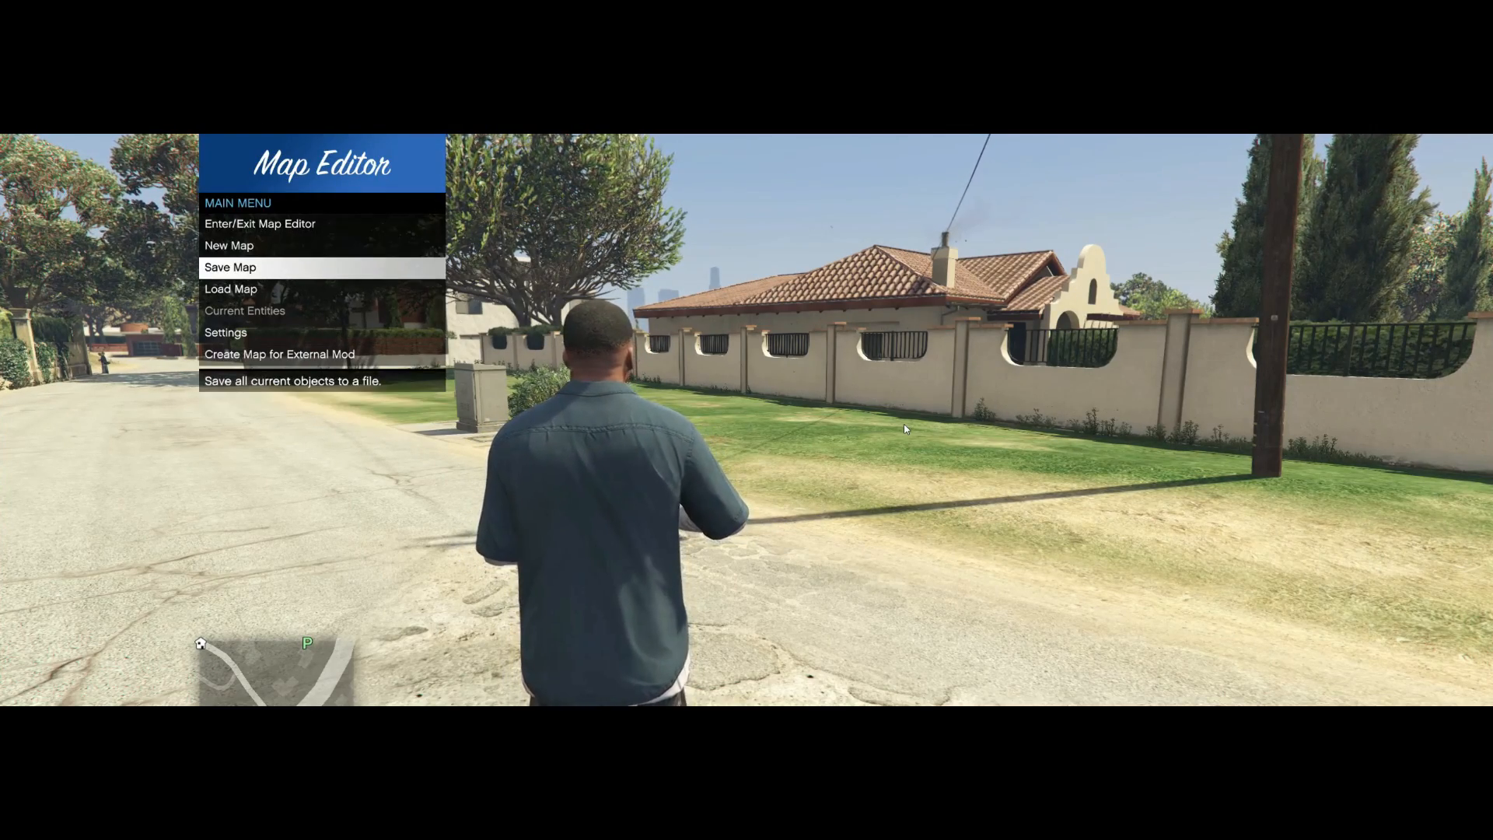
- Load Modern house update 1.0.xml from the maps folder with Map Editor
key("Return")
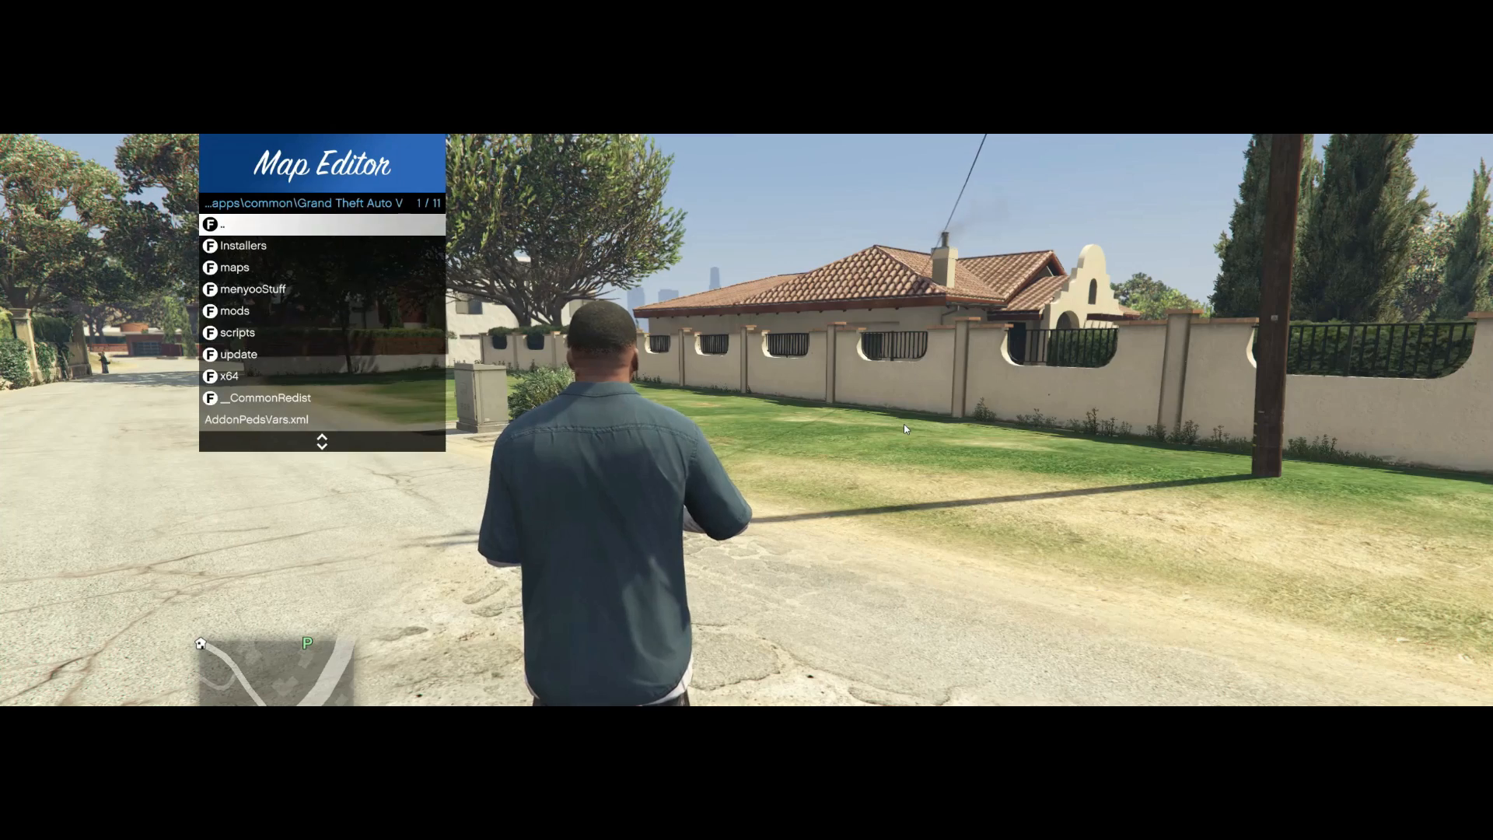
key("Return")
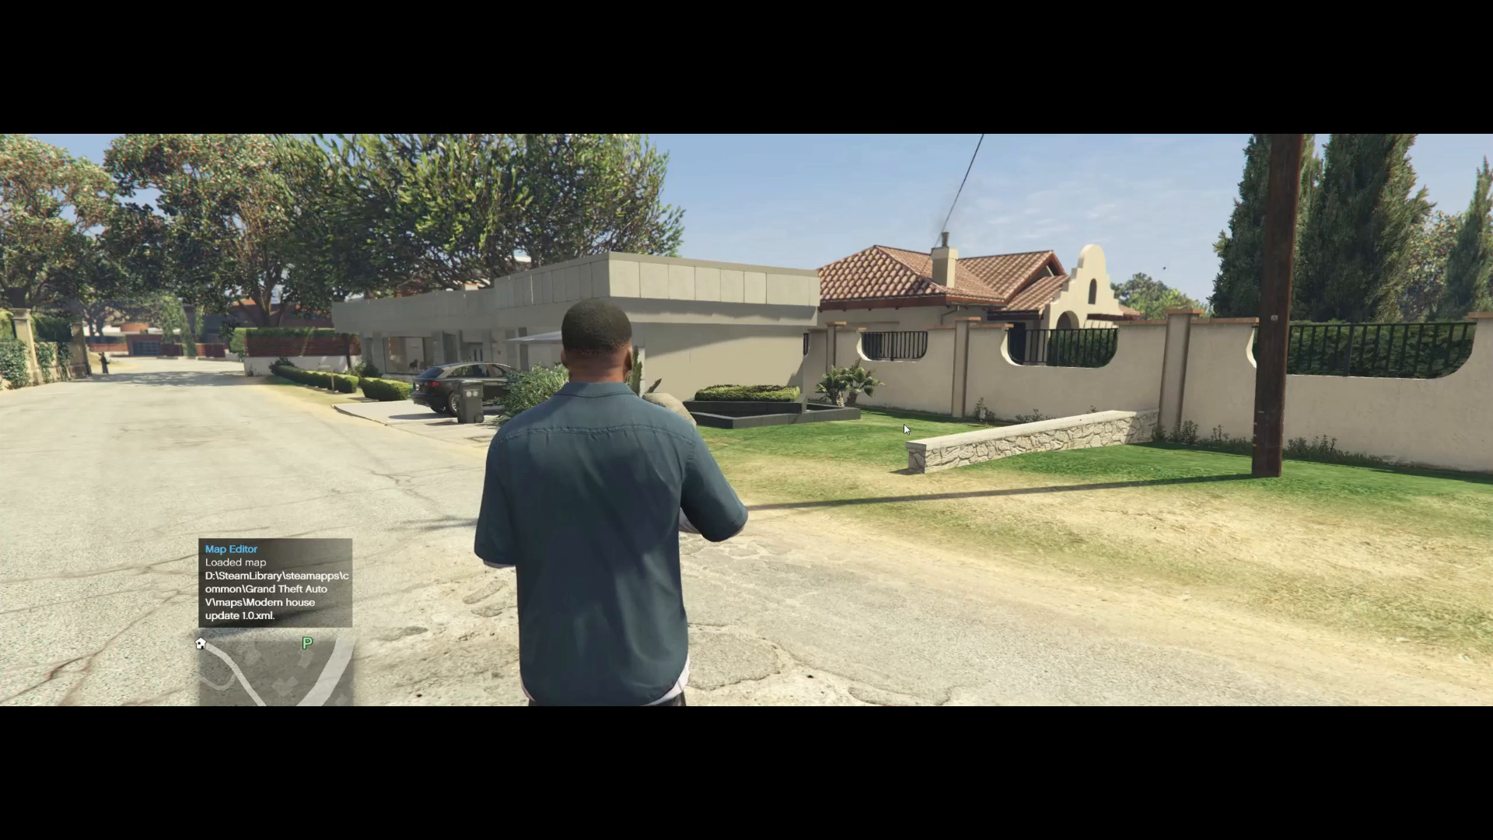
- Walk along the street to examine the loaded house's facade, front garden, and driveway
key("w")
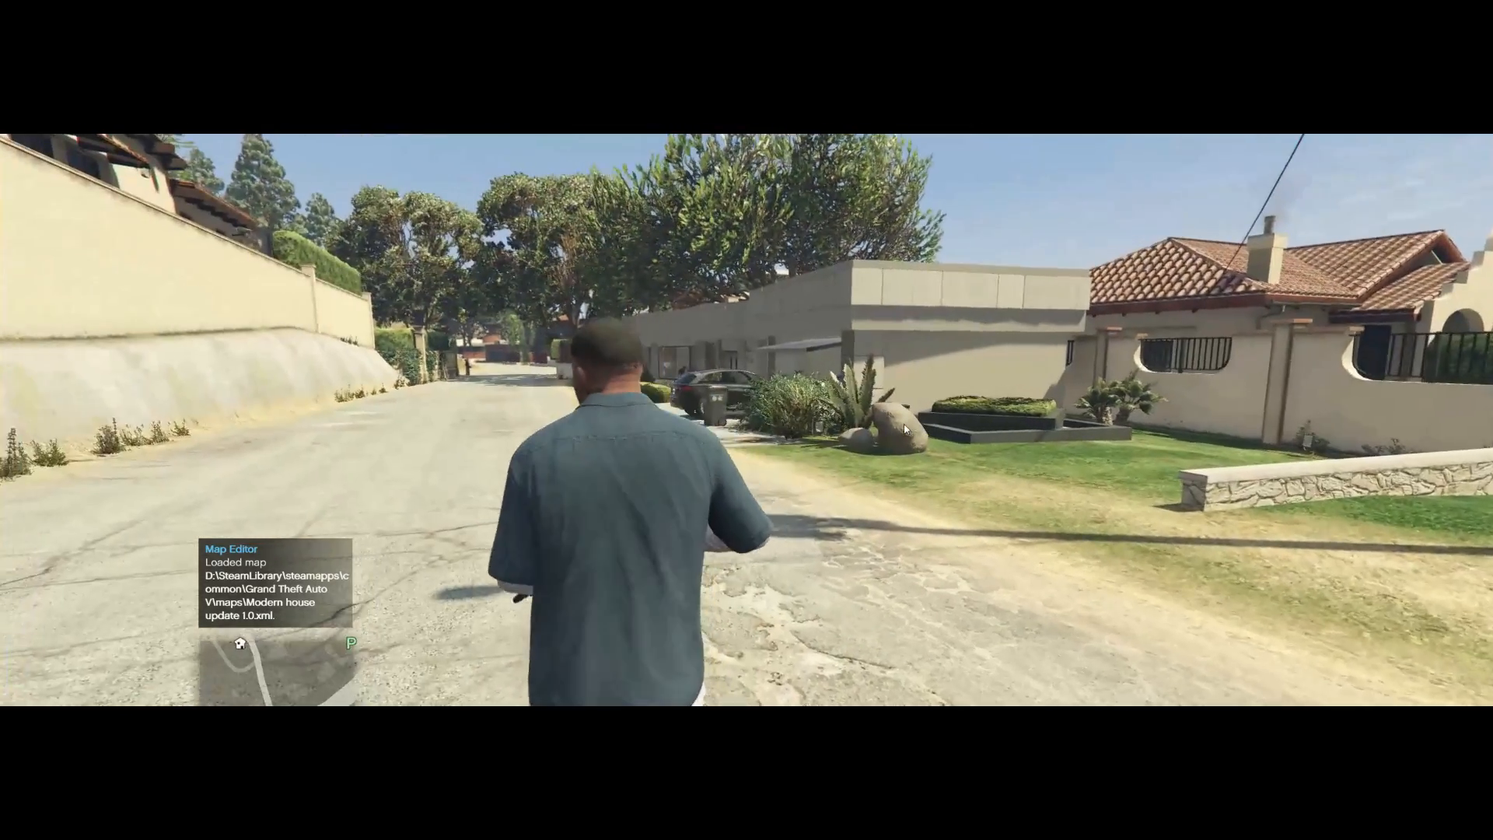
key("w")
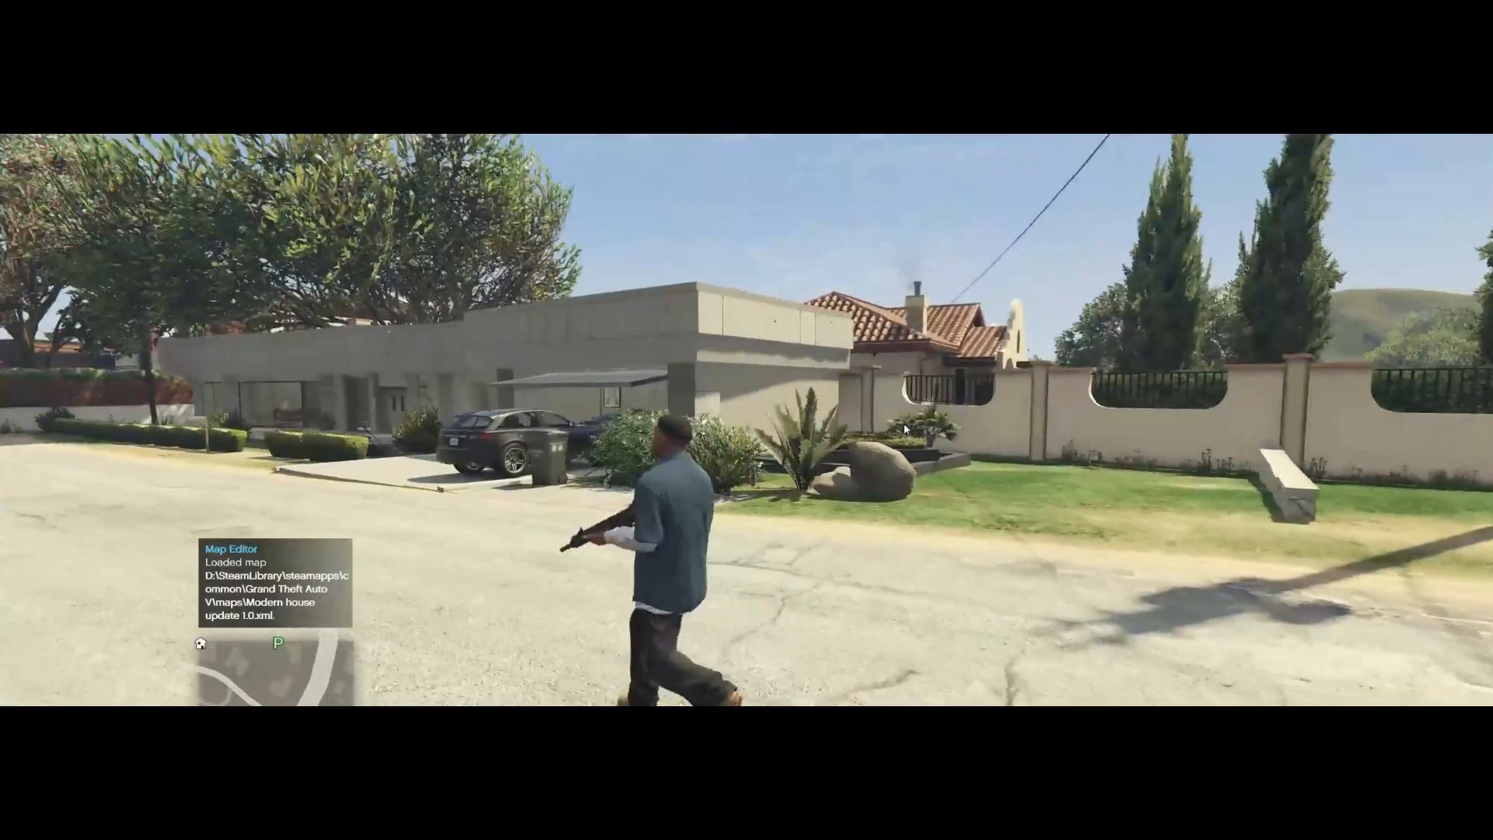
key("w")
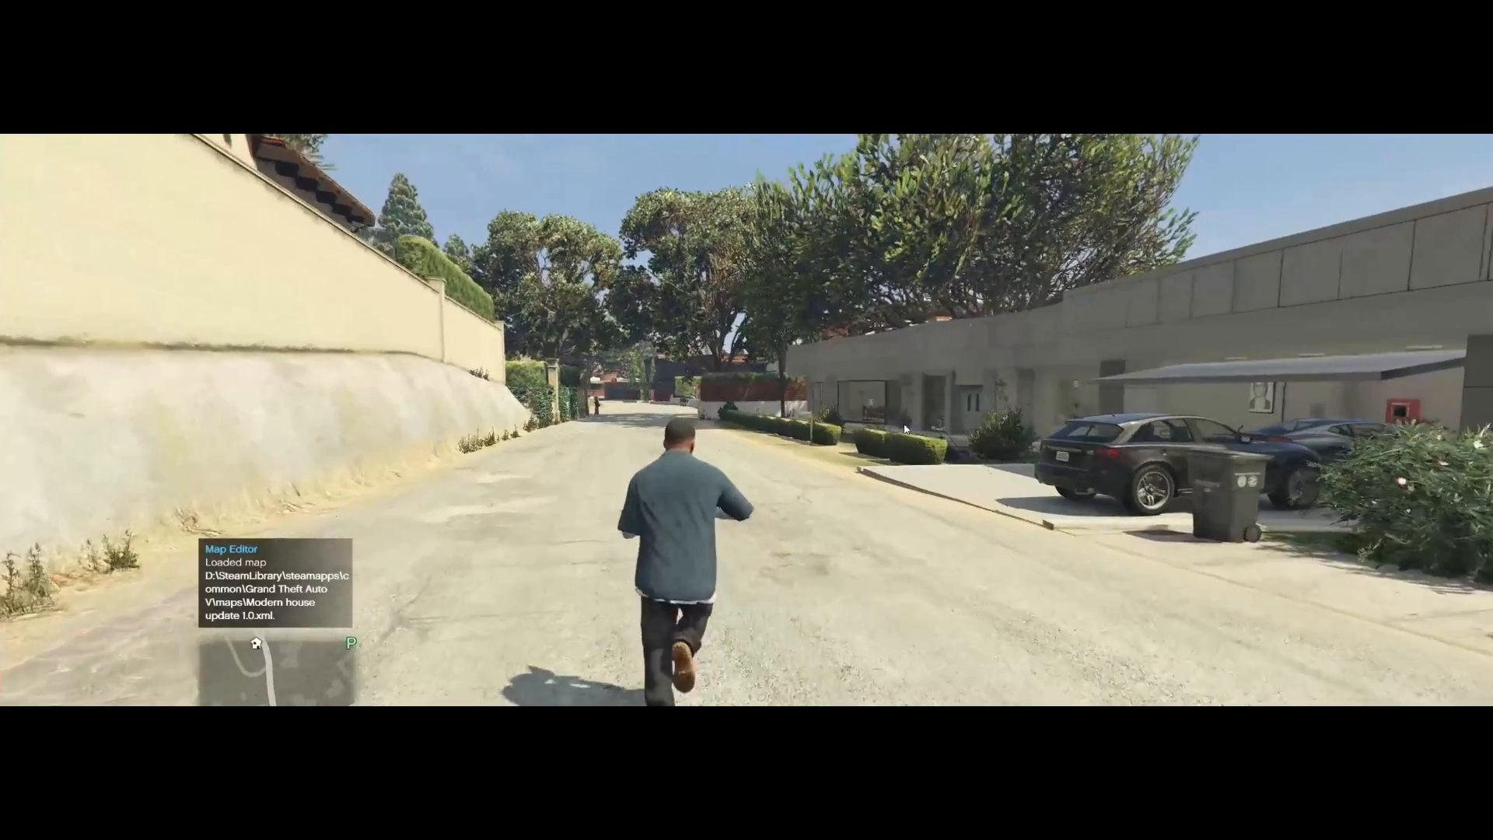
key("w")
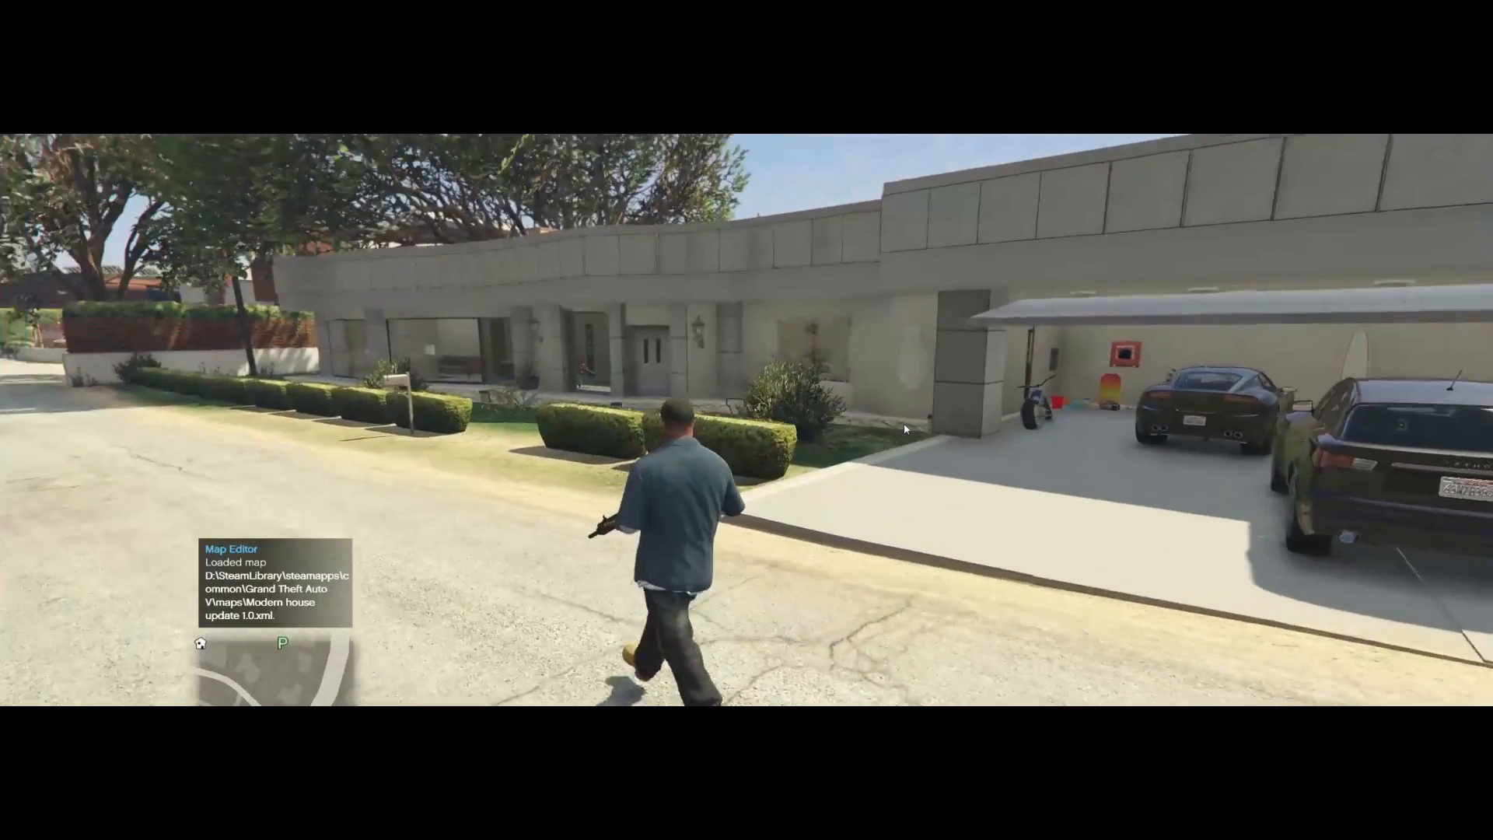
key("w")
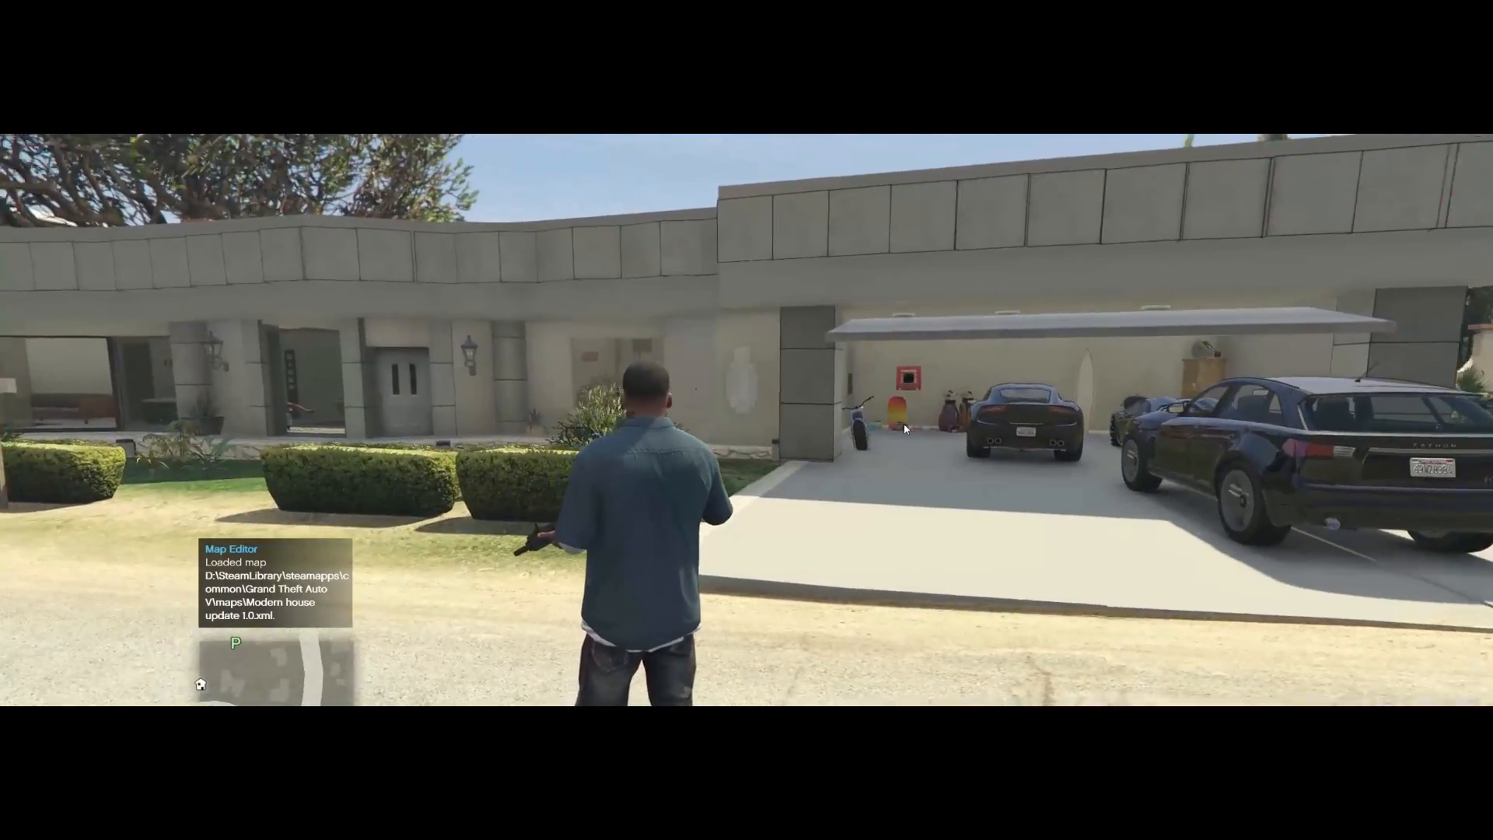
scroll(904, 427, "down", 1)
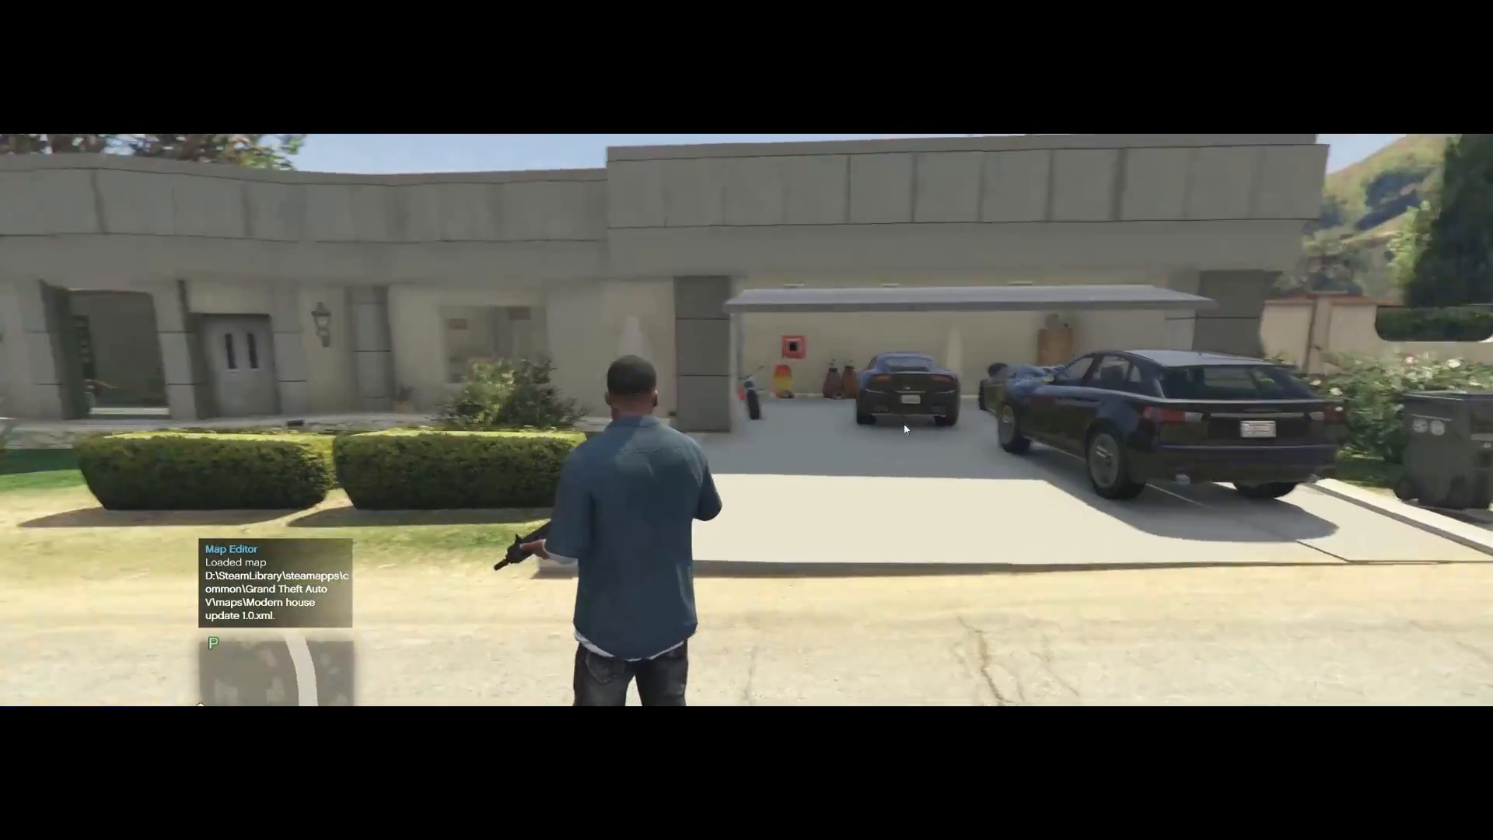
scroll(904, 427, "up", 1)
- Walk up the driveway into the open garage and examine the parked vehicles and stored items
key("w")
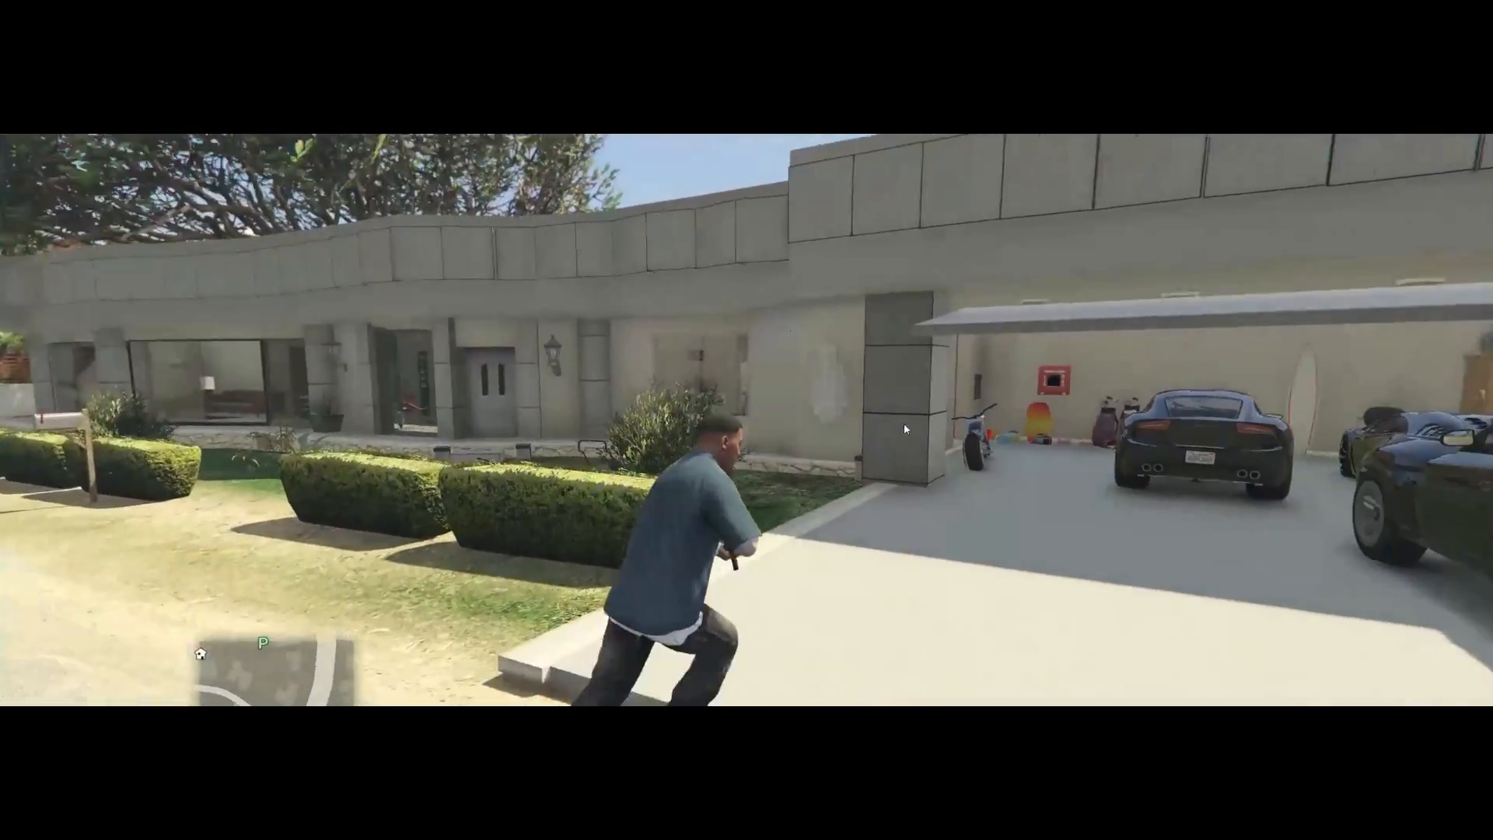
key("w")
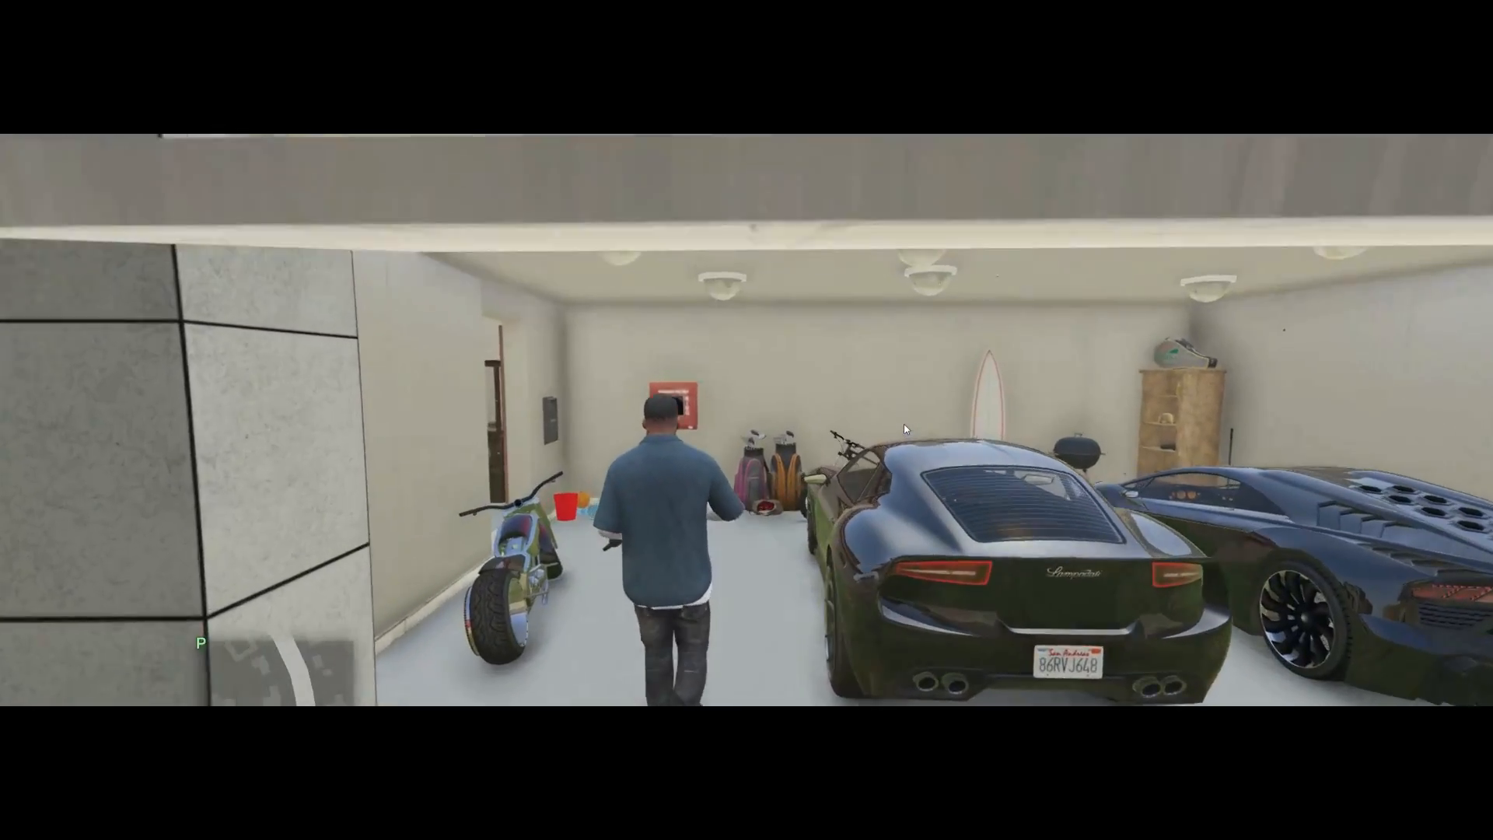
scroll(904, 426, "down", 1)
key("w")
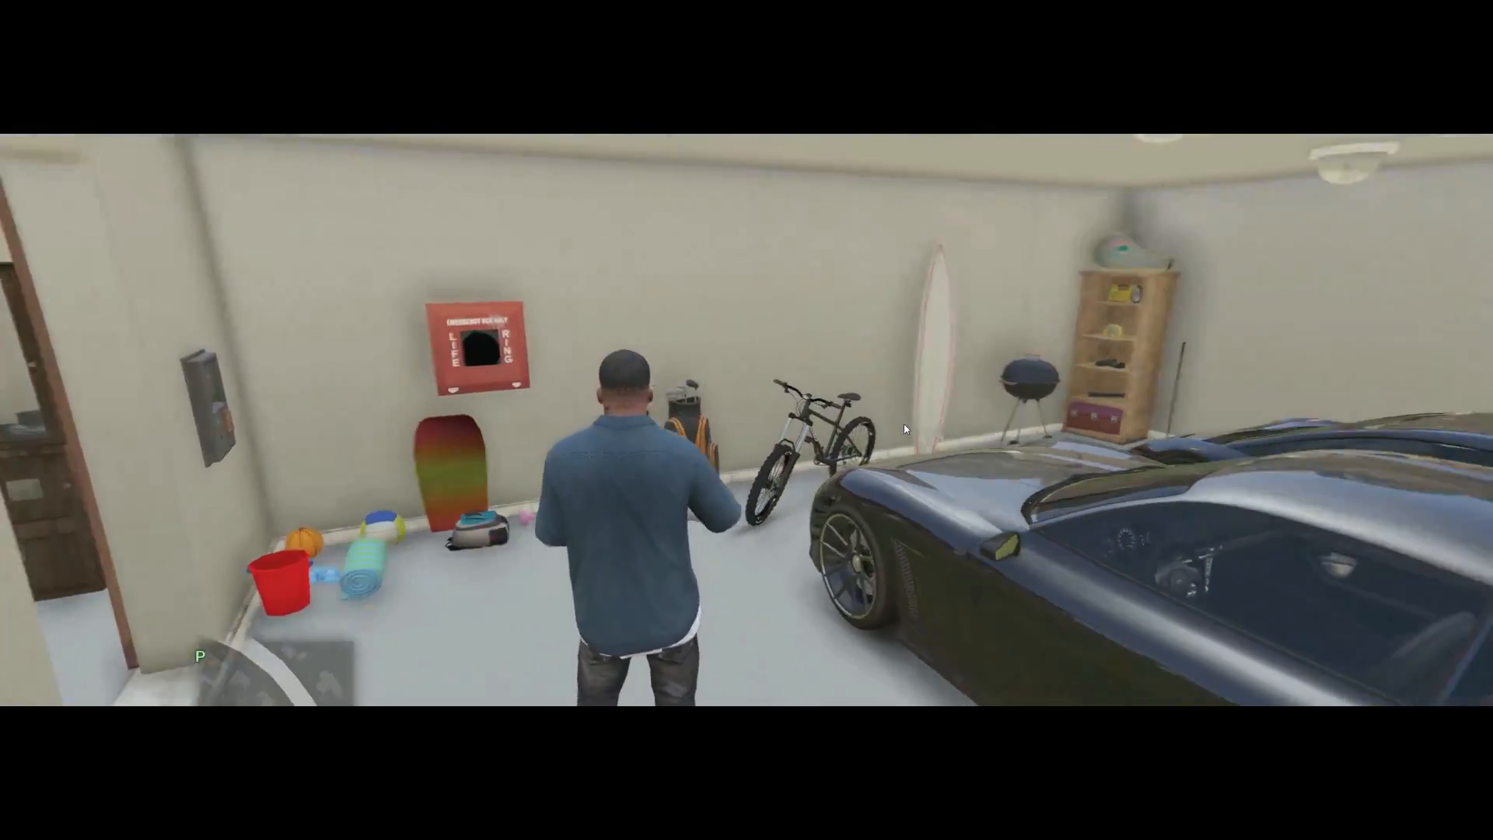
key("w")
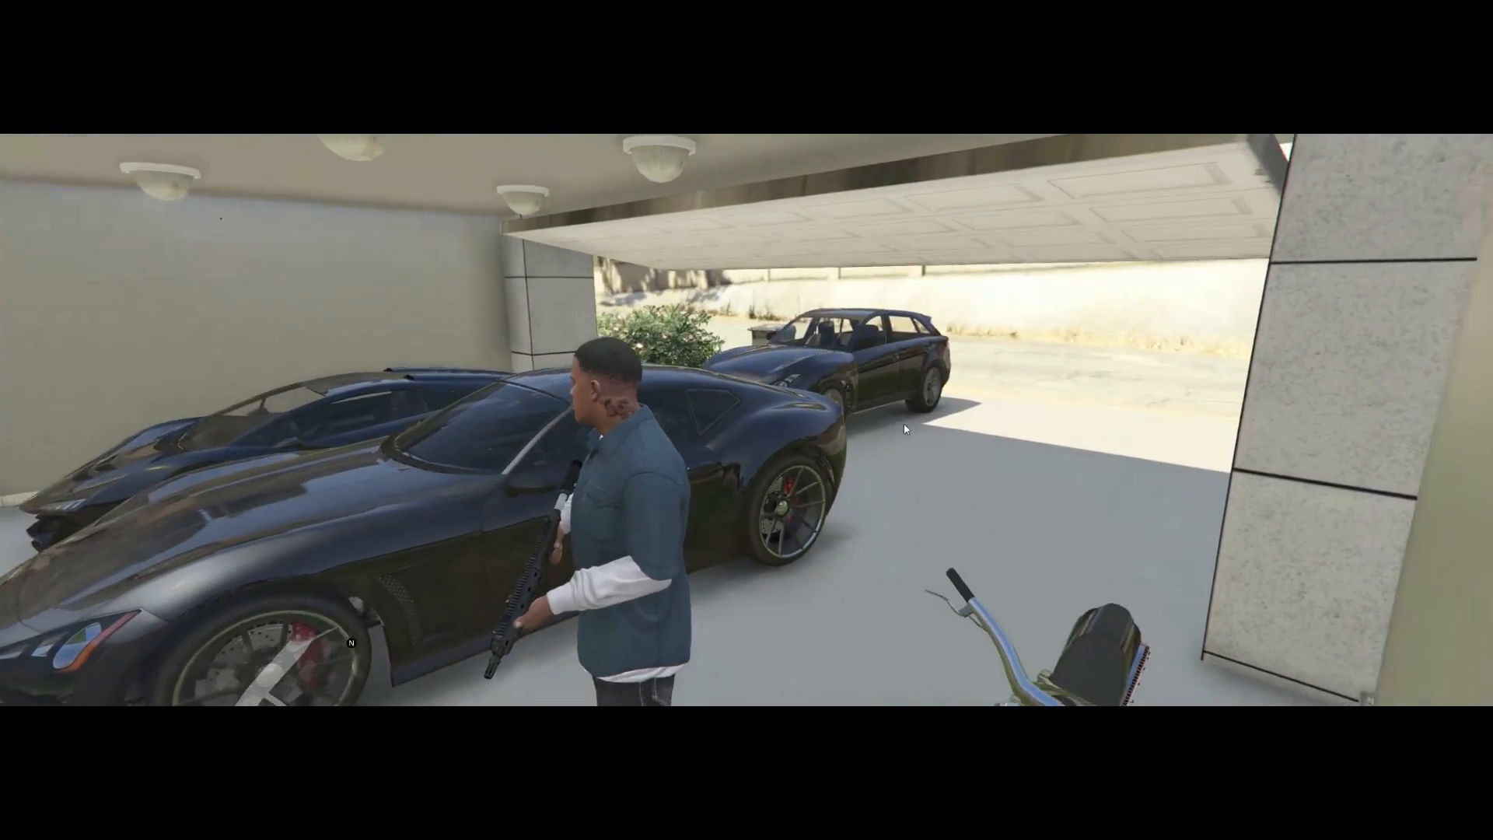
key("w")
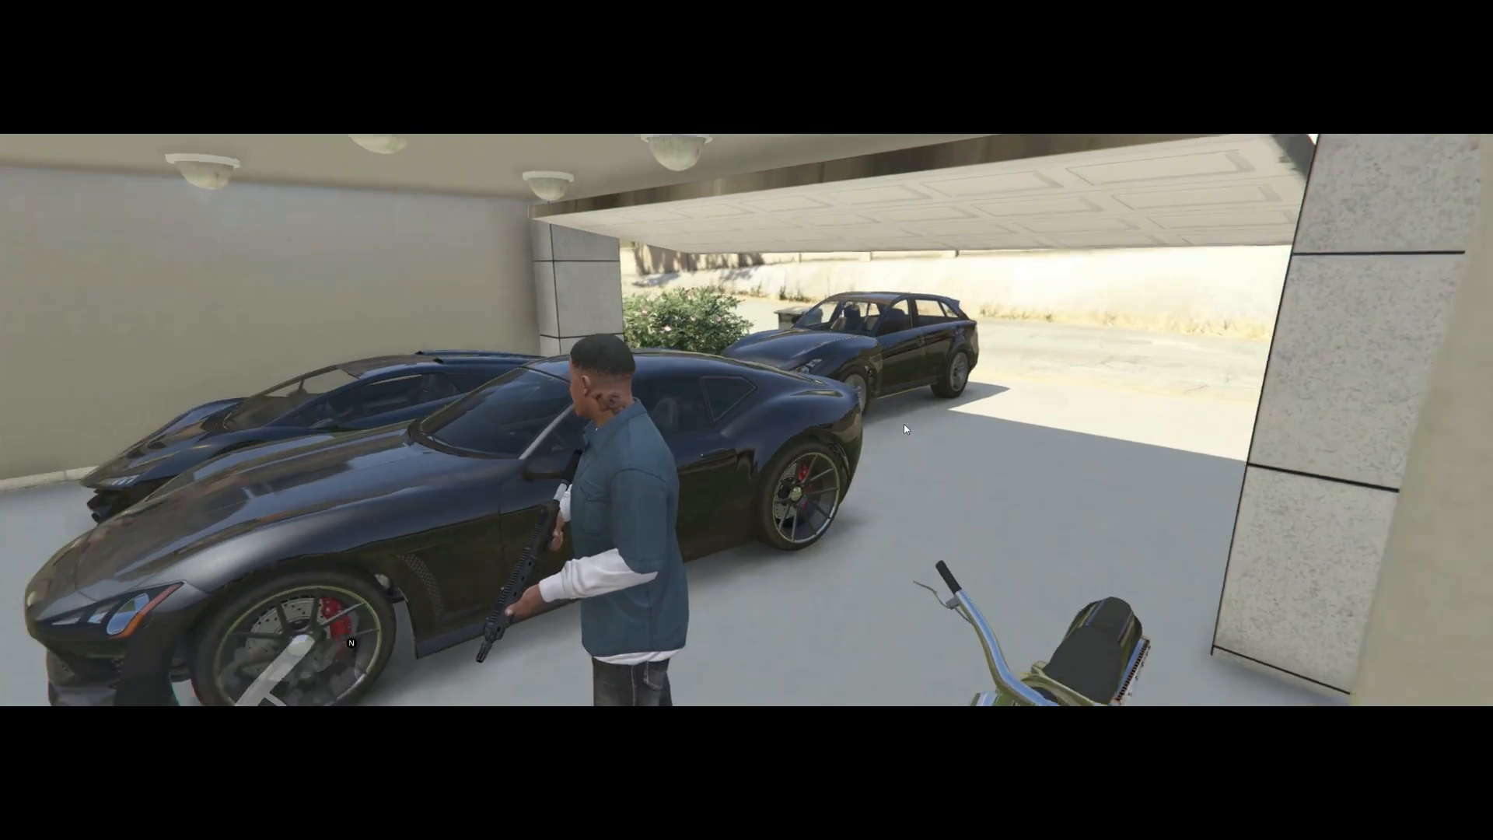
- Walk through the inner doorway to examine the dining area, kitchen, living room, and front entrance, and return to the garage
key("w")
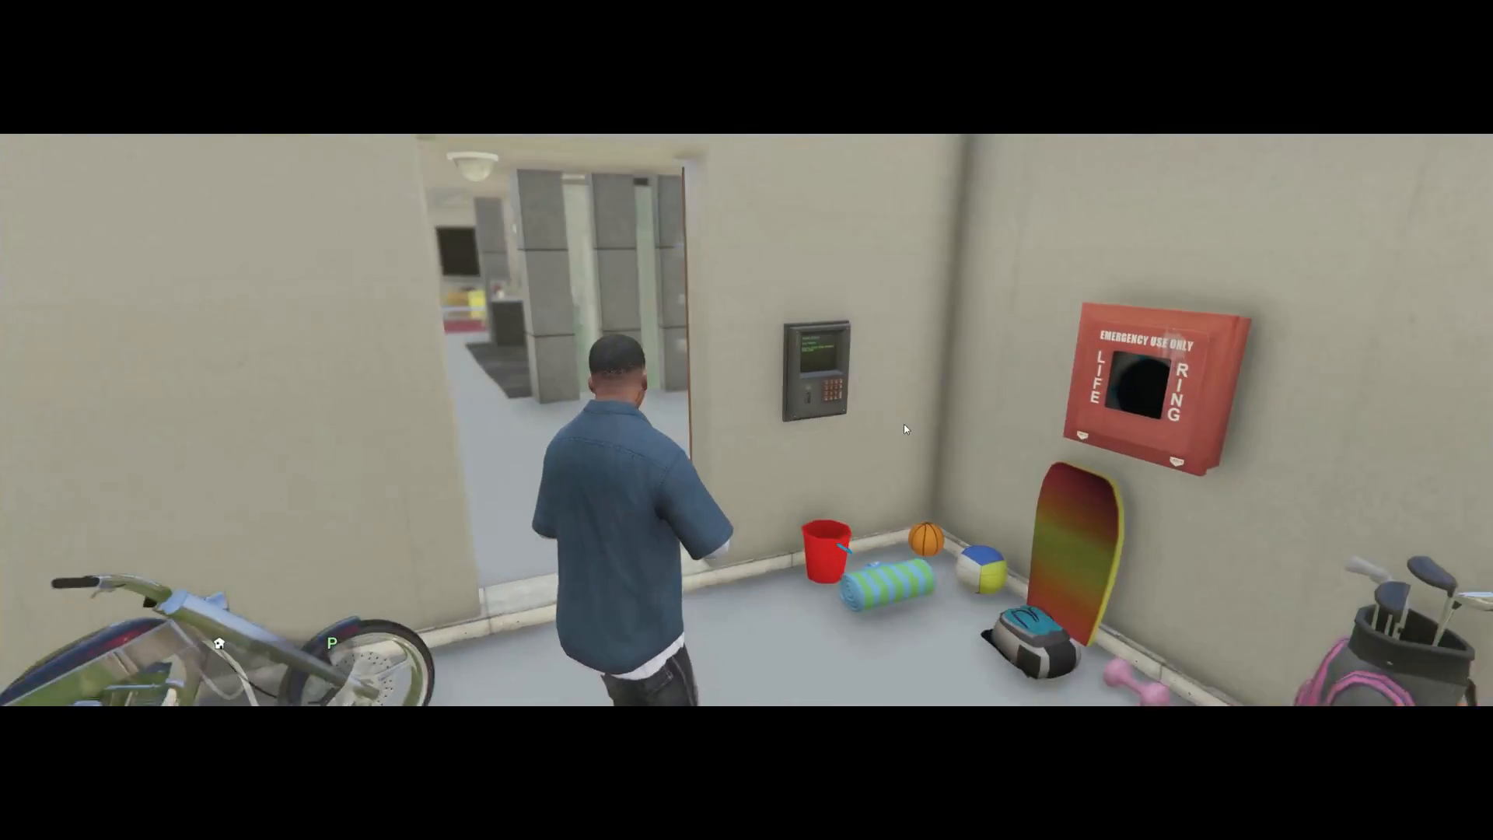
key("w")
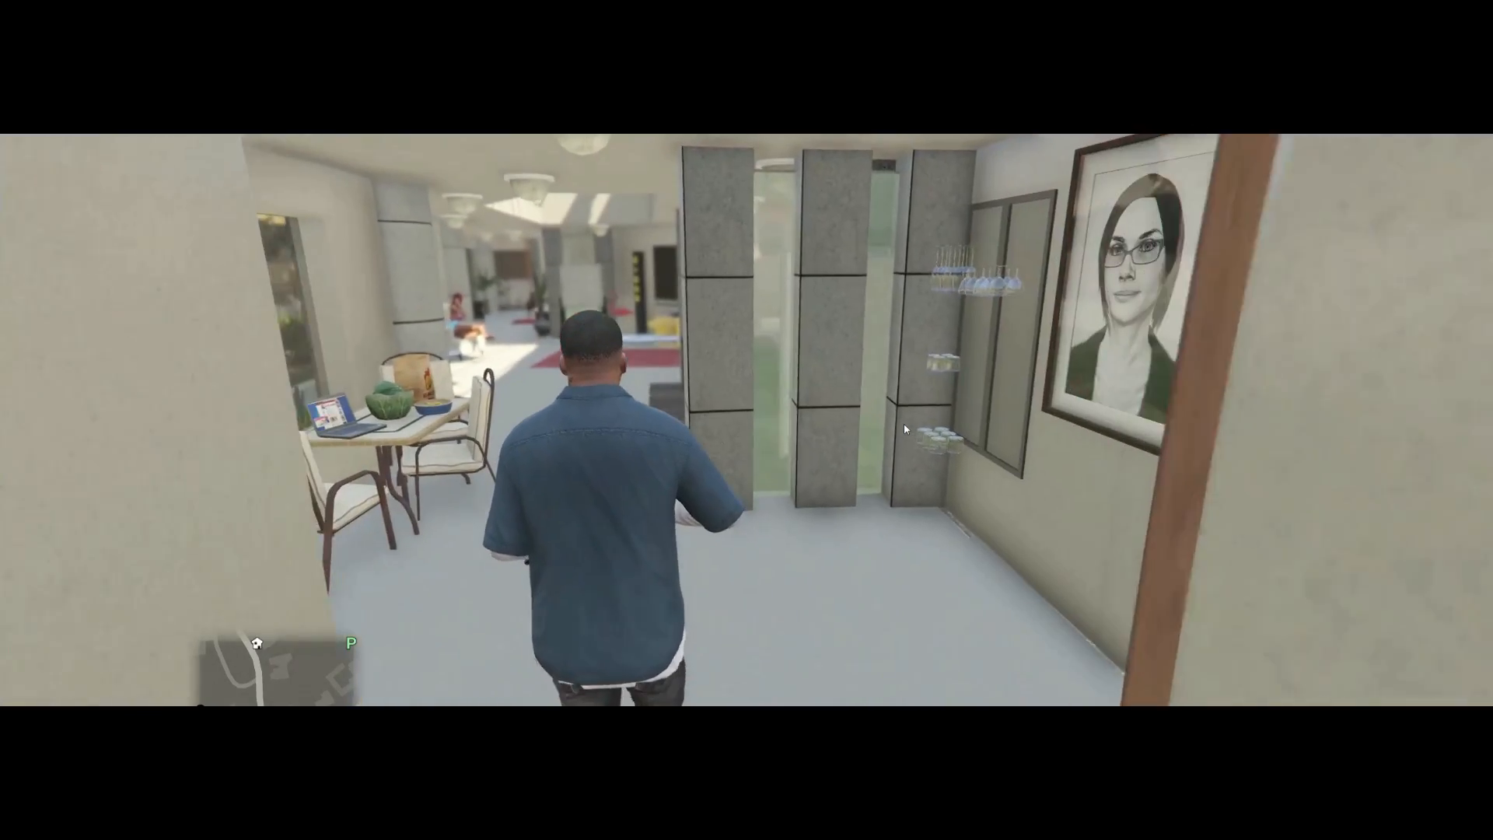
key("w")
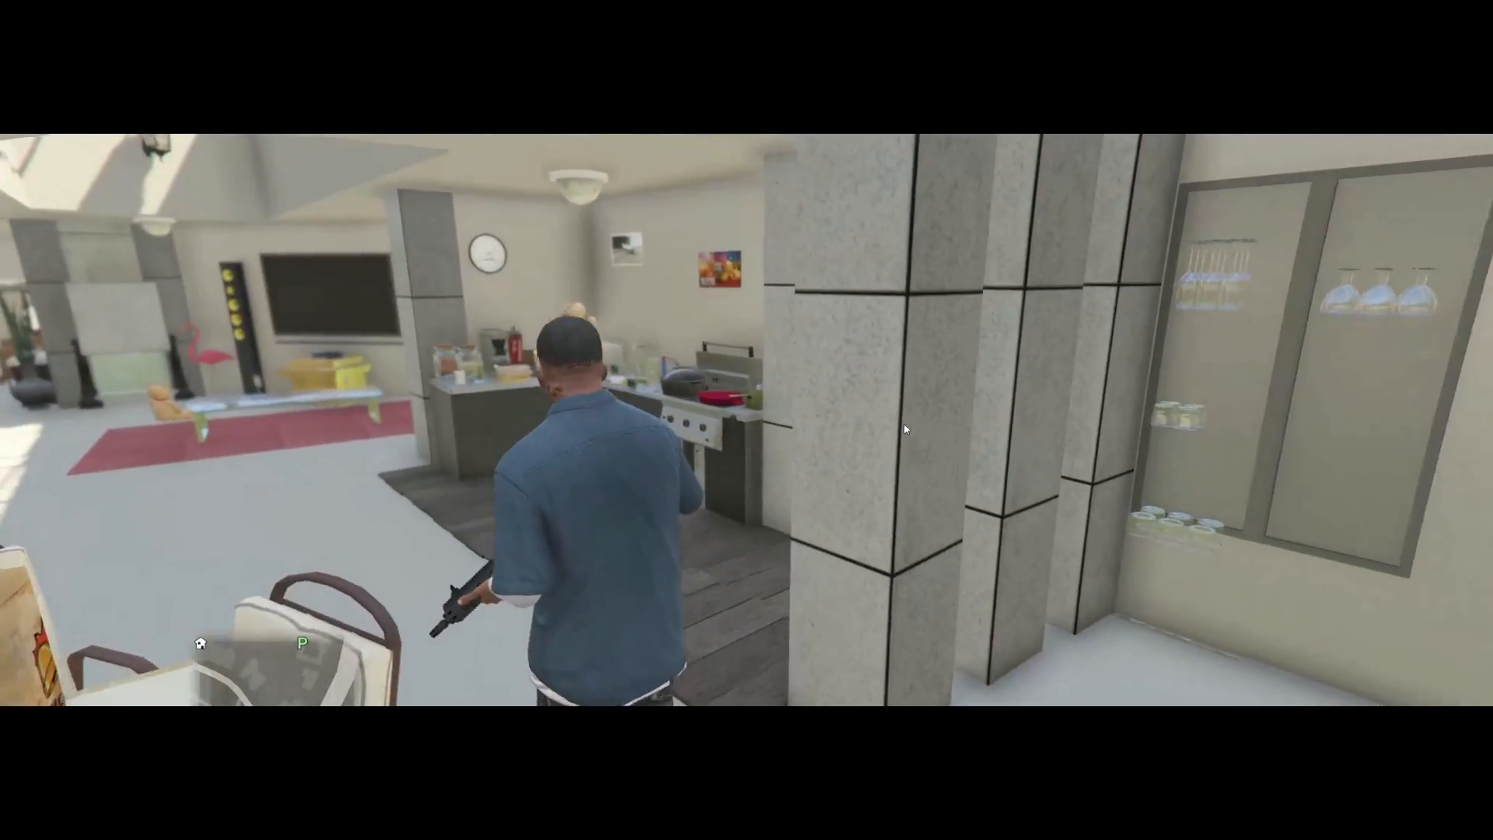
key("w")
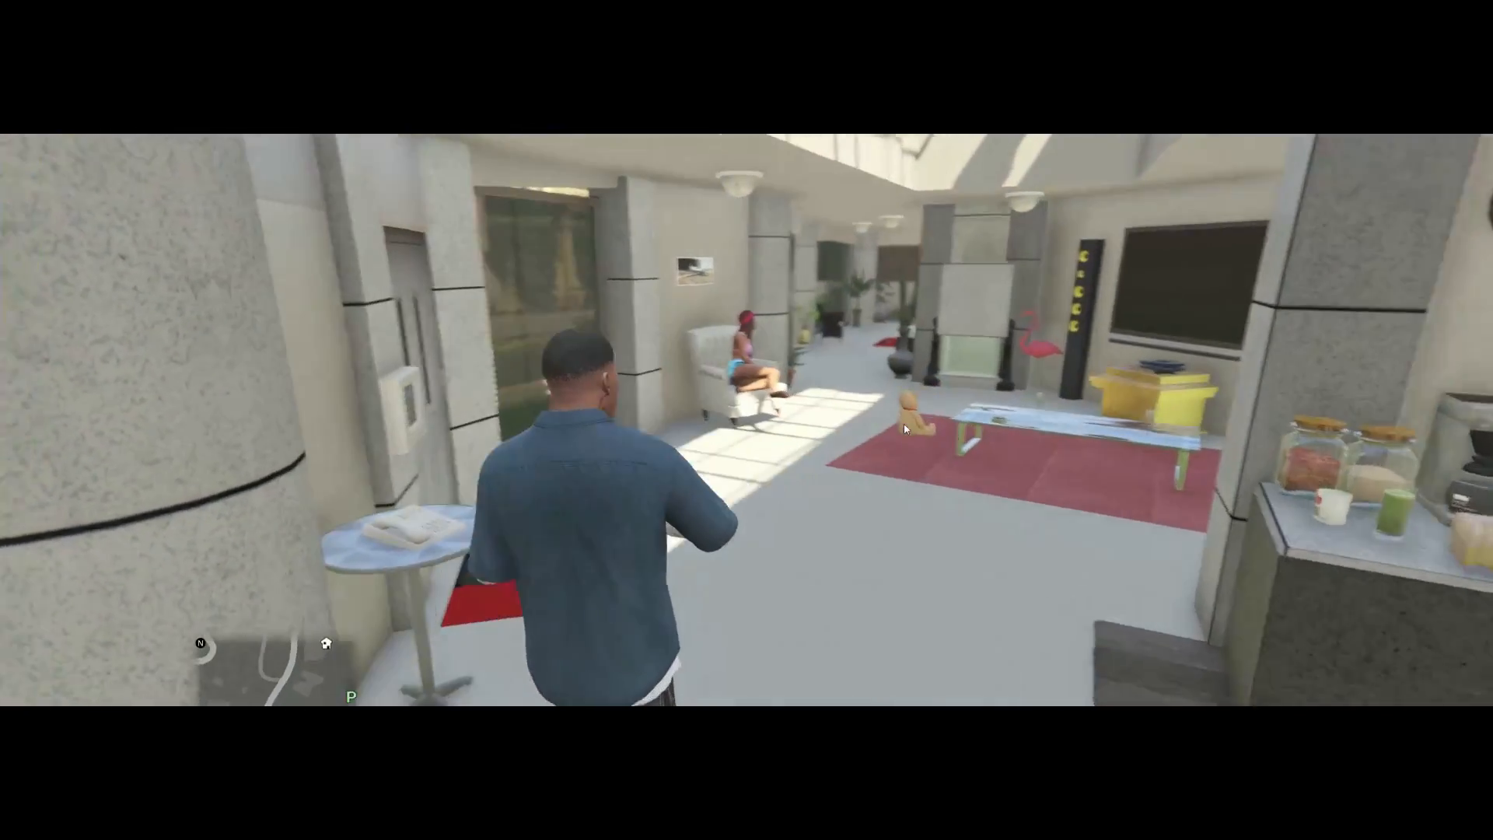
key("w")
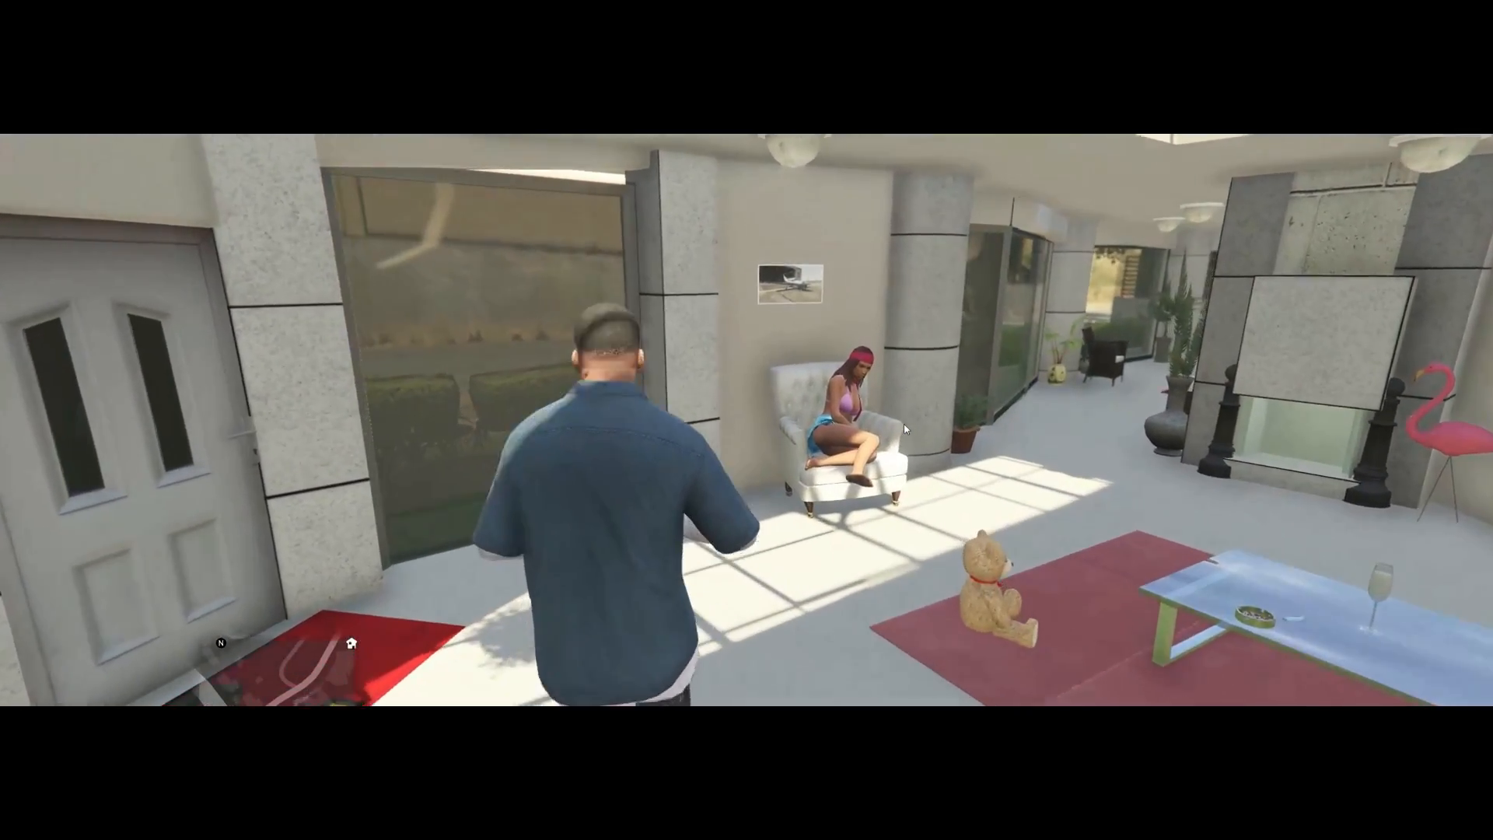
key("w")
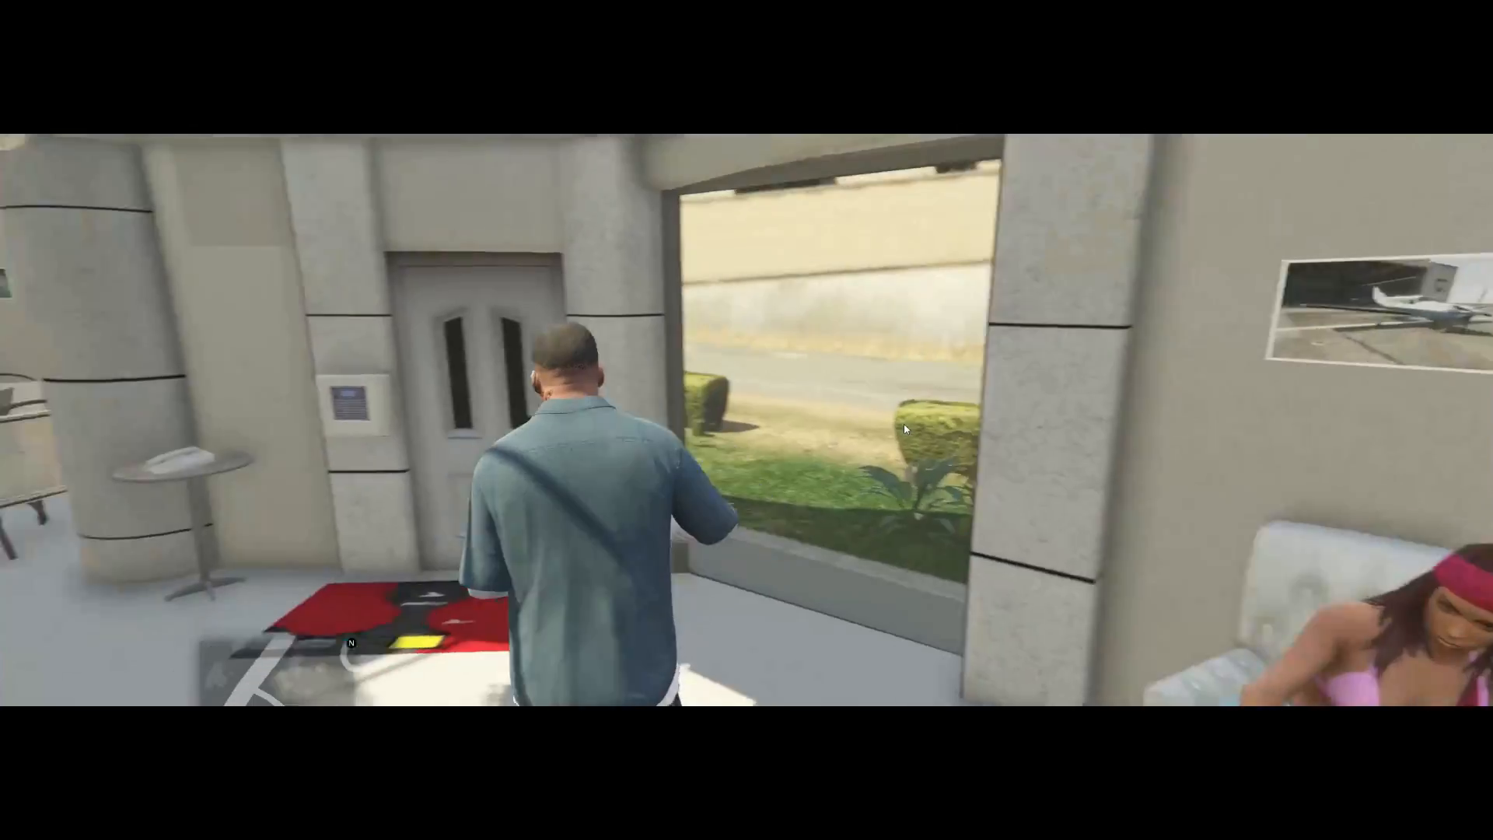
key("w")
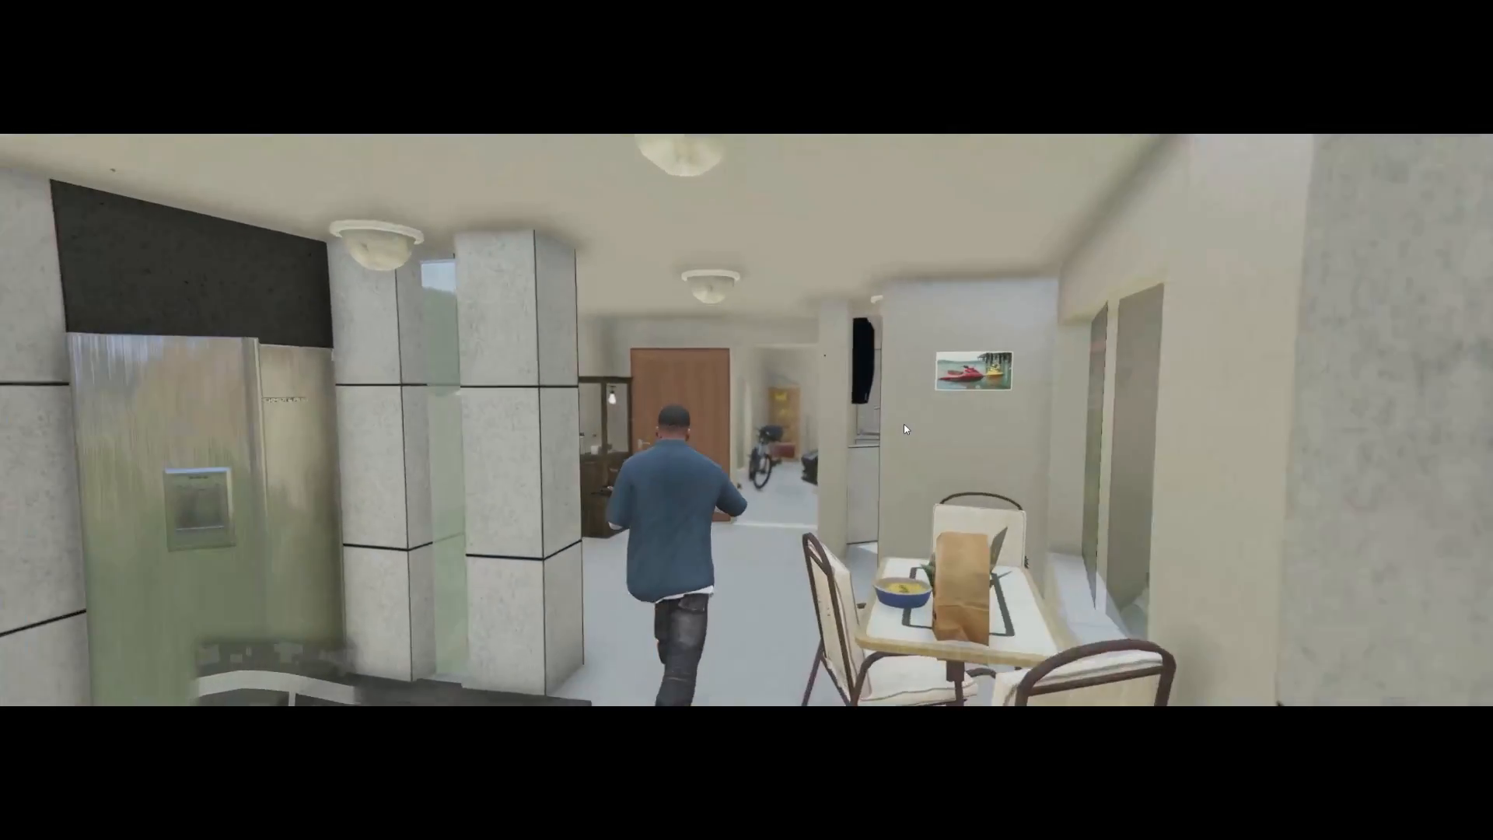
key("w")
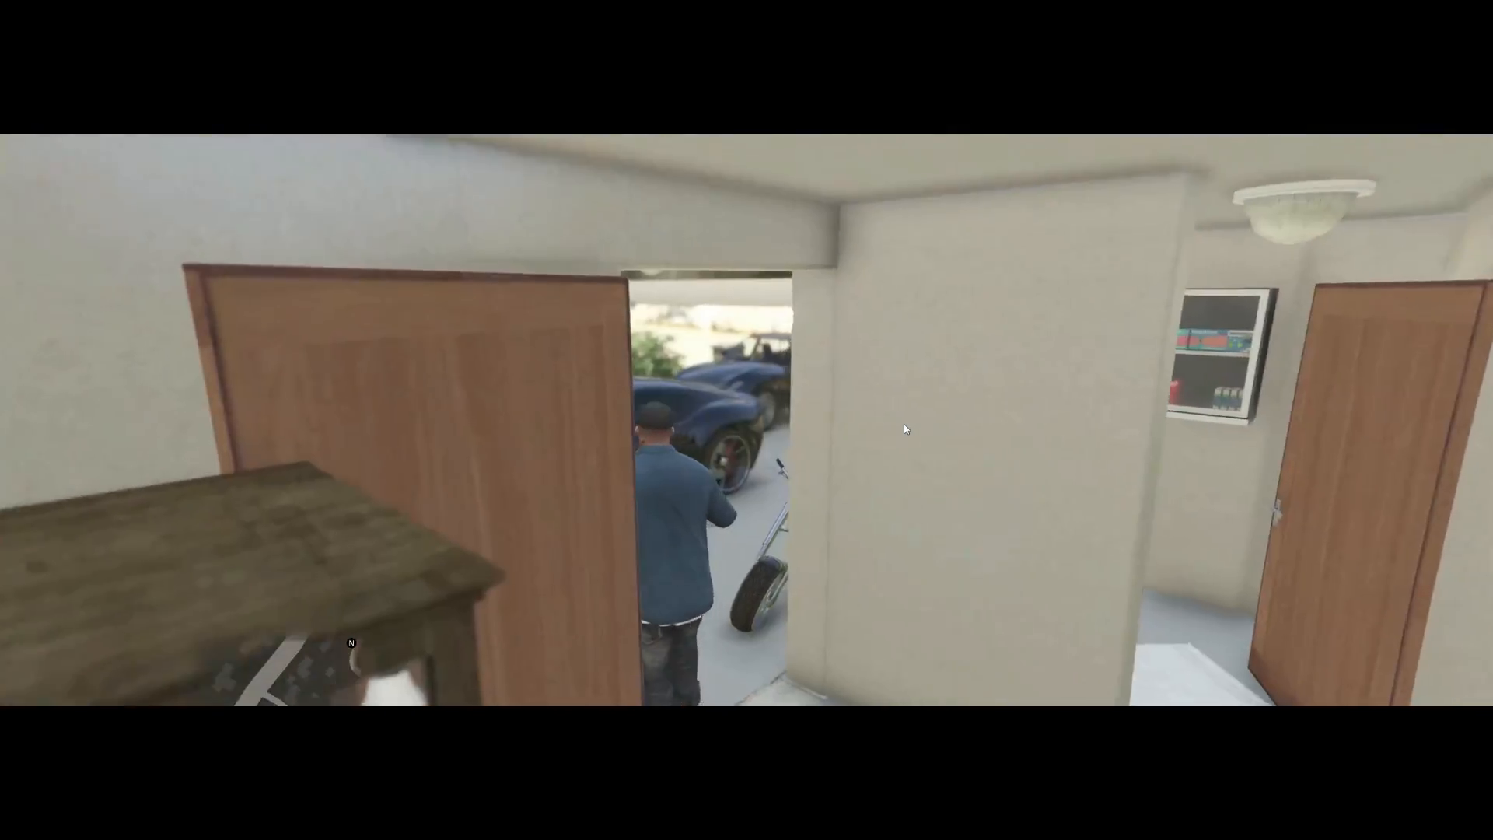
key("w")
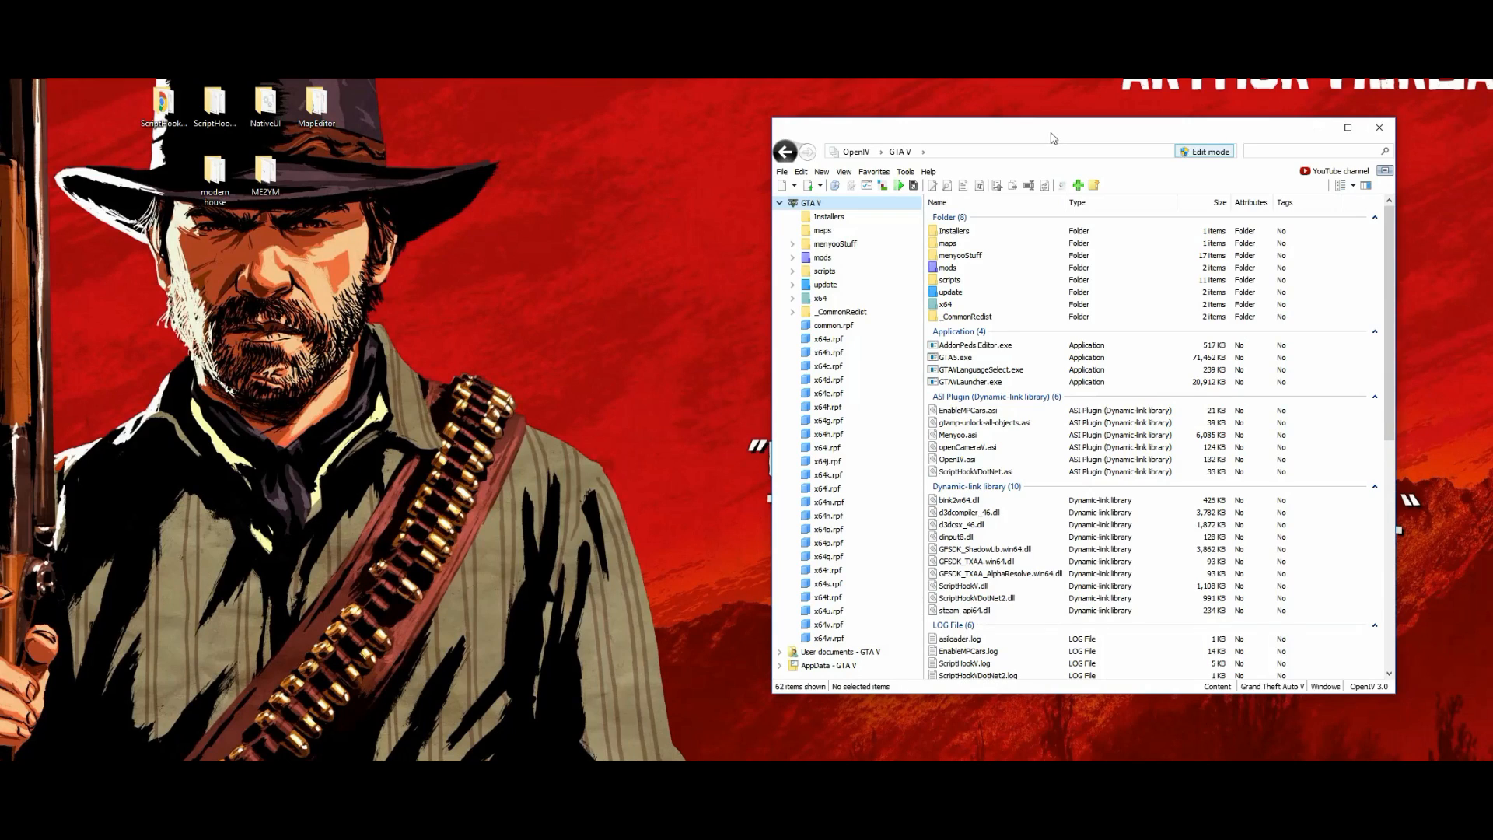
- Move the OpenIV window aside and open the maps folder of the Grand Theft Auto V directory in File Explorer
left_click_drag(1053, 138, 366, 145)
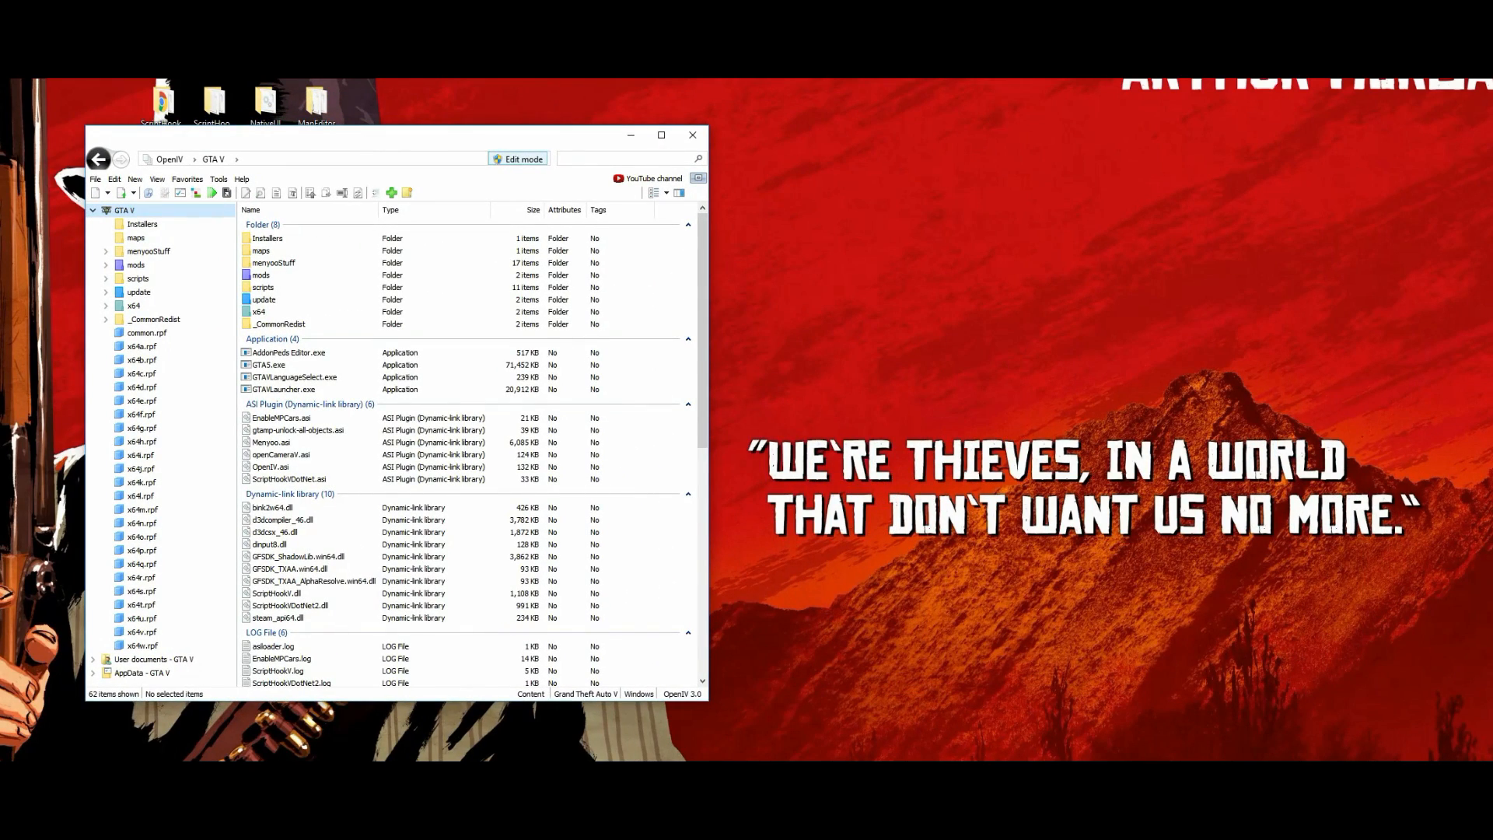
mouse_move(184, 813)
left_click(149, 740)
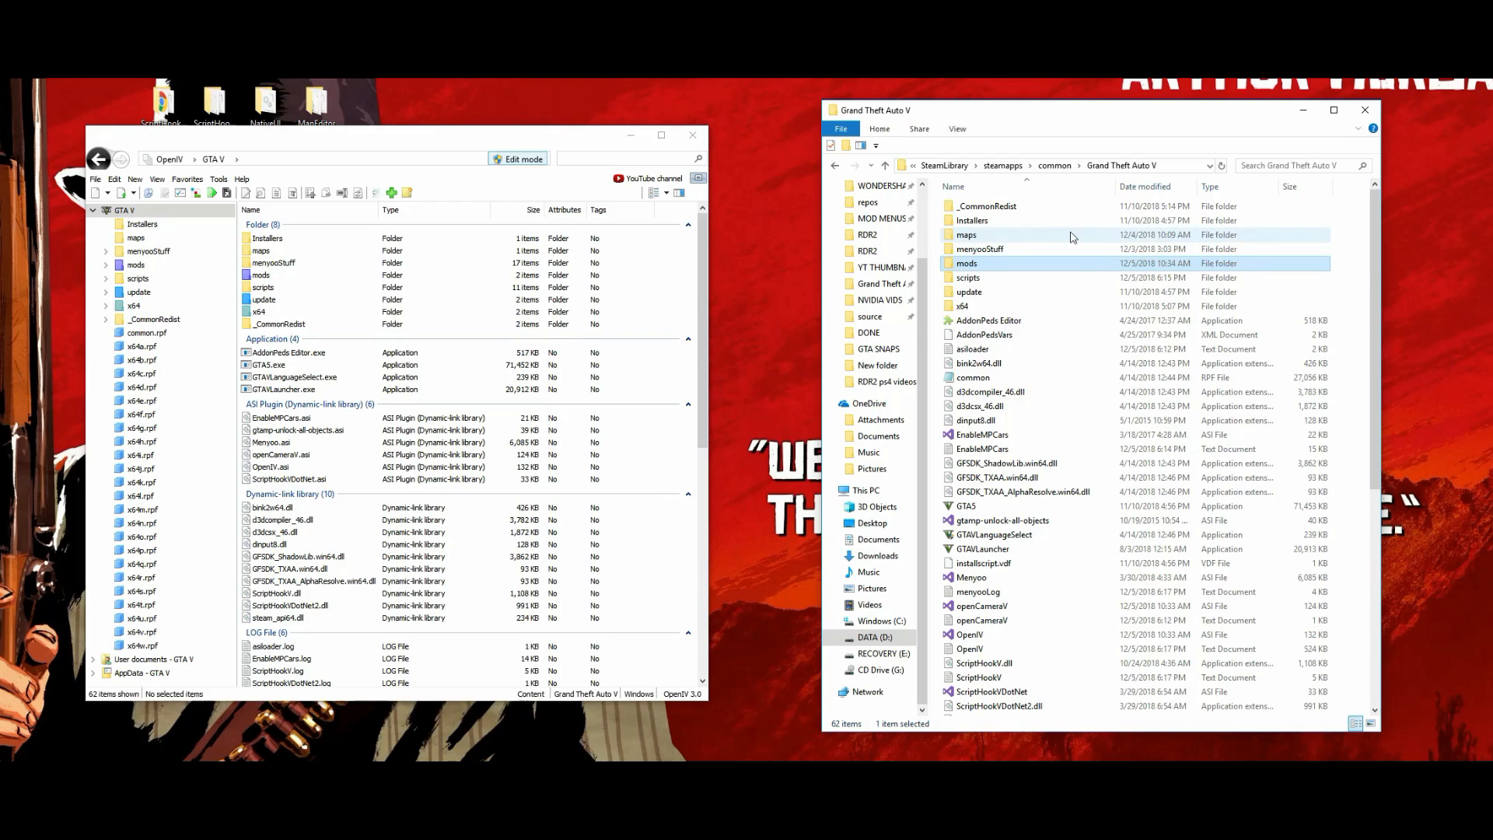
double_click(1052, 235)
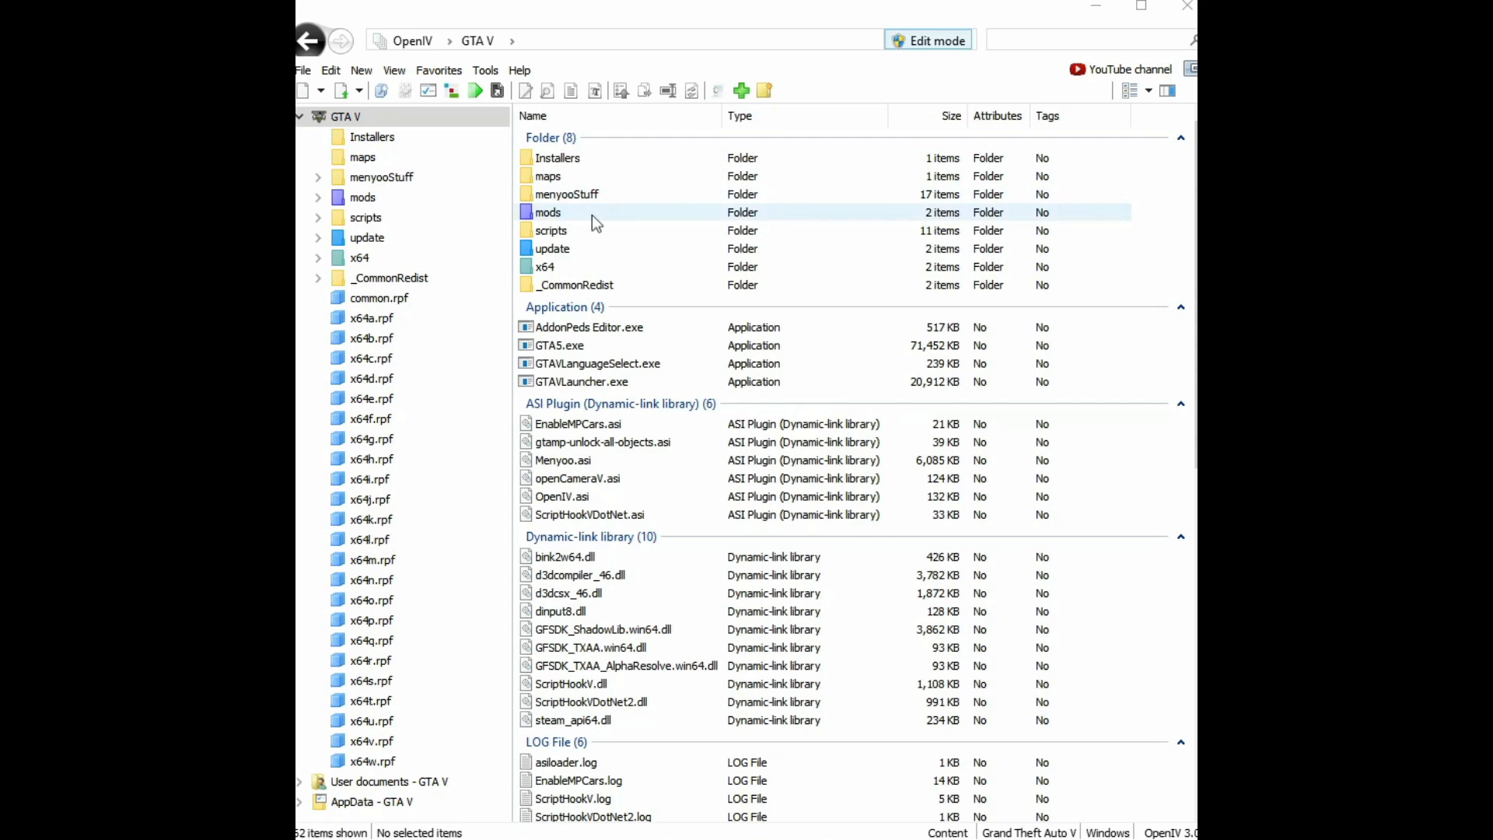
- In OpenIV, browse to the custom_maps folder under mods, update, x64, dlcpacks
double_click(614, 210)
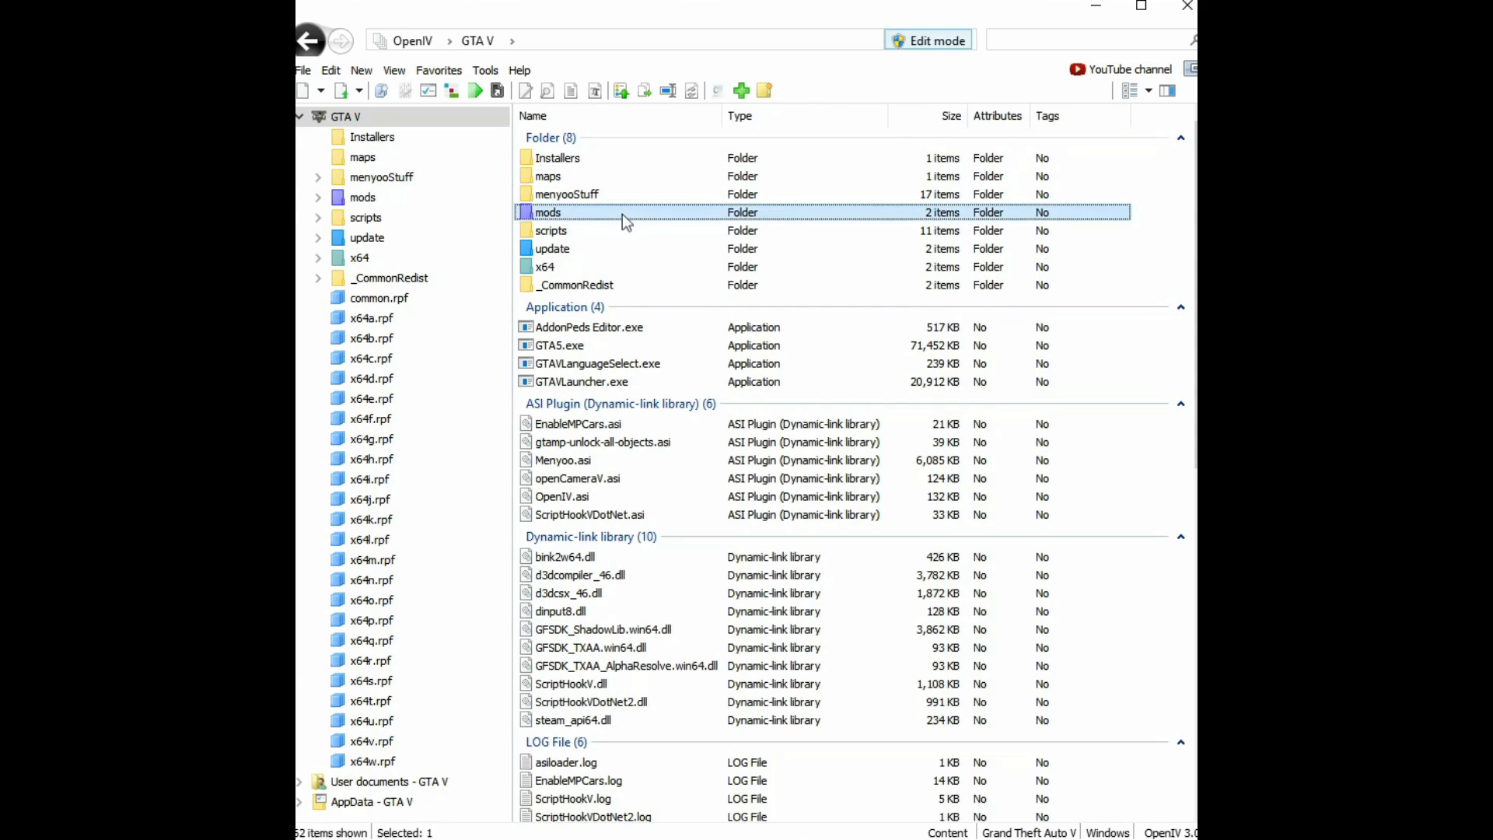
double_click(637, 154)
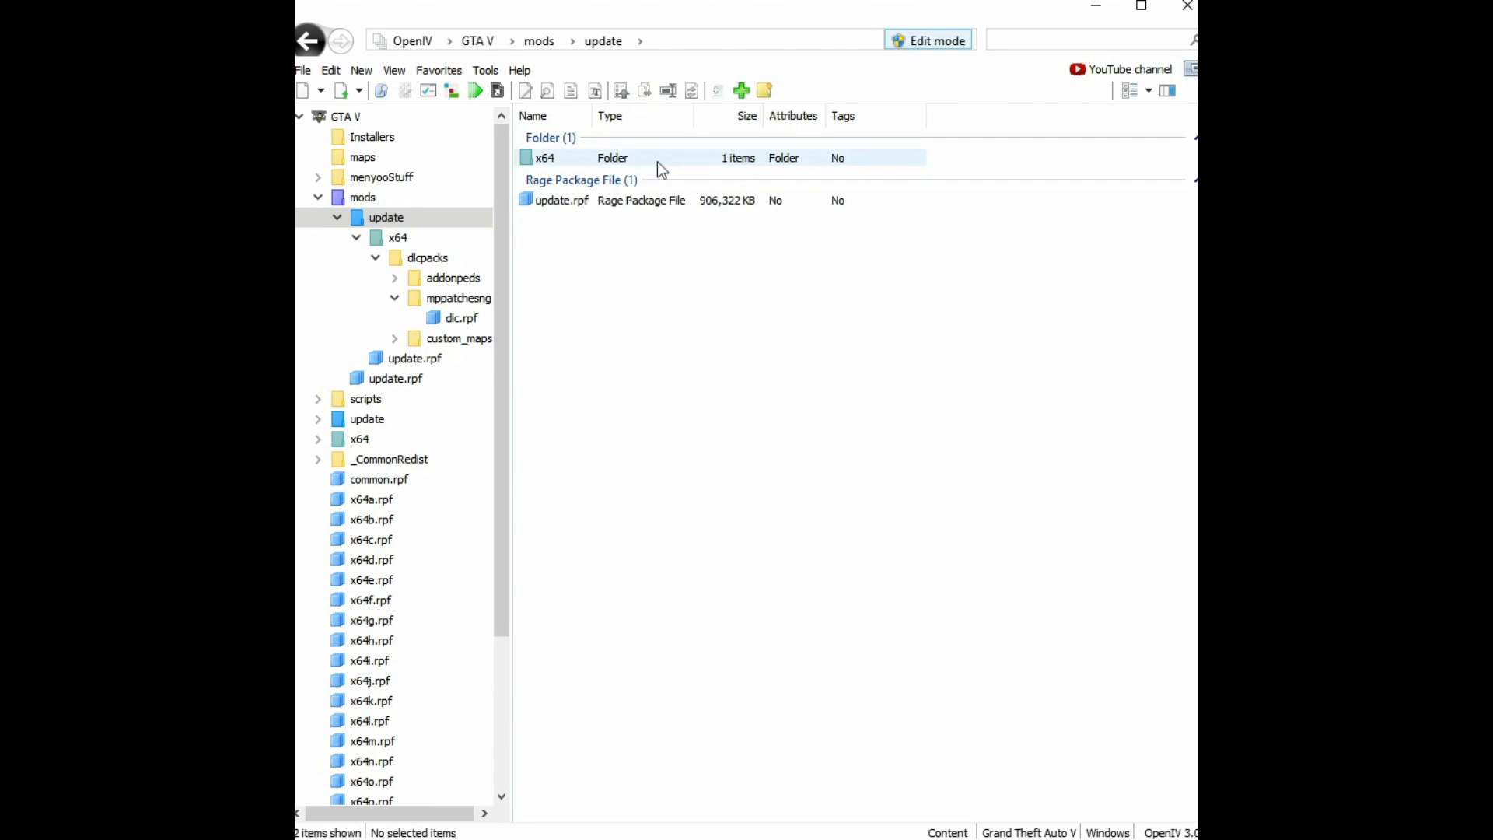
double_click(659, 160)
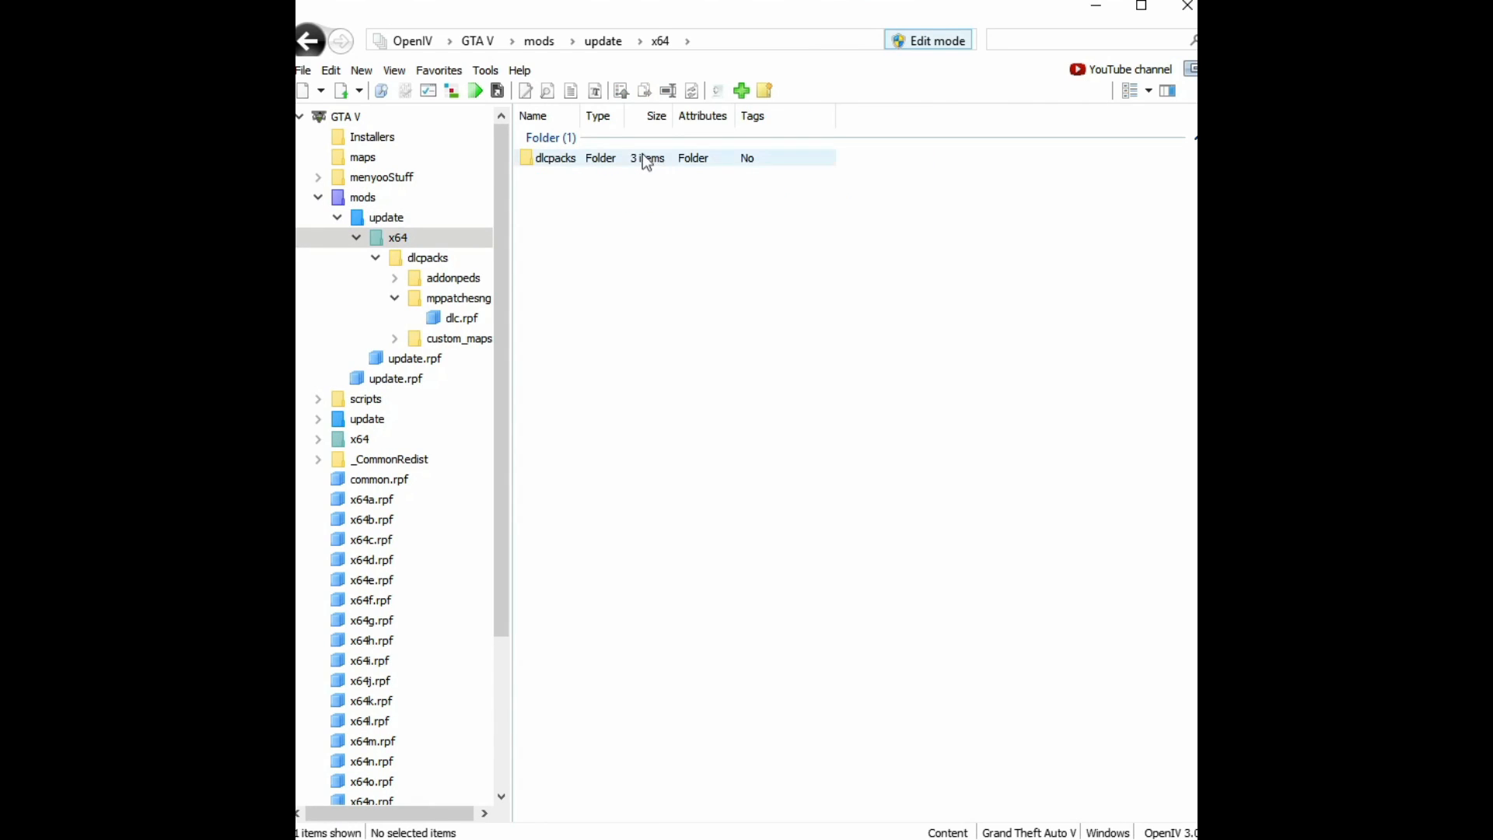
double_click(642, 154)
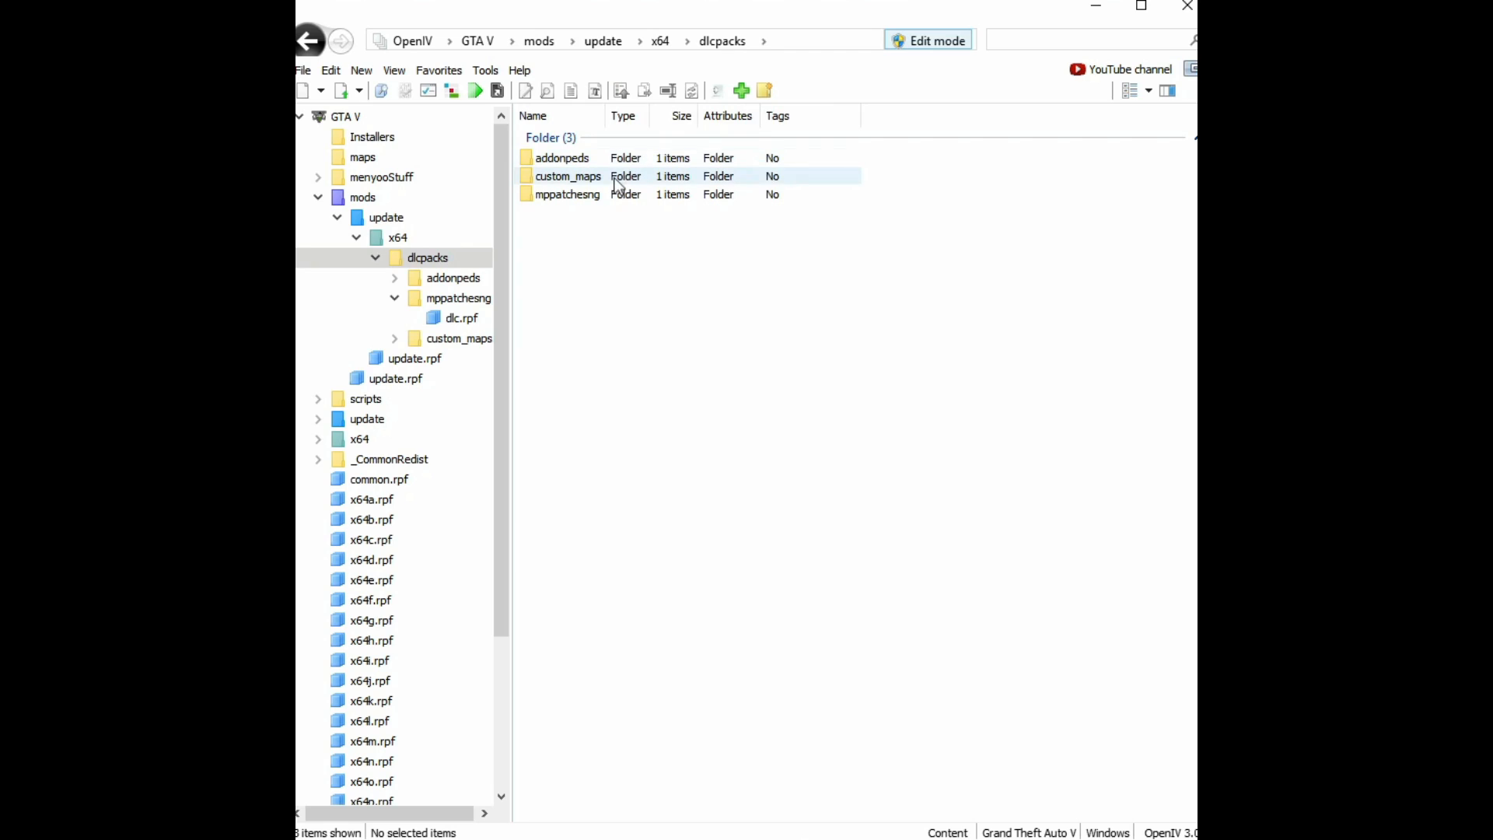
double_click(619, 175)
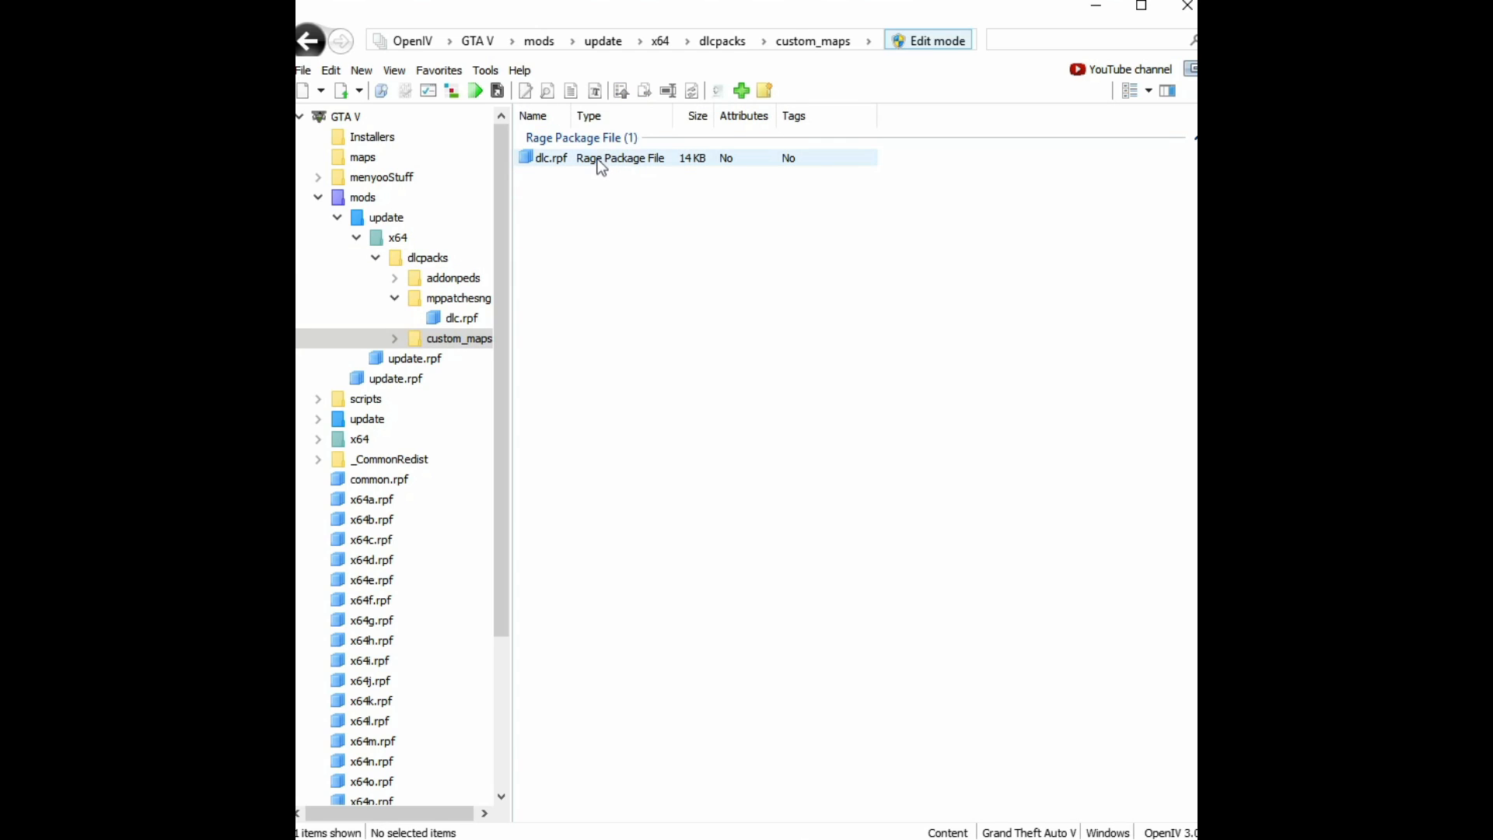
- Browse inside dlc.rpf through x64, levels, gta5, _citye and maps, and open the custom_maps.rpf archive
double_click(602, 159)
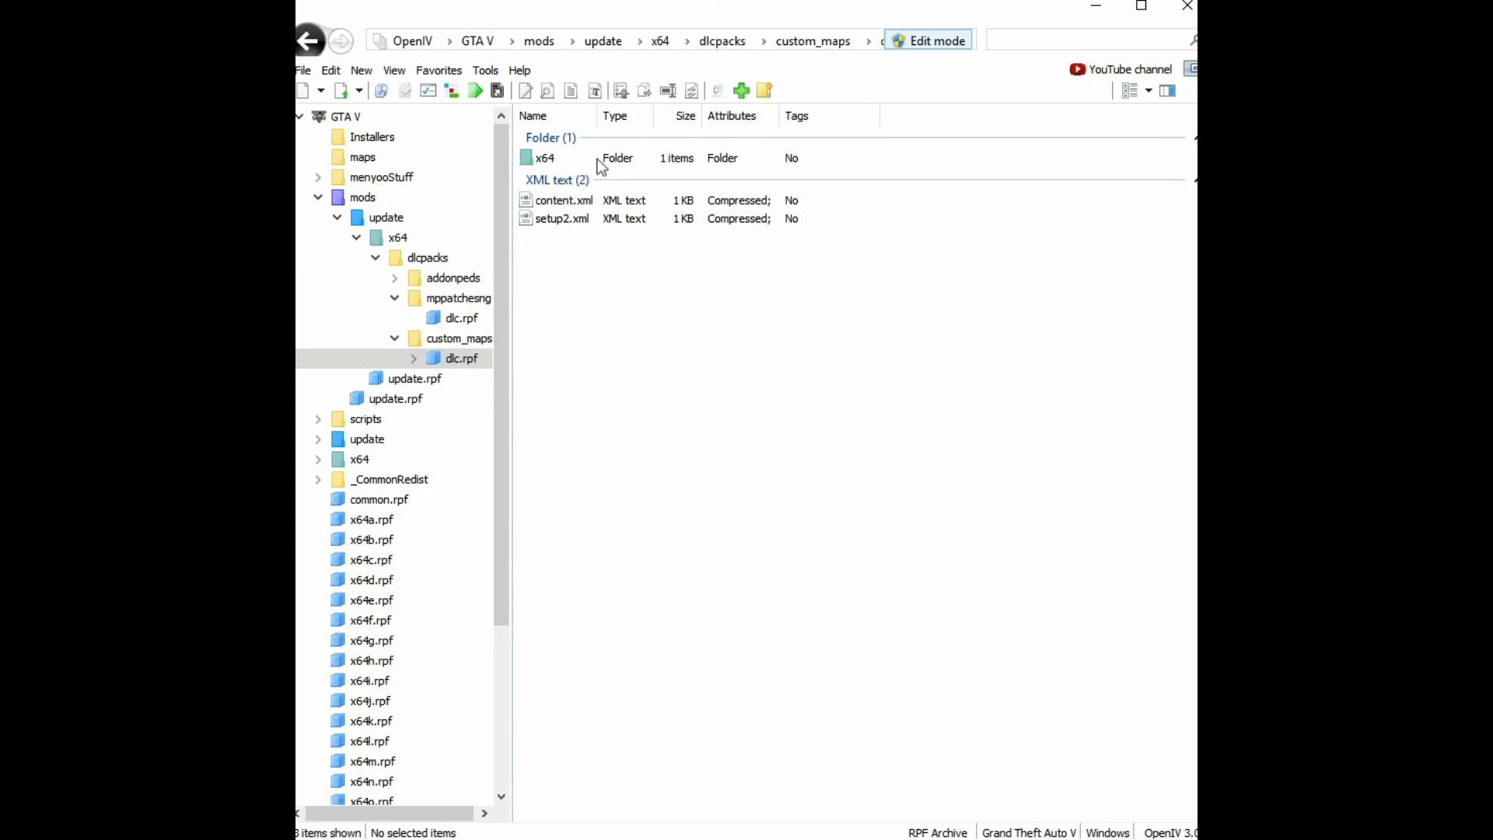
double_click(601, 161)
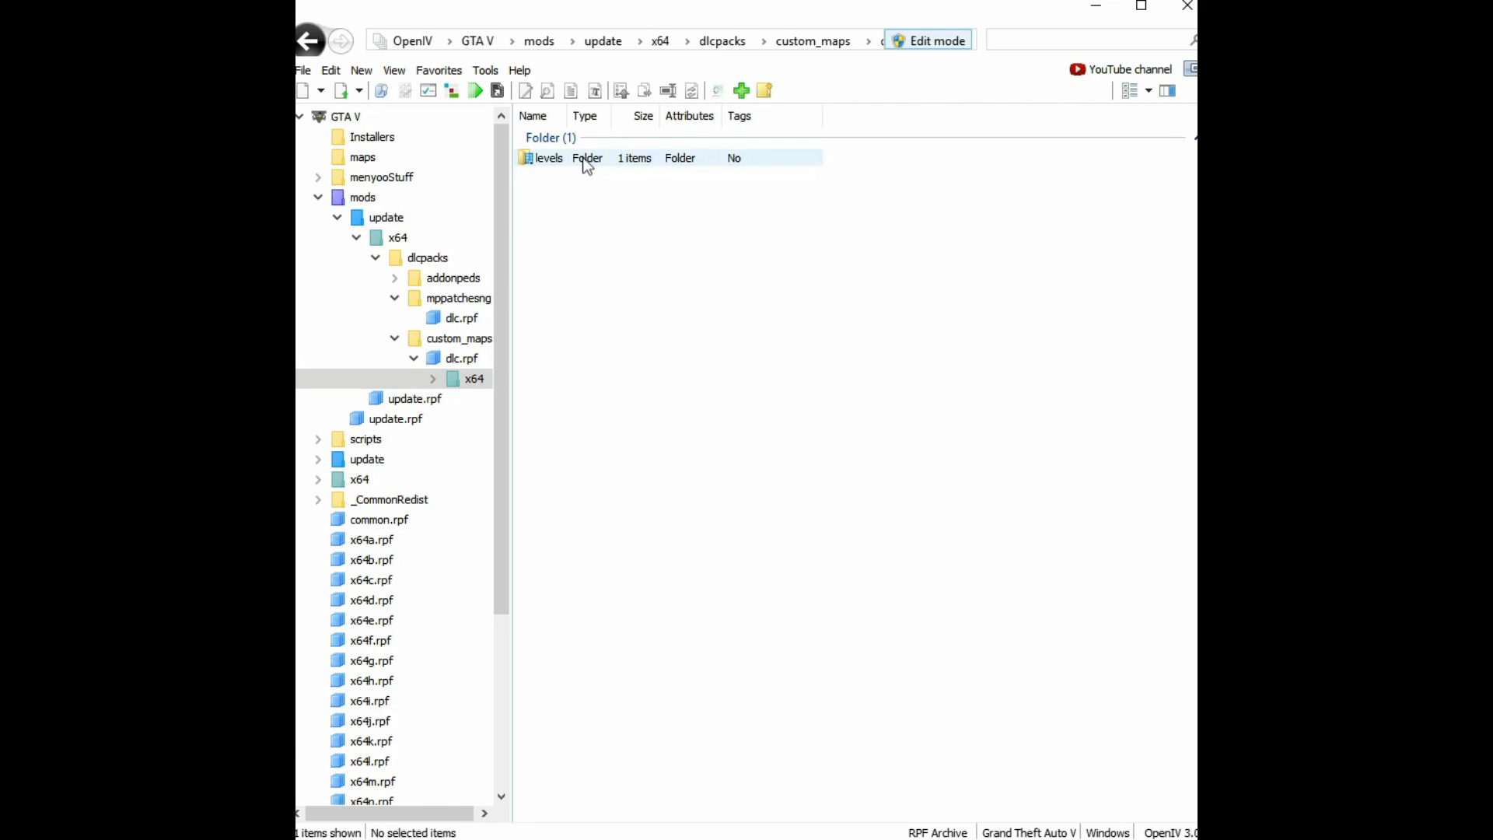
double_click(607, 156)
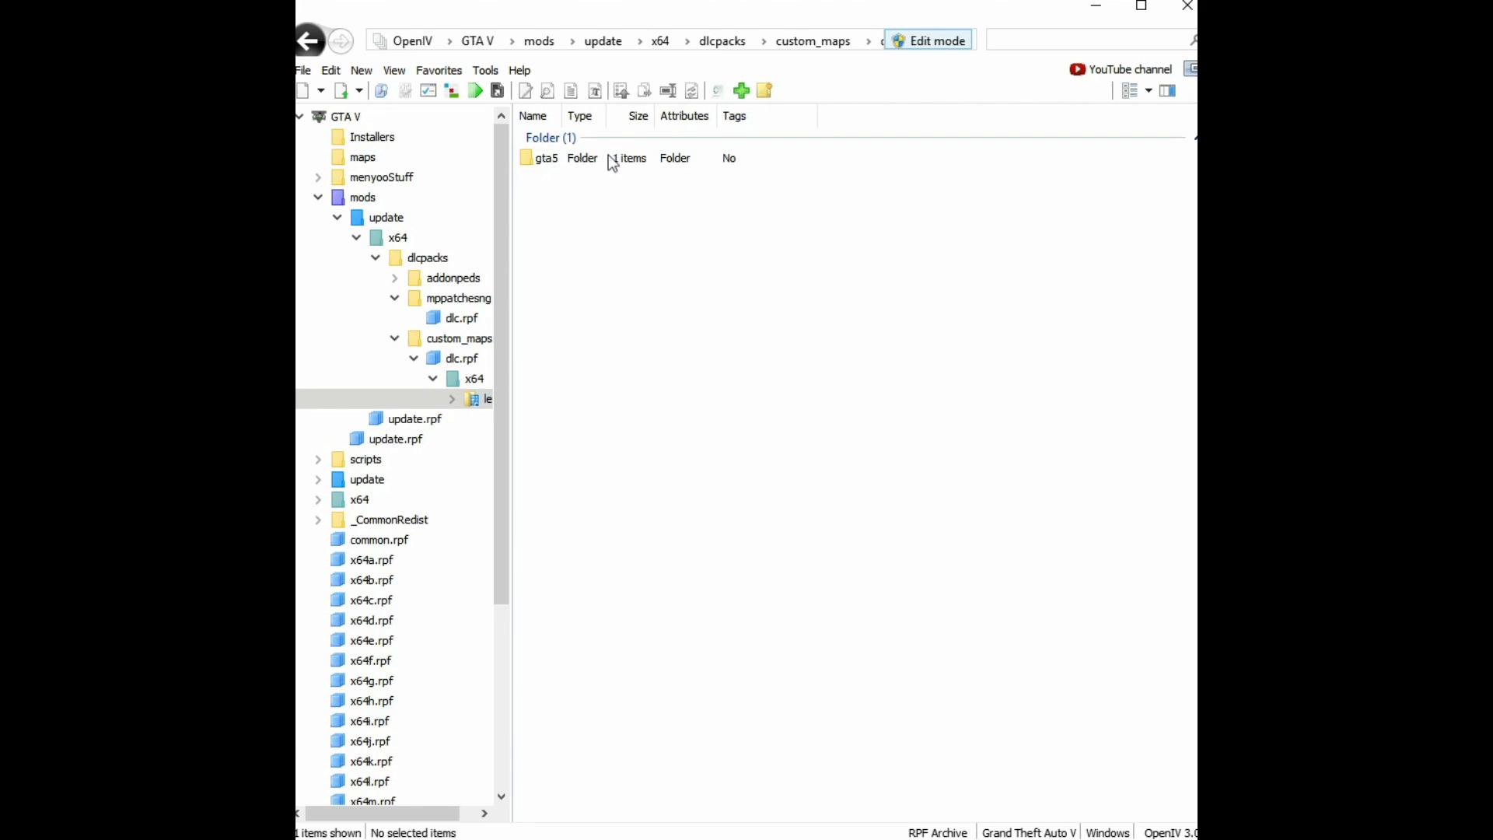
double_click(607, 156)
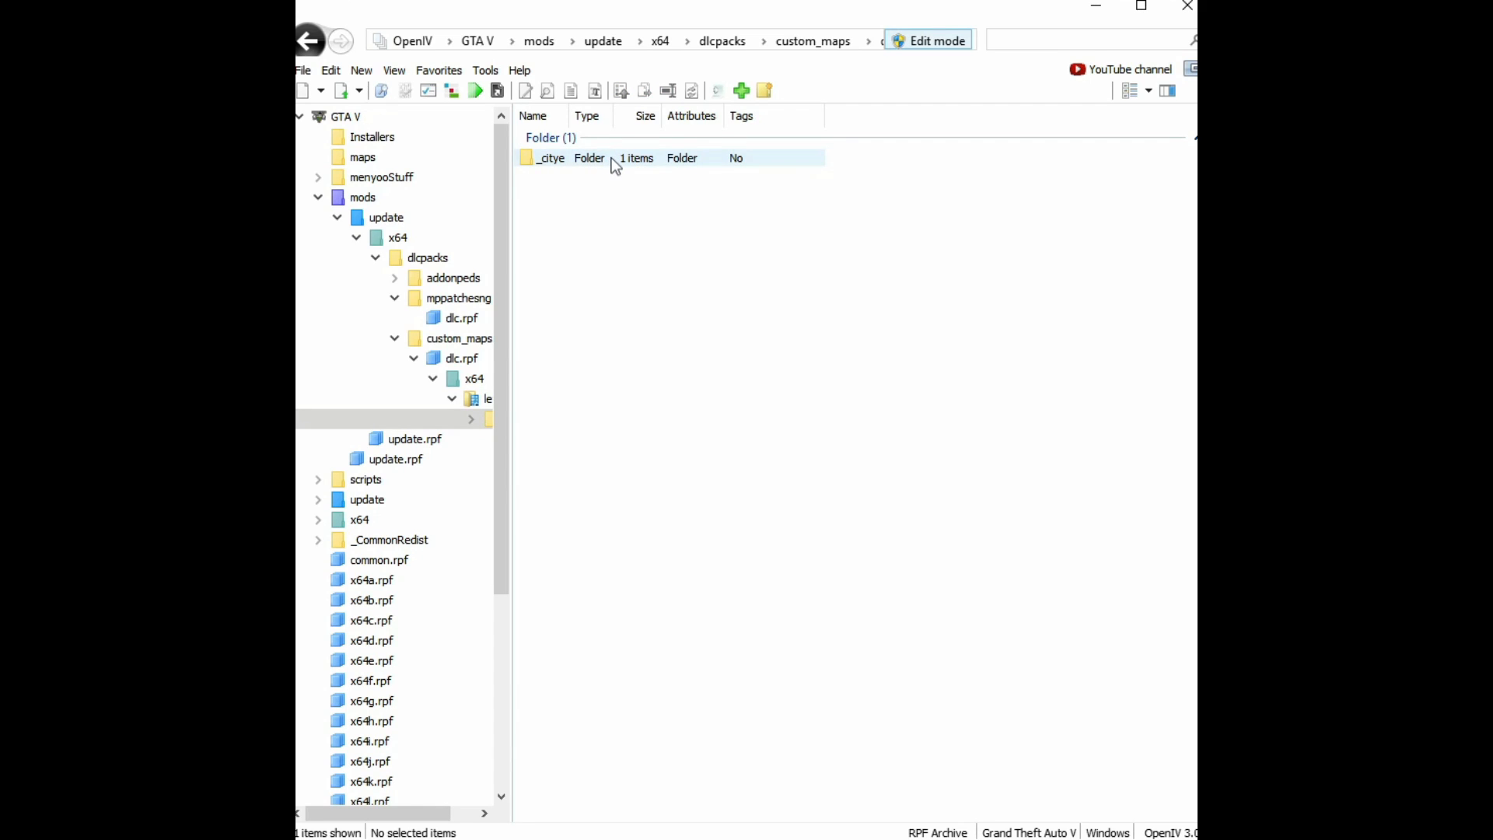
double_click(616, 160)
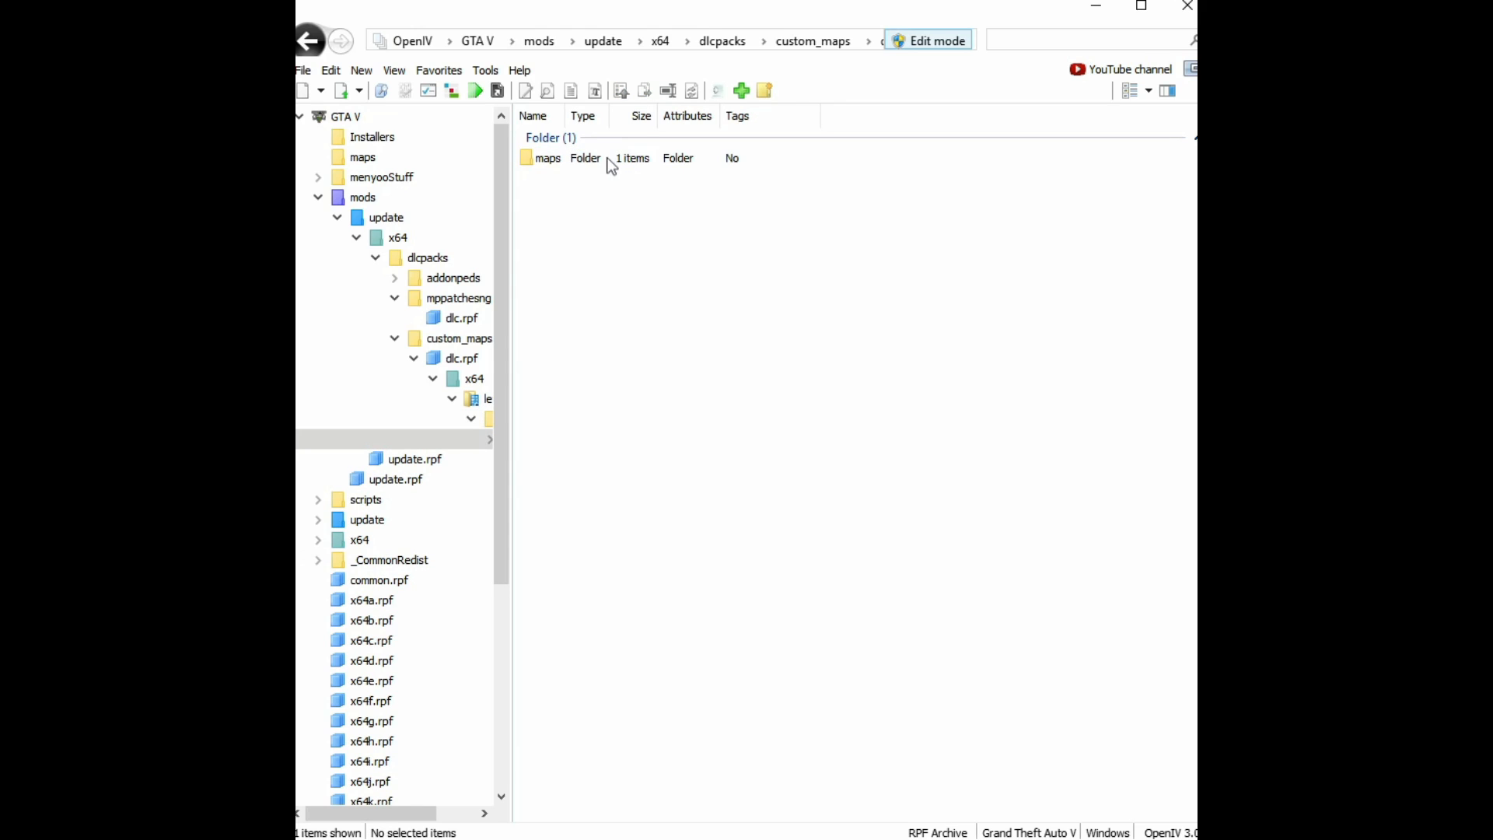
double_click(609, 161)
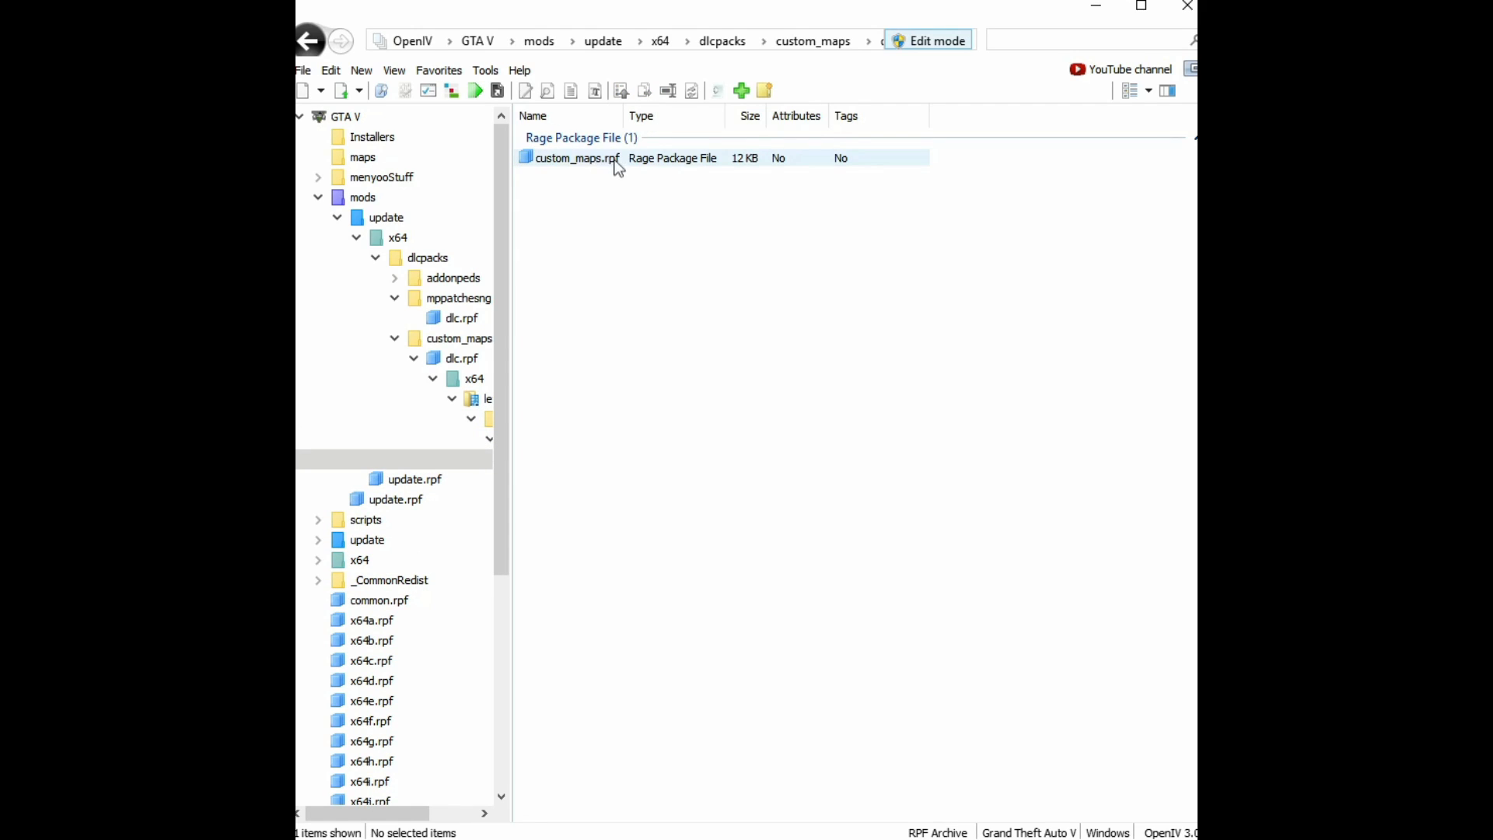
double_click(653, 160)
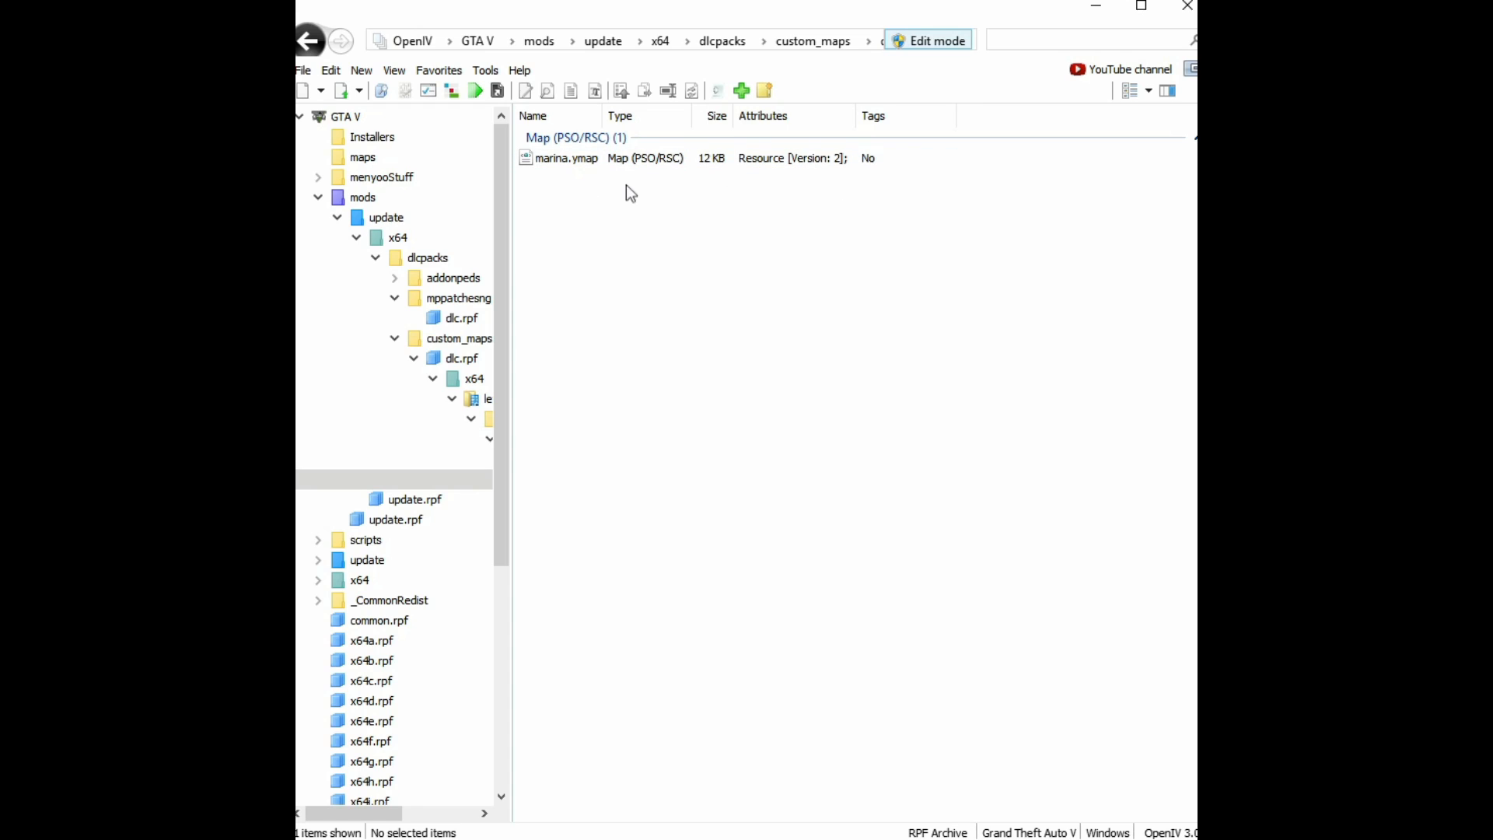
- Delete marina.ymap from the custom_maps.rpf archive and confirm the deletion
left_click(617, 161)
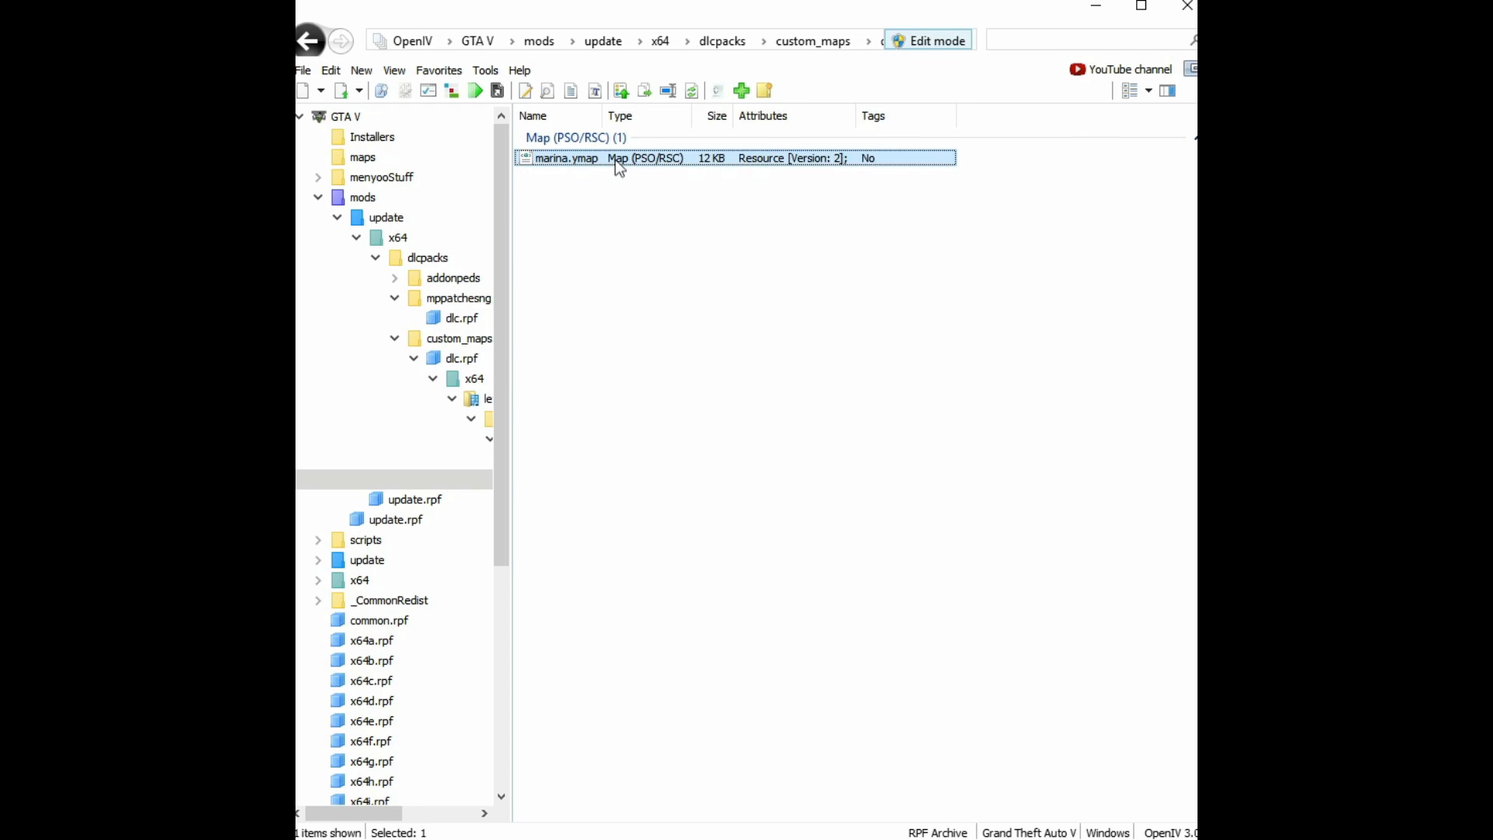
right_click(620, 168)
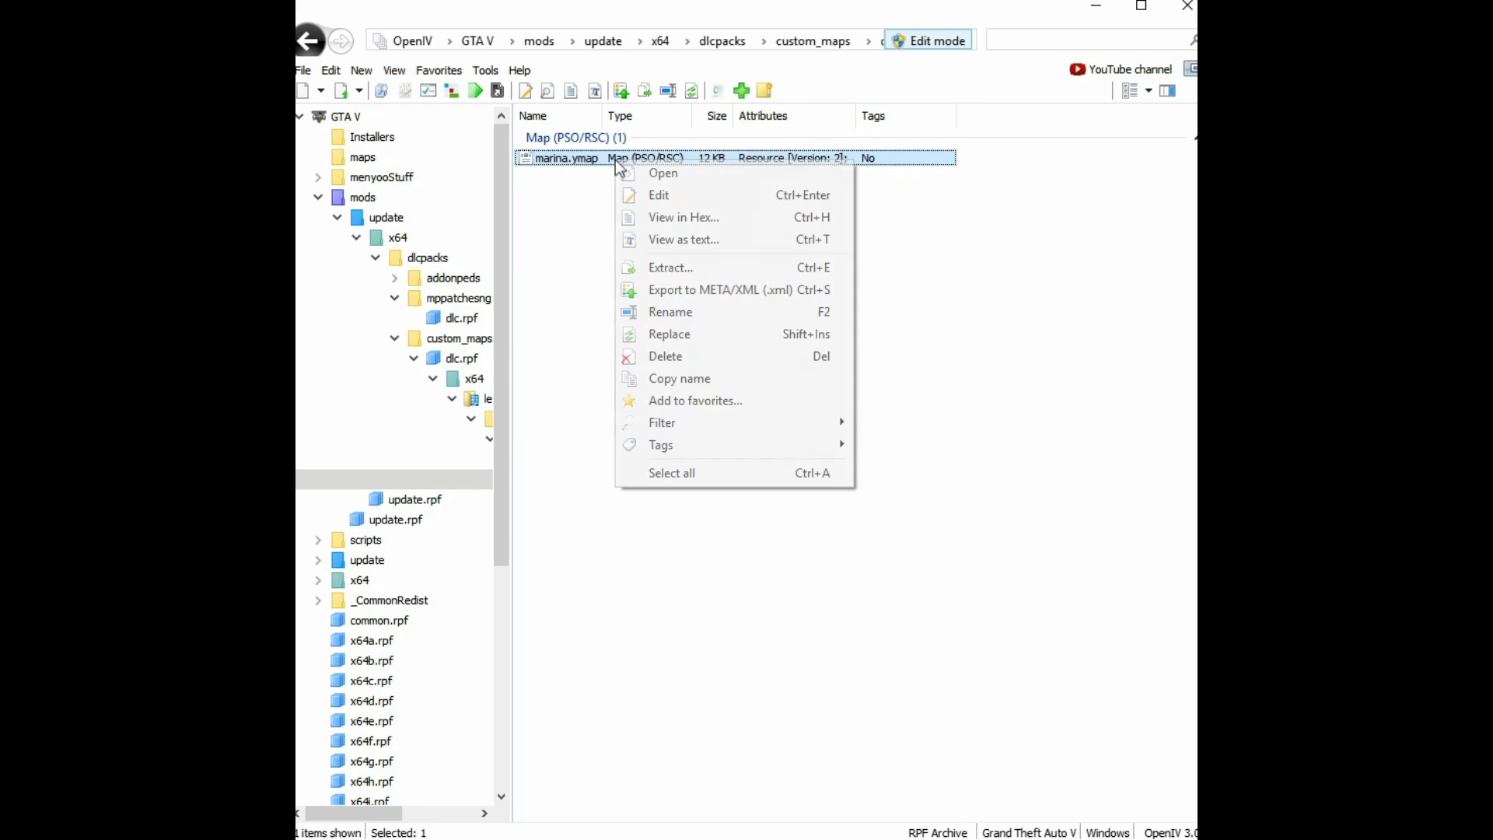
left_click(694, 358)
key("Return")
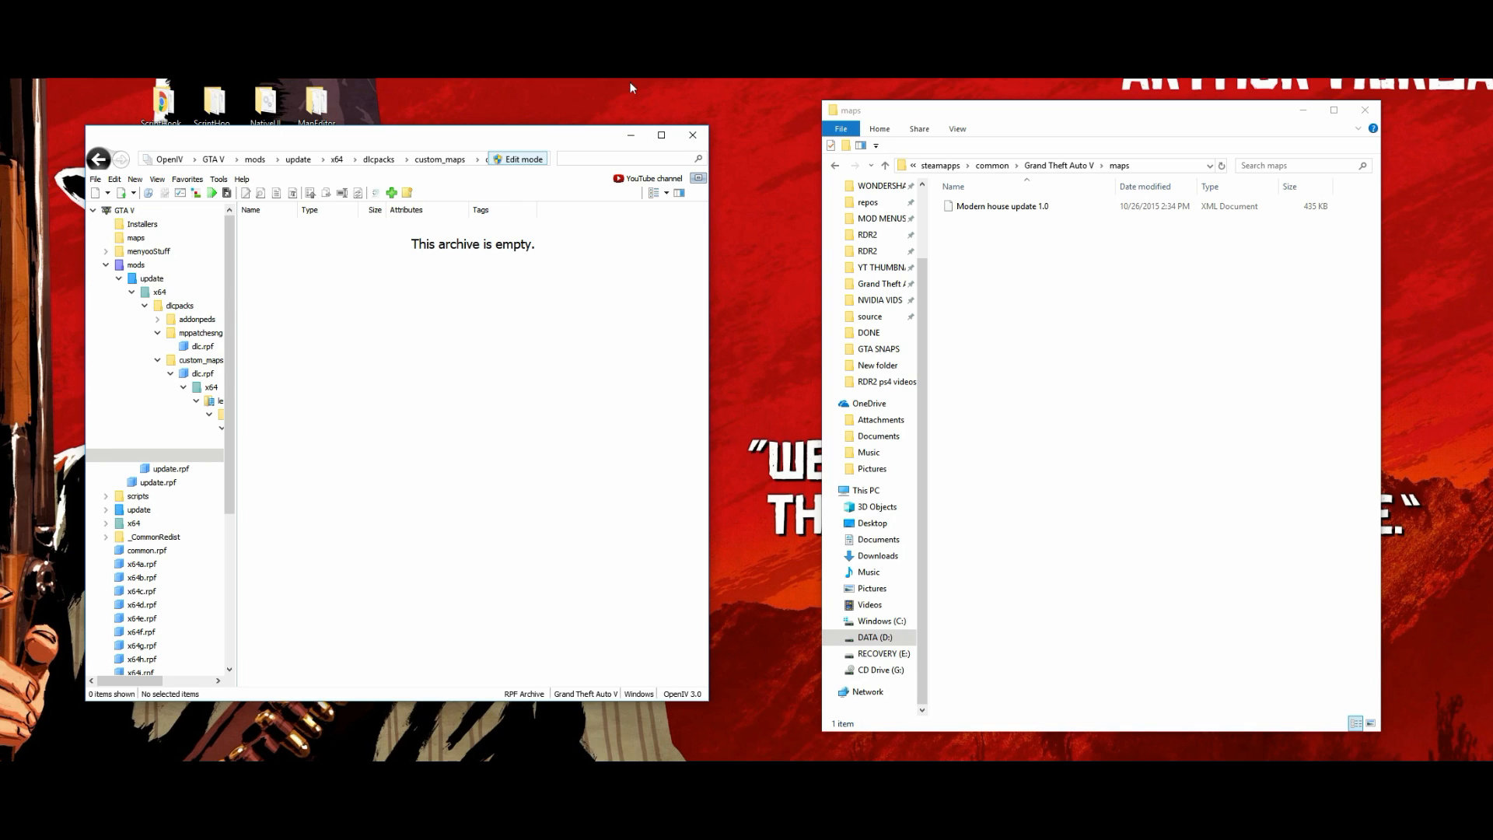
- Minimize OpenIV, open the ME2YM desktop folder, and launch the ME2YM converter, placing its window fully in view
left_click(629, 137)
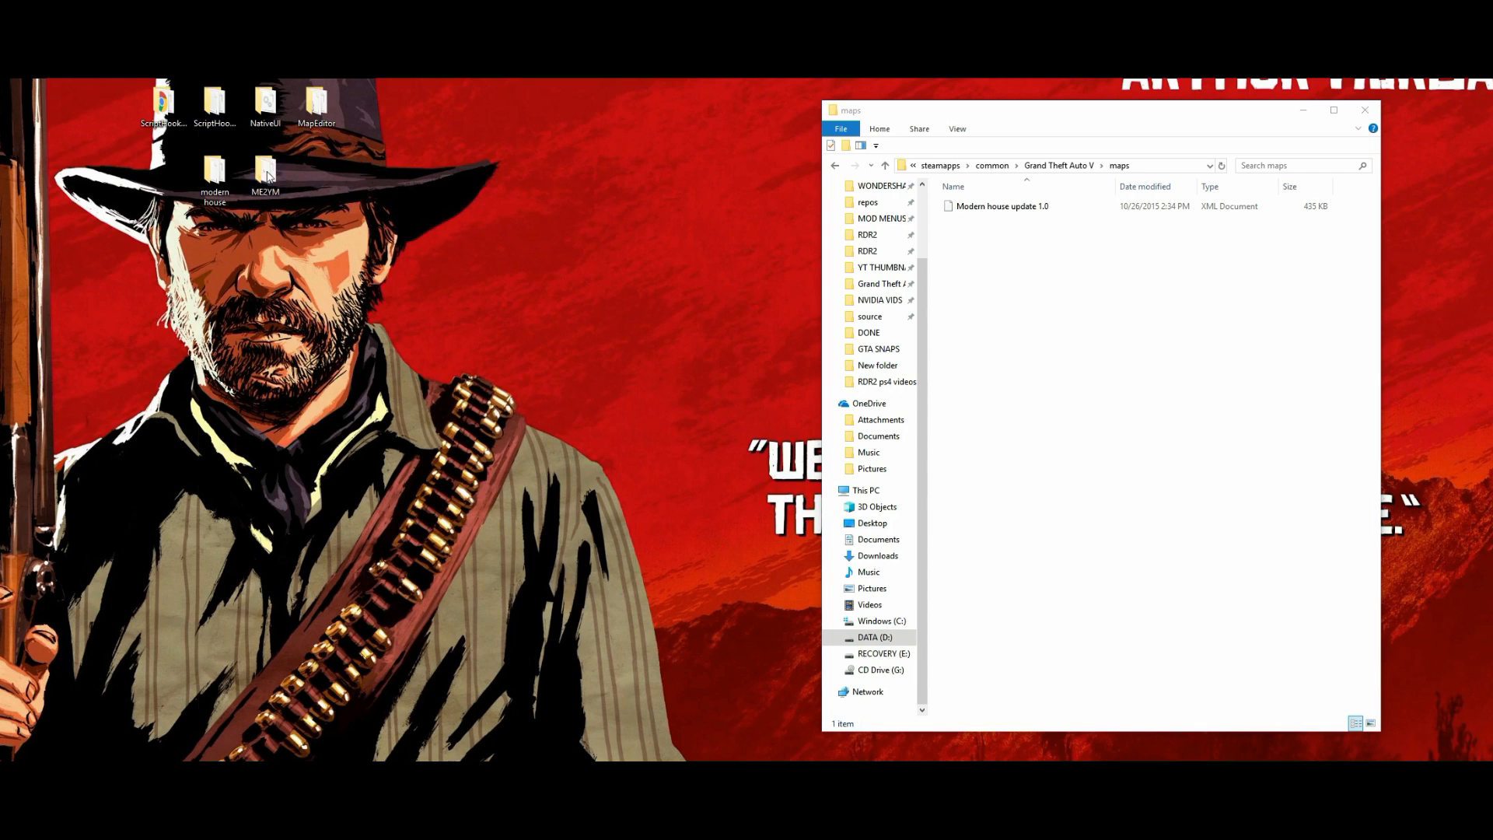
double_click(821, 287)
left_click_drag(444, 132, 360, 127)
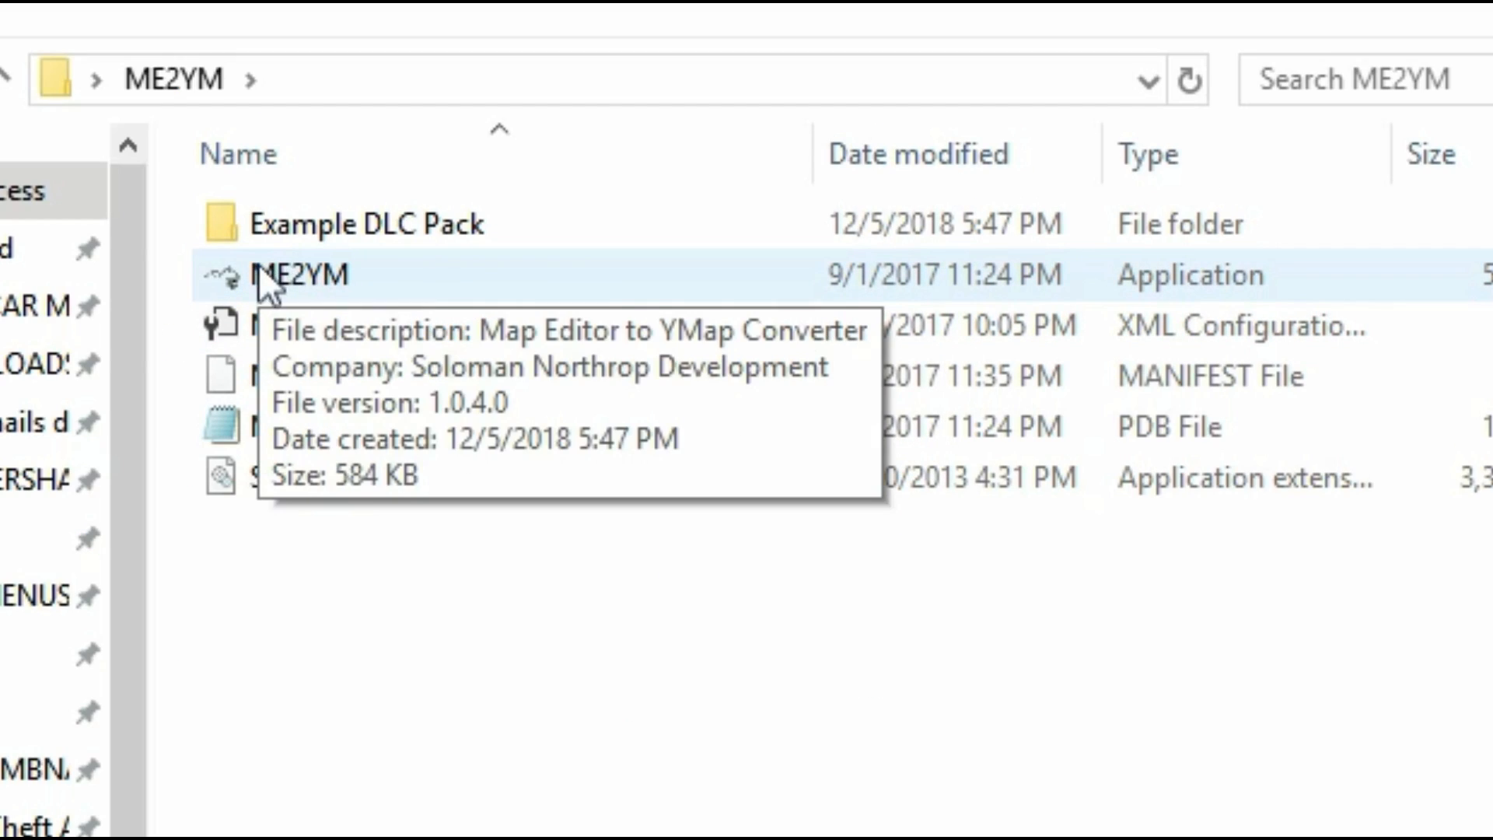
left_click(432, 281)
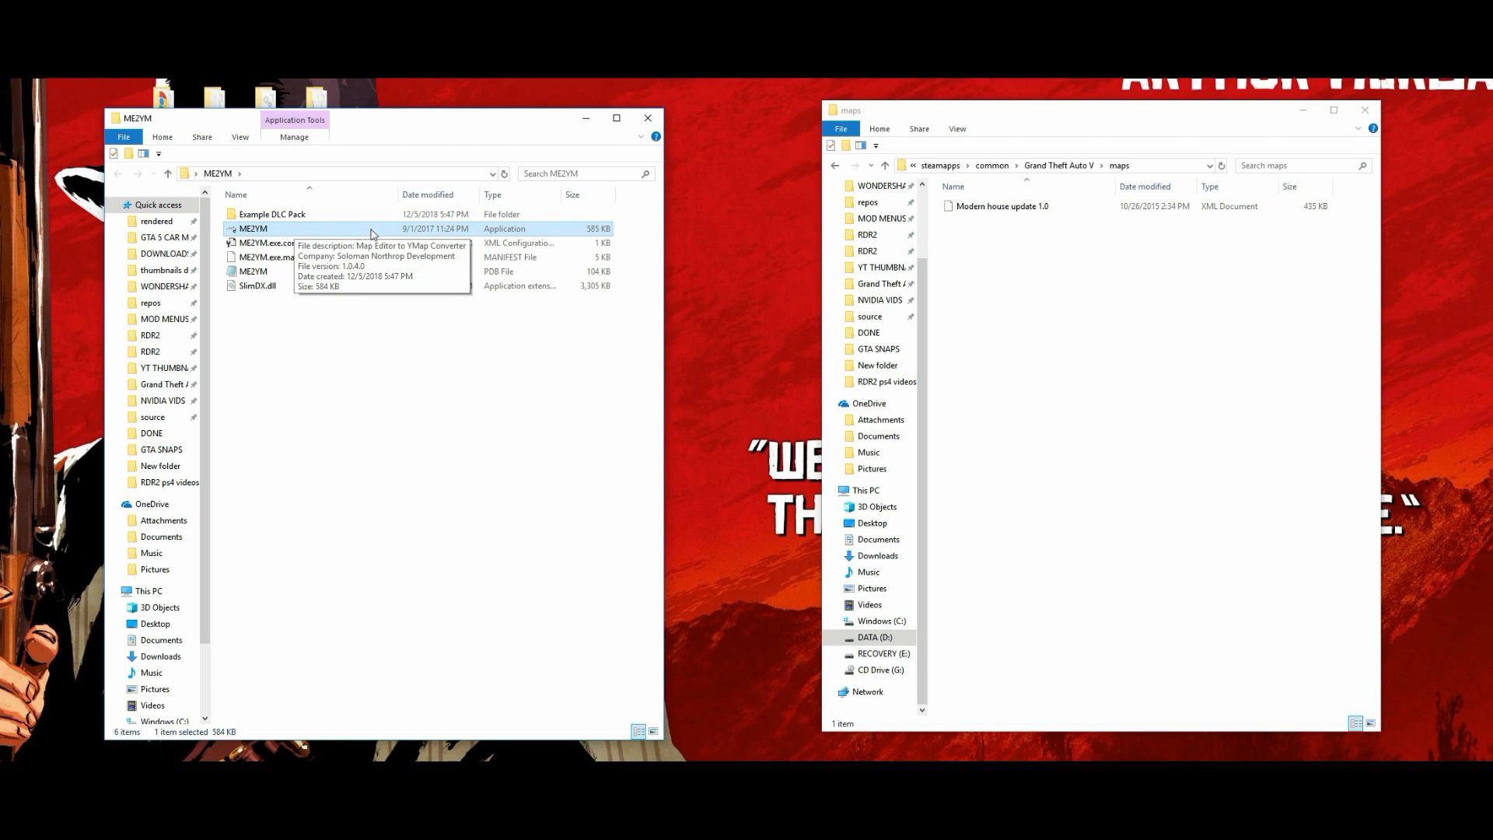
double_click(371, 230)
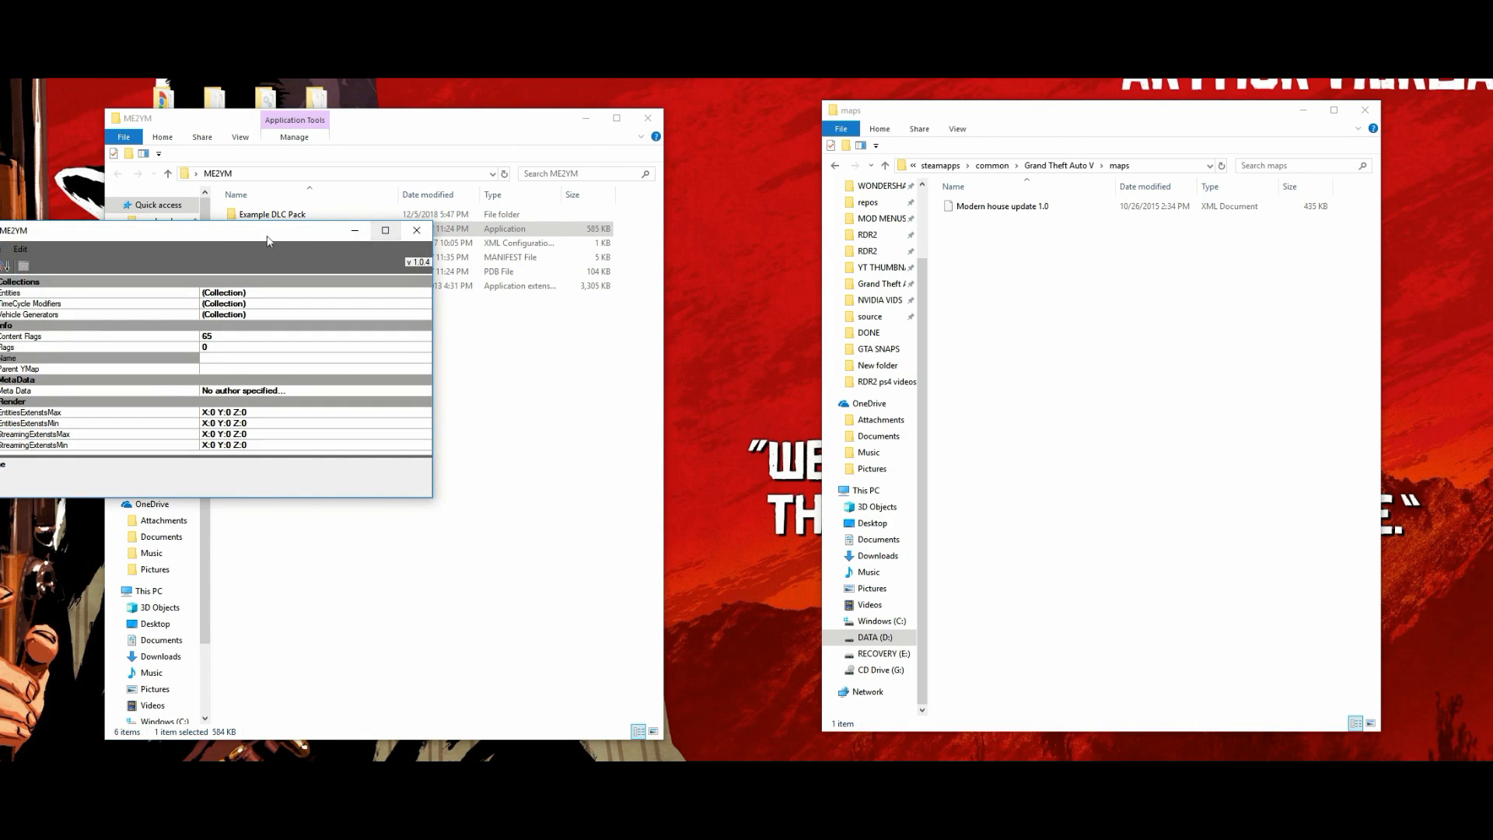
left_click_drag(243, 235, 436, 190)
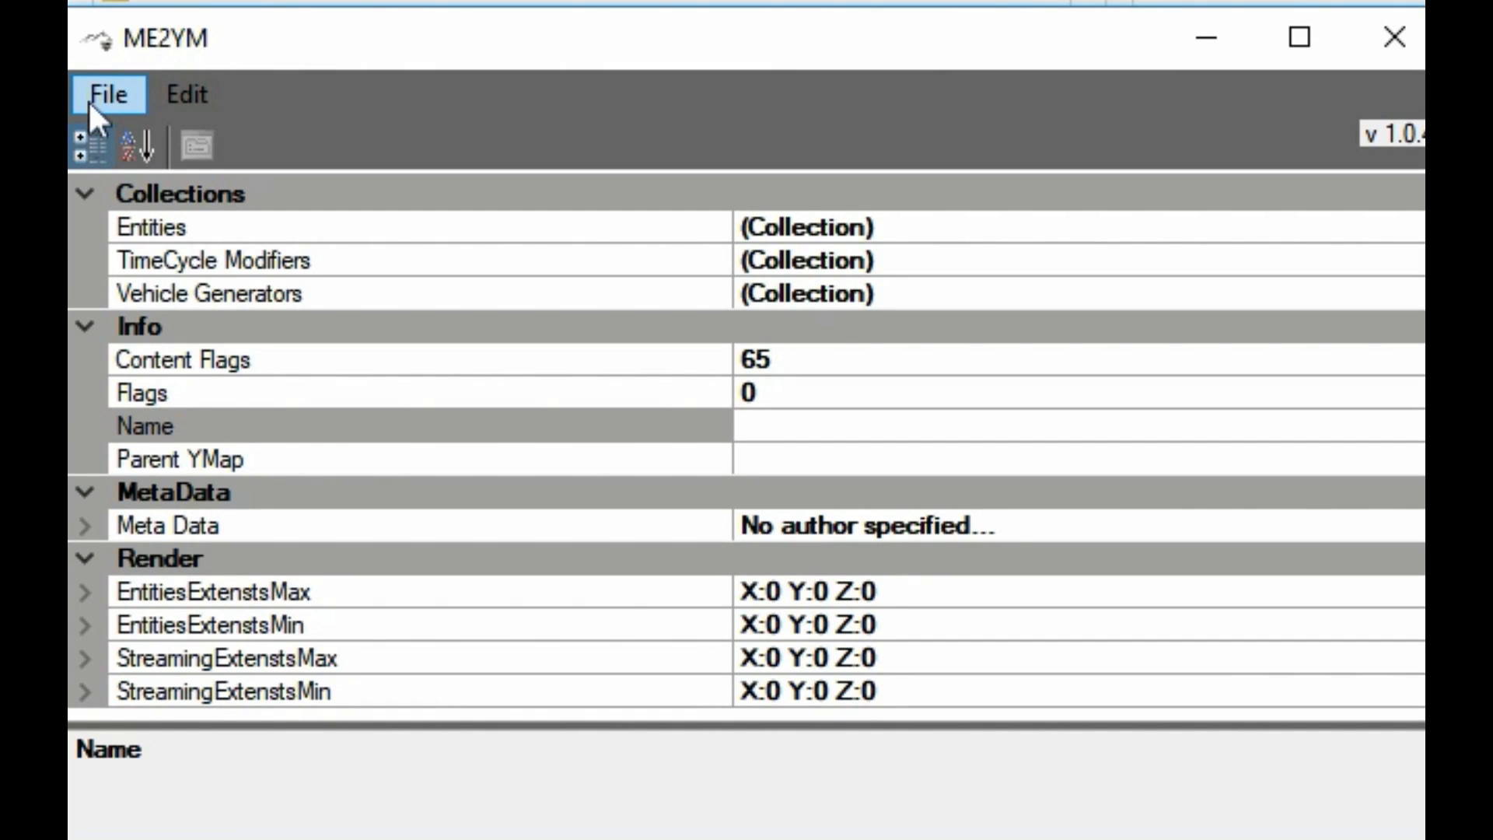
- Bring up ME2YM's dialog for opening a map file and copy the maps folder path from File Explorer
left_click(115, 101)
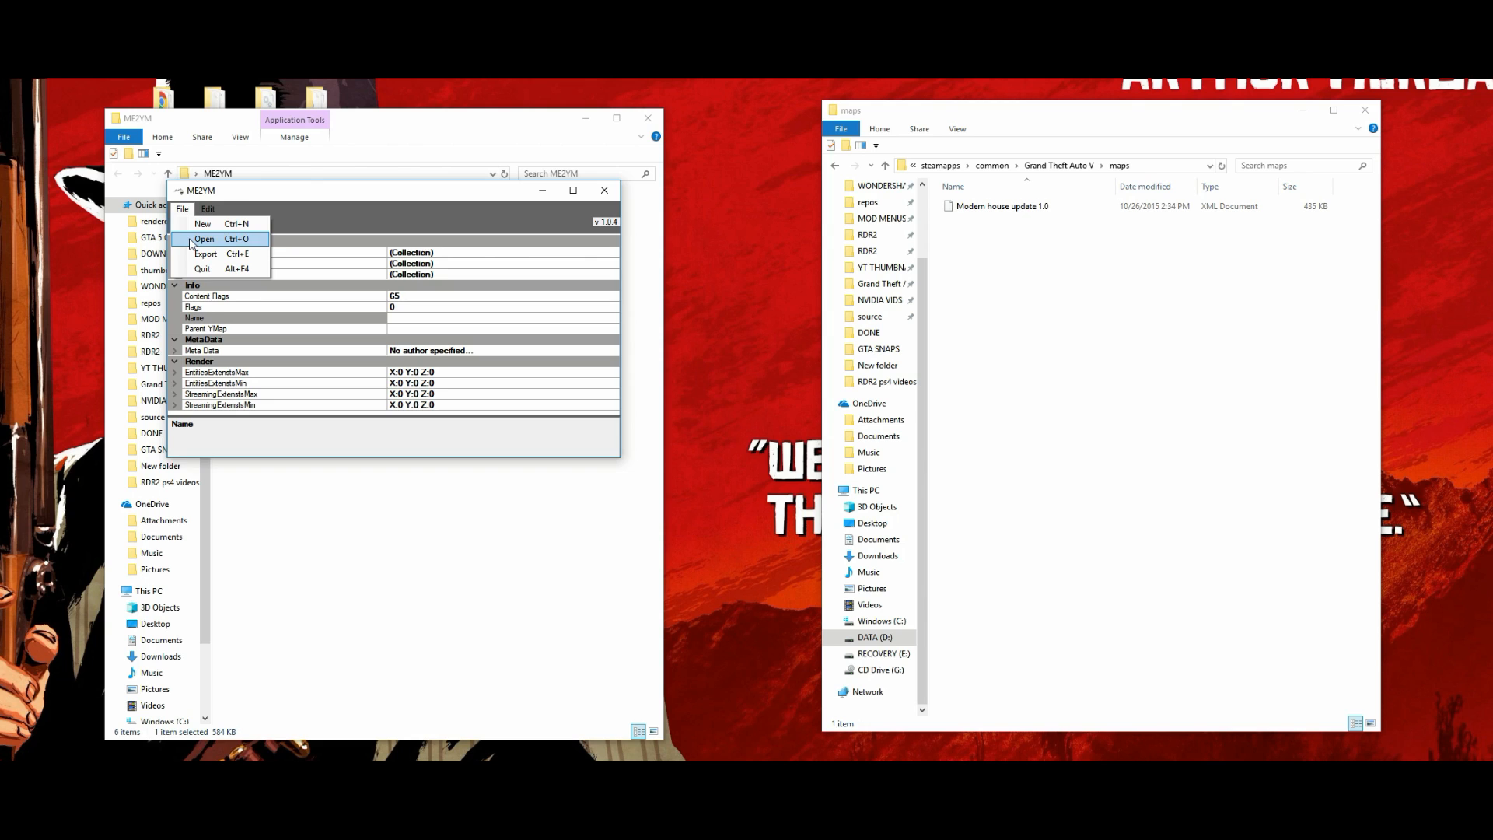
left_click(130, 186)
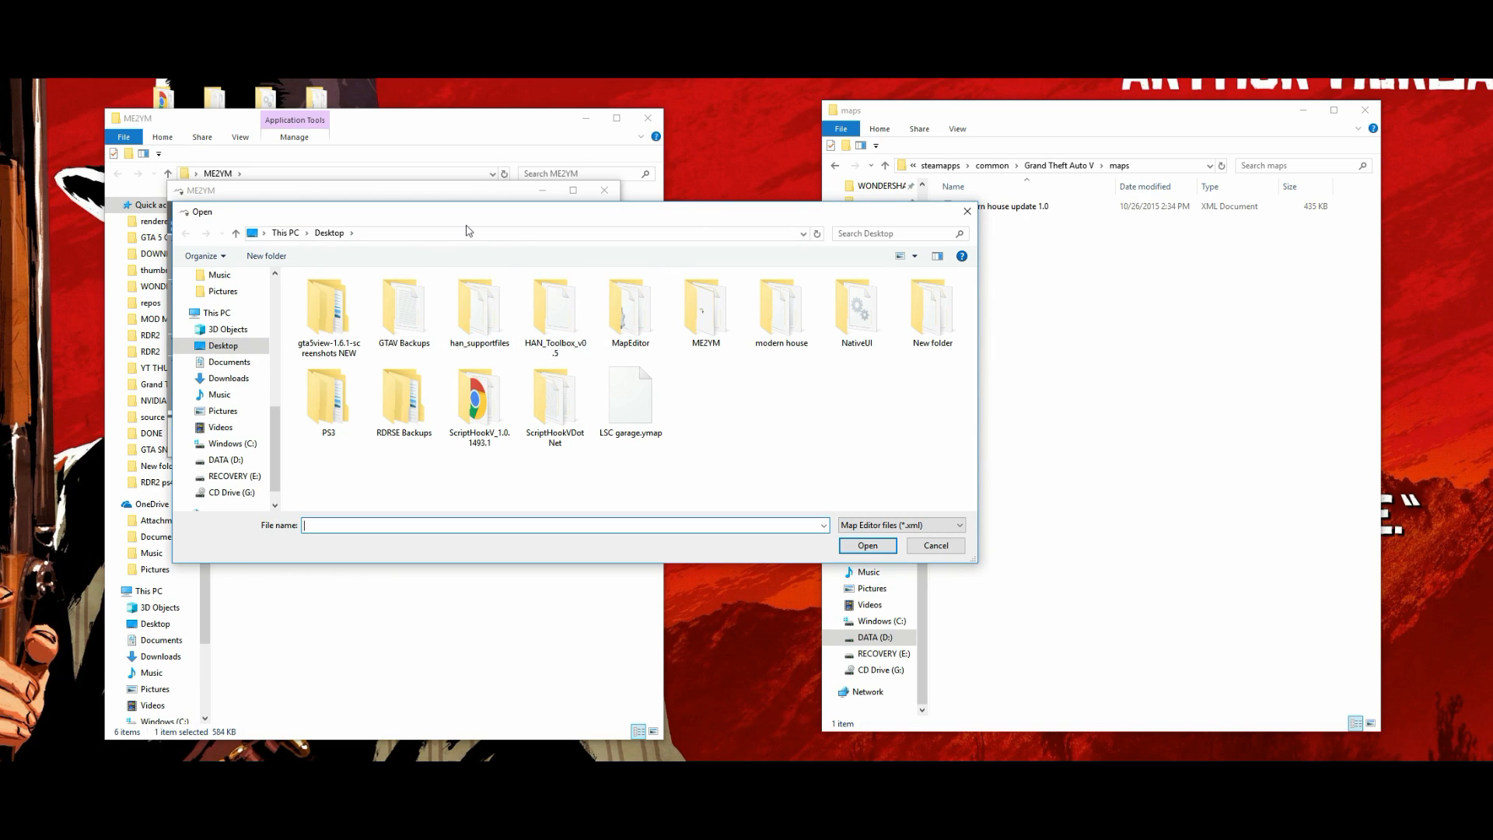
left_click_drag(500, 215, 386, 245)
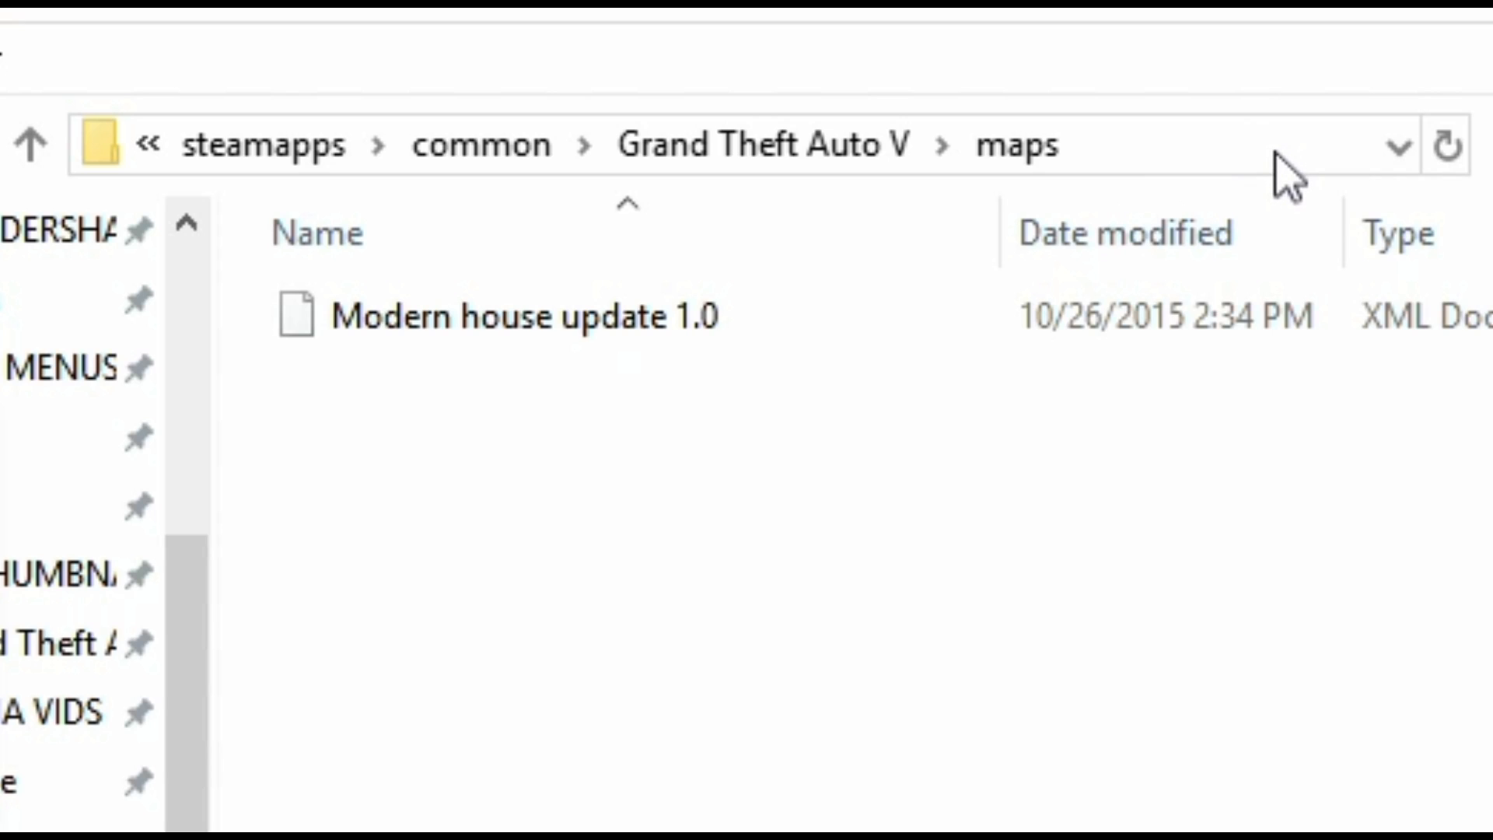
left_click(1285, 171)
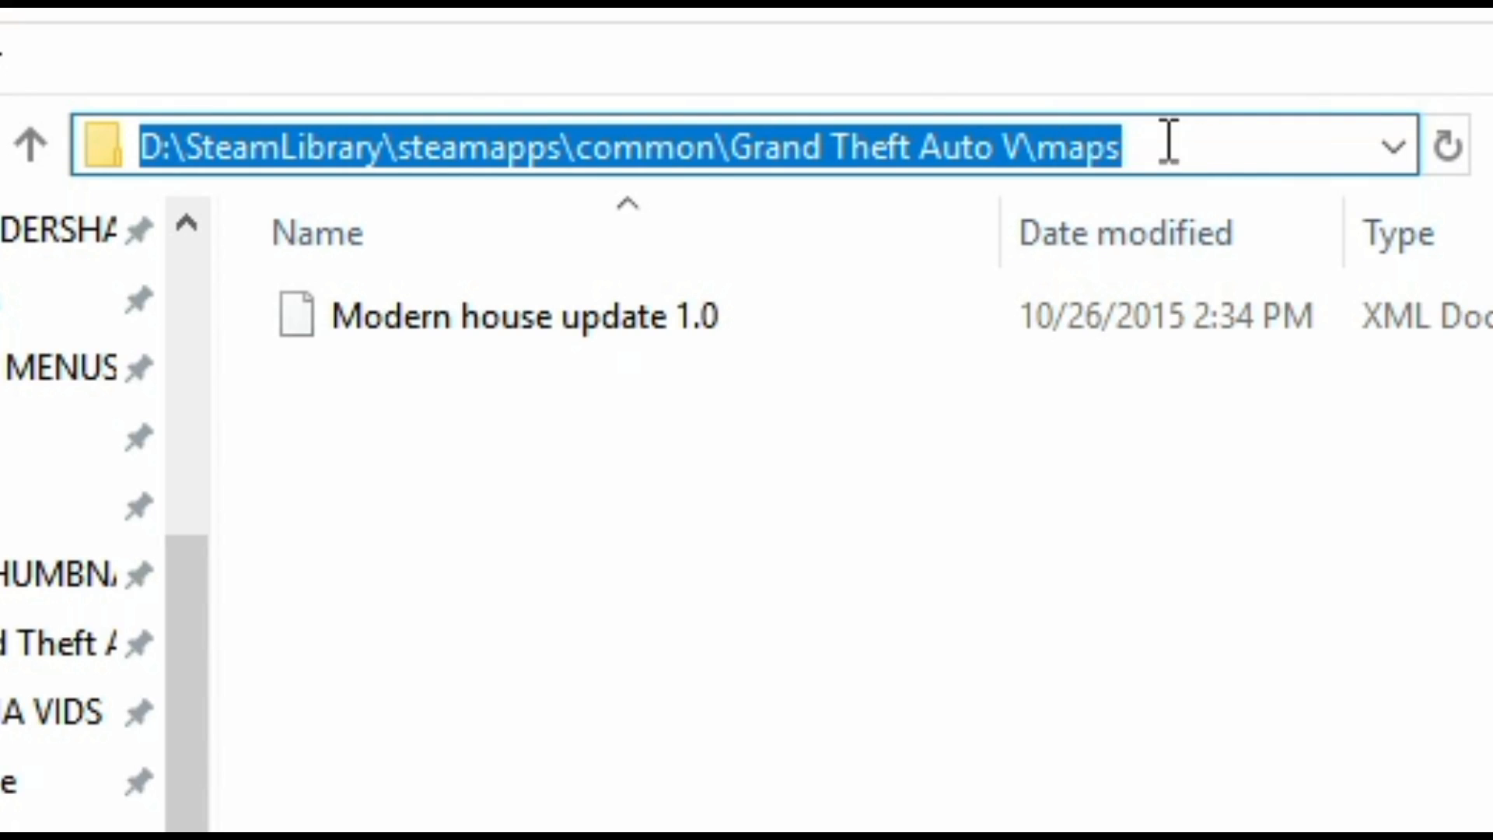
right_click(1235, 142)
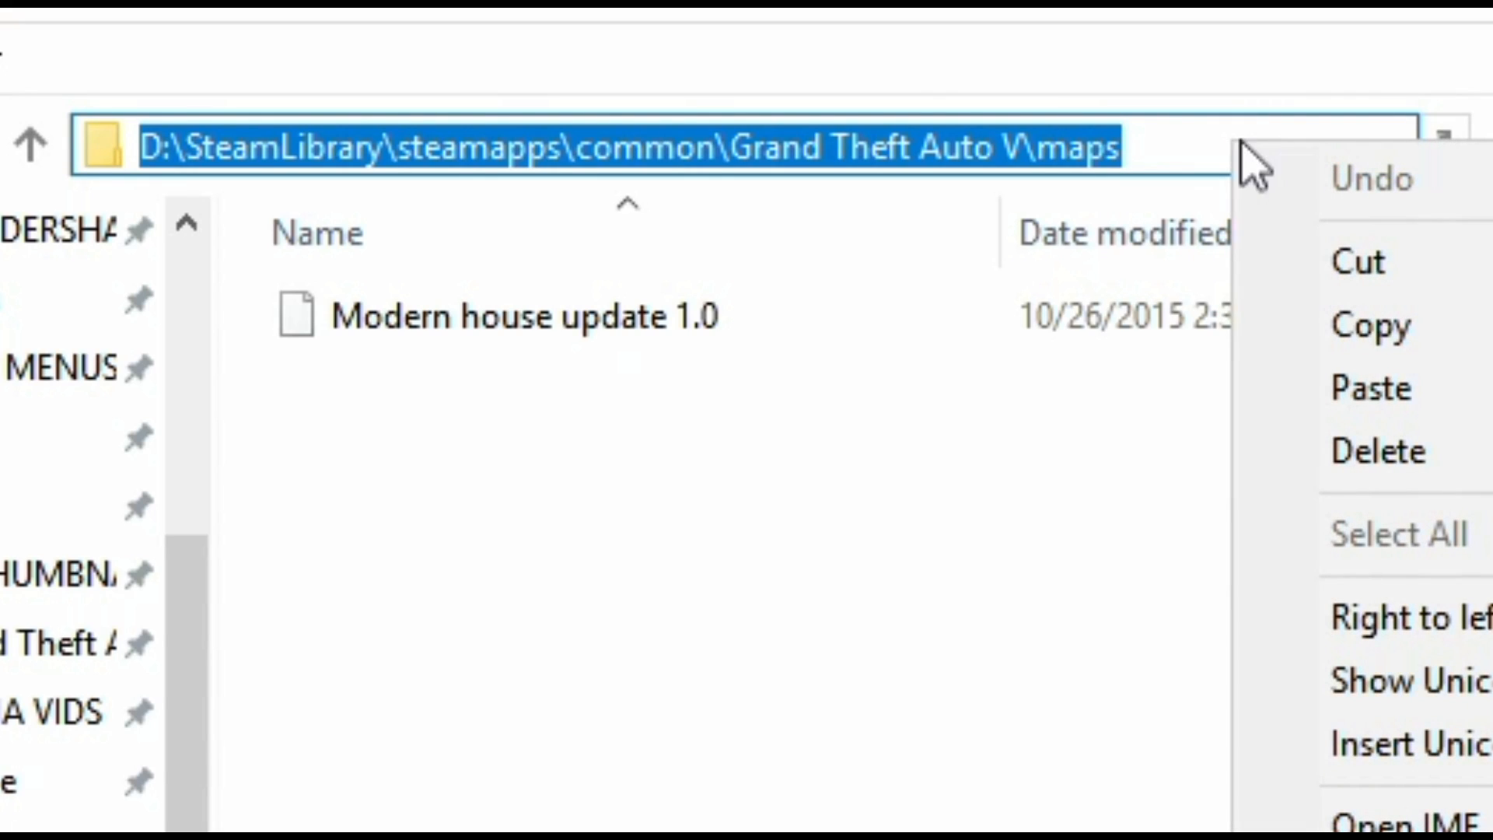
left_click(1461, 354)
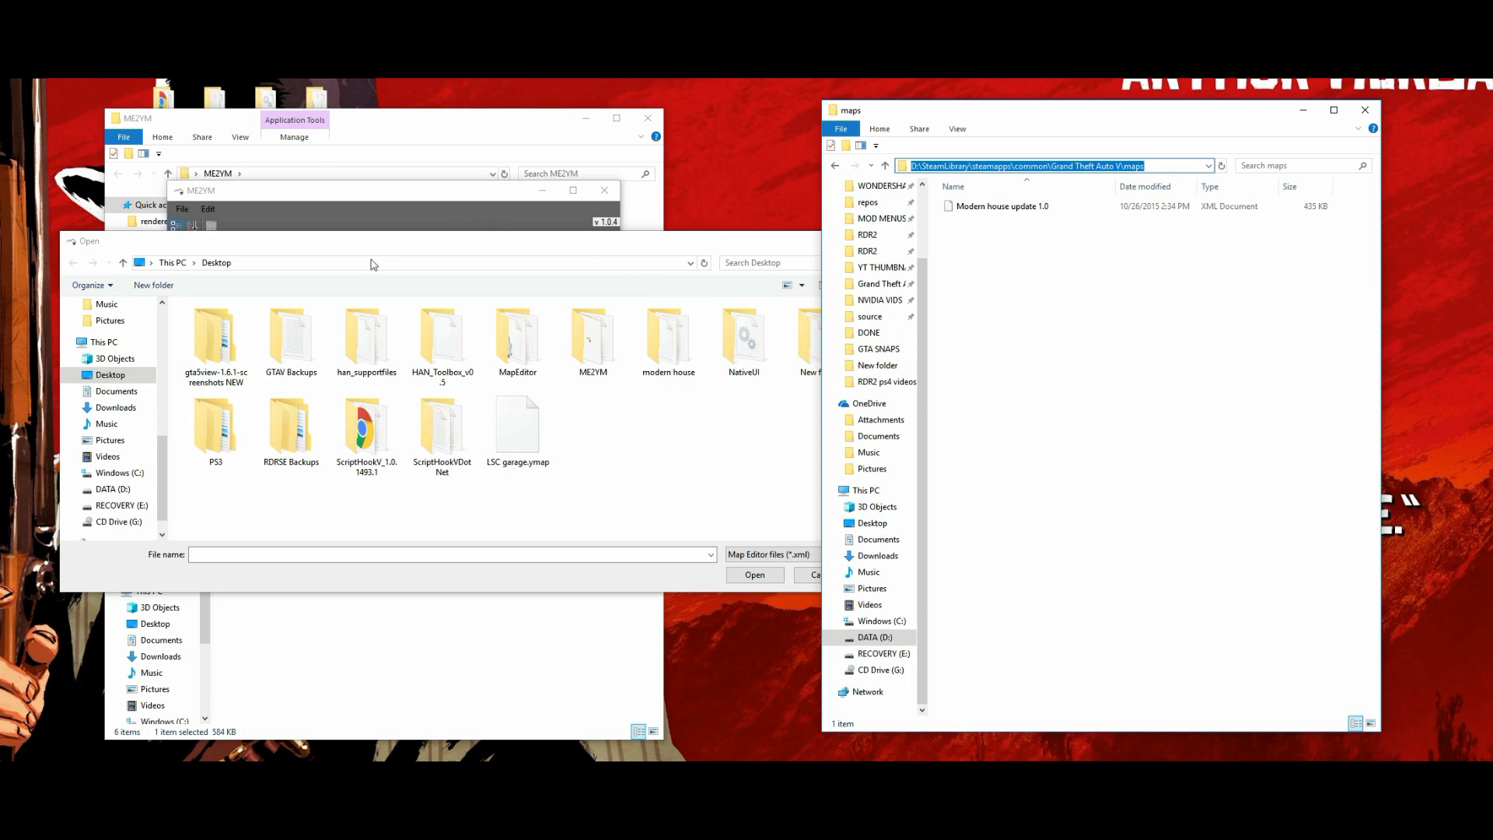
- Go to the pasted maps folder path in the Open dialog and load Modern house update 1.0 into ME2YM
left_click(369, 266)
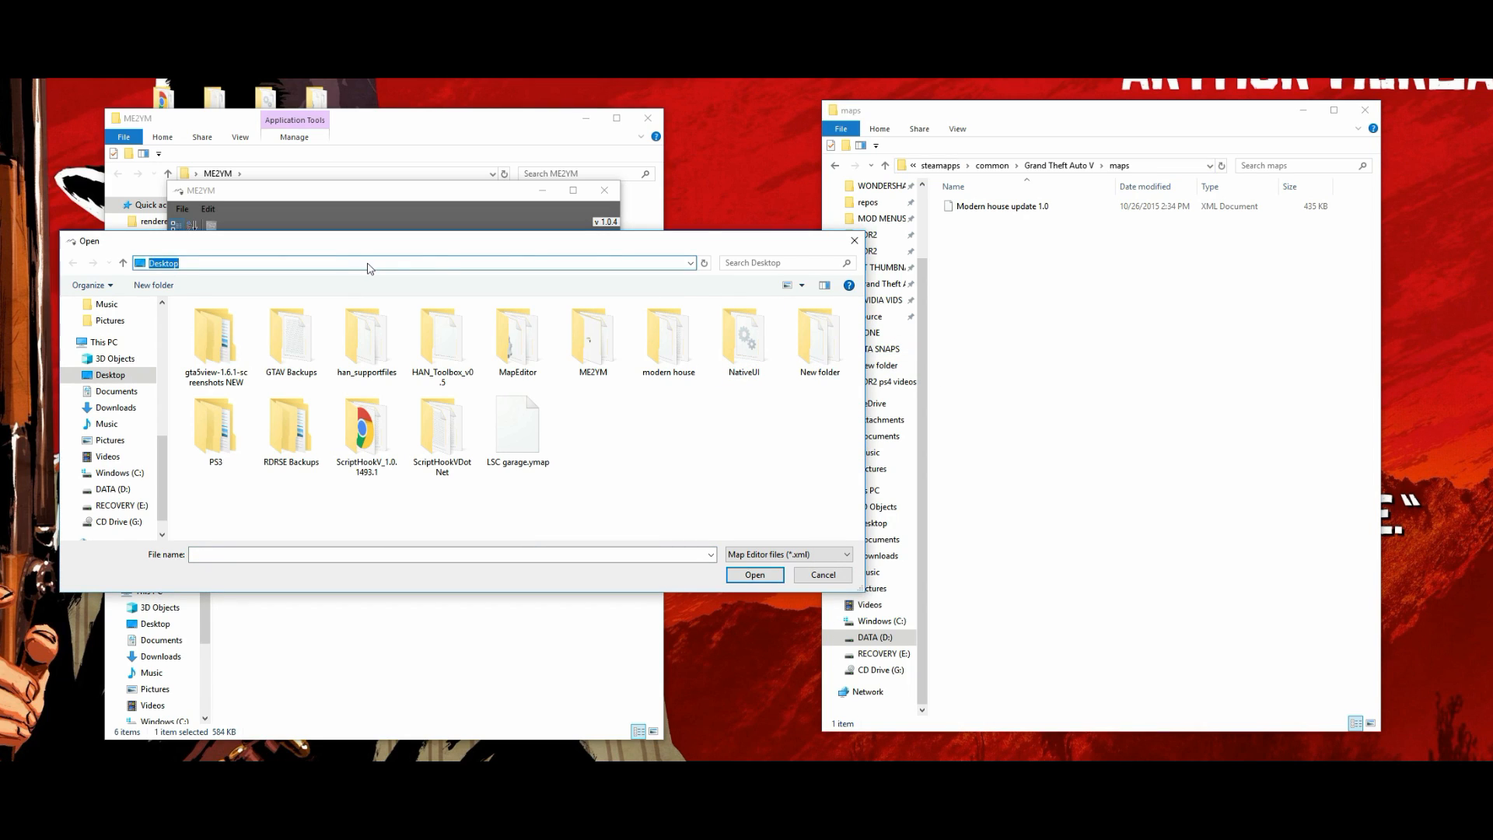
right_click(369, 266)
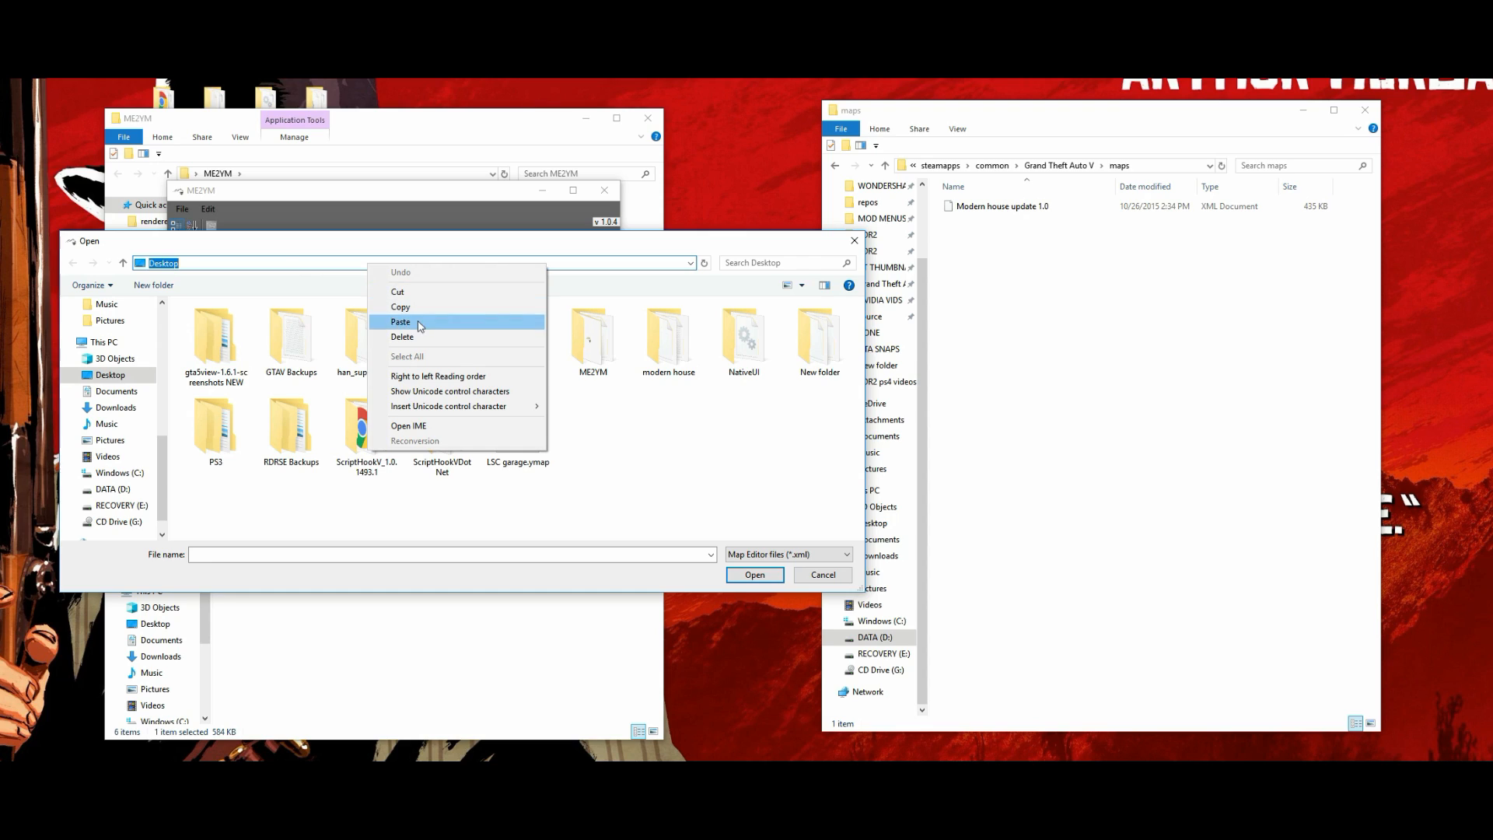
left_click(458, 320)
left_click(703, 262)
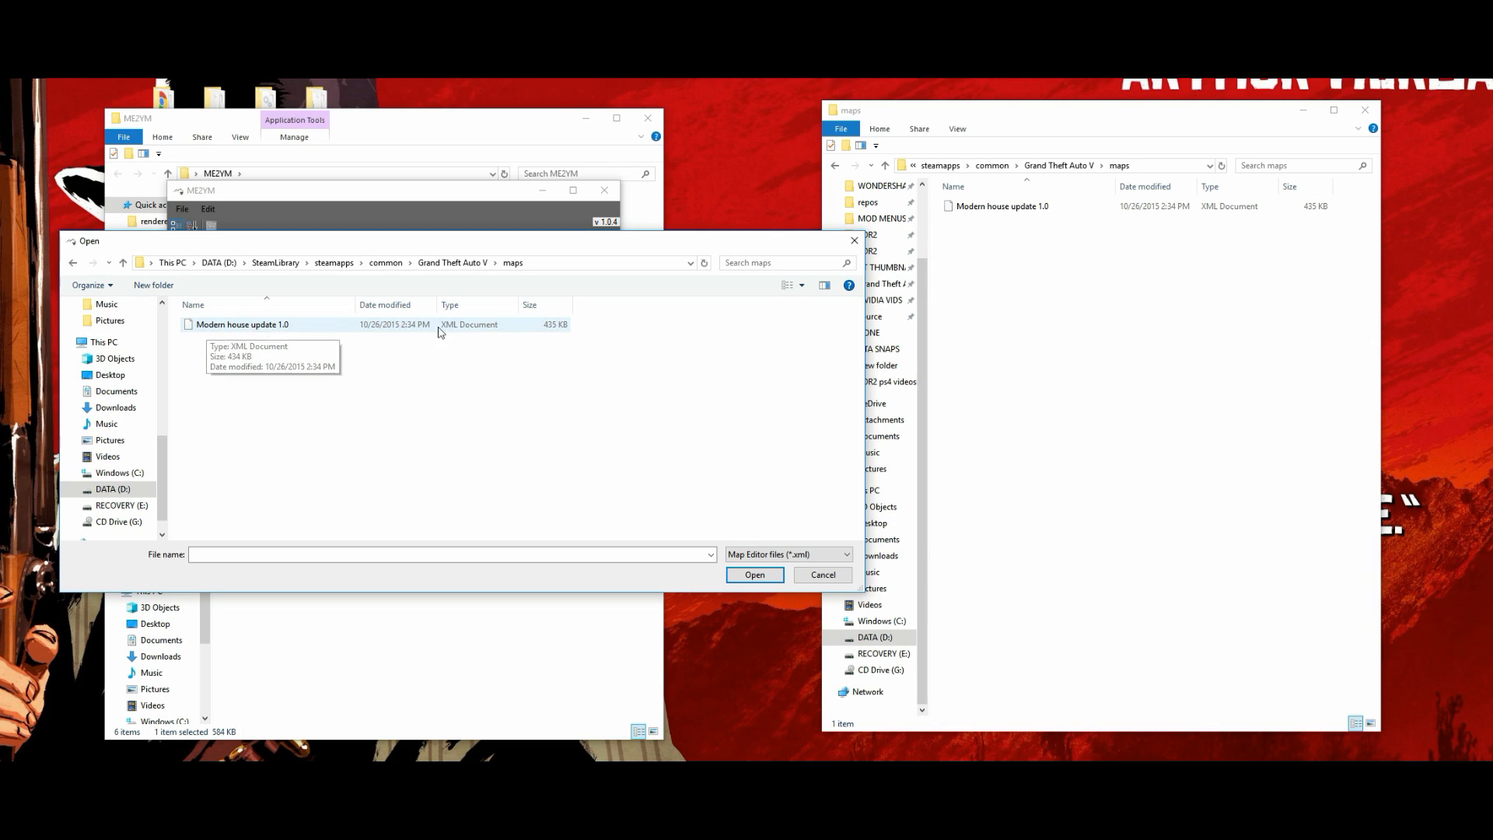
left_click(283, 328)
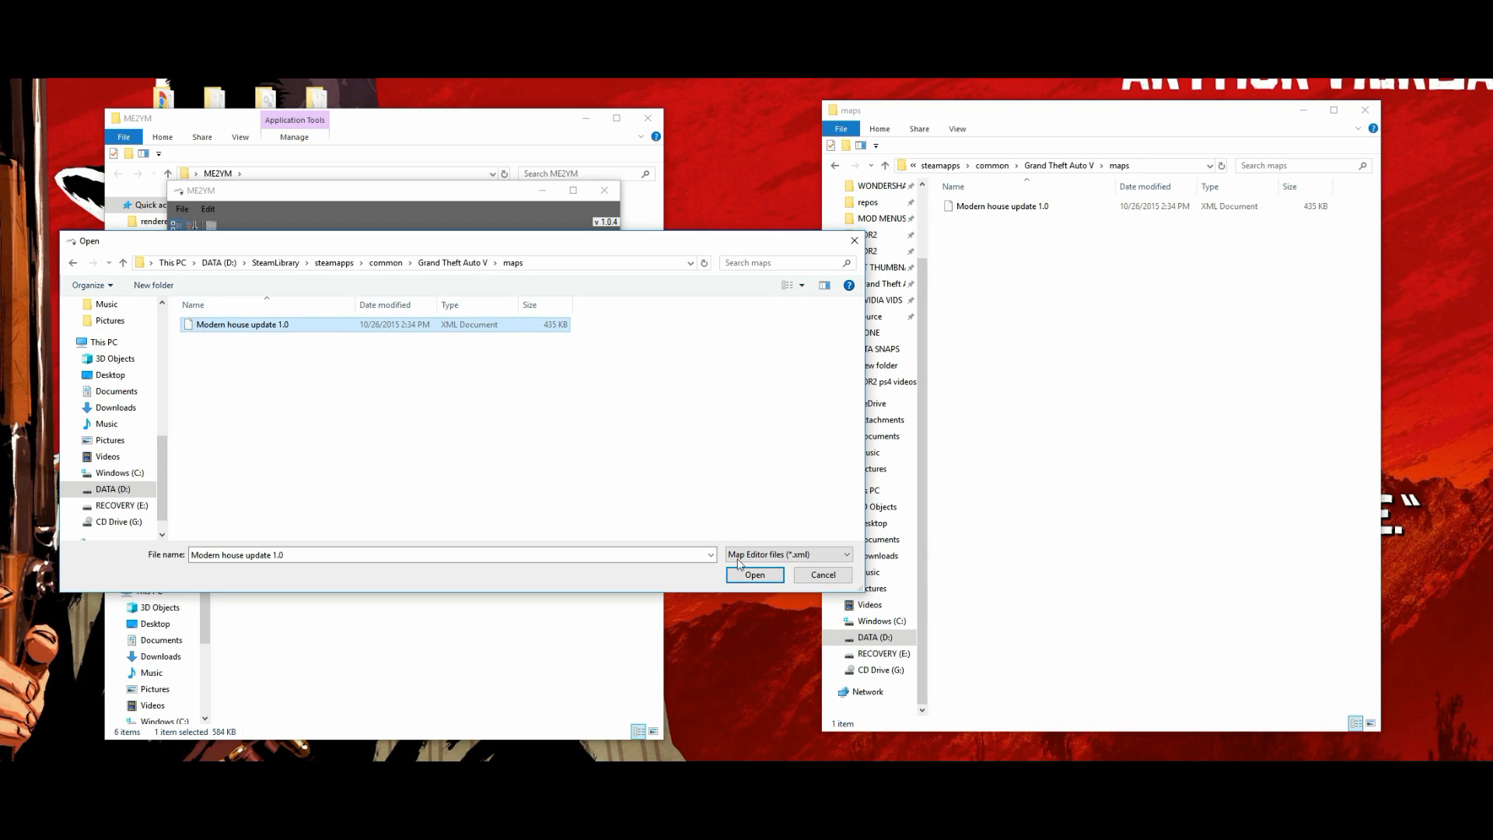
left_click(754, 576)
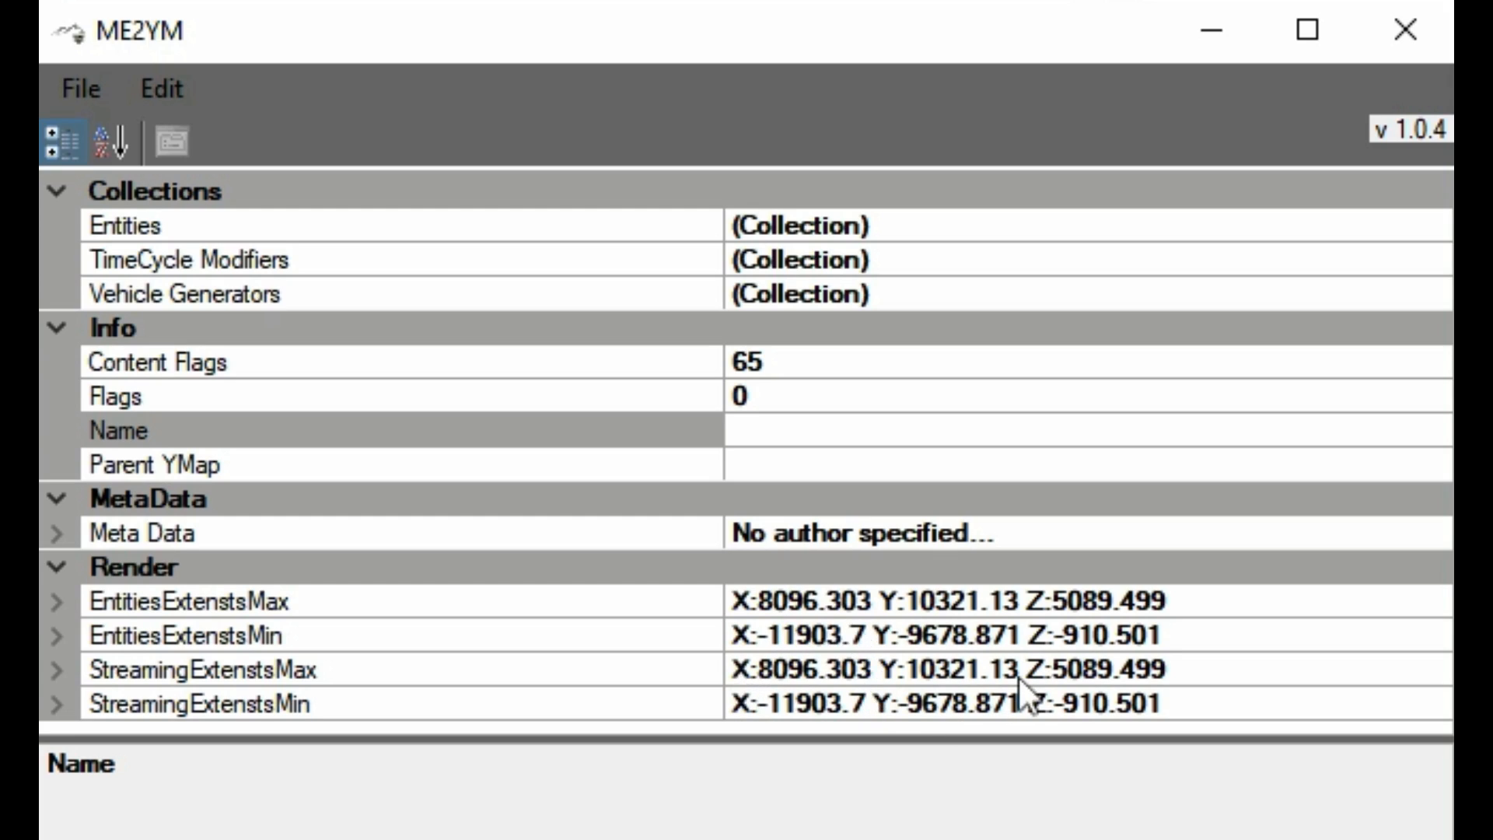
- Export the loaded map to the Desktop as a YMap file named New Modern
left_click(82, 90)
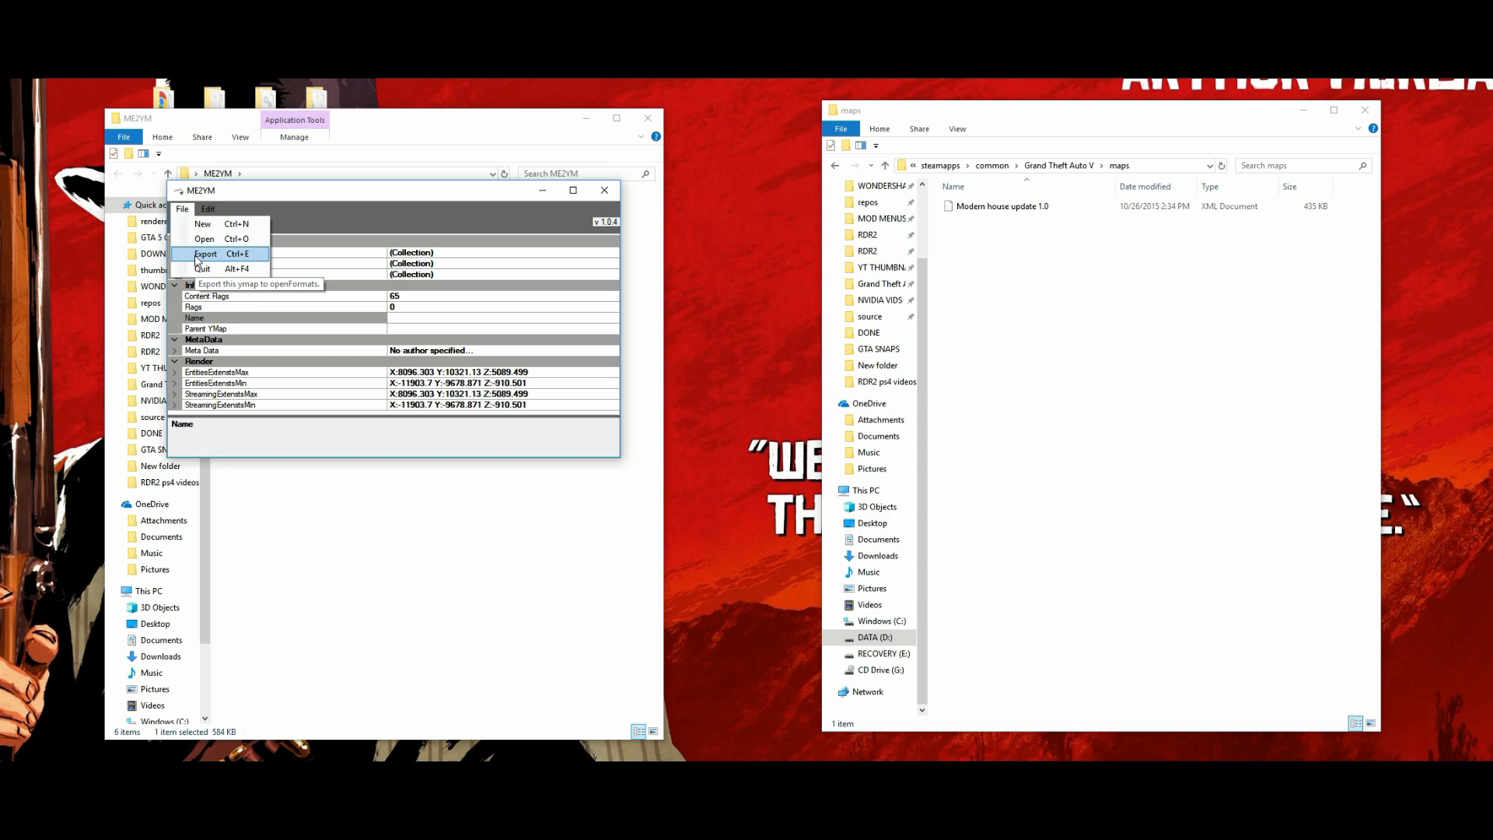
left_click(120, 235)
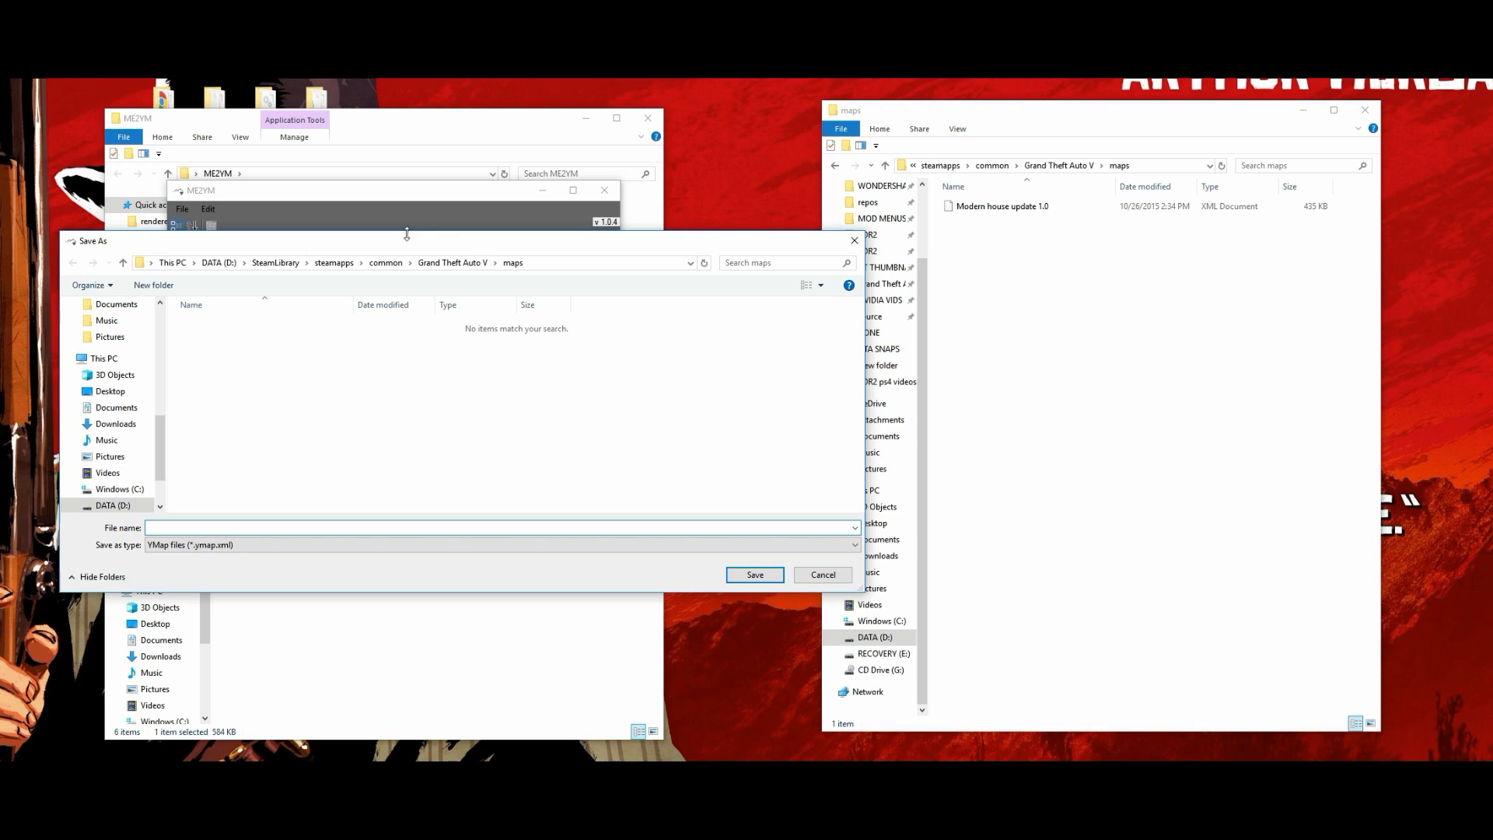
left_click_drag(407, 240, 471, 225)
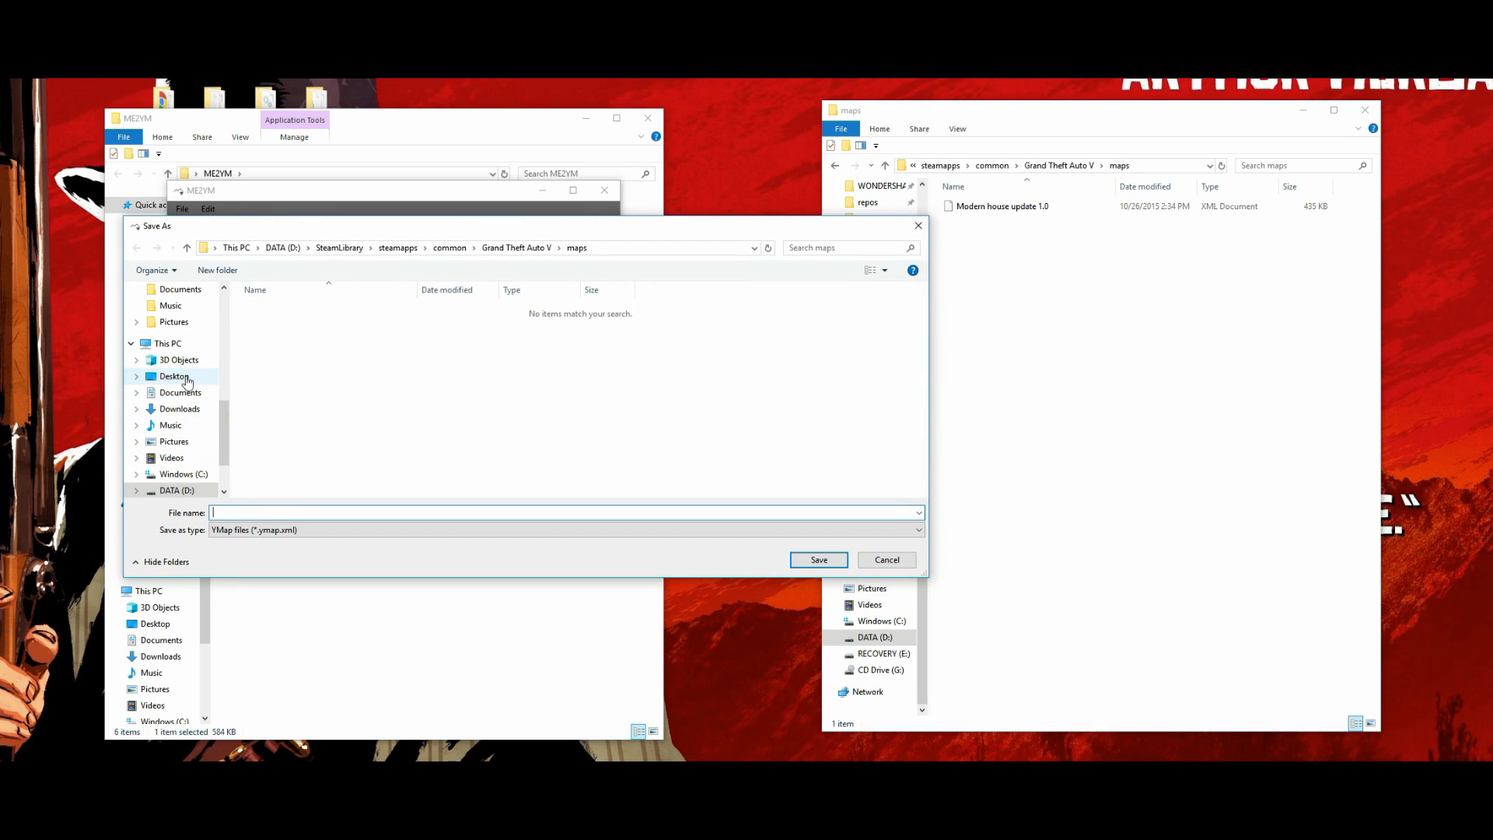
left_click(173, 376)
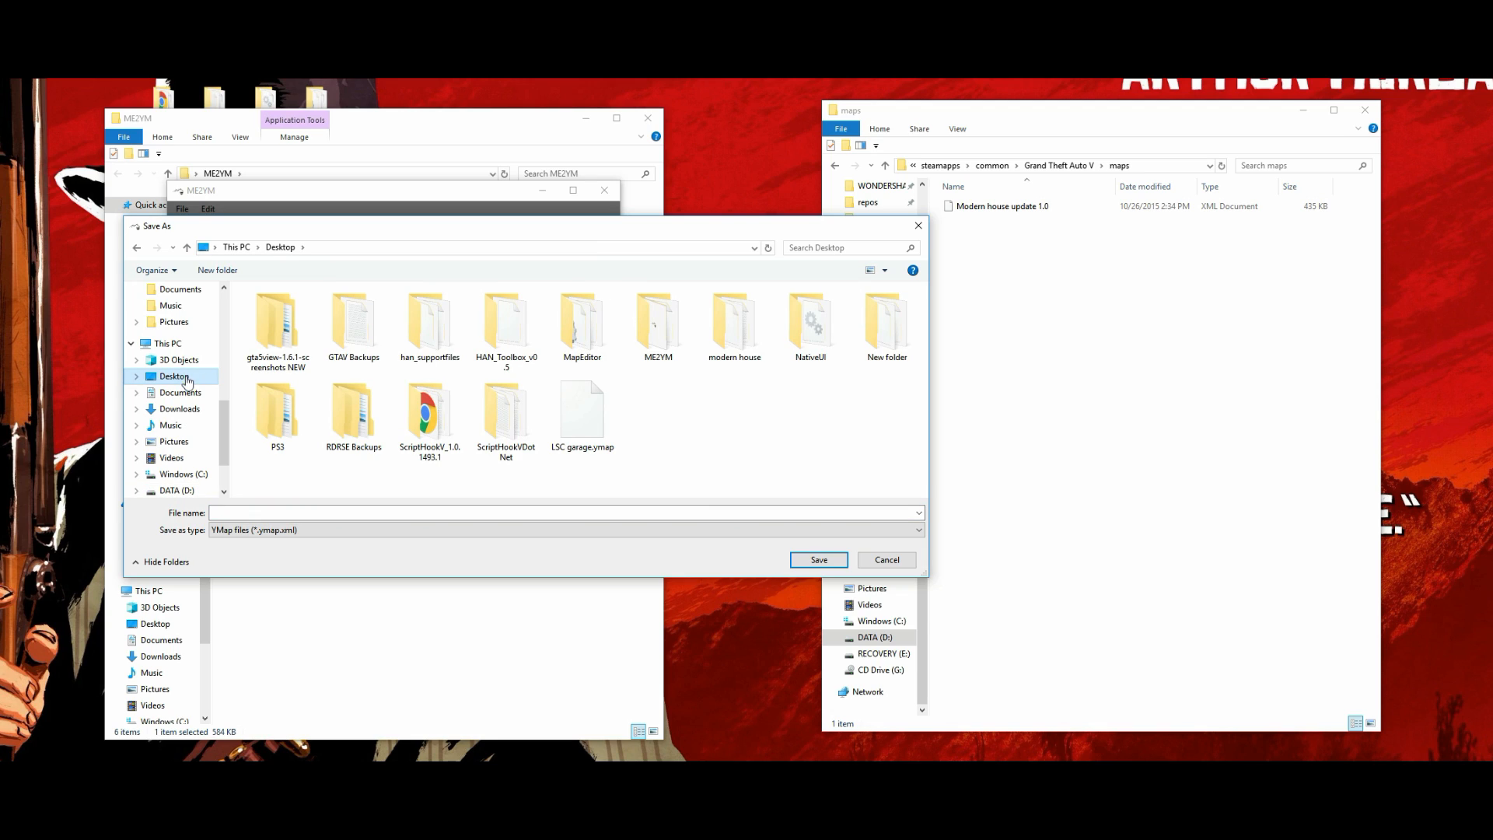
left_click(336, 512)
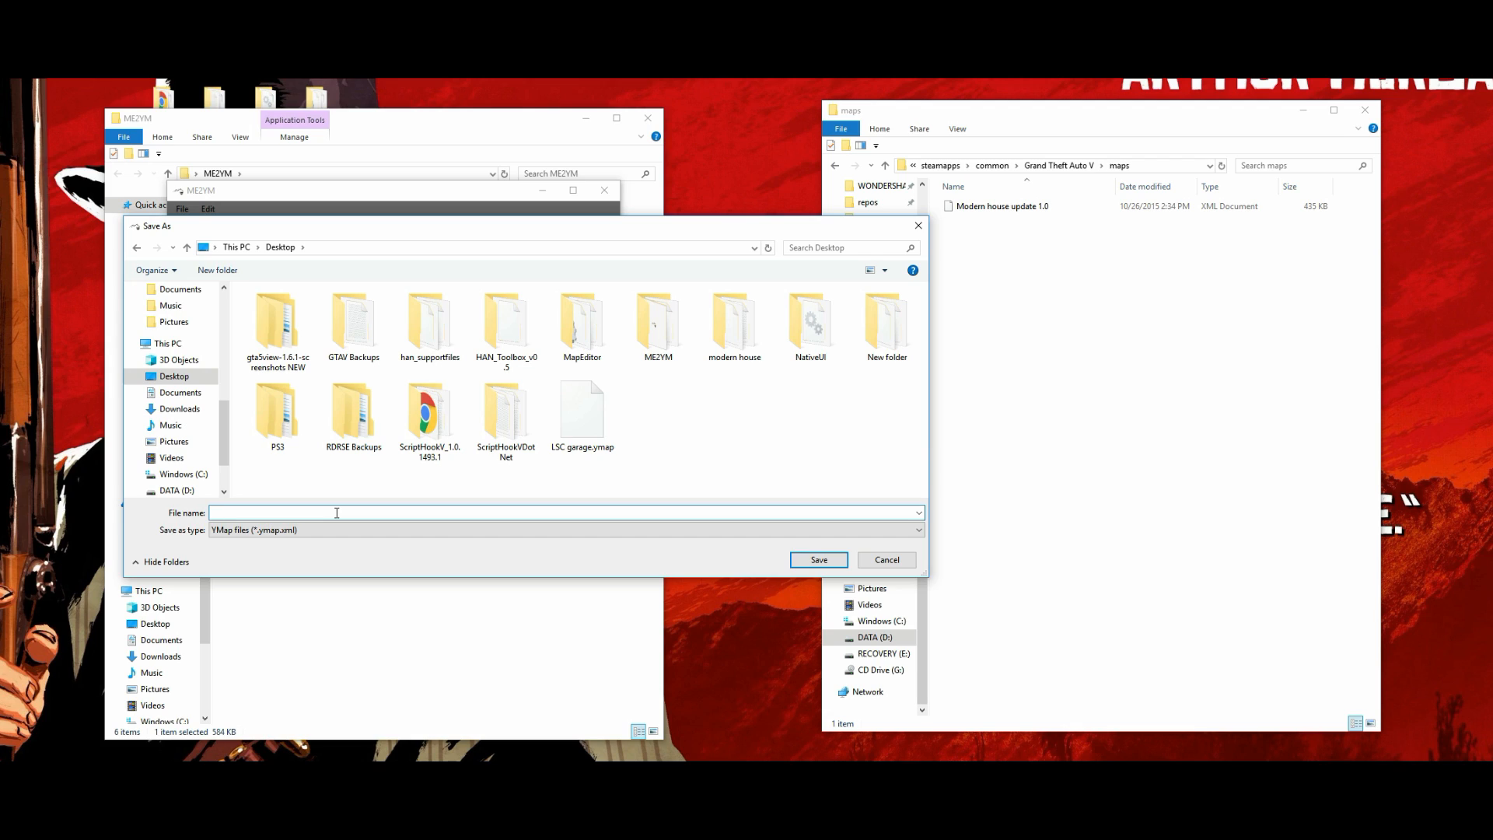
type("N")
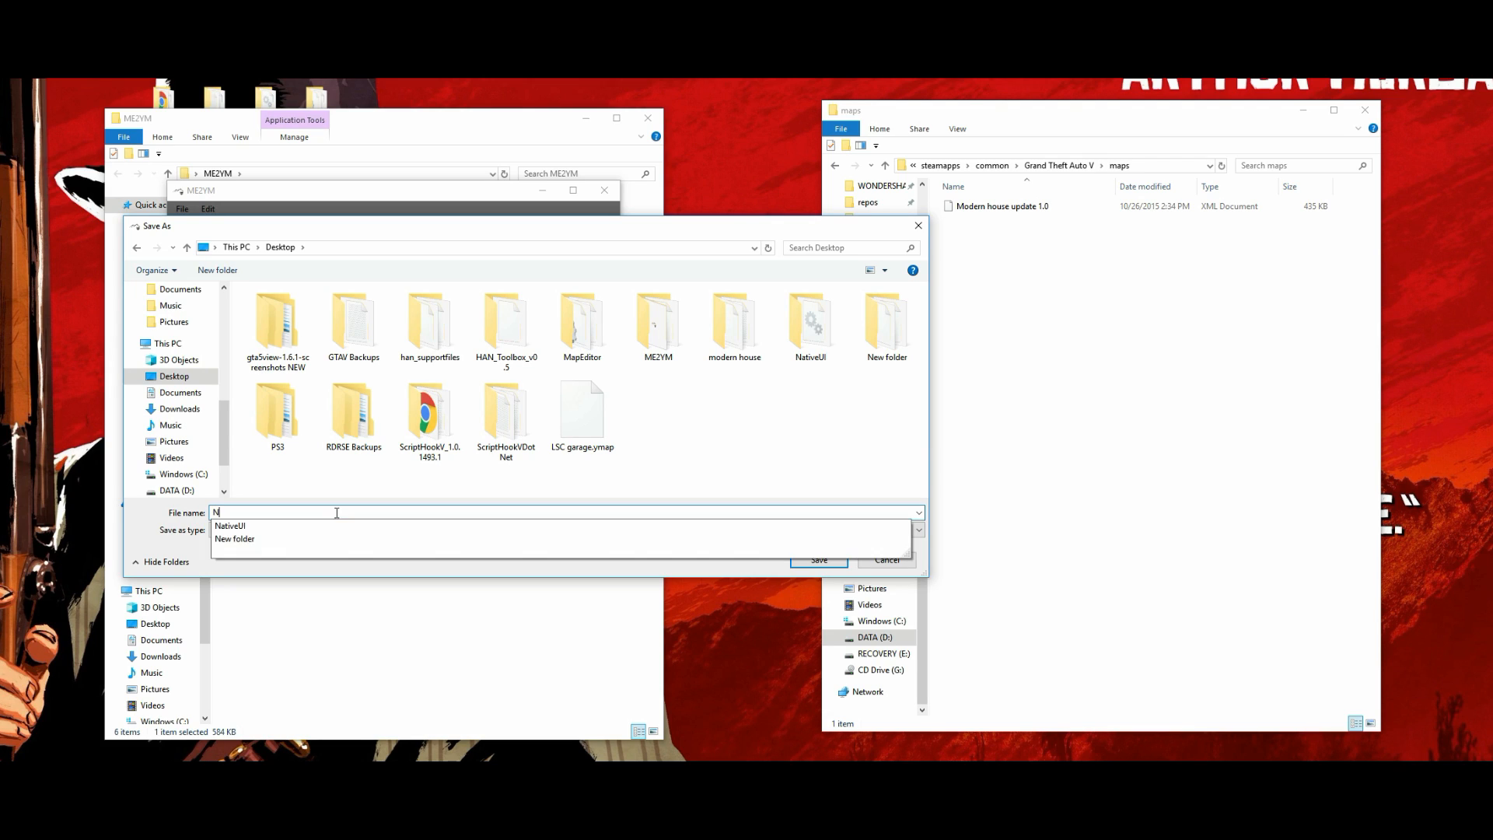
type("ew ")
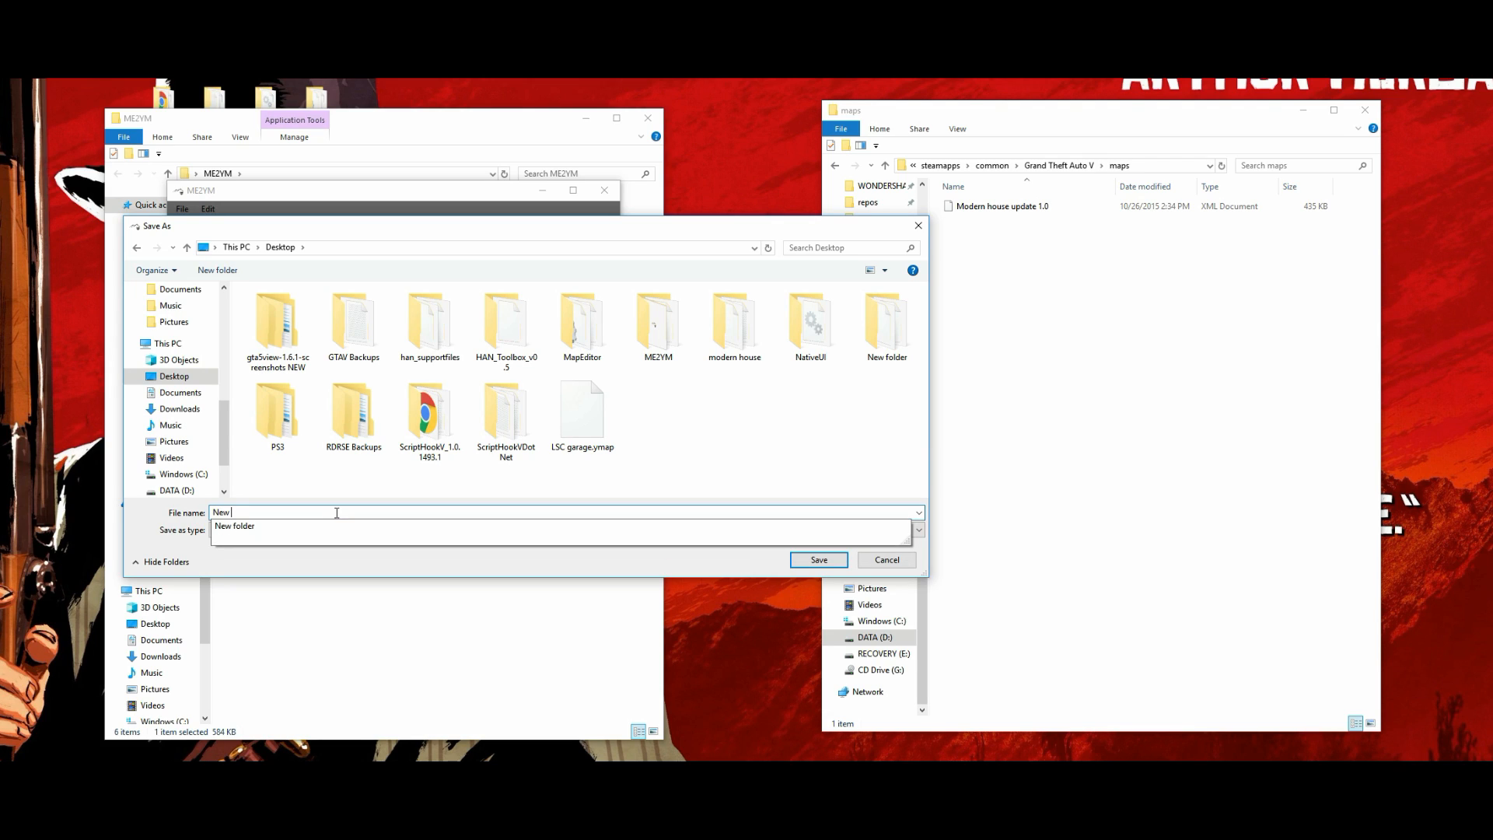
type("Modern")
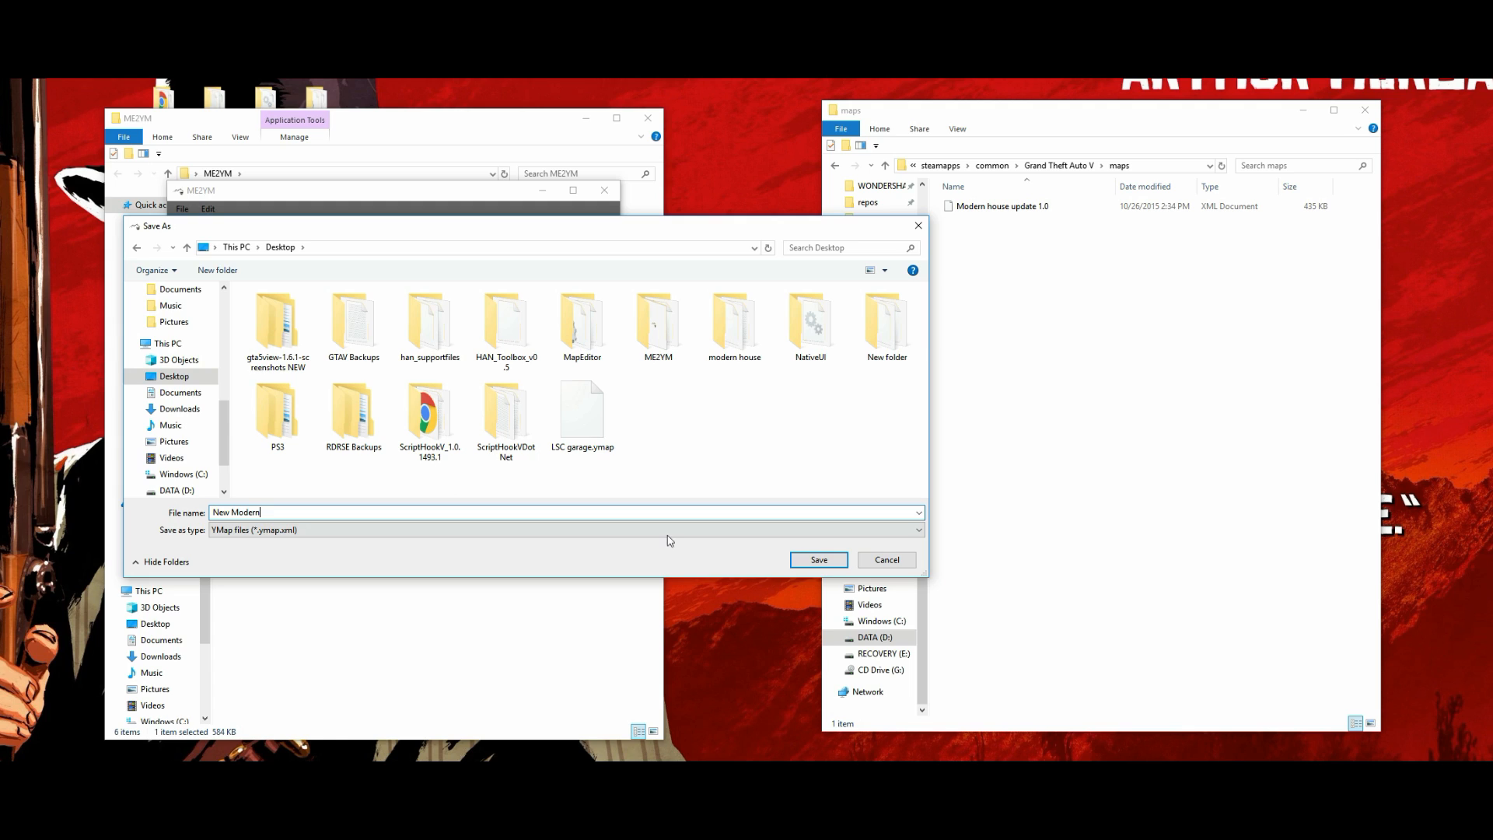
left_click(817, 559)
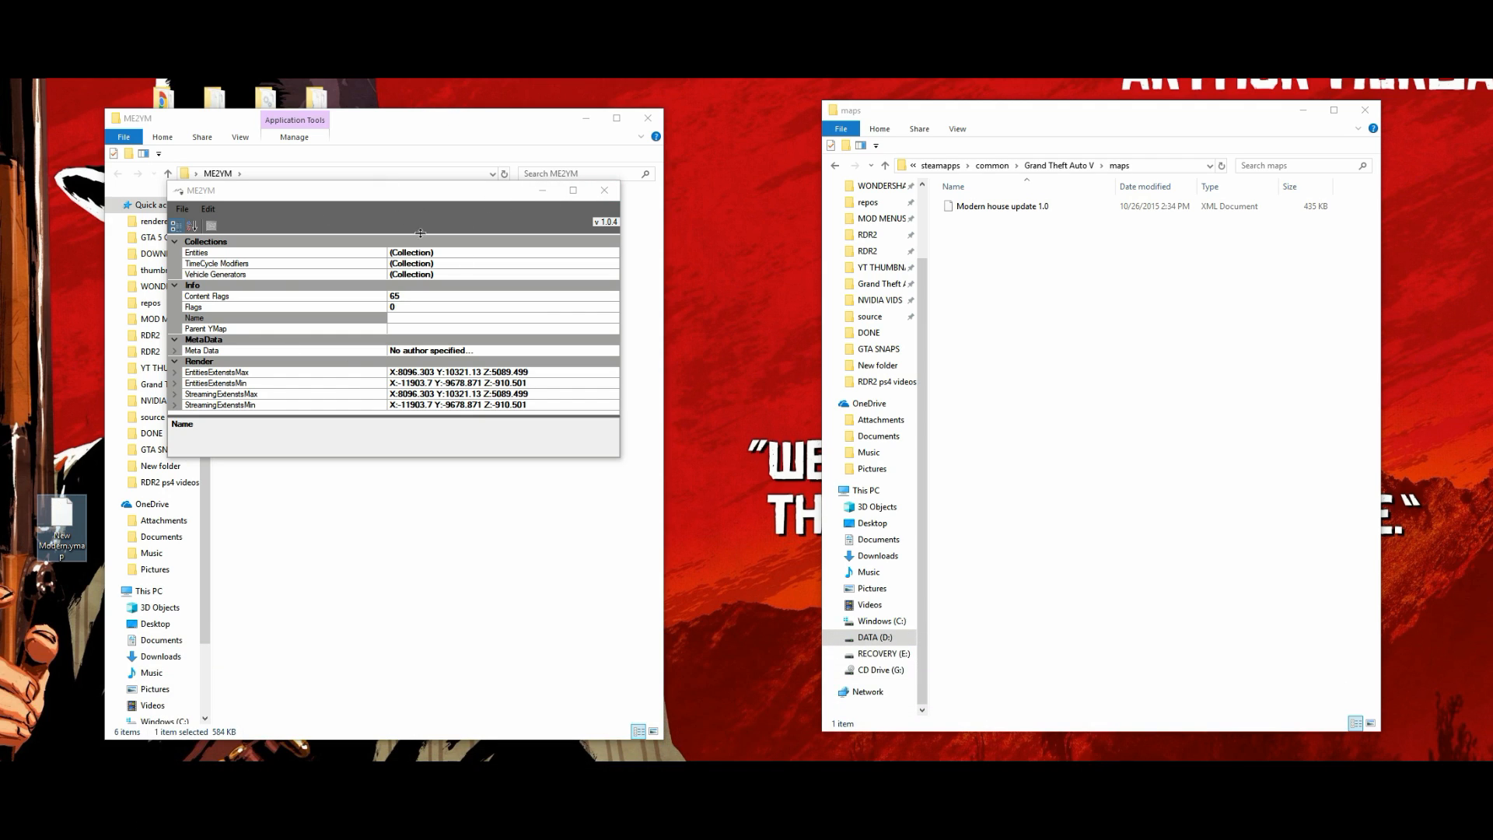
- Close ME2YM and its folder, clear File Explorer off the desktop, and place the New Modern file beside the ME2YM folder
left_click(605, 191)
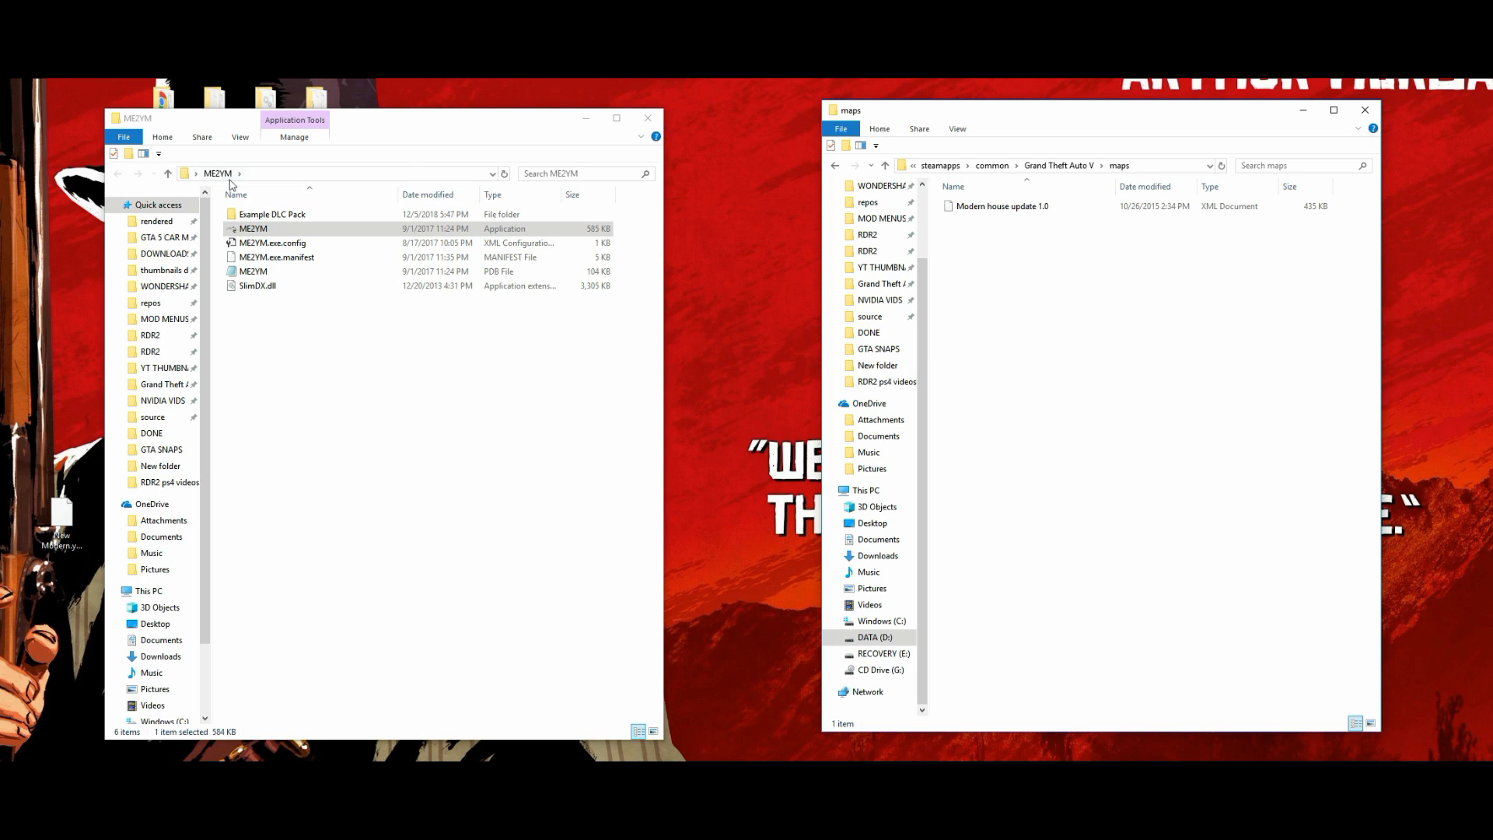
left_click(648, 118)
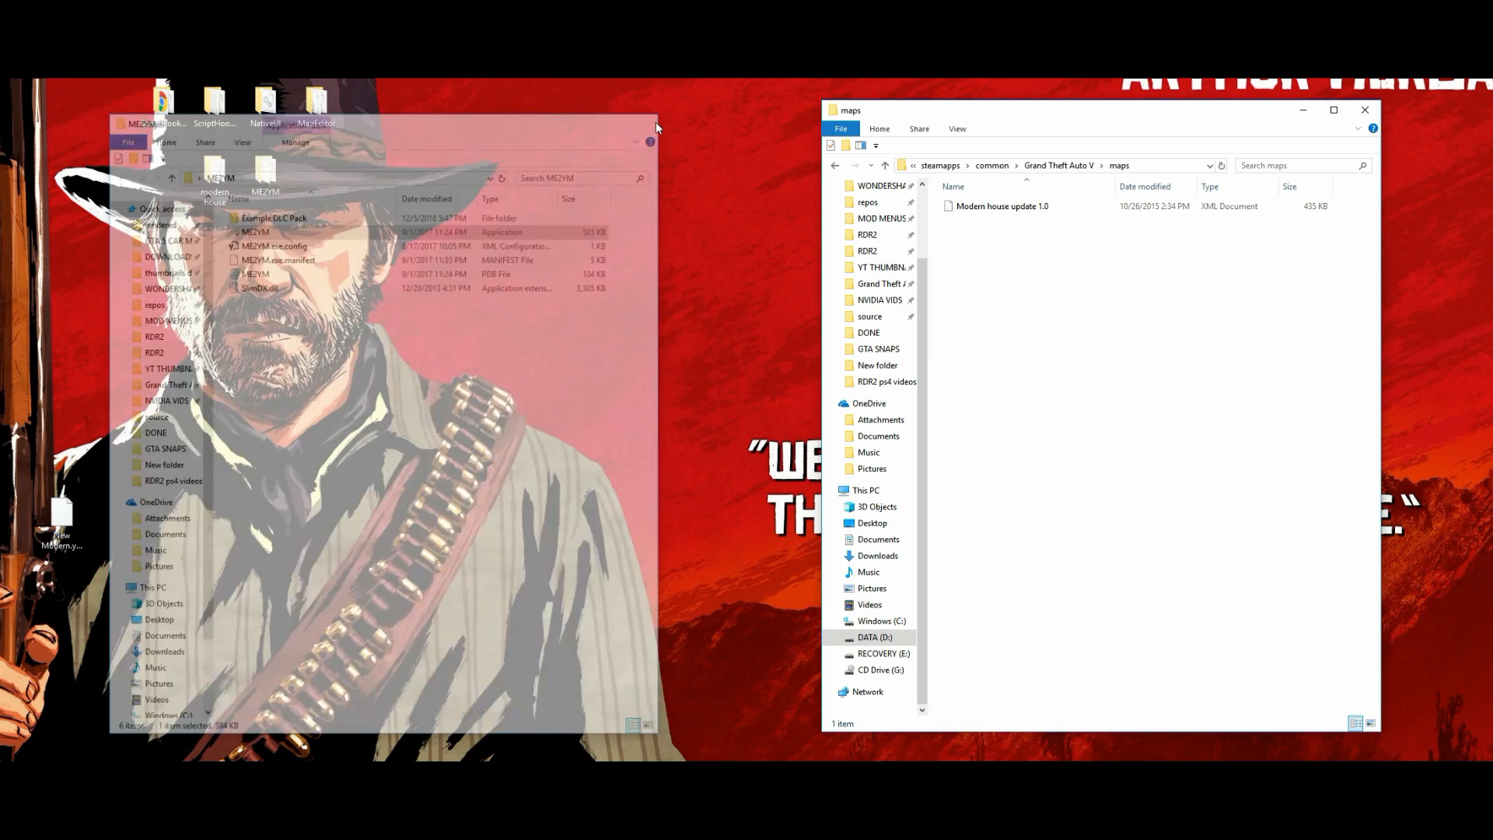
left_click(1059, 166)
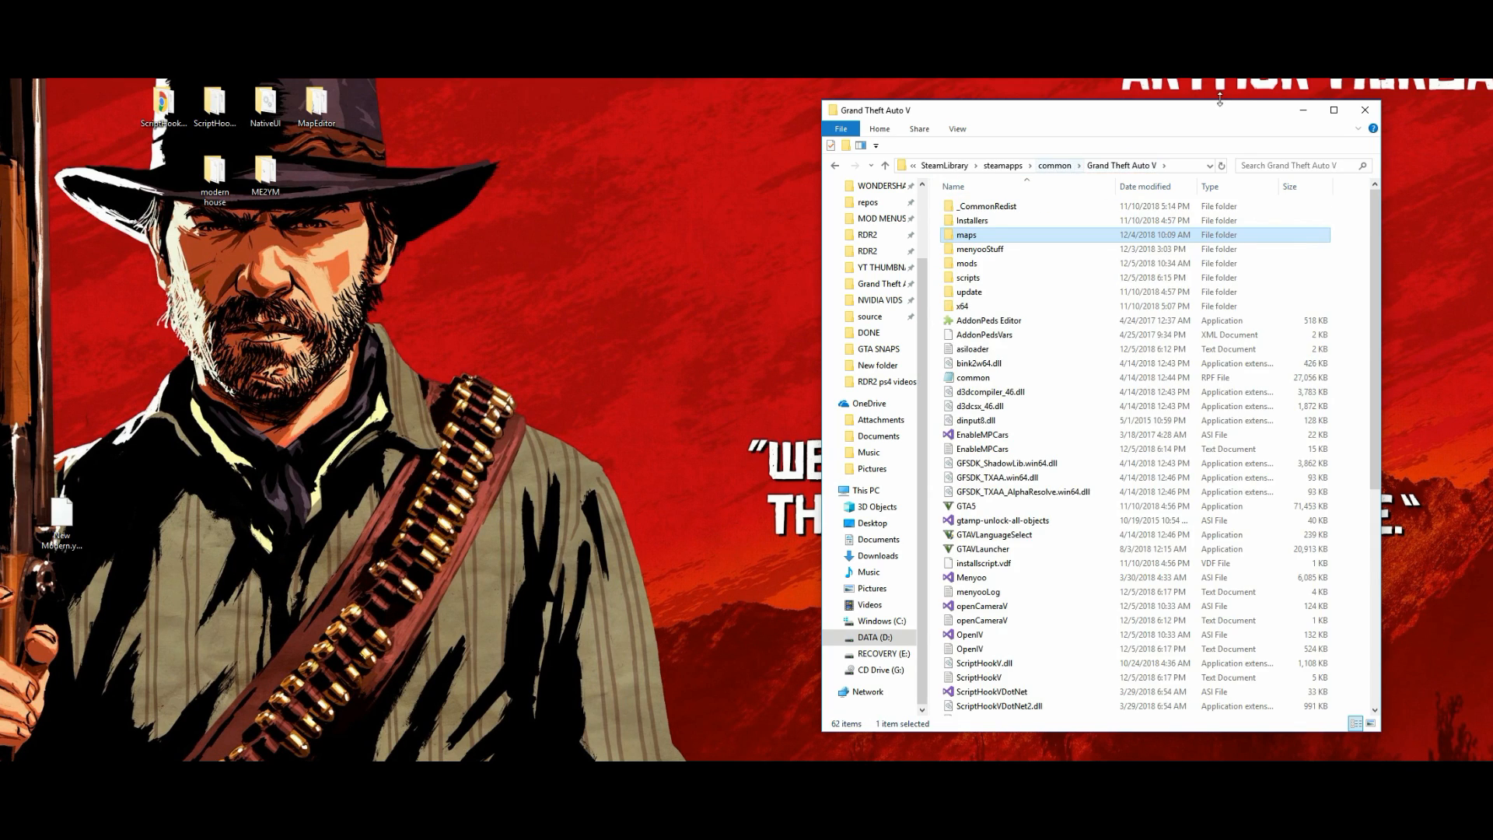
left_click(1304, 113)
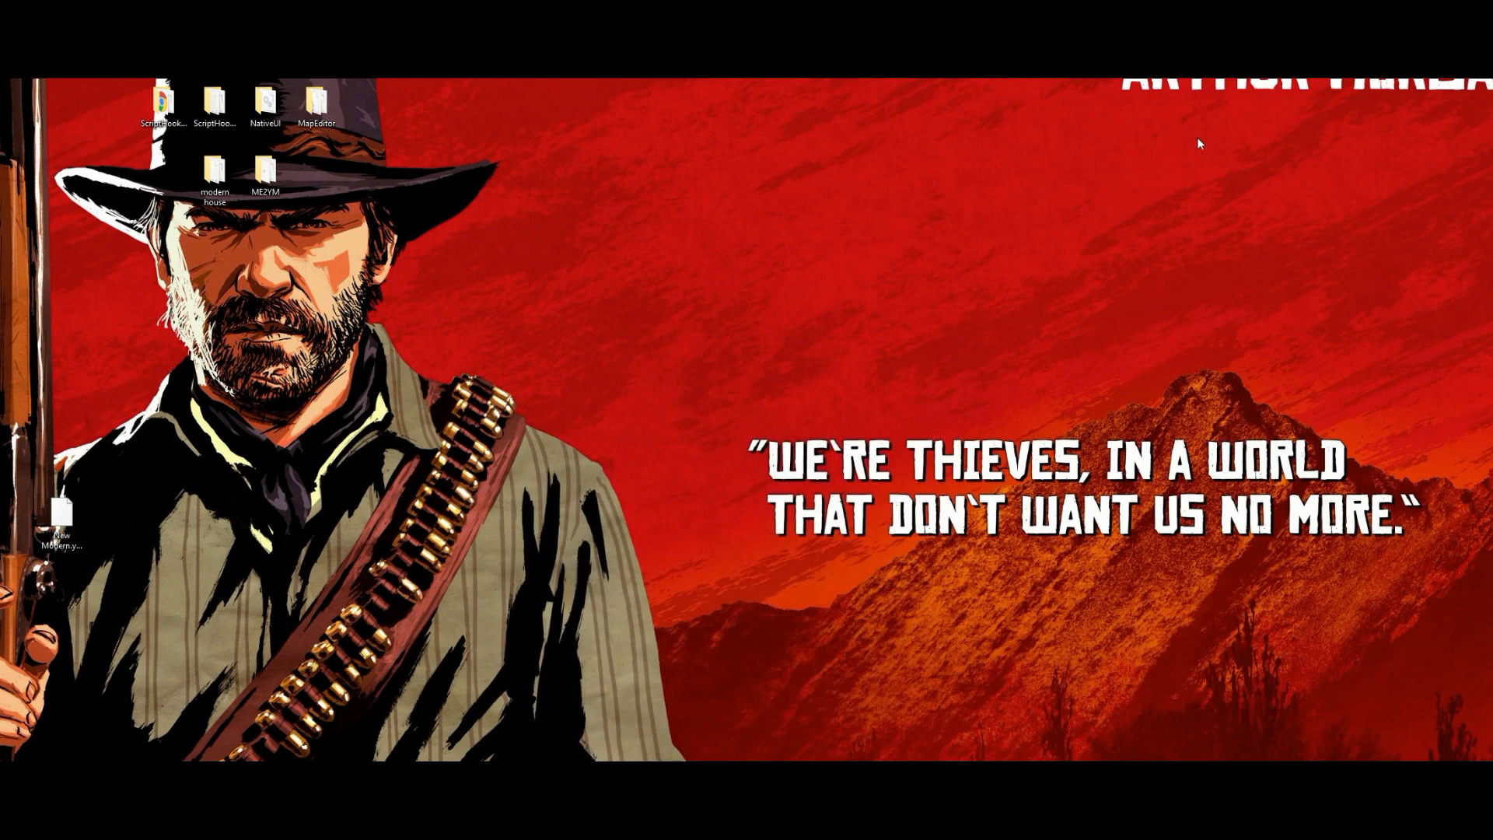
left_click_drag(77, 510, 342, 167)
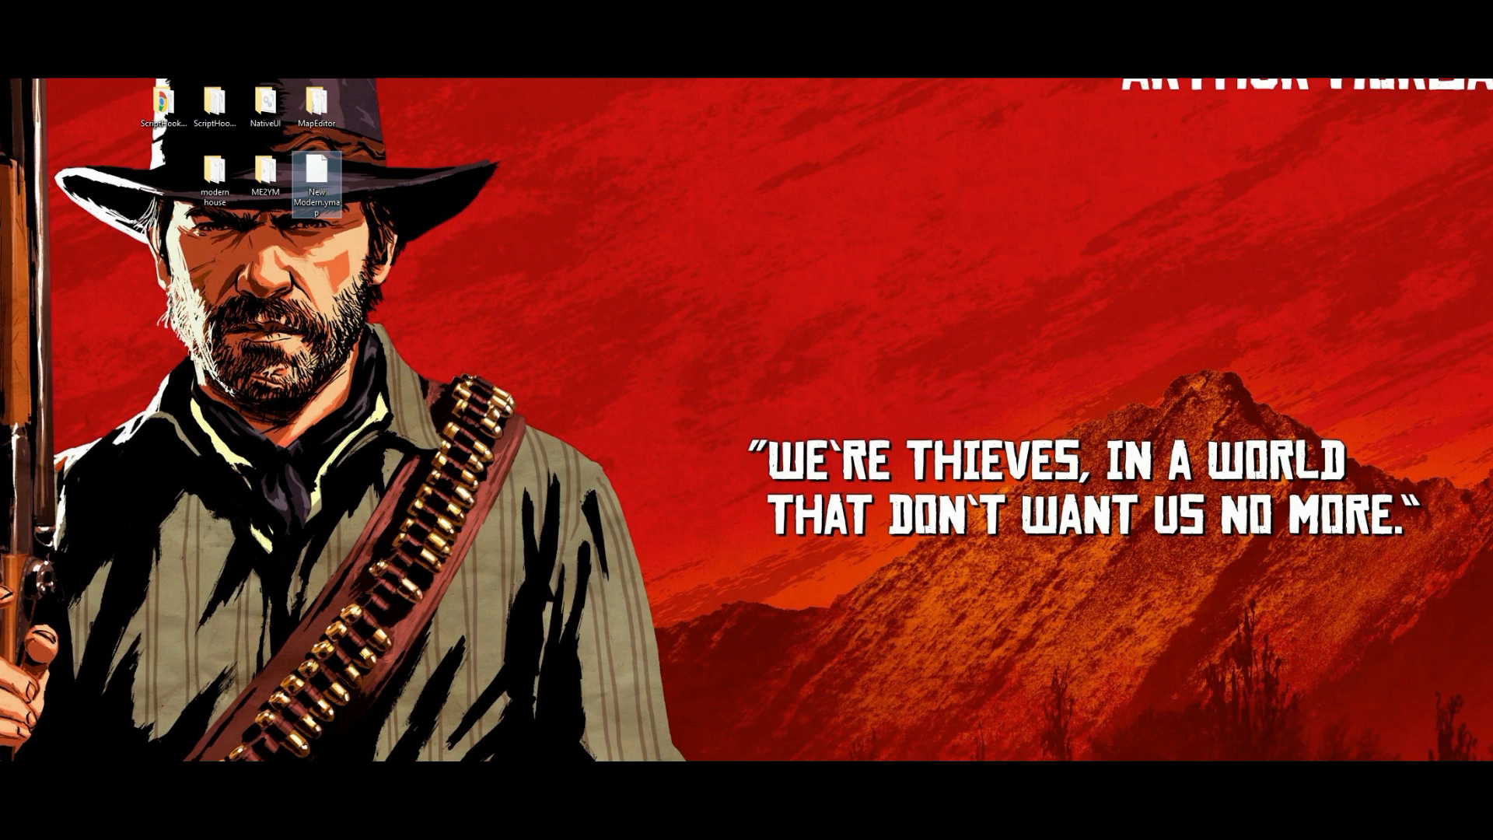
- Switch to OpenIV, set its window beside the desktop files, and add the New Modern ymap file to the empty custom_maps.rpf archive
left_click(317, 824)
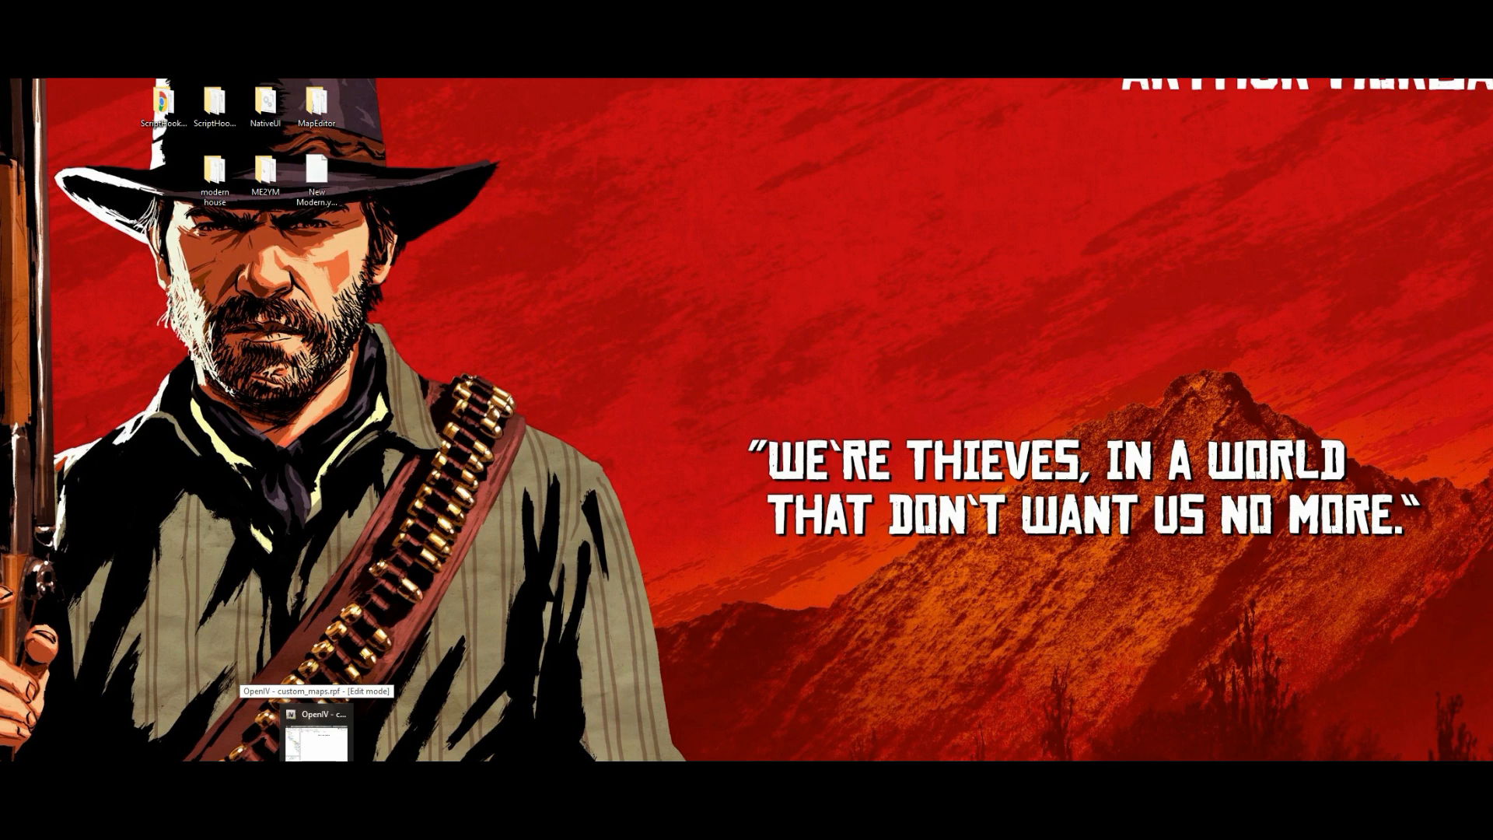
left_click_drag(414, 136, 939, 129)
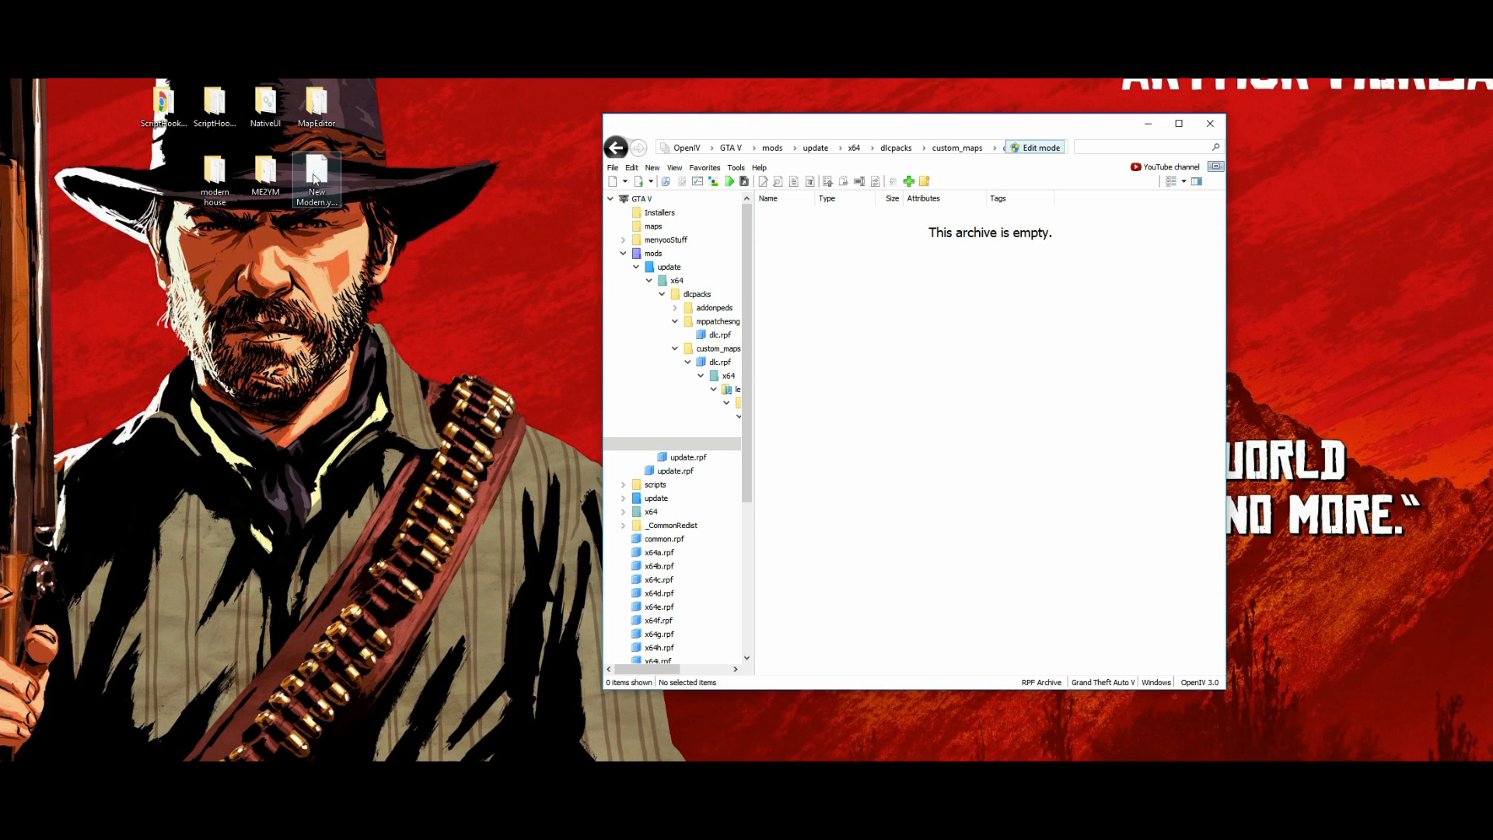
left_click_drag(315, 179, 902, 292)
left_click_drag(970, 336, 968, 334)
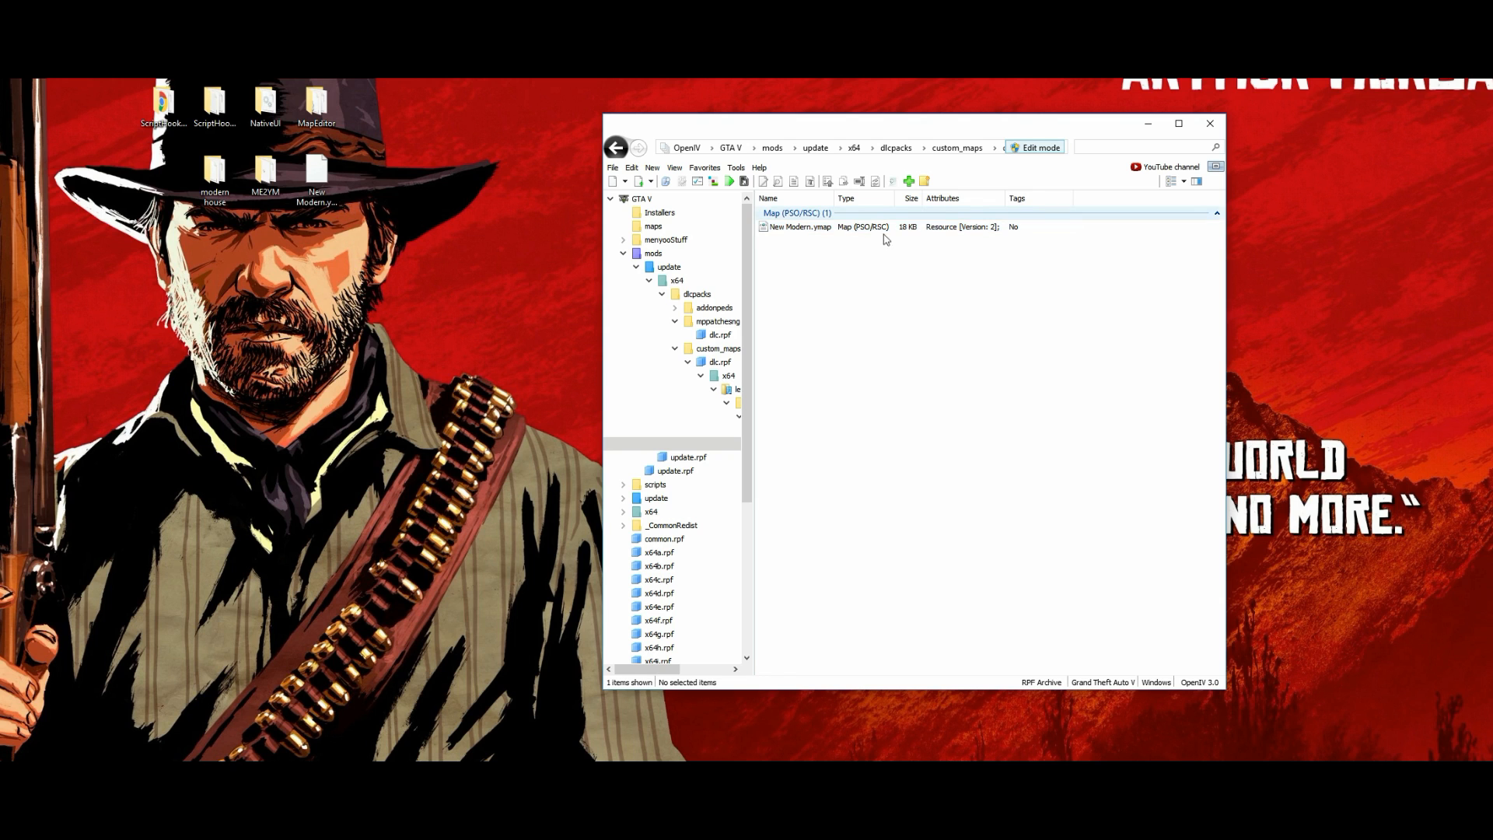
- Close all open archives, collapse the mods folder, and exit OpenIV
left_click(613, 168)
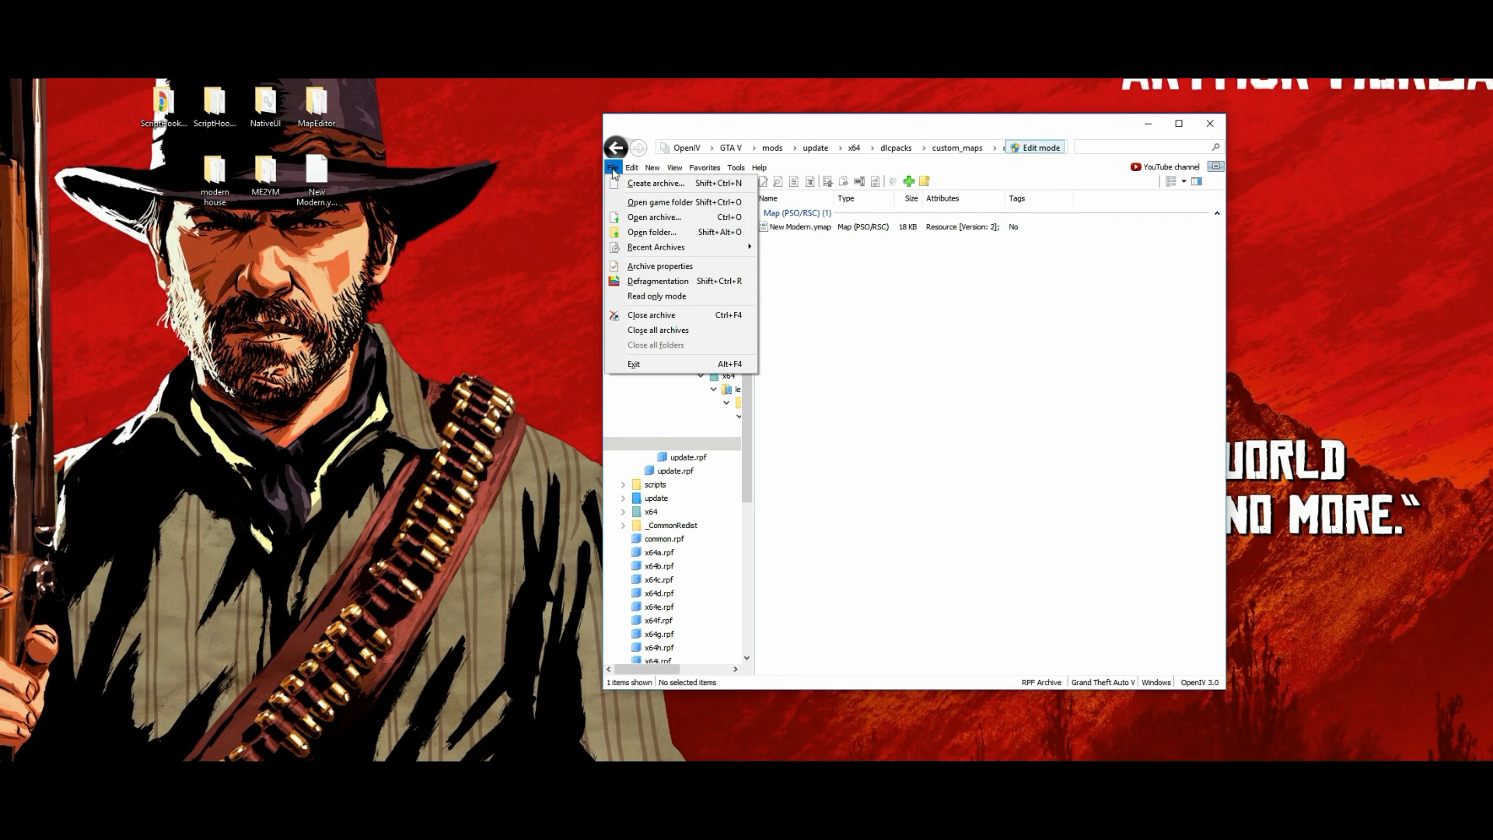
left_click(651, 330)
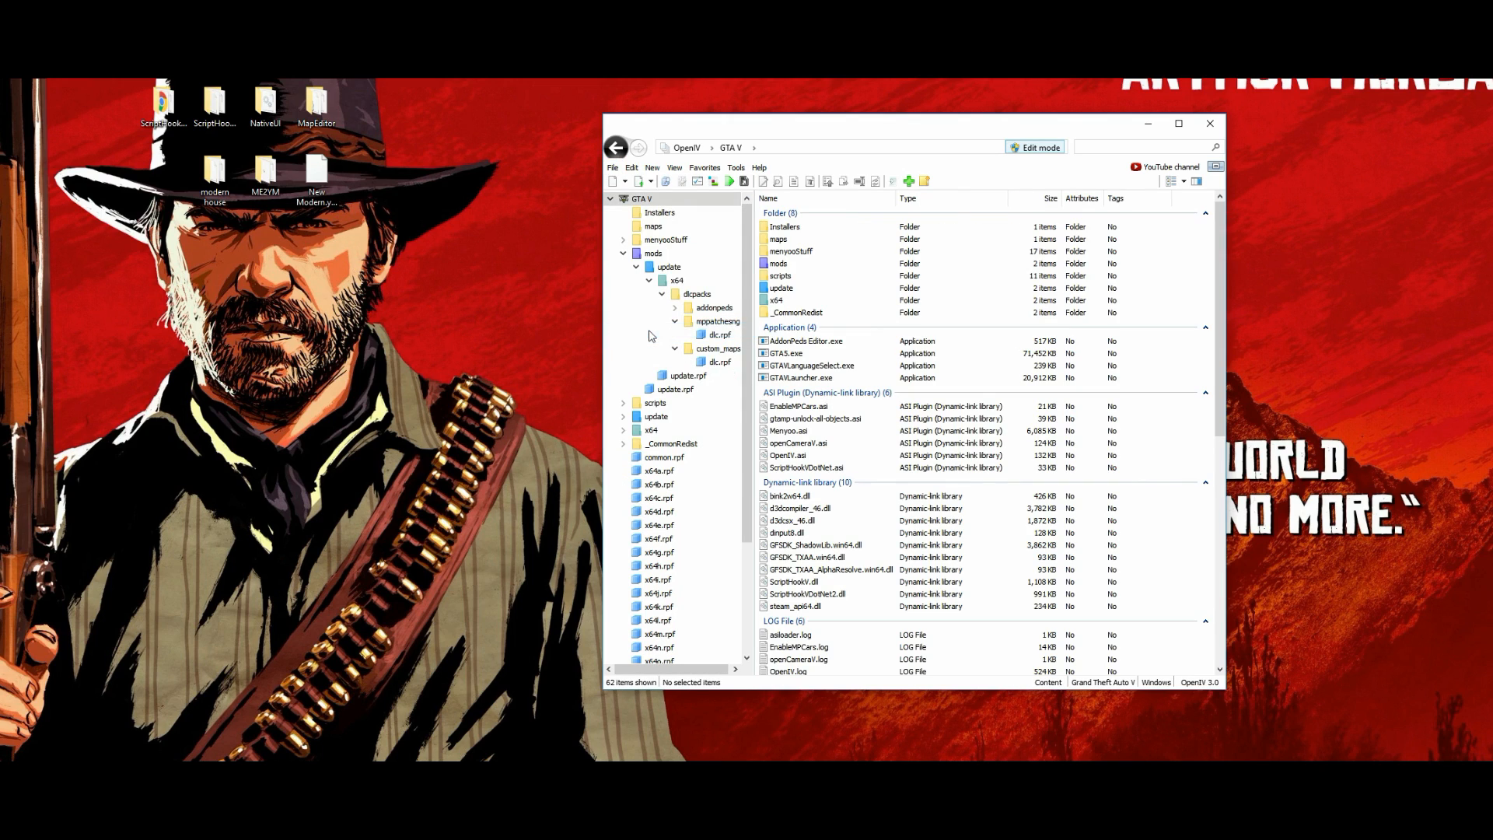
left_click(624, 254)
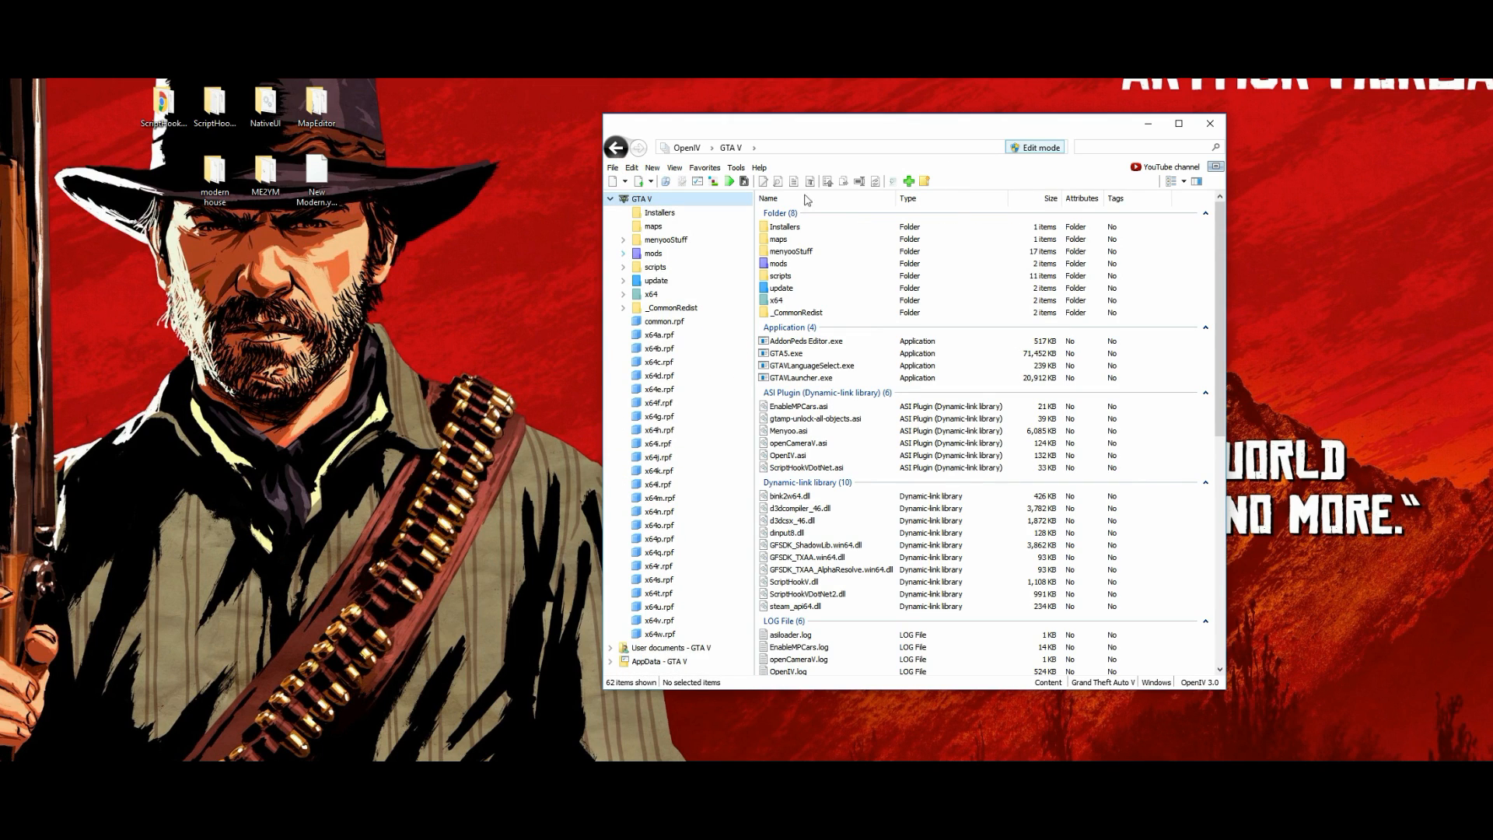
left_click(1212, 124)
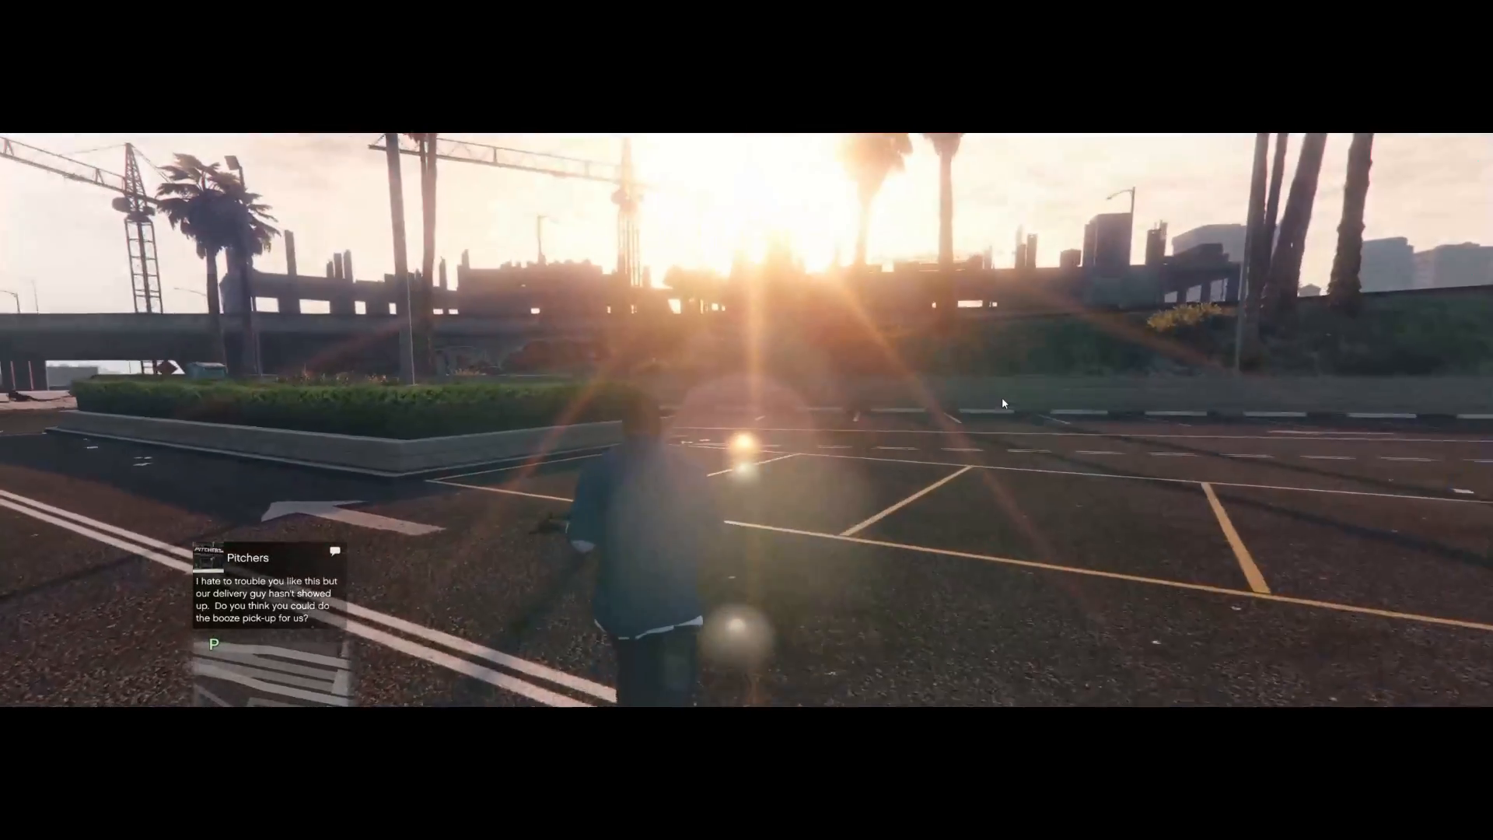
- In GTA V, set a map waypoint at the side-road junction in the hills northwest of the city and return to the game
key("Escape")
key("Up")
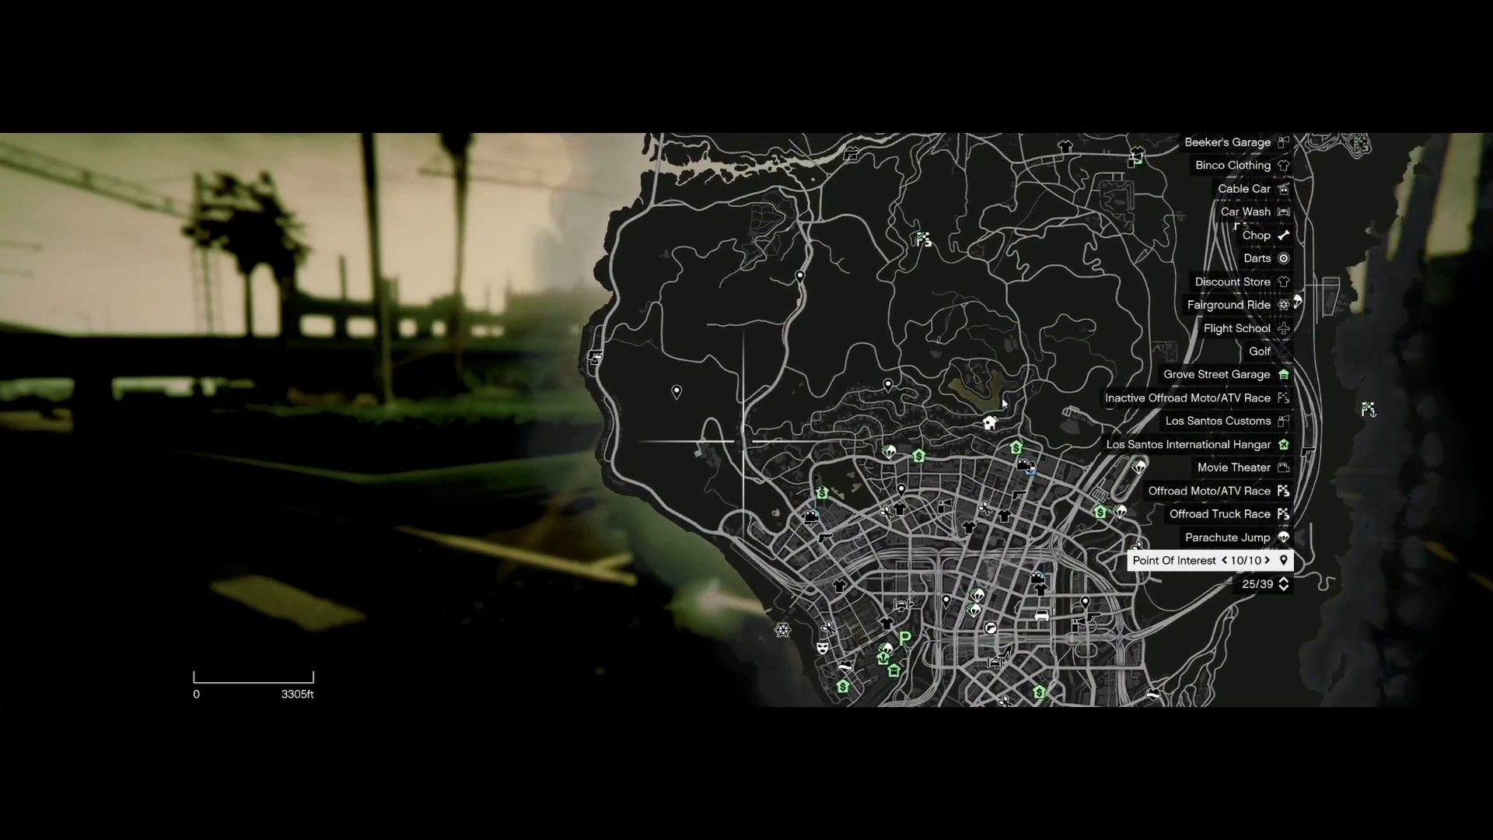
scroll(1003, 403, "up", 10)
key("a")
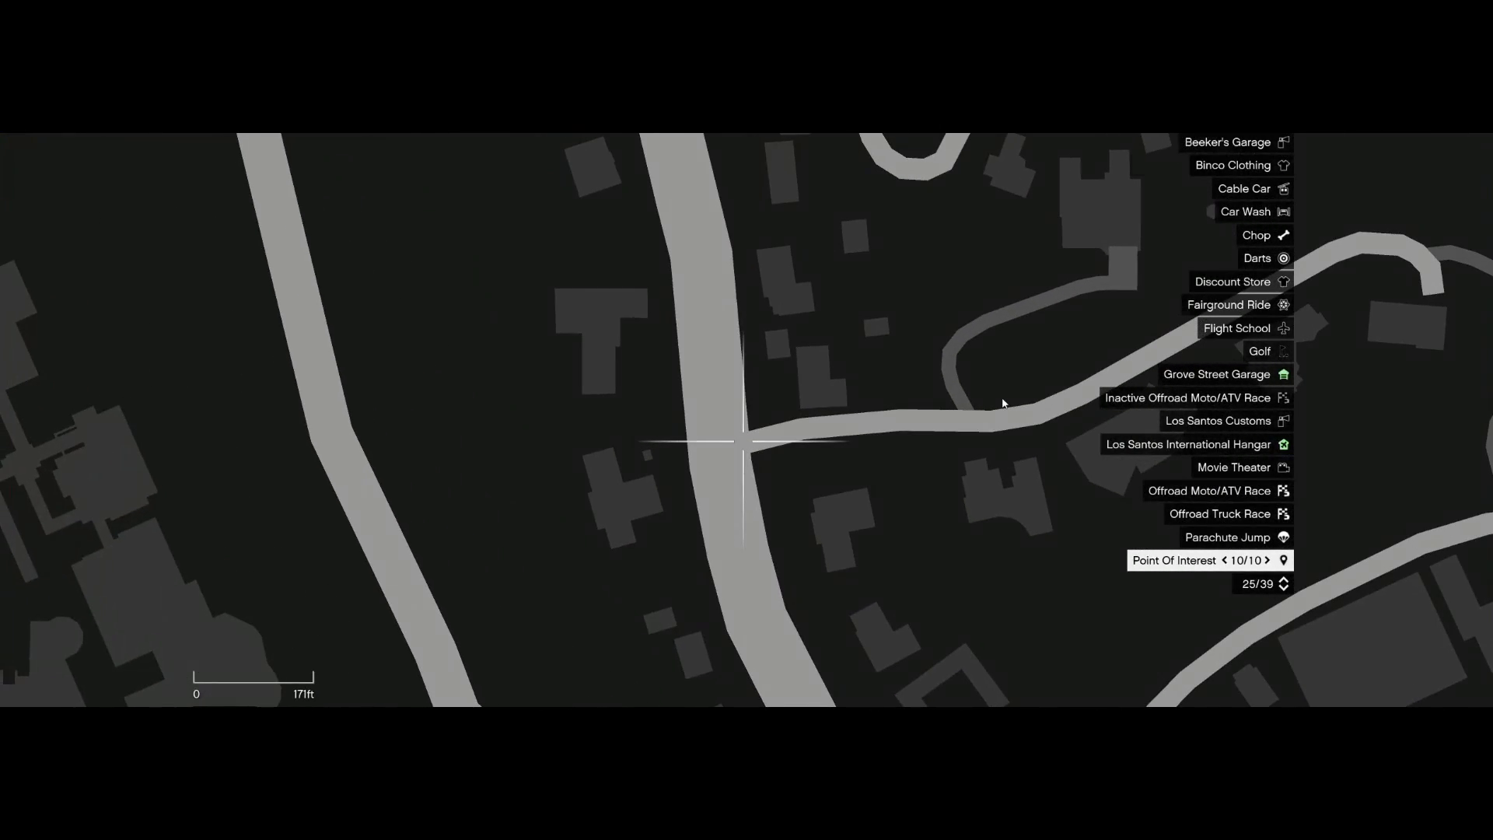
key("Return")
key("Escape")
key("Escape")
- Use Menyoo to teleport to the waypoint and set the in-game hour to 16, leaving the menu closed
key("F8")
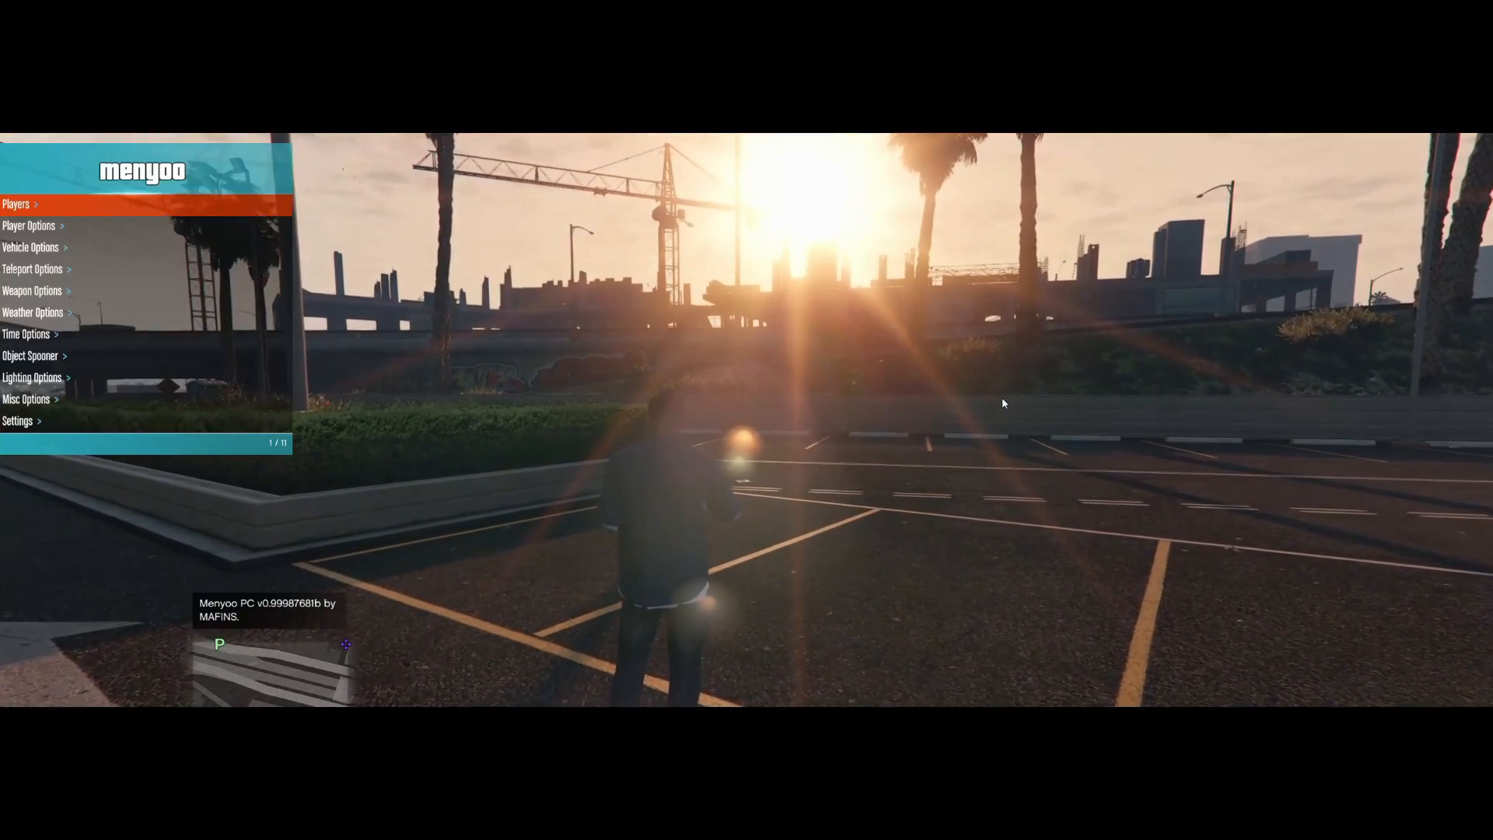
key("Down")
key("Down")
key("Return")
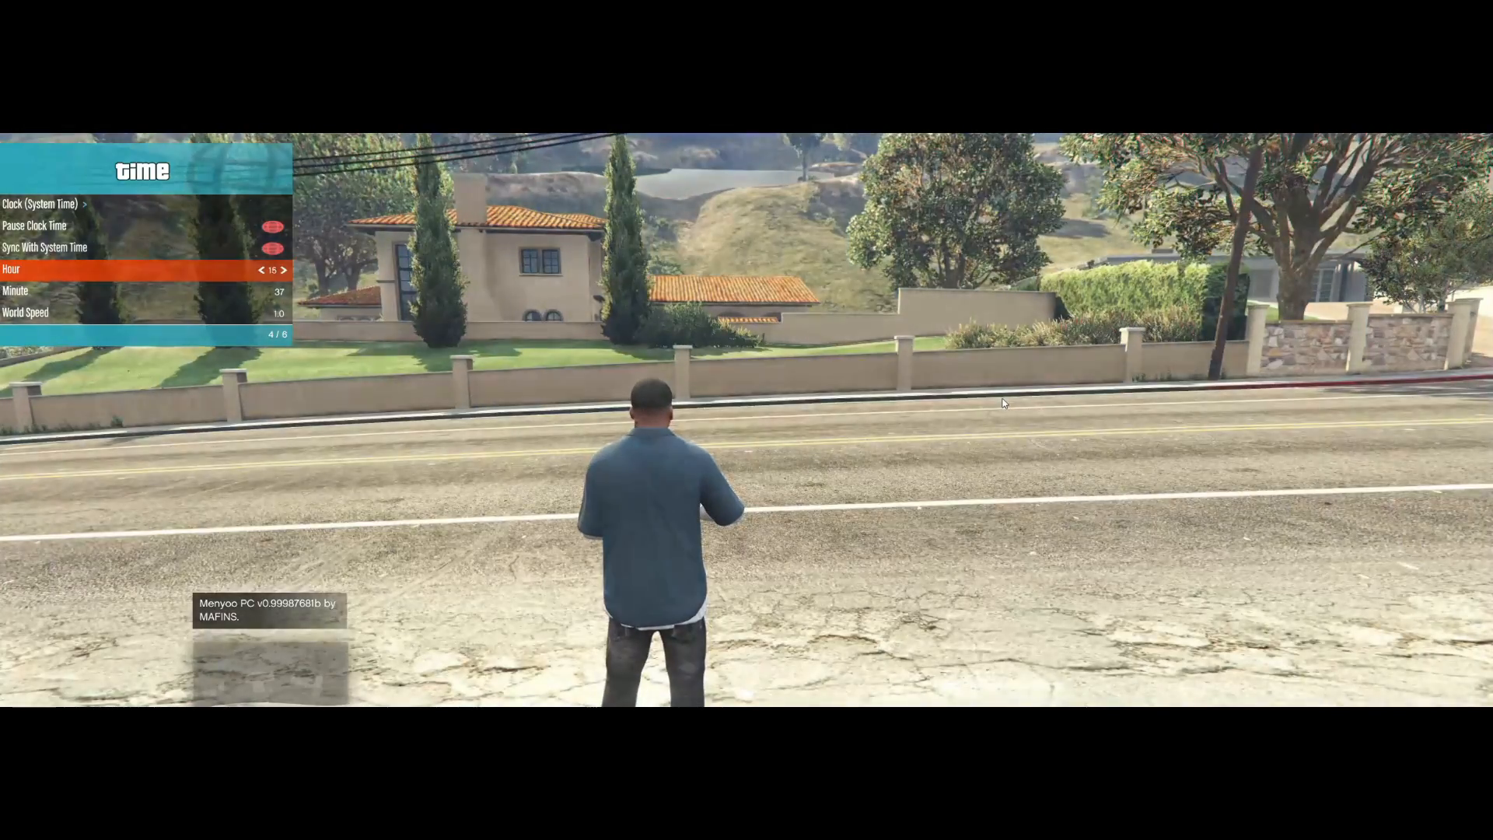
key("BackSpace")
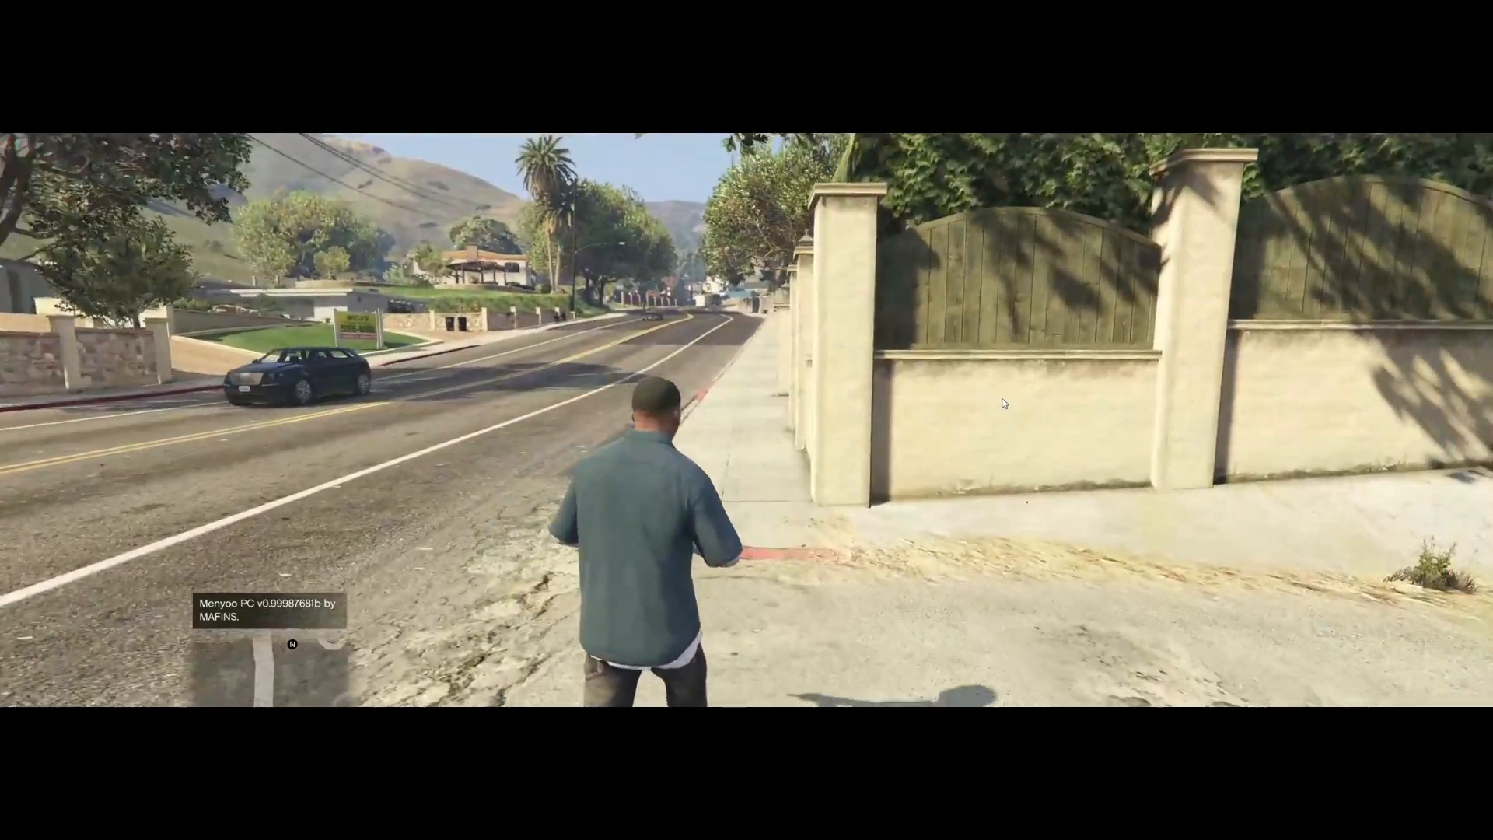